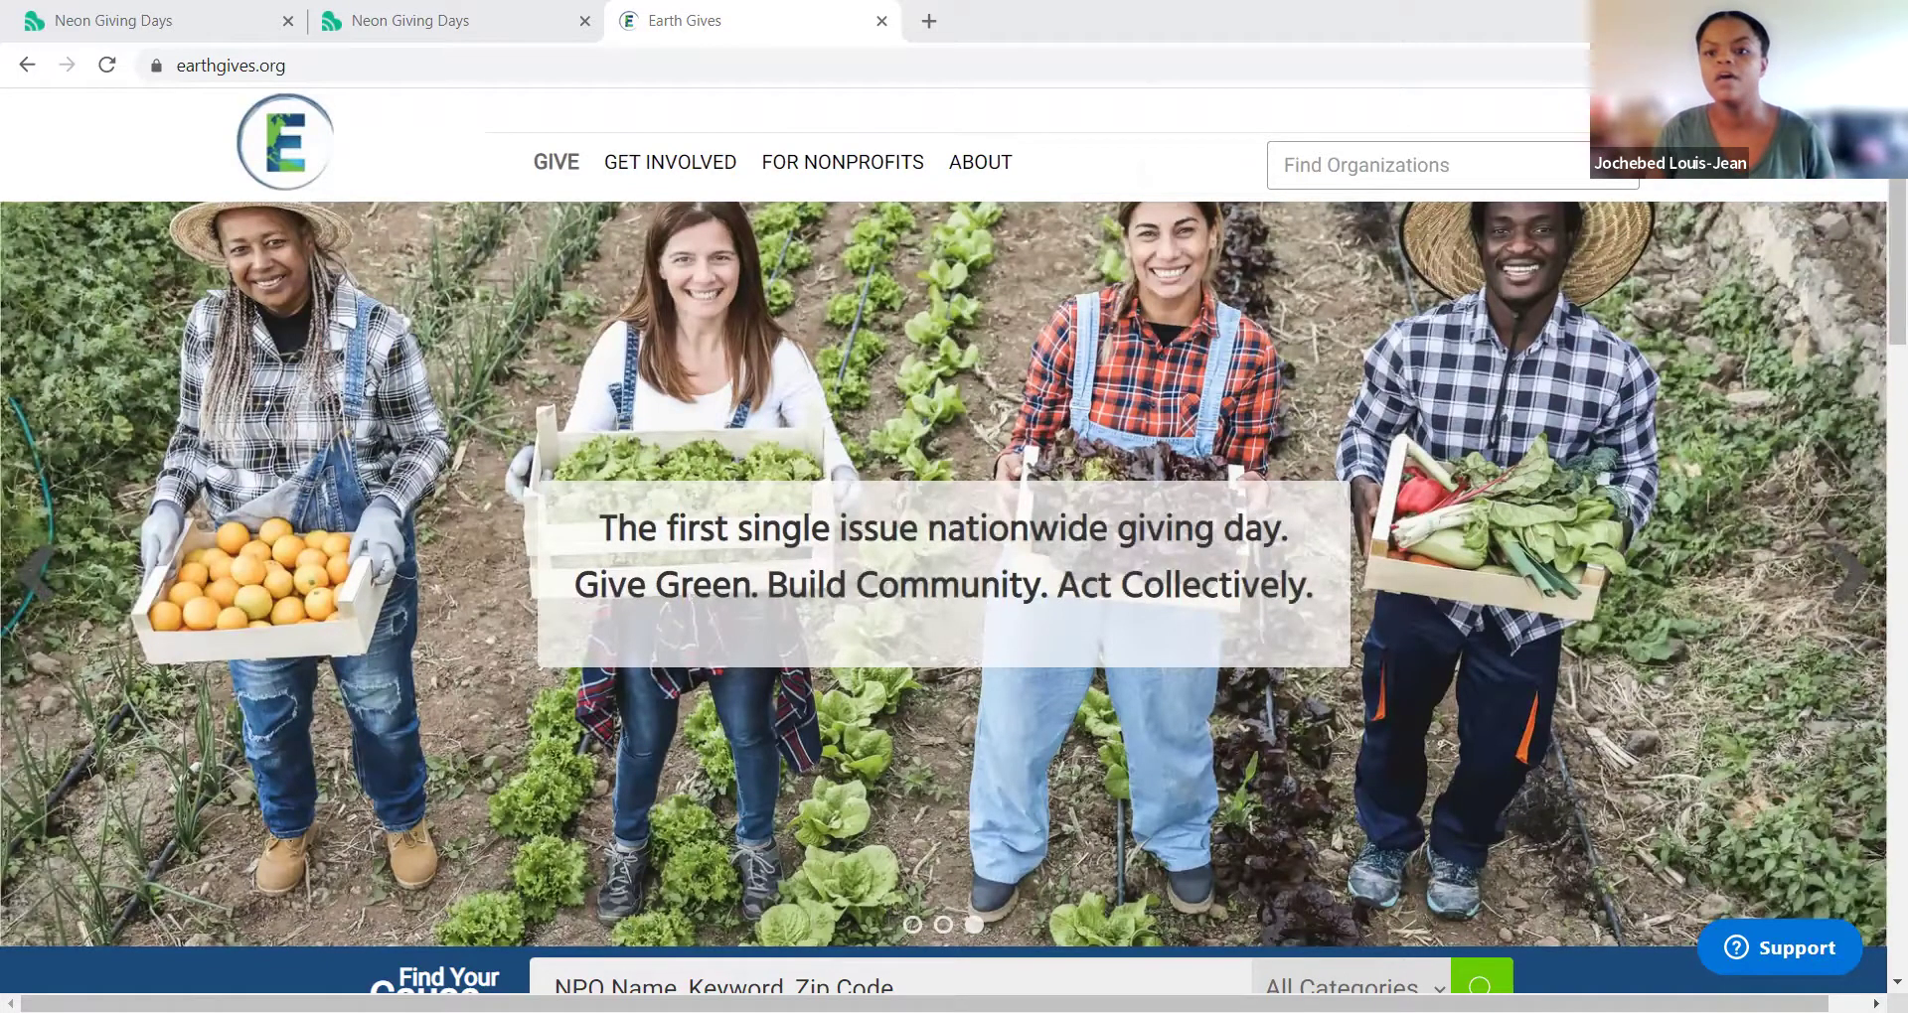
Step: Start a new-organization application from the Earth Gives Nonprofit login page
mouse_move(1587, 132)
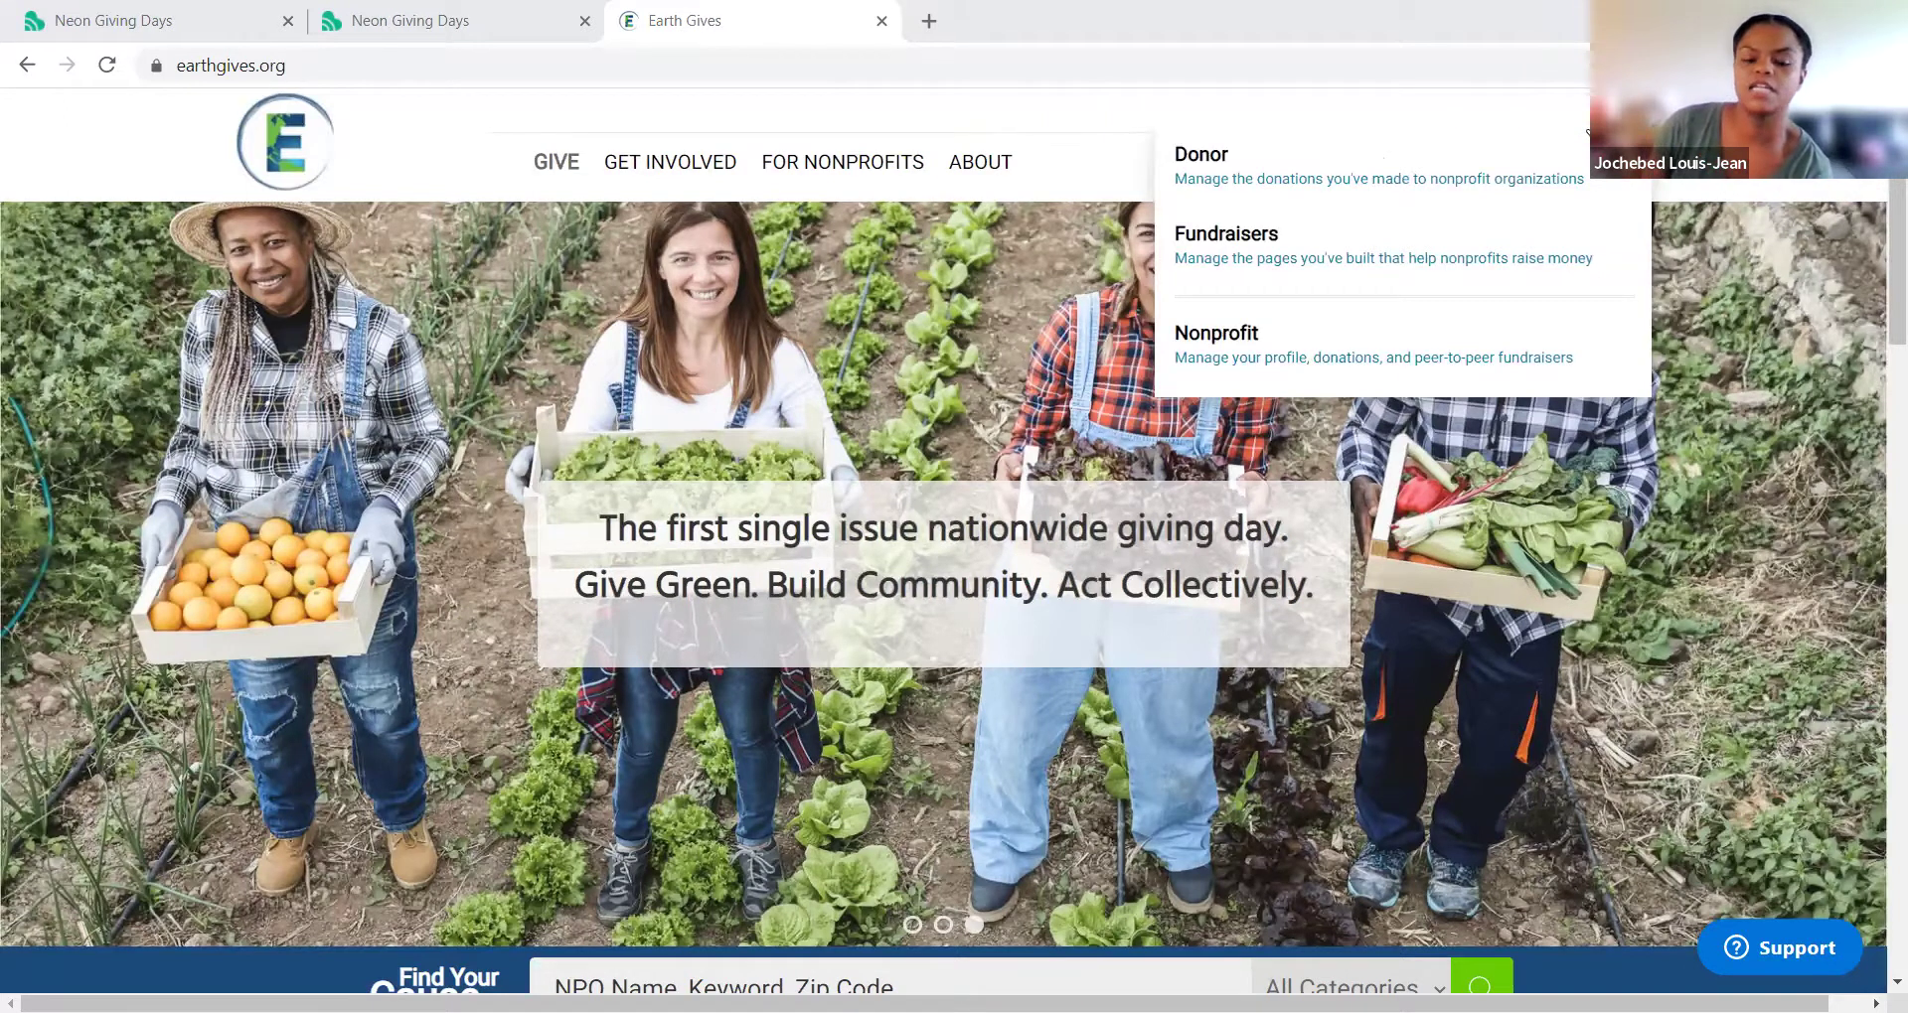
click(1428, 348)
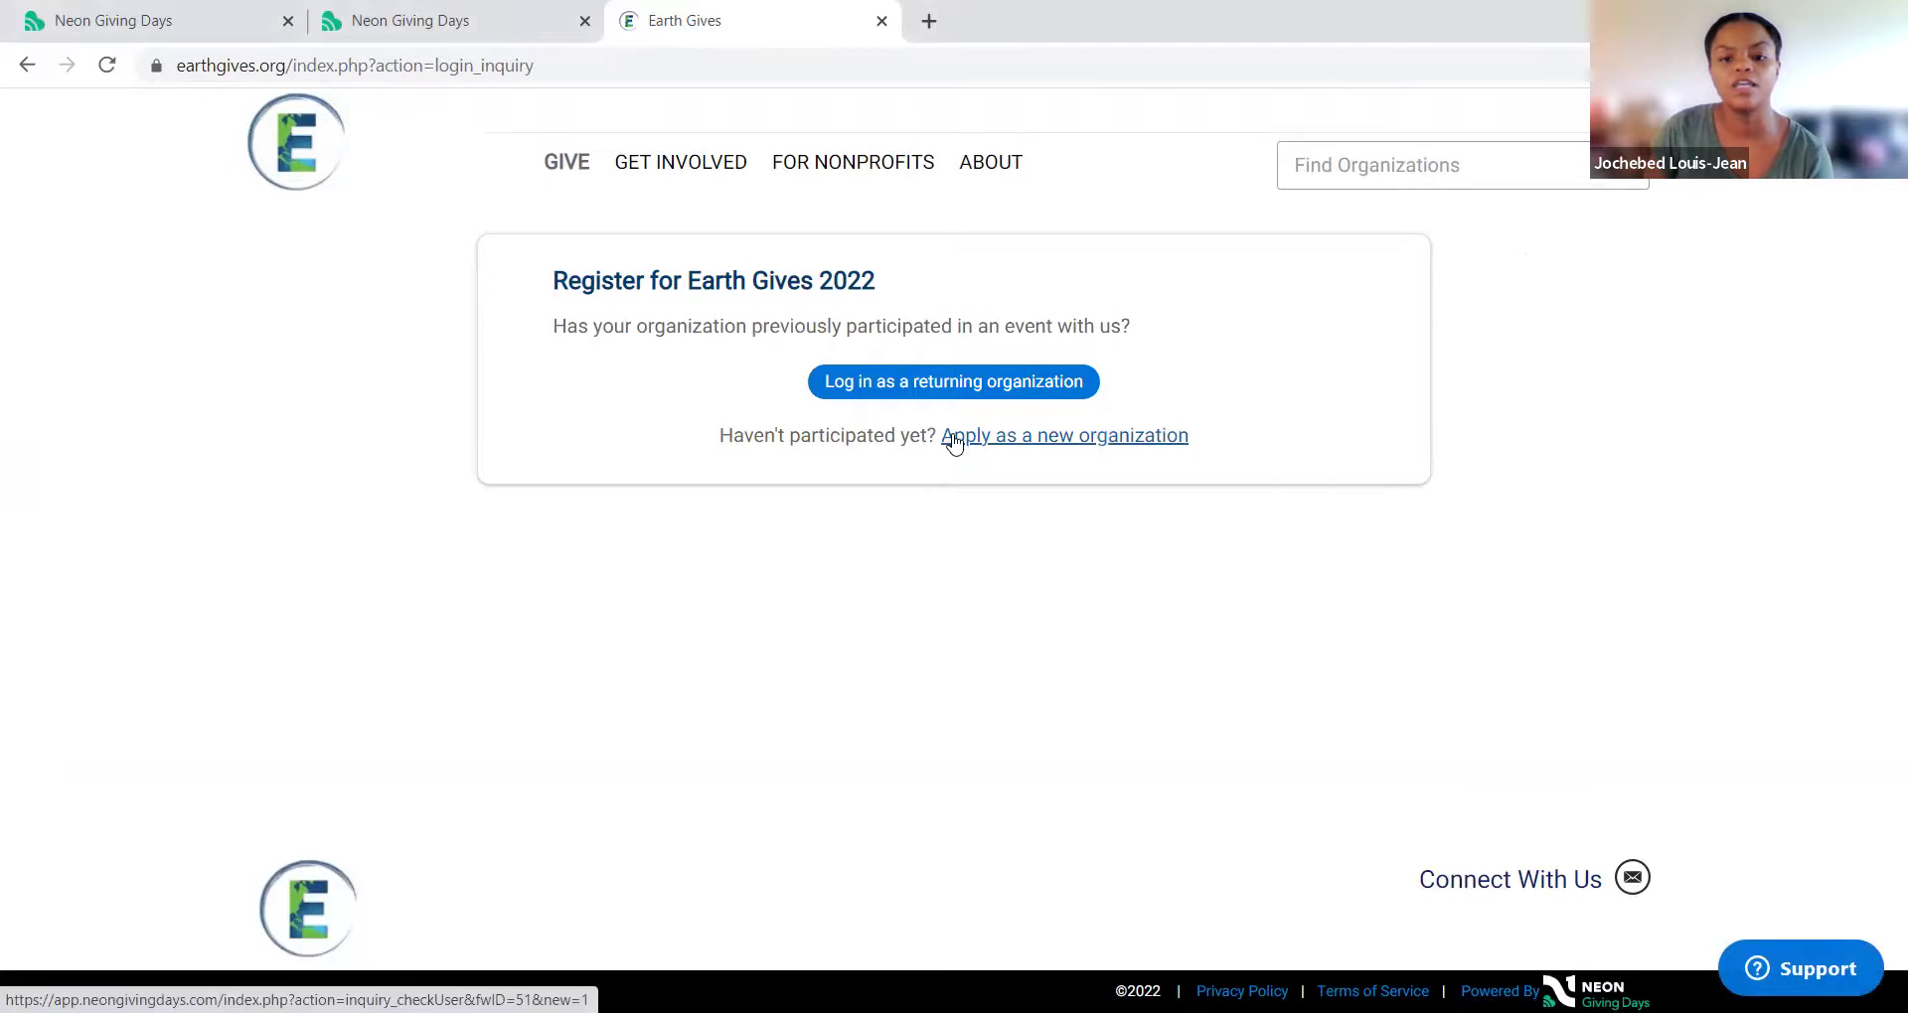
click(1100, 447)
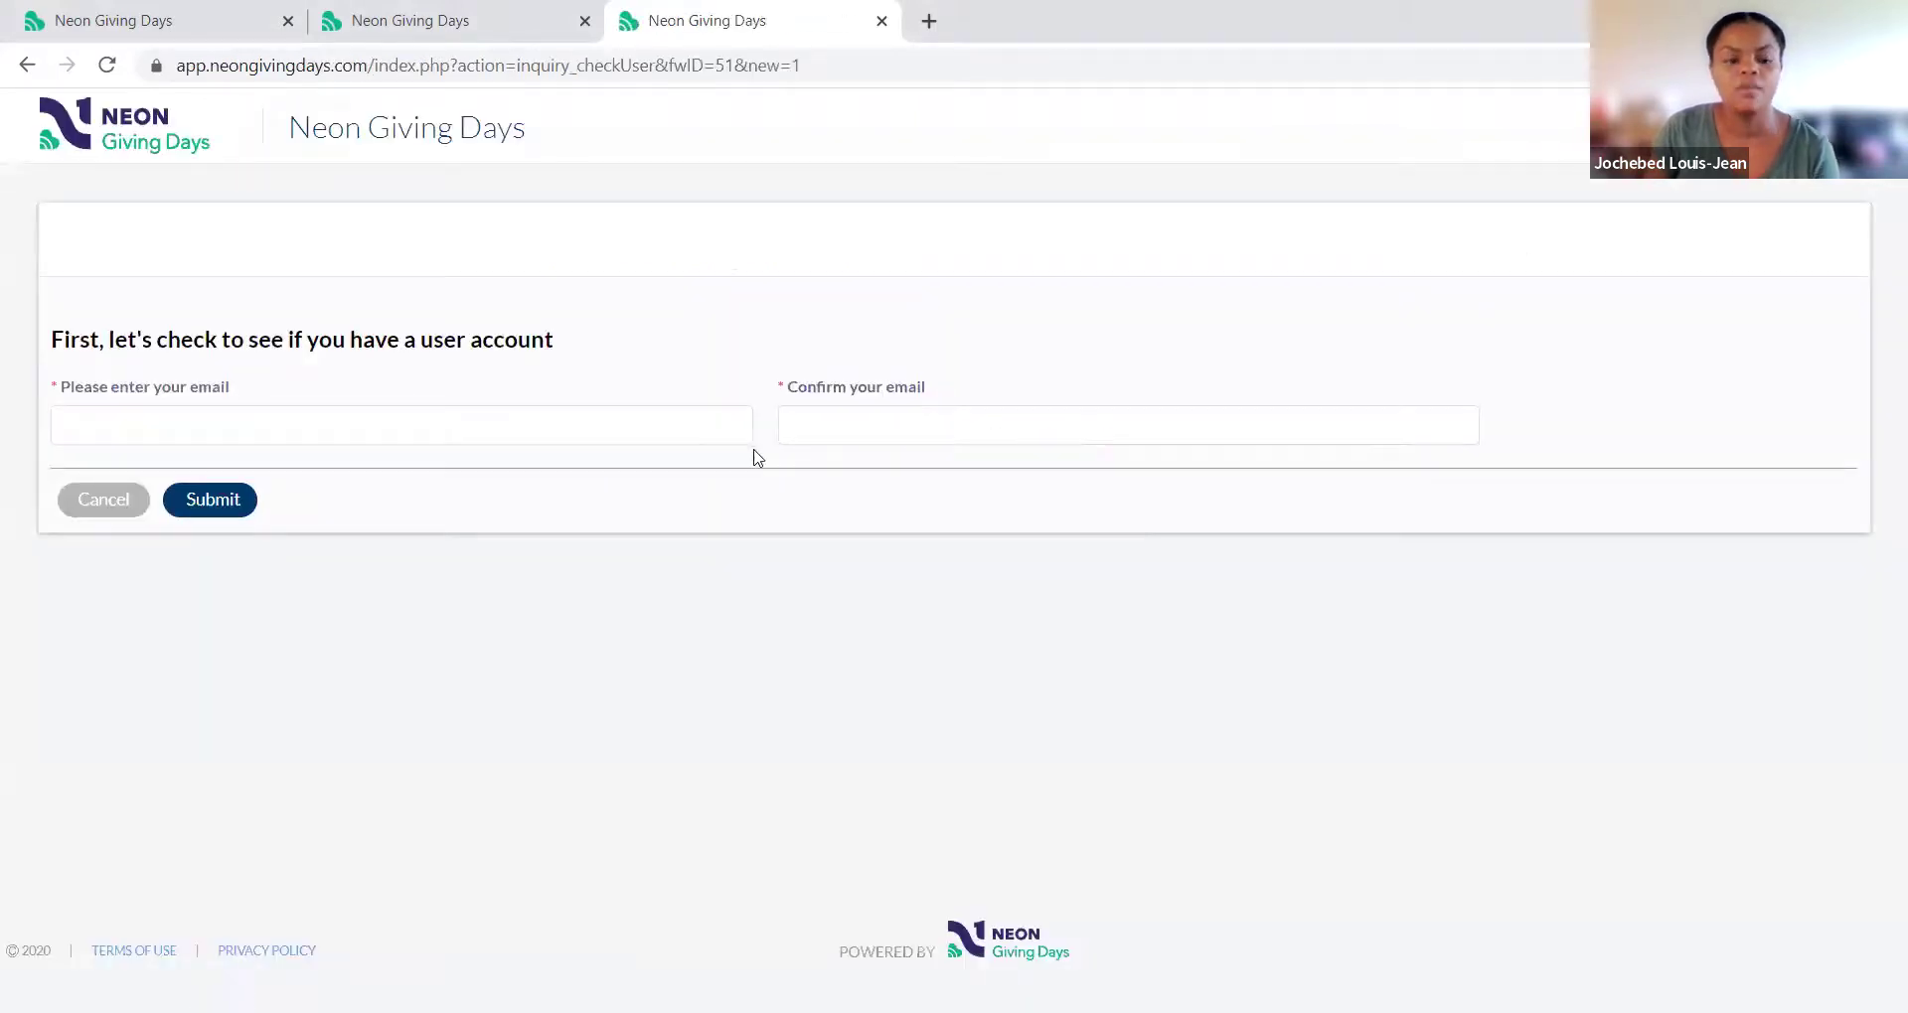
Step: Enter the account email in both email fields and submit the account check
click(684, 417)
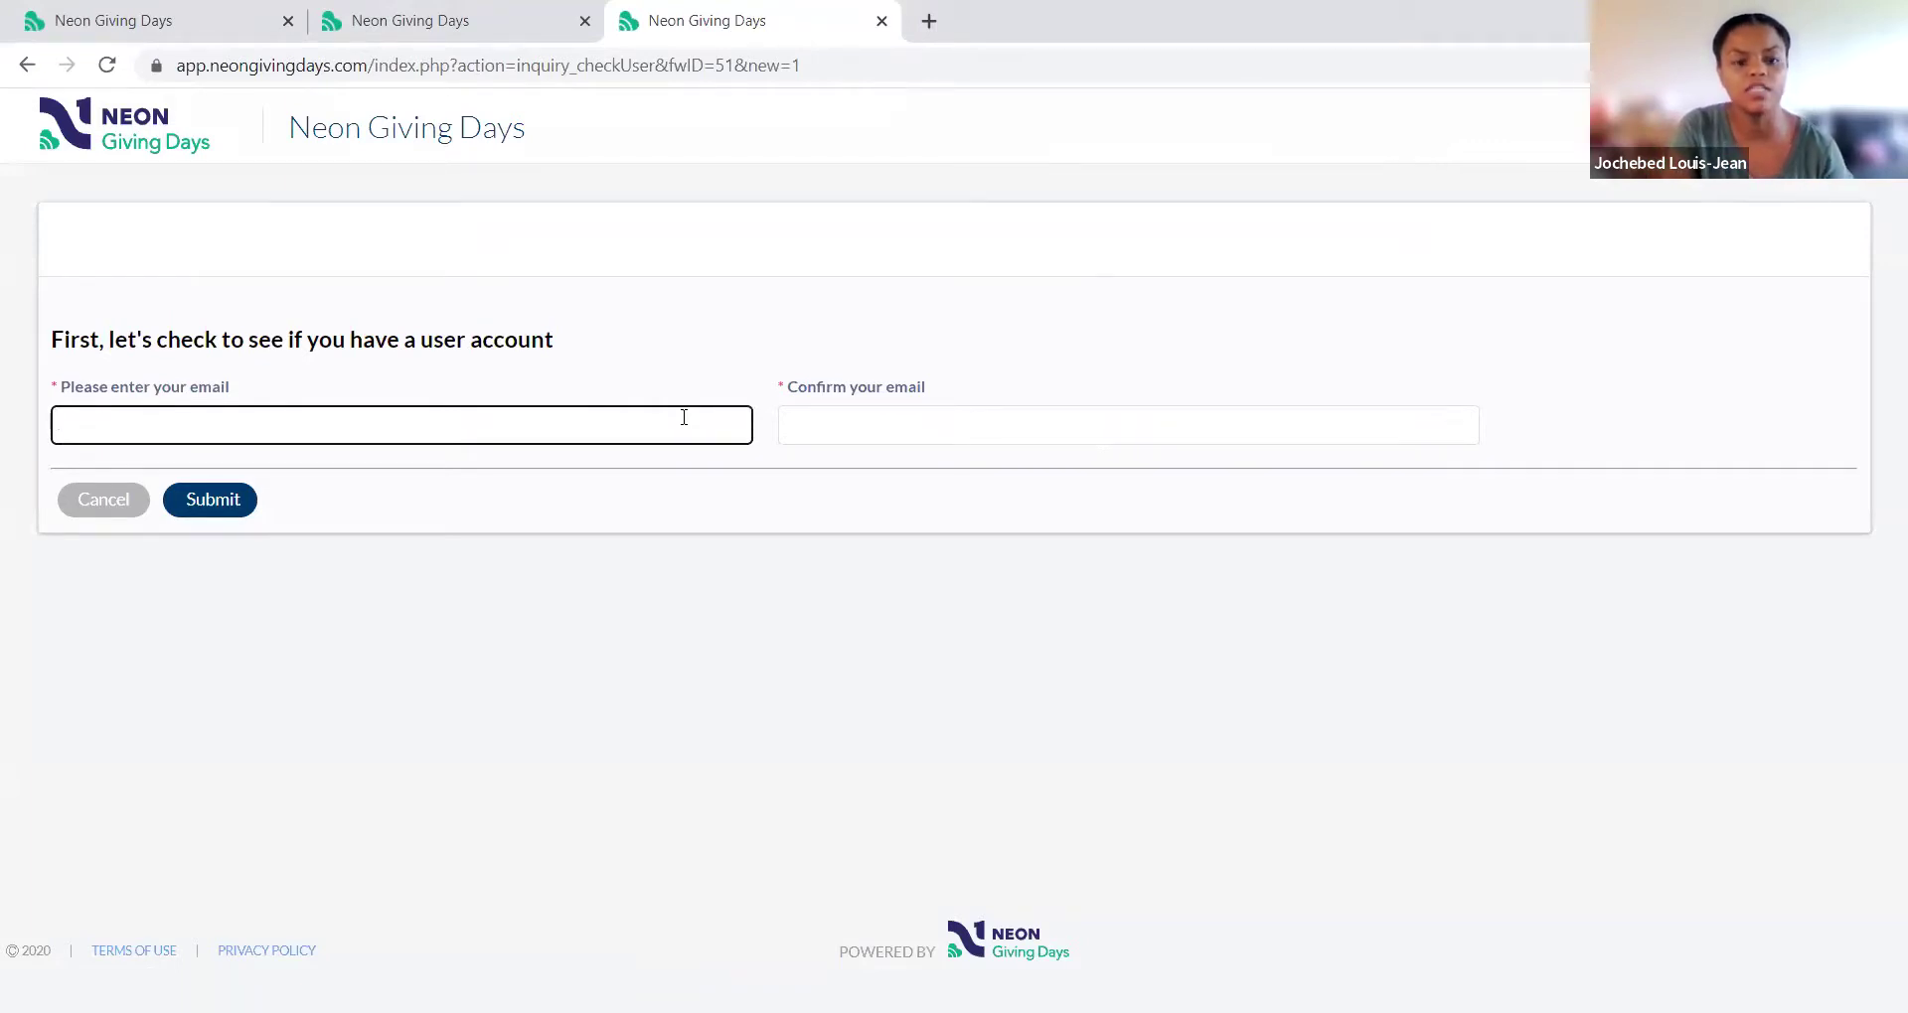
text(e)
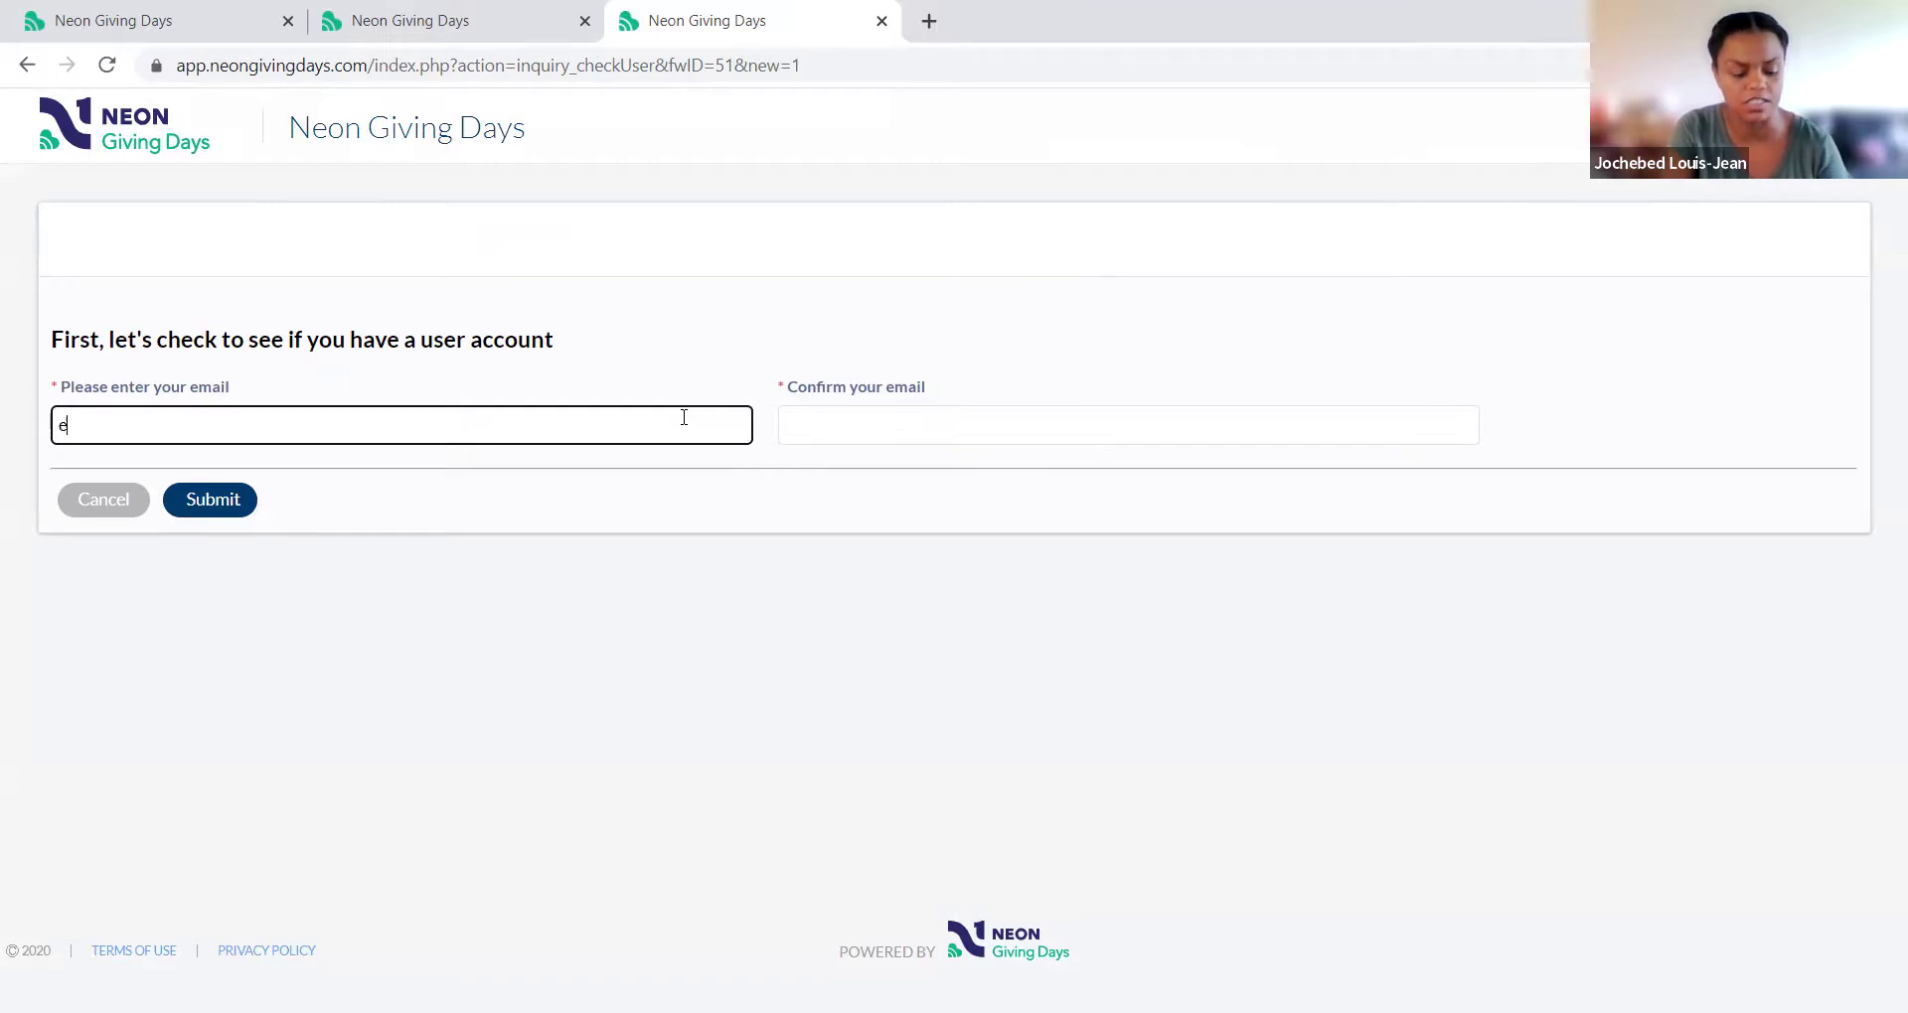
text(xample)
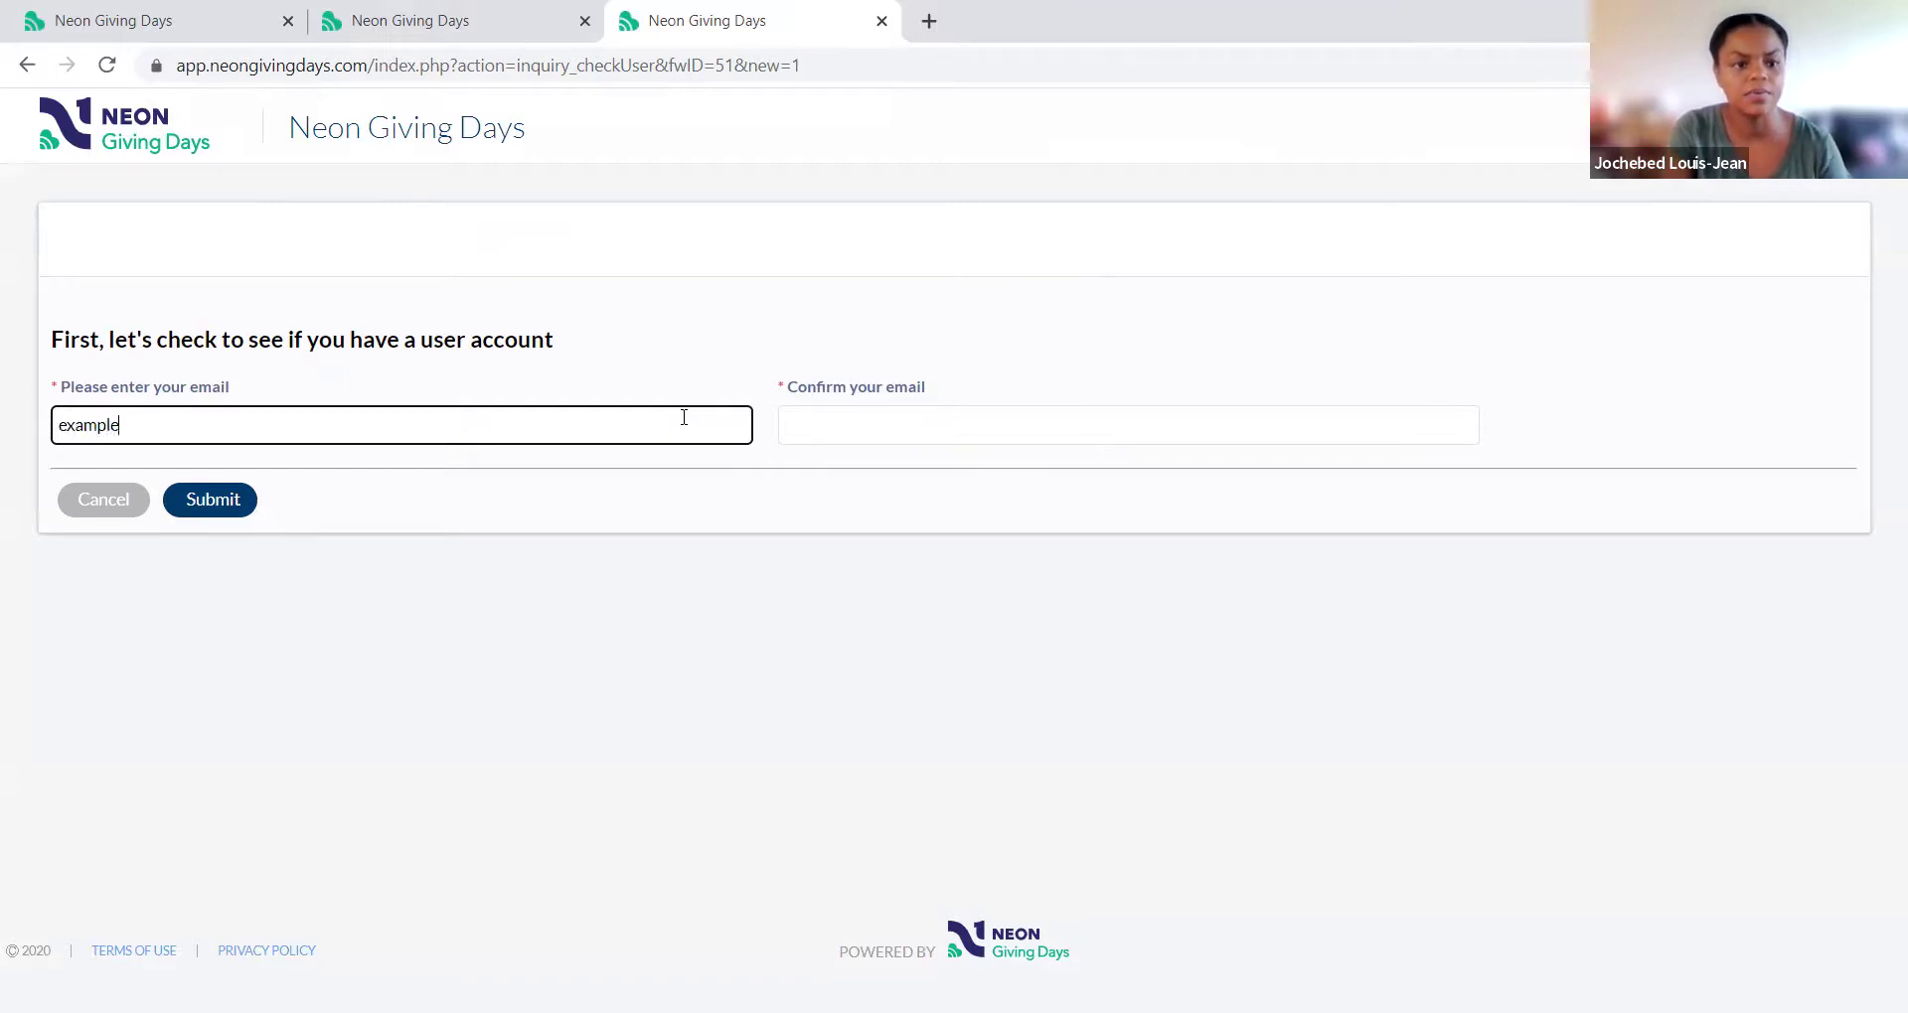
text(@neonone.com)
key(Tab)
text(example@neon)
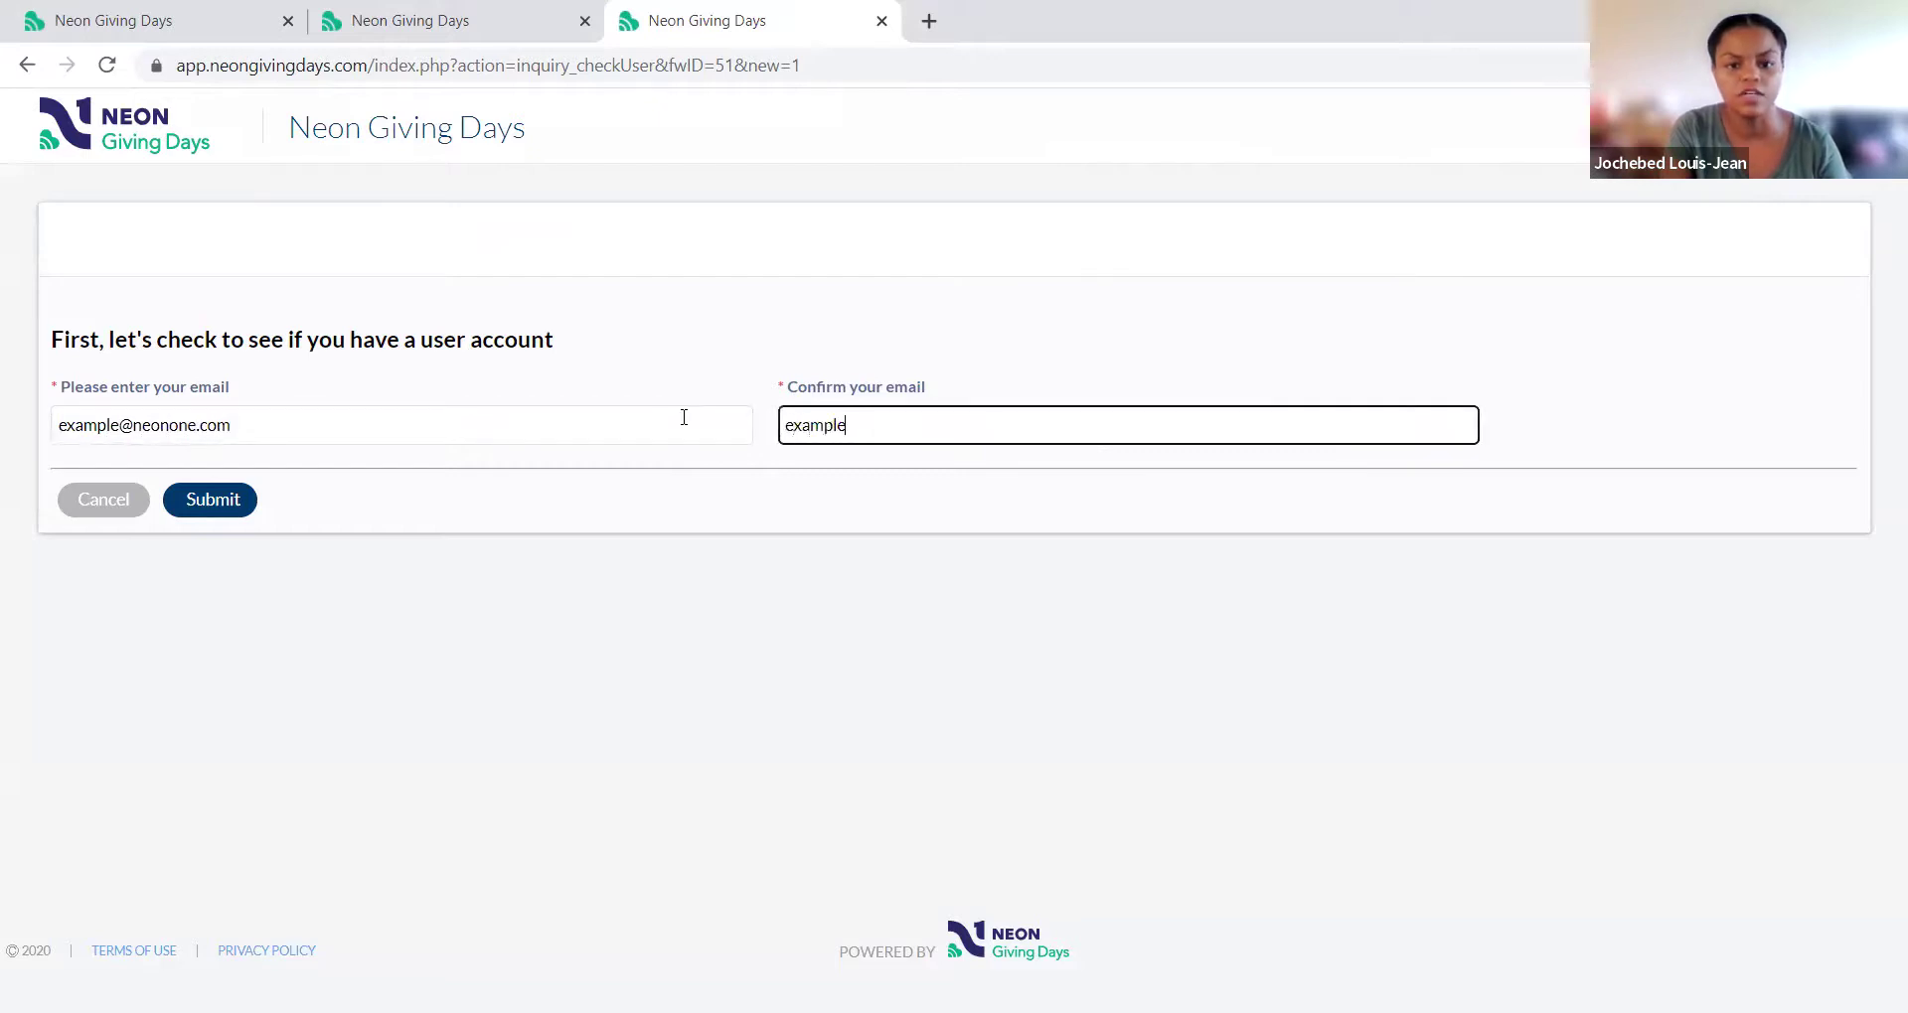
text(one.com)
key(BackSpace)
key(BackSpace)
text(om)
key(BackSpace)
key(BackSpace)
text(om)
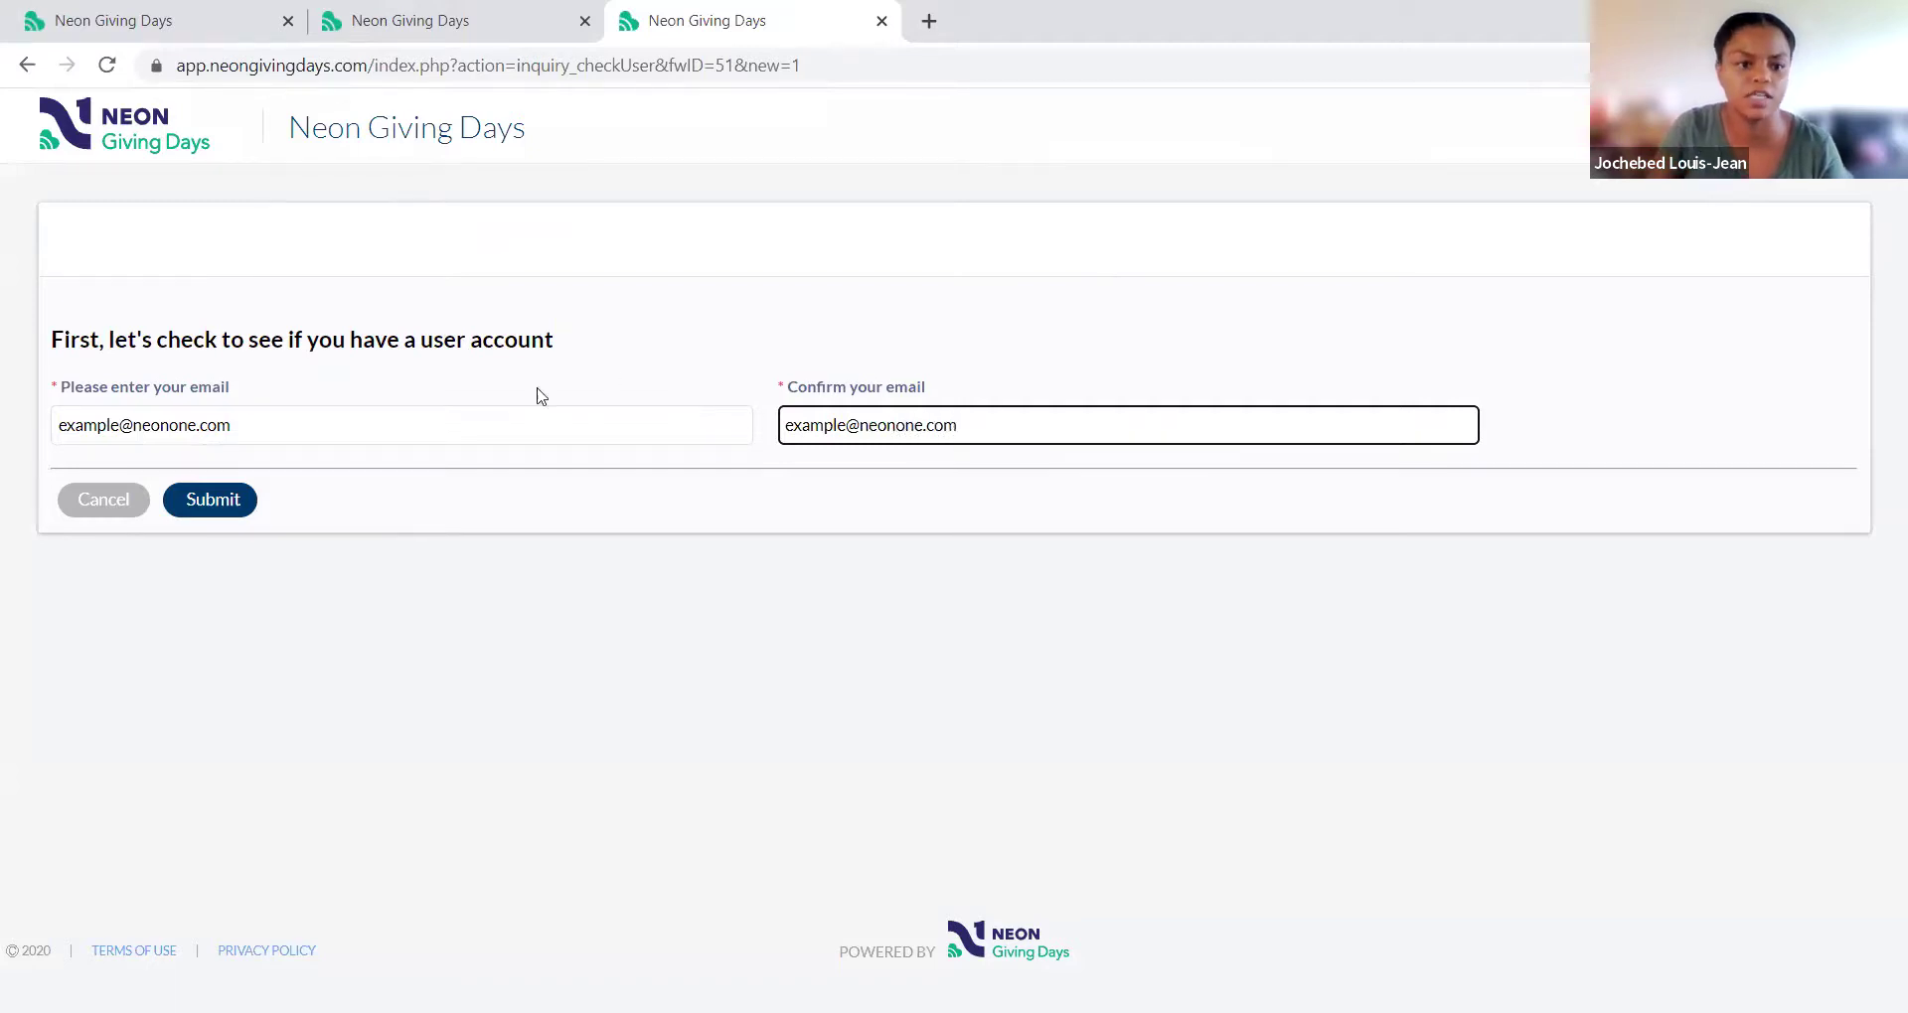
click(221, 498)
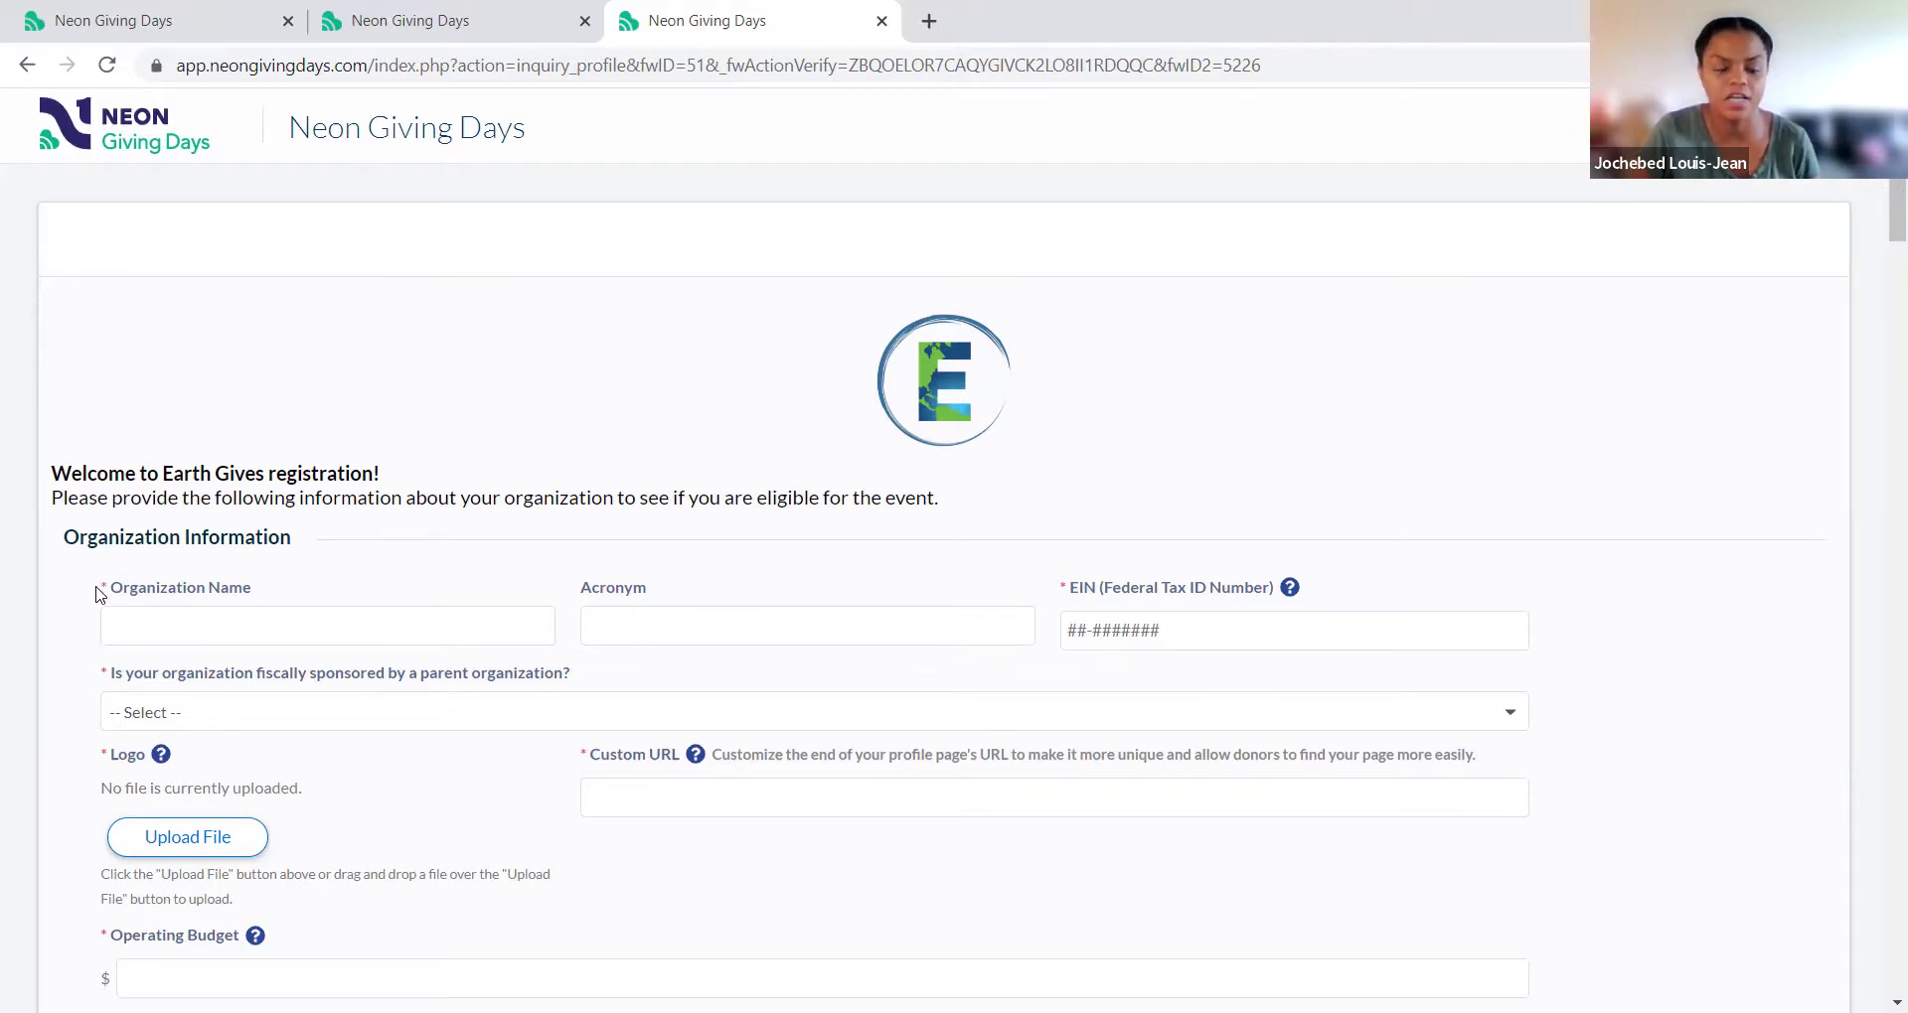
Step: Scroll the blank registration form to User Information, highlighting the Custom URL label on the way
scroll(107, 600, down, 3)
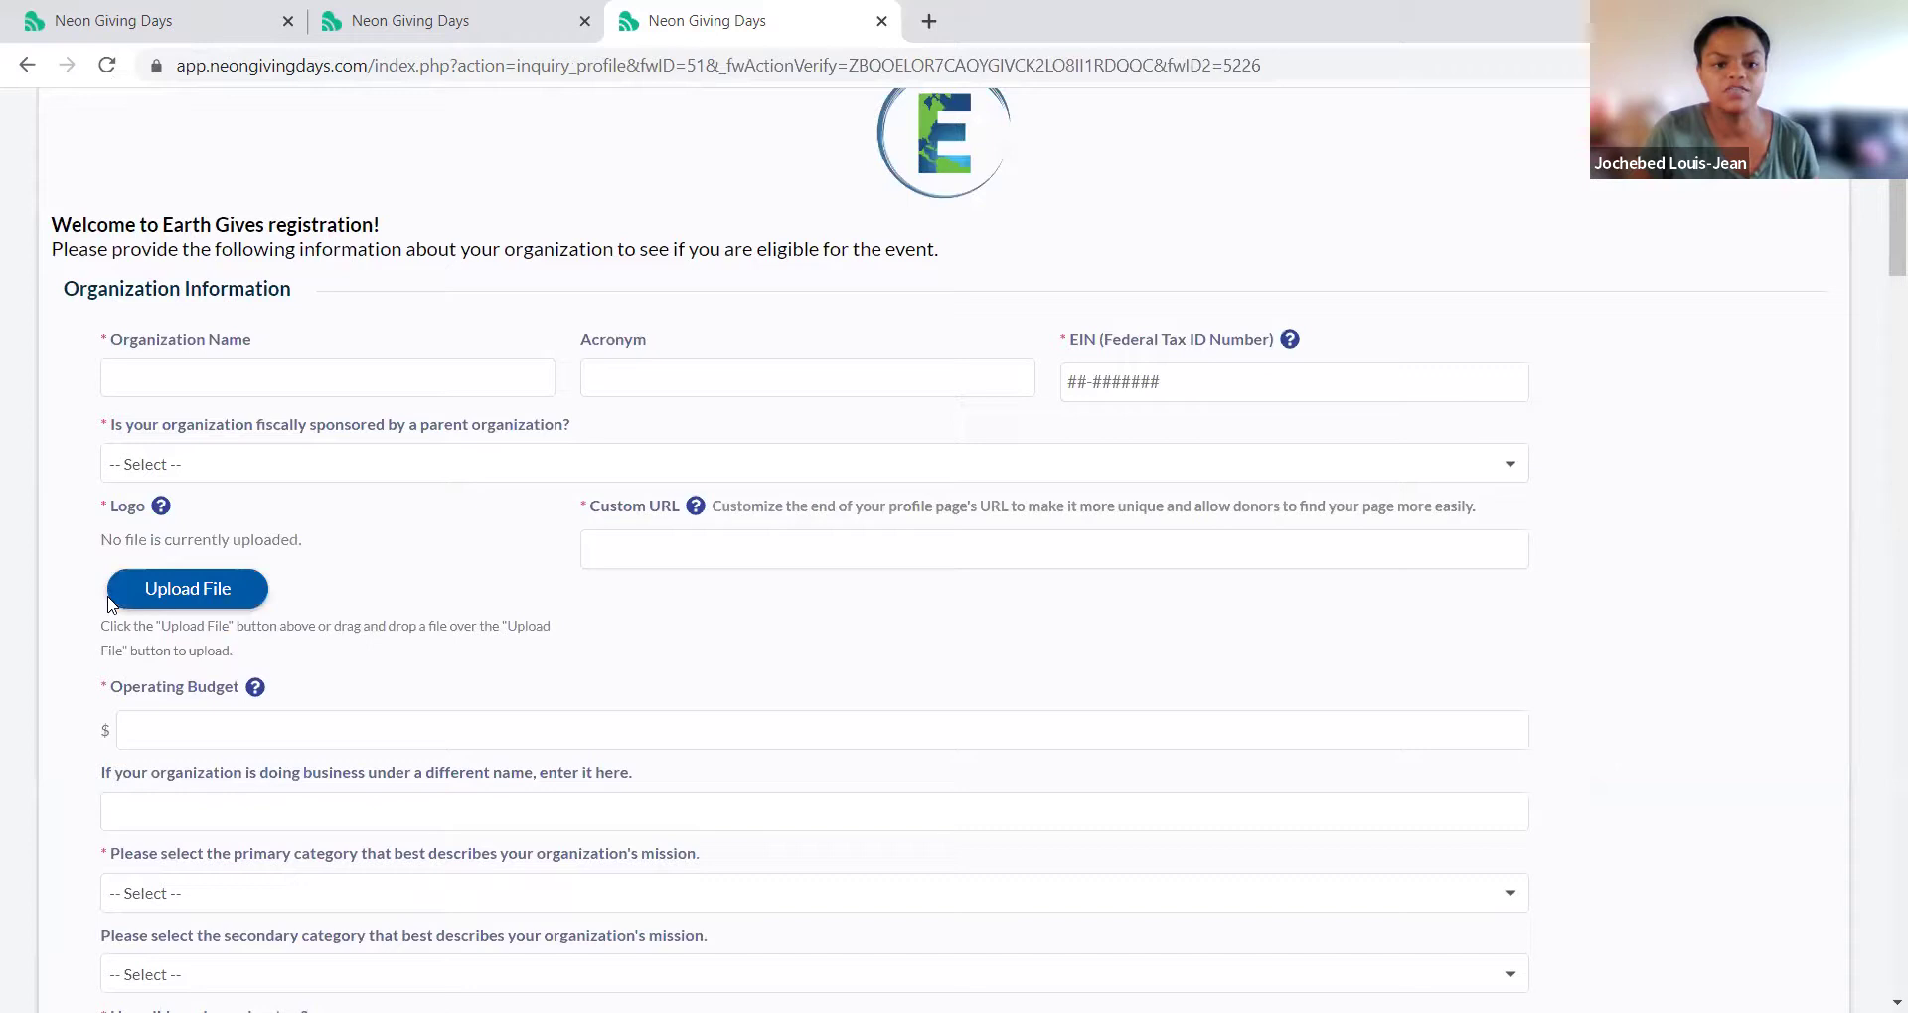
scroll(109, 603, down, 3)
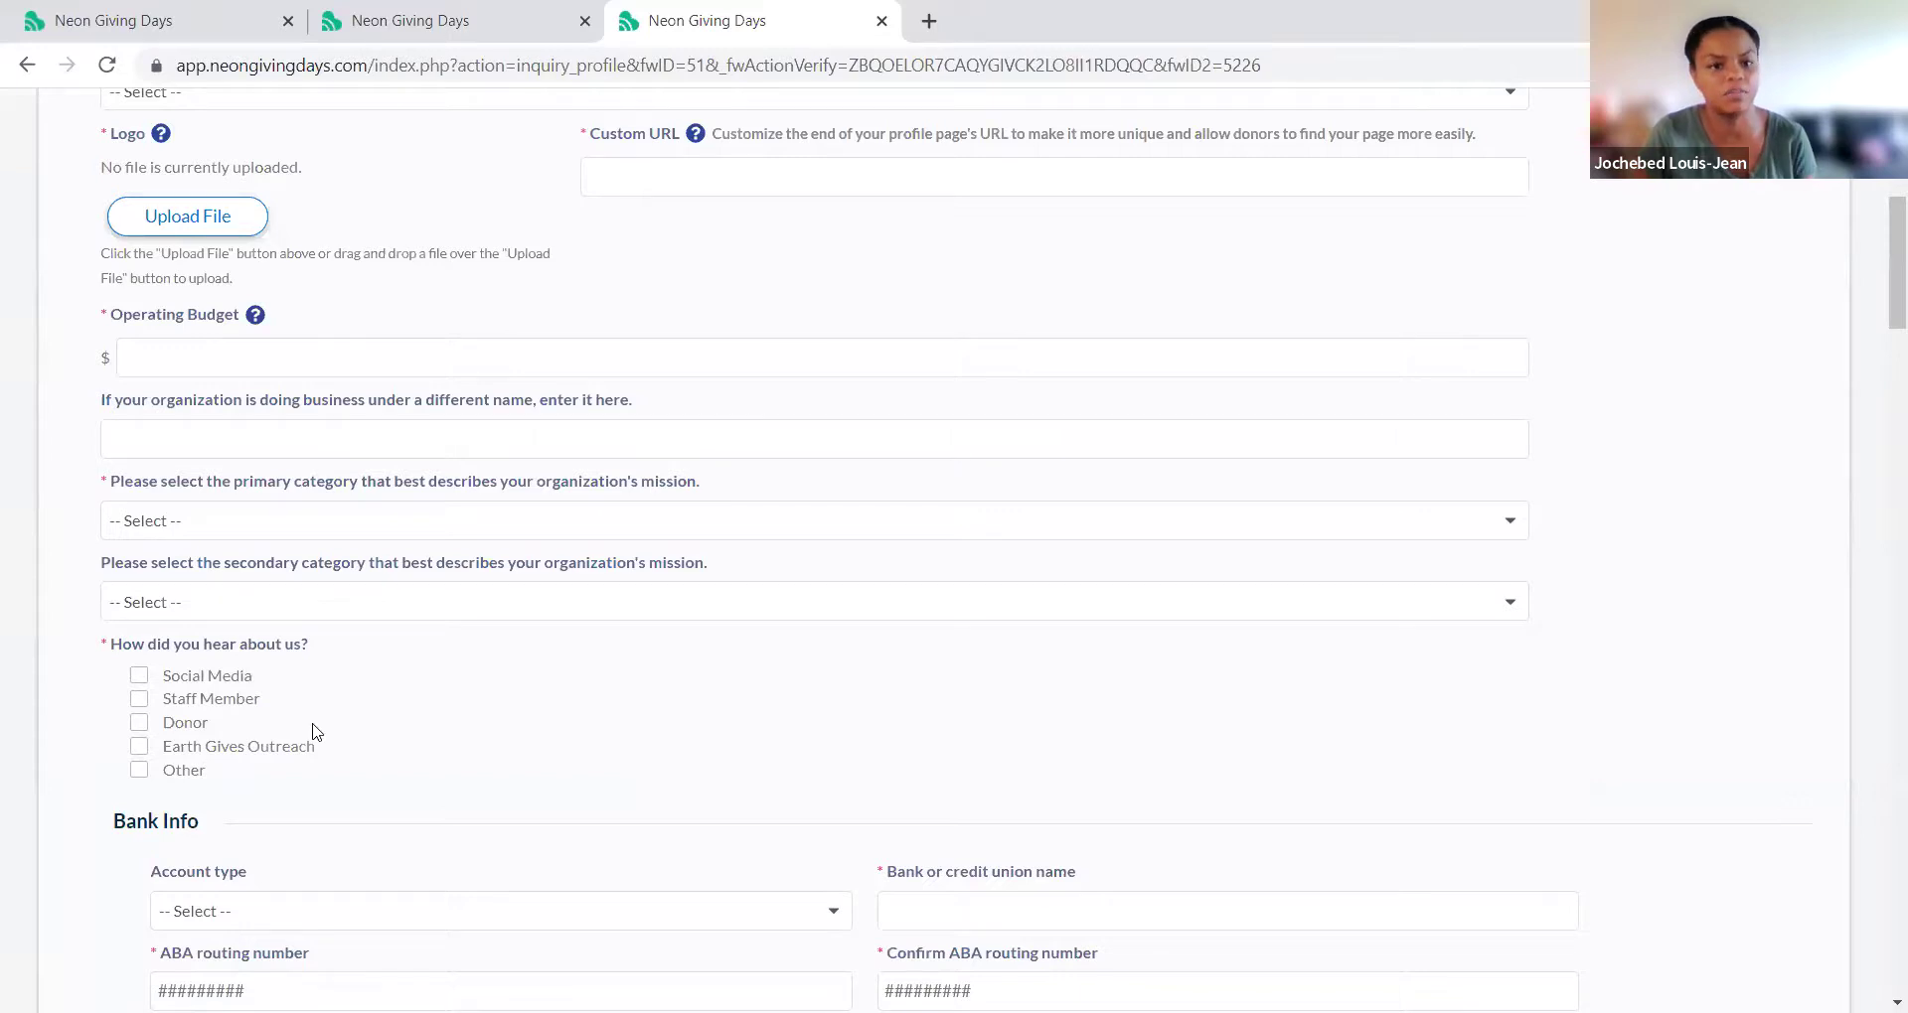
scroll(527, 706, up, 3)
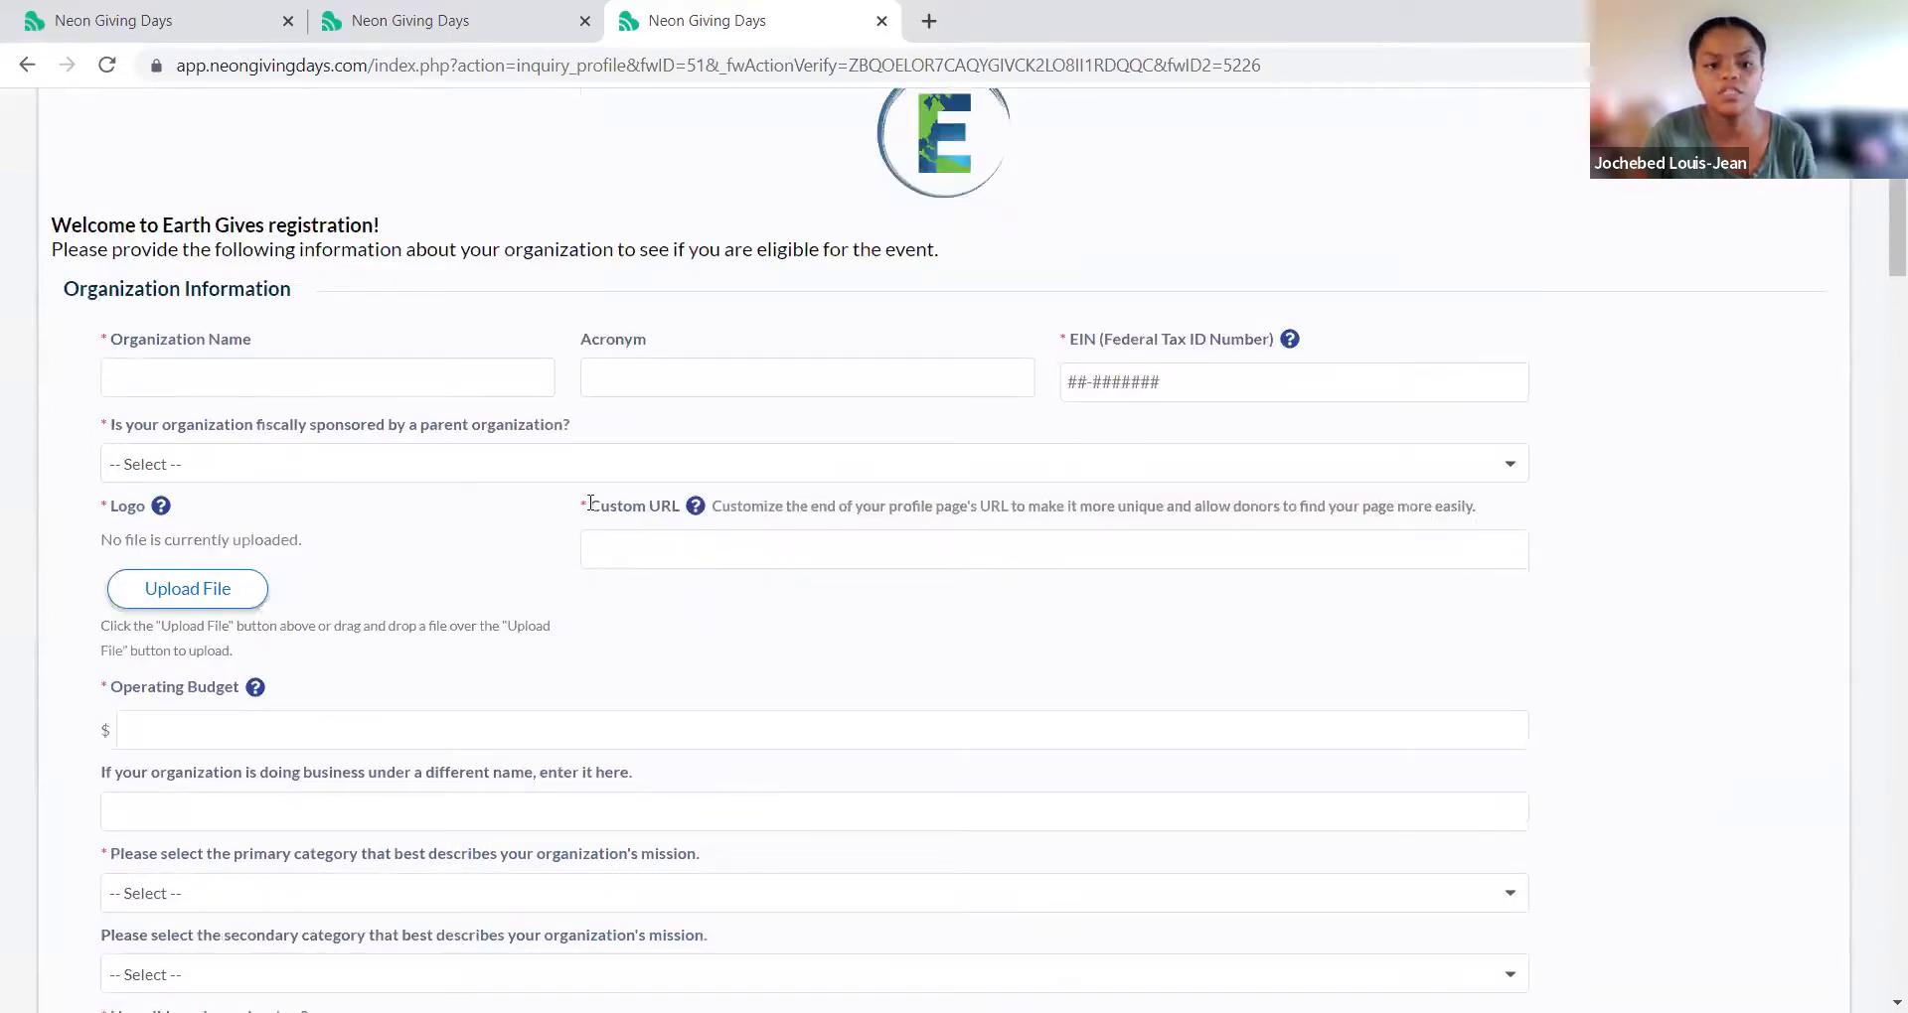
drag(580, 508, 686, 531)
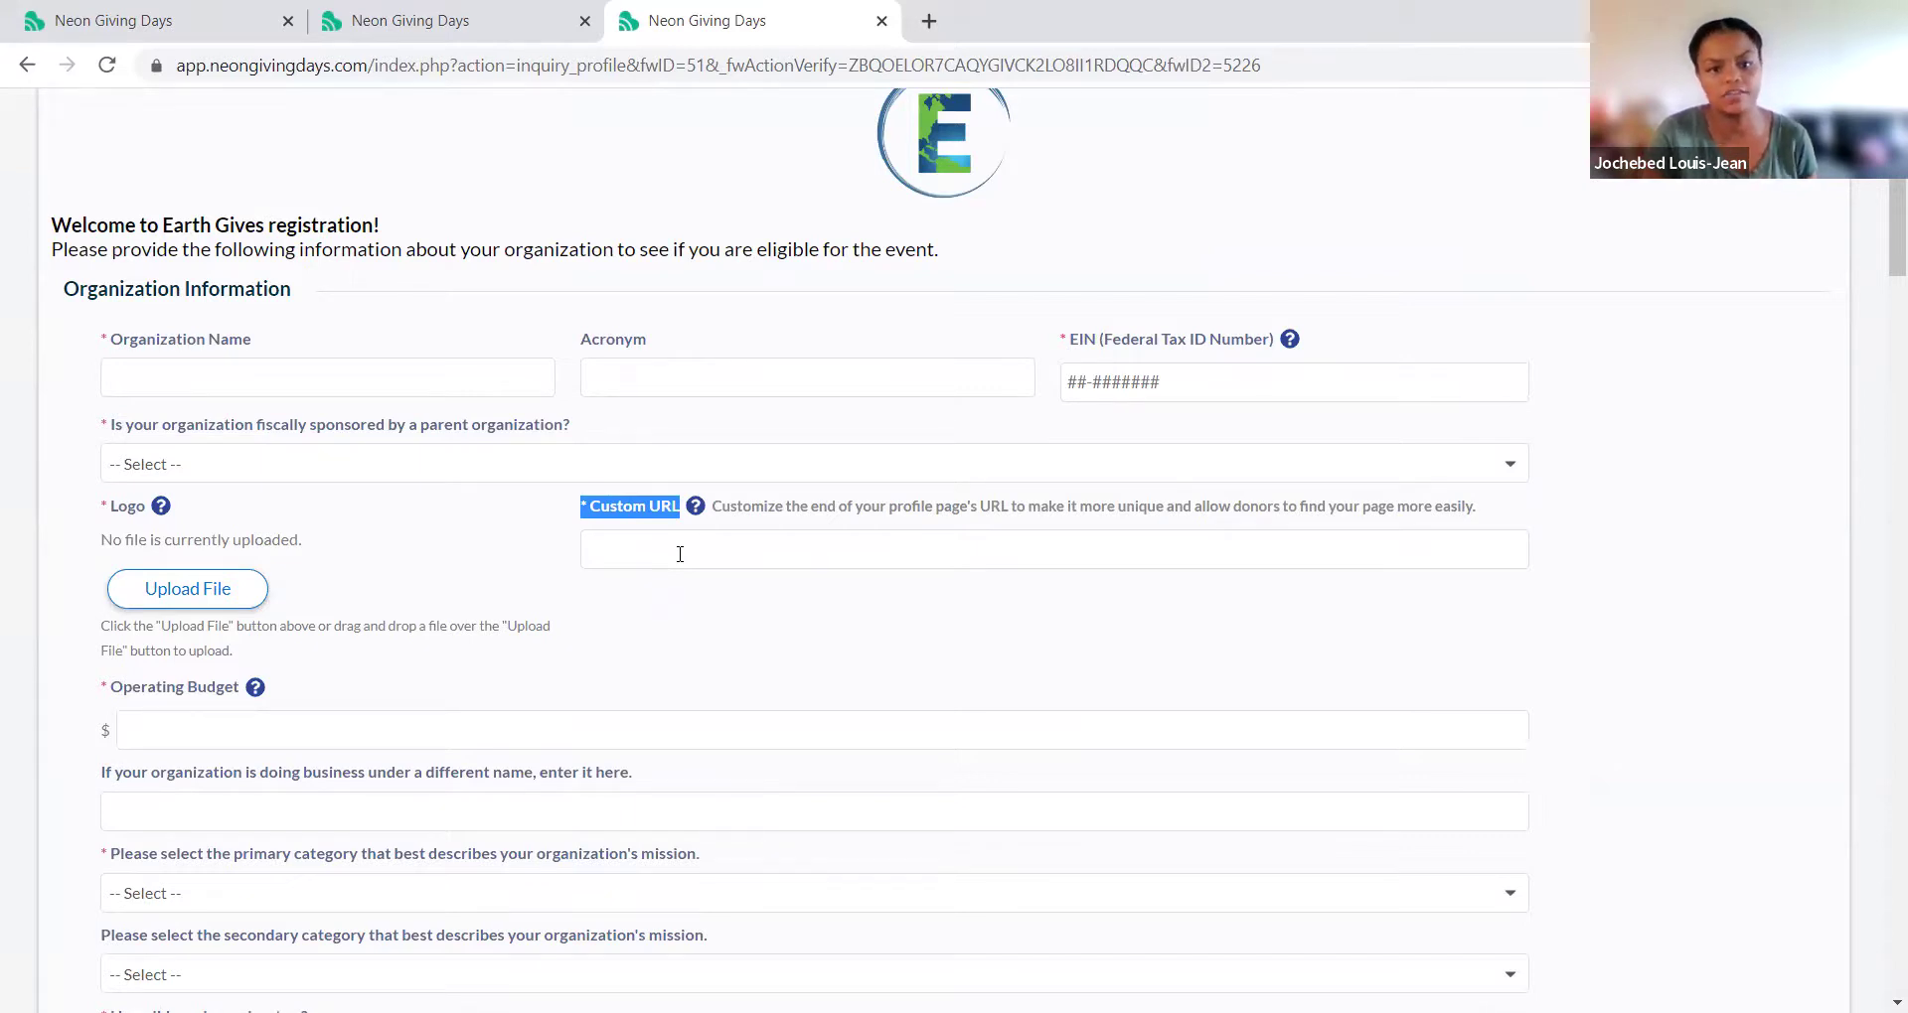
scroll(683, 565, down, 8)
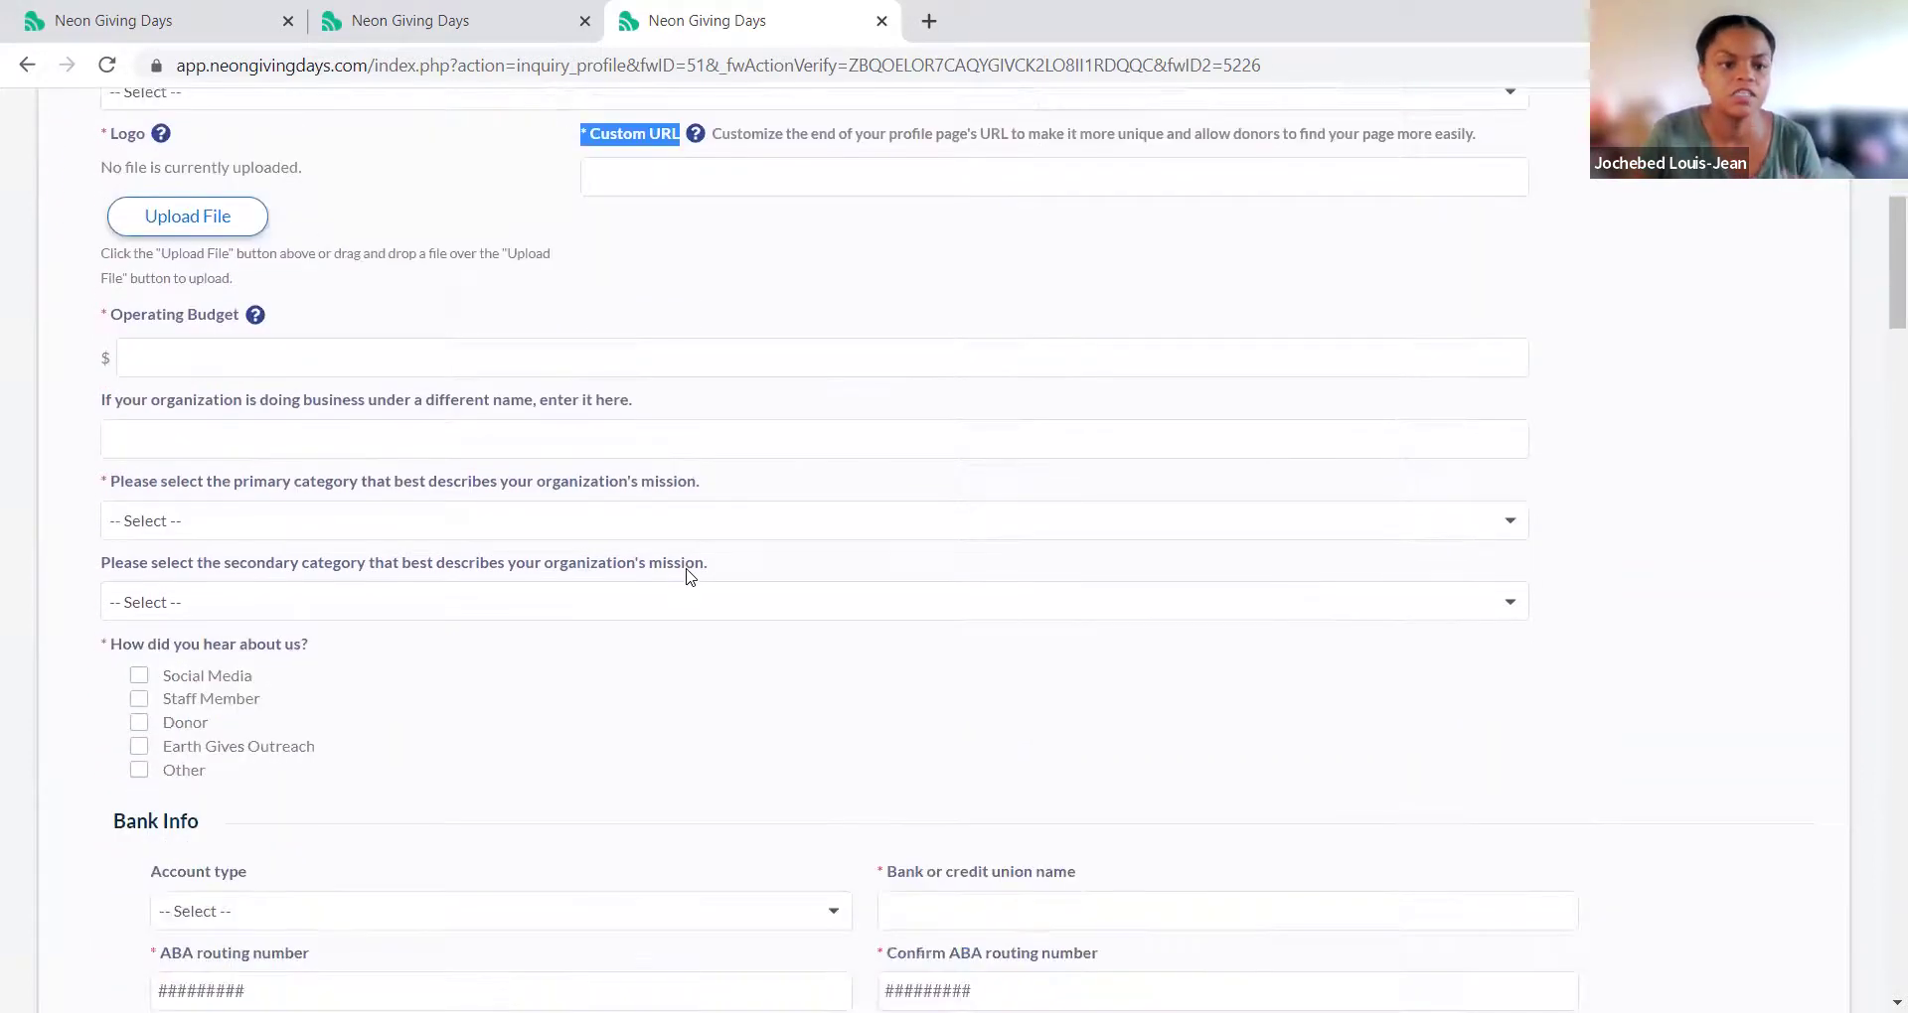
scroll(186, 501, down, 6)
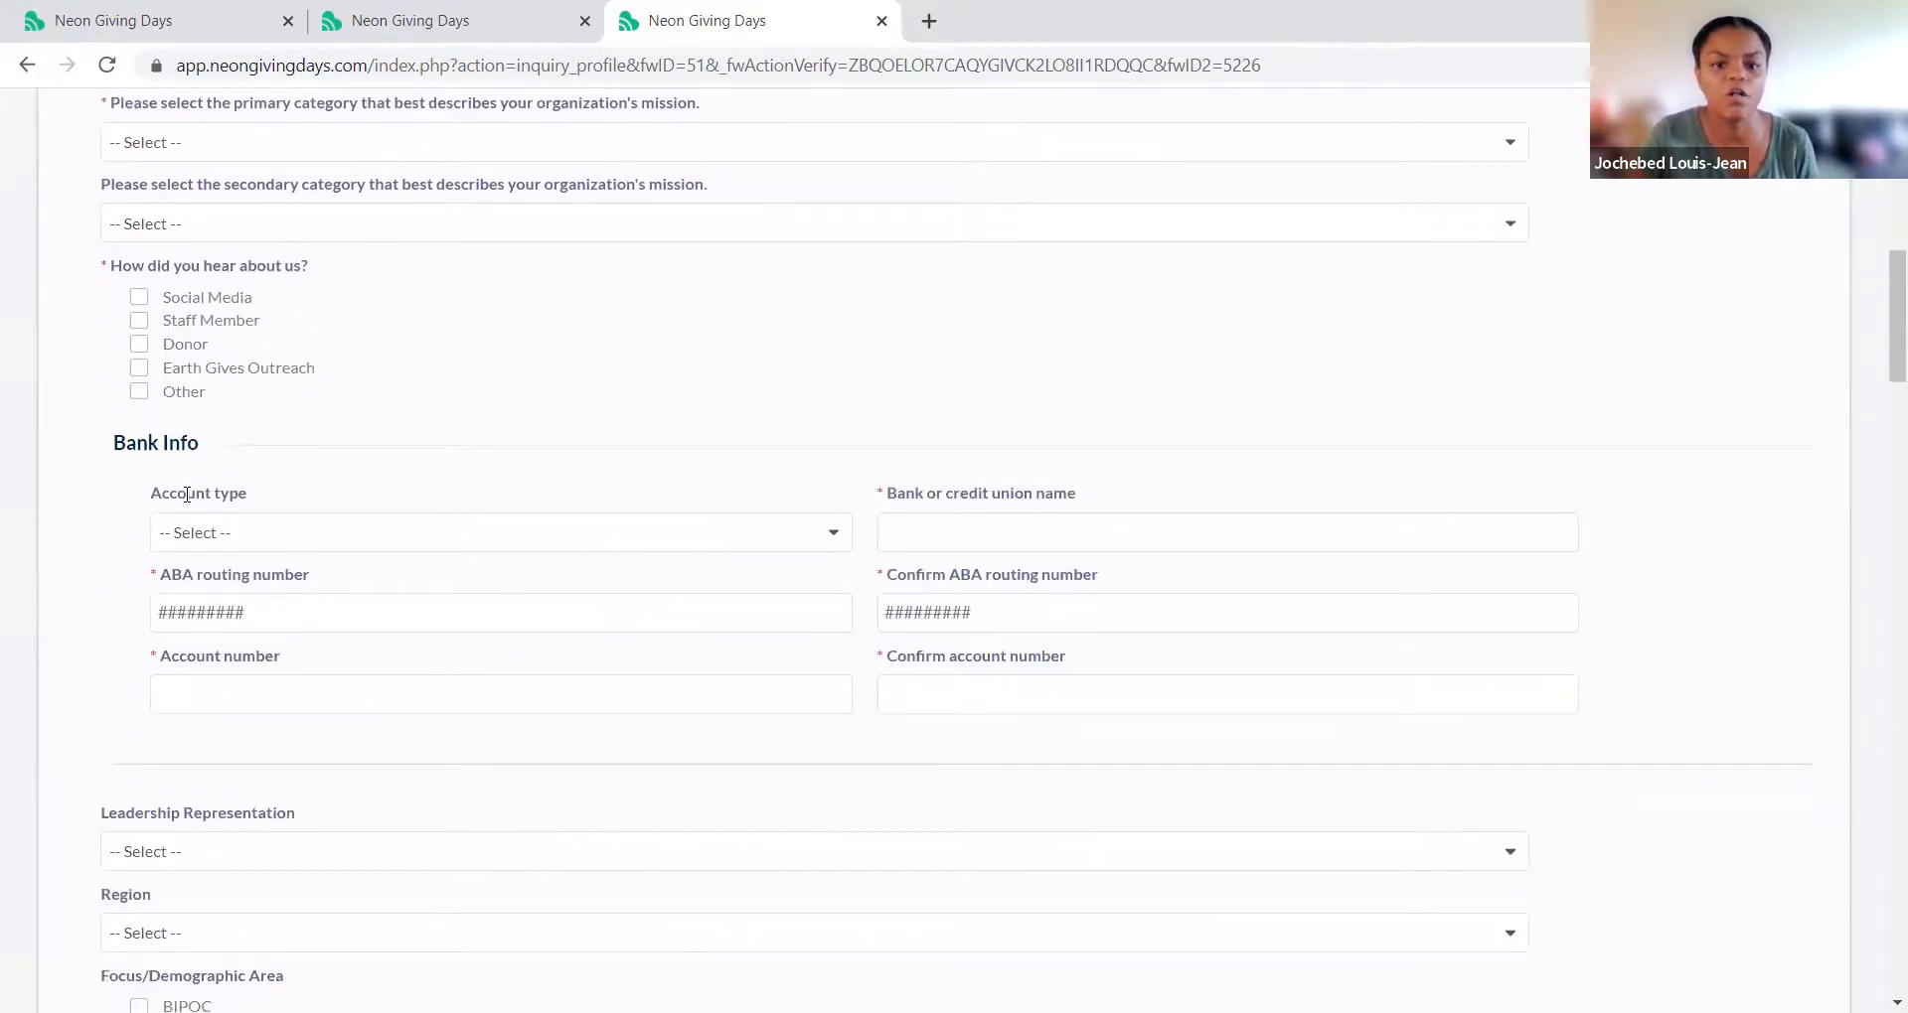
scroll(186, 499, down, 13)
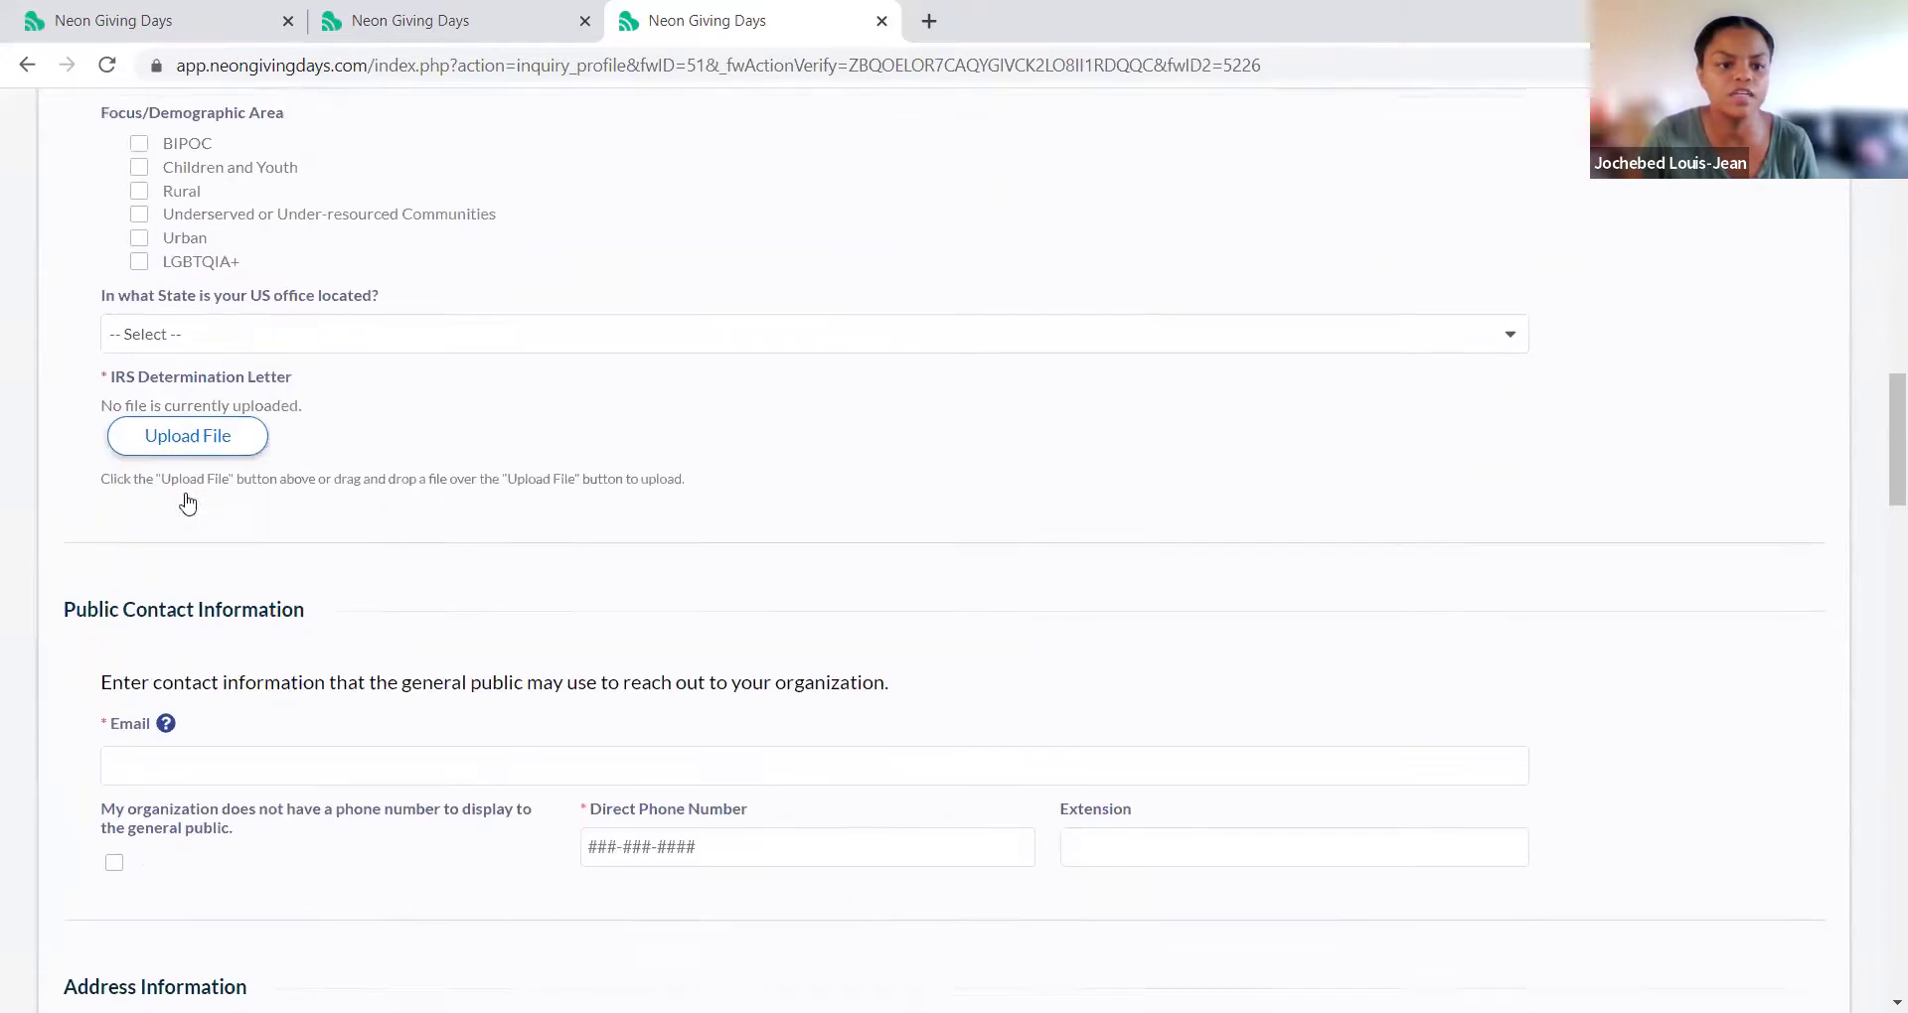
scroll(186, 500, down, 17)
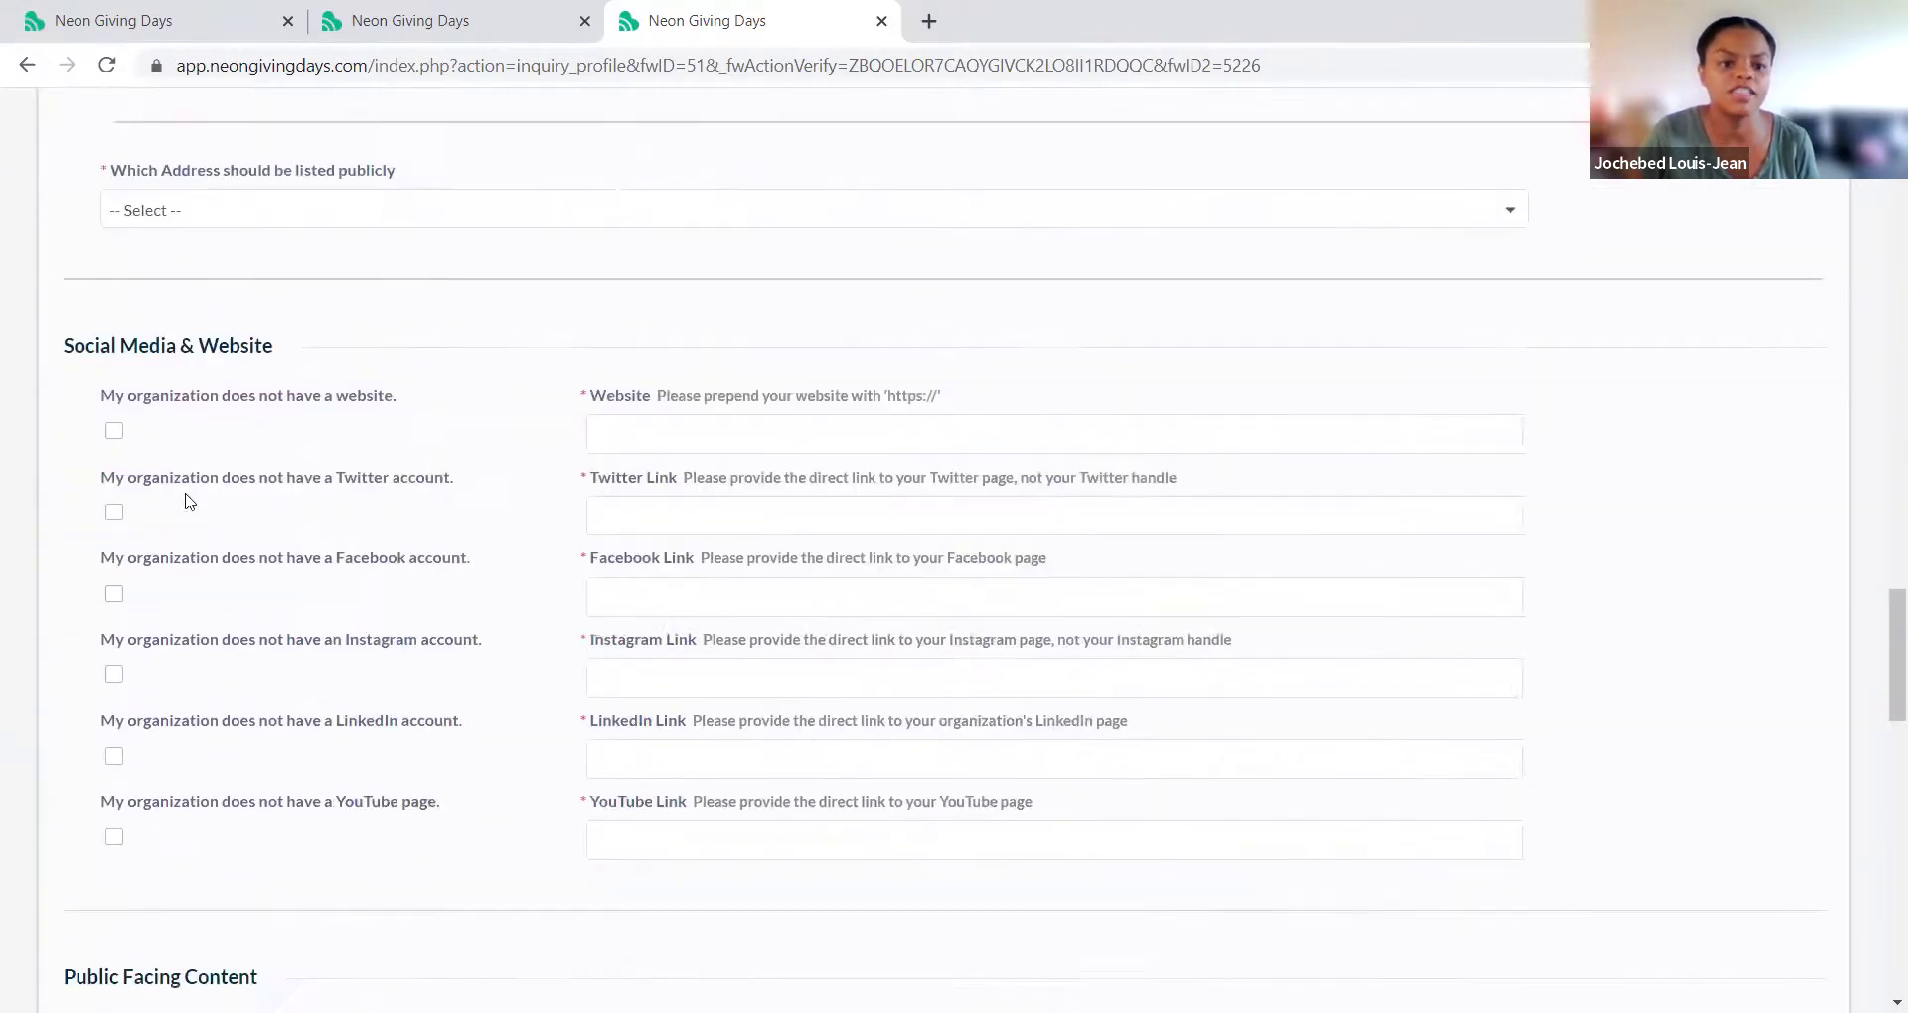
scroll(187, 497, down, 7)
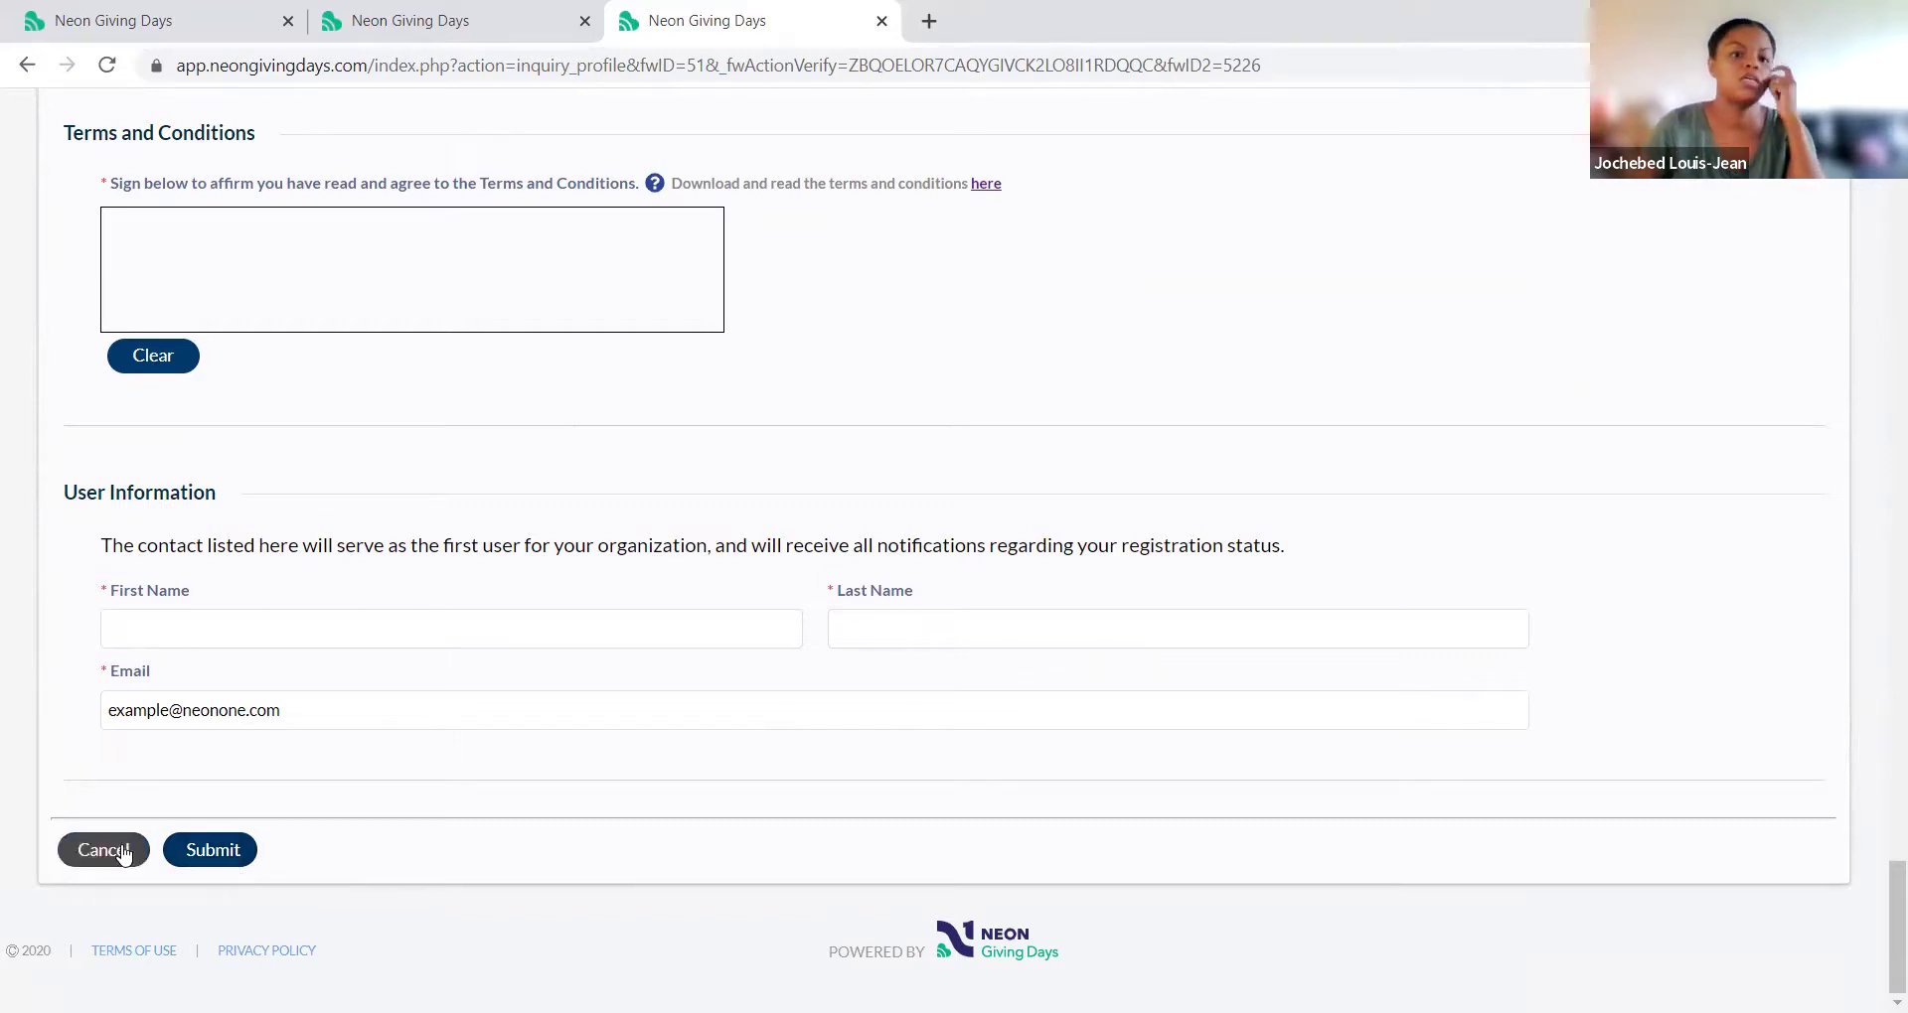
Step: Go to earthgives.org and choose to log in as a returning nonprofit organization
click(330, 70)
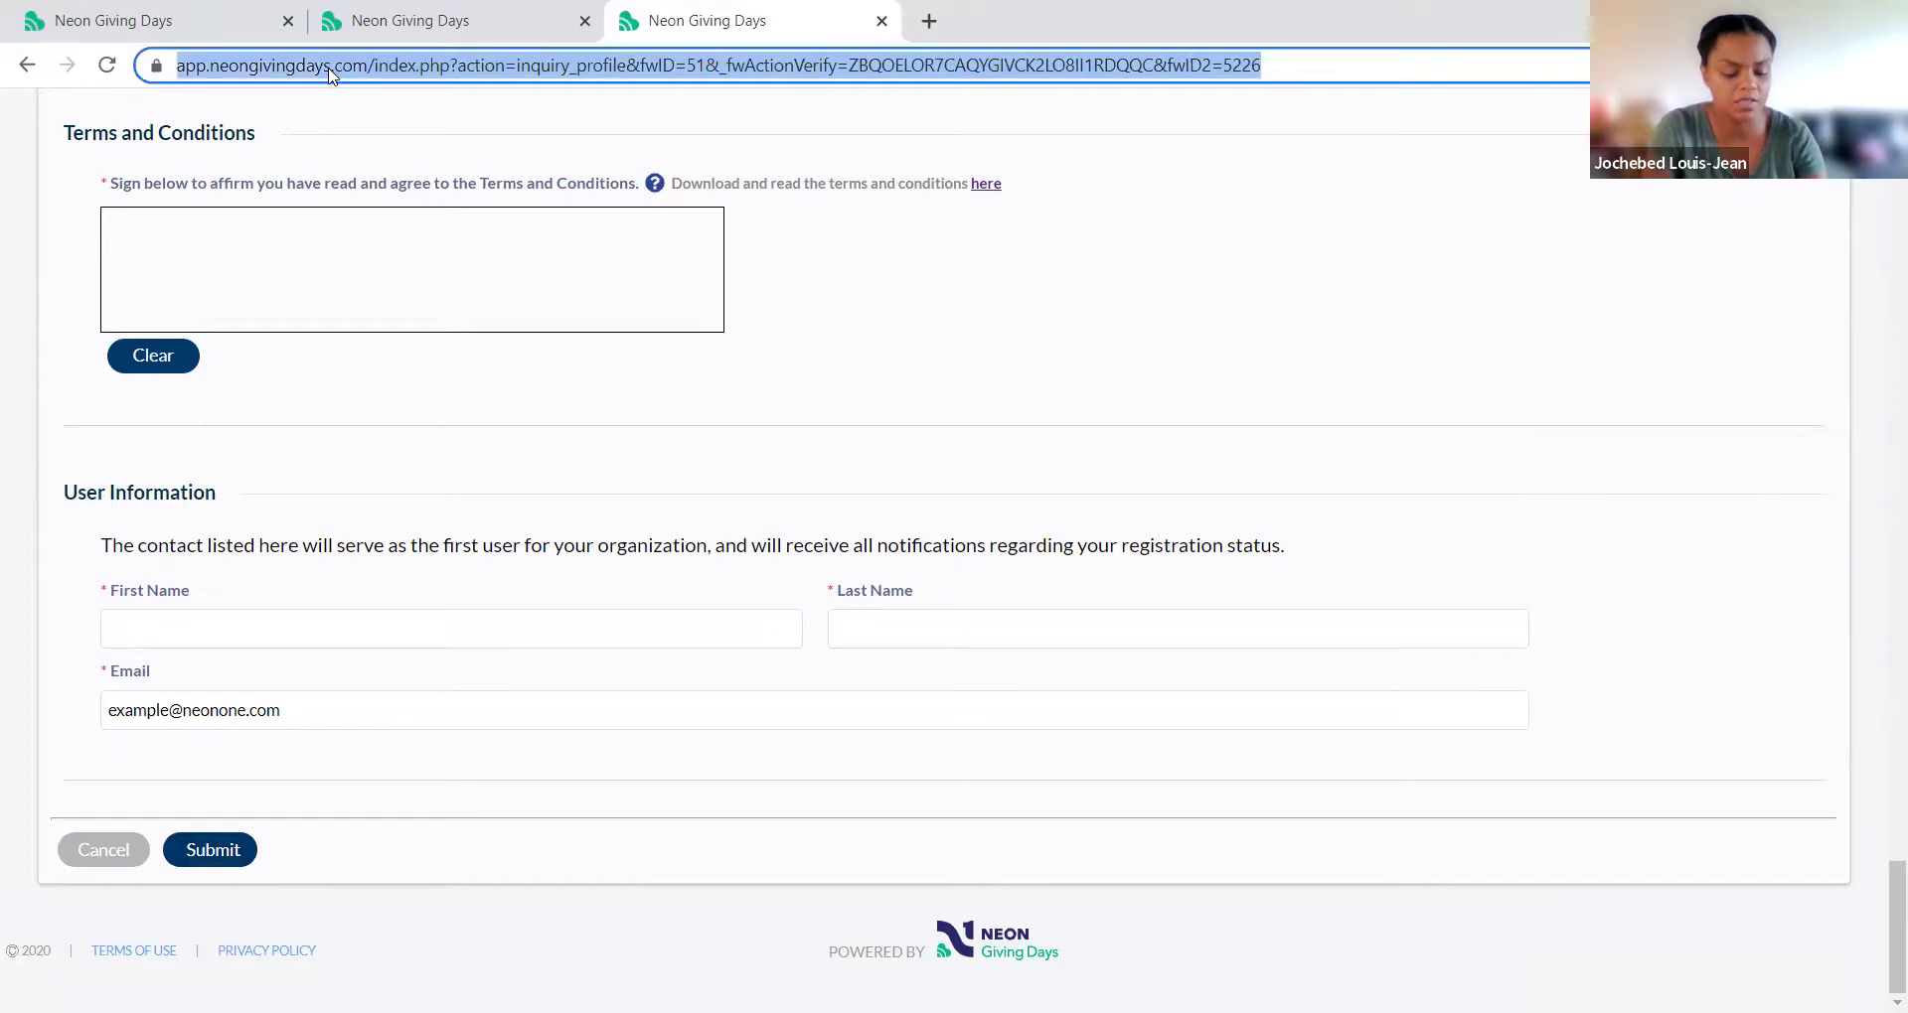
text(ear)
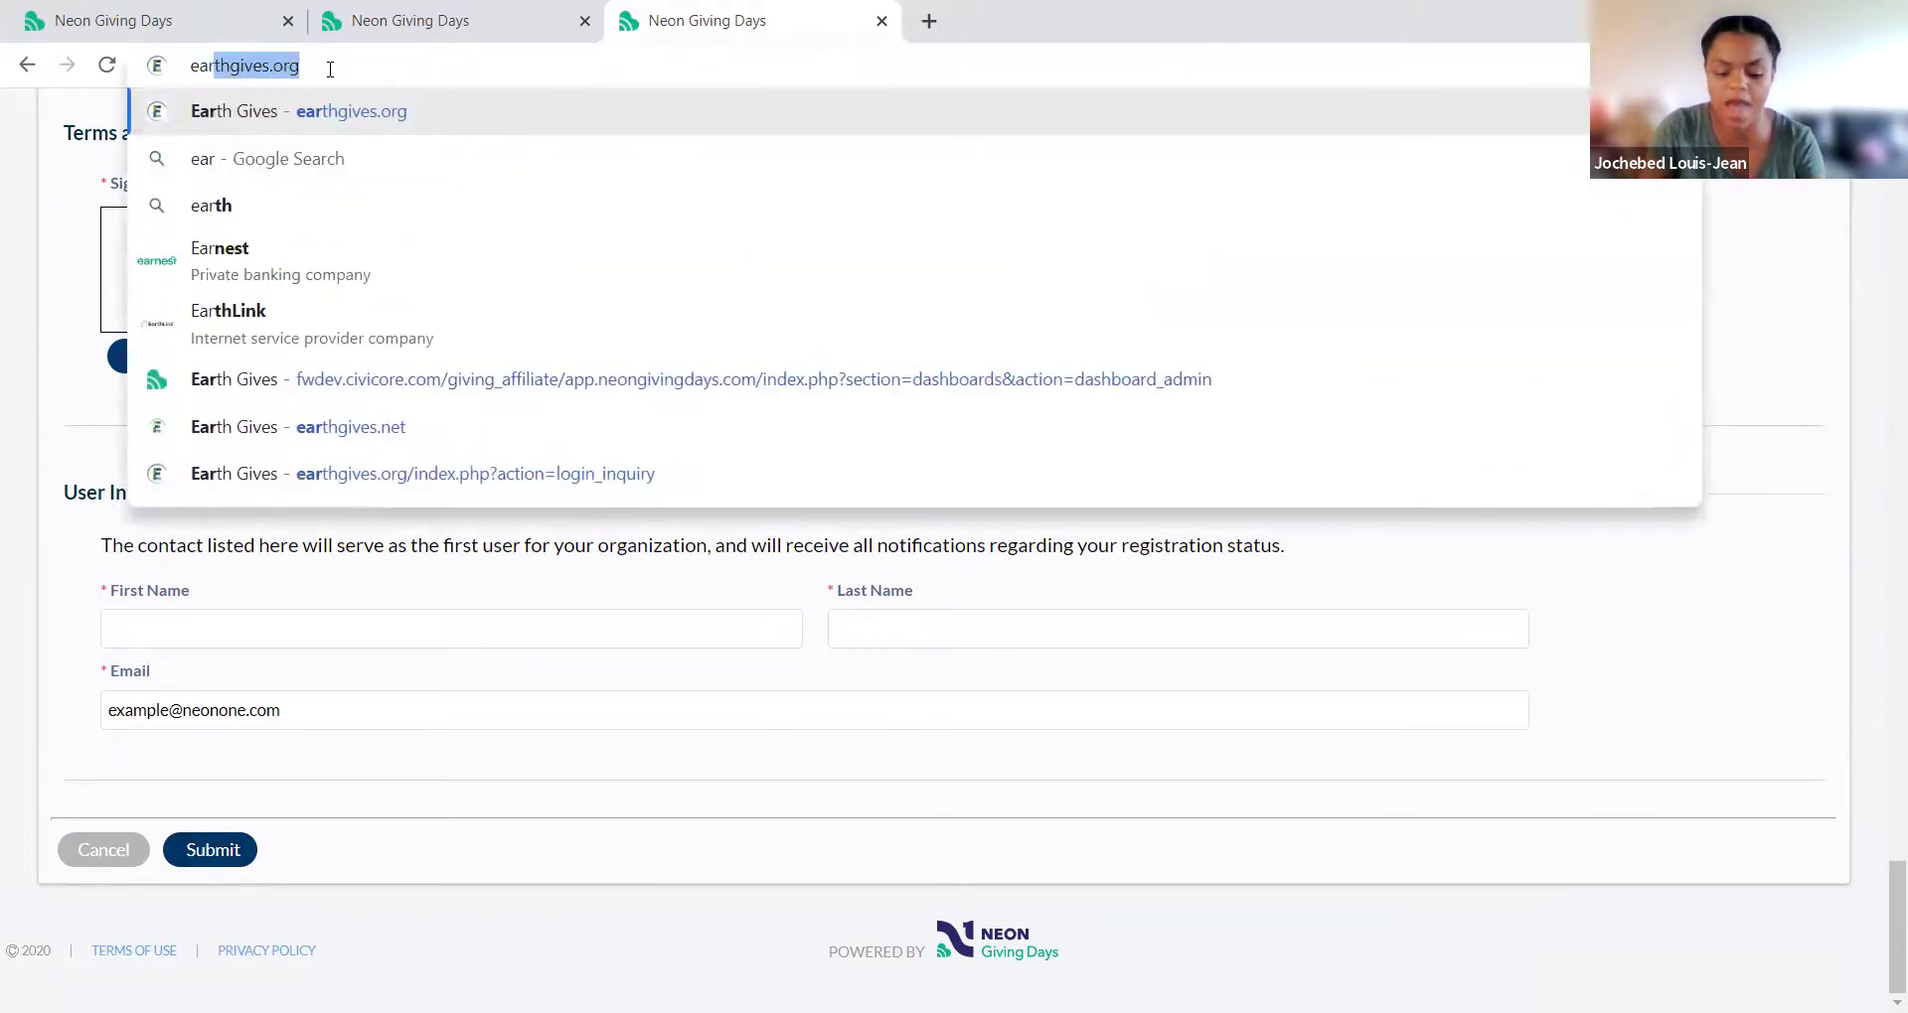
key(Right)
key(Return)
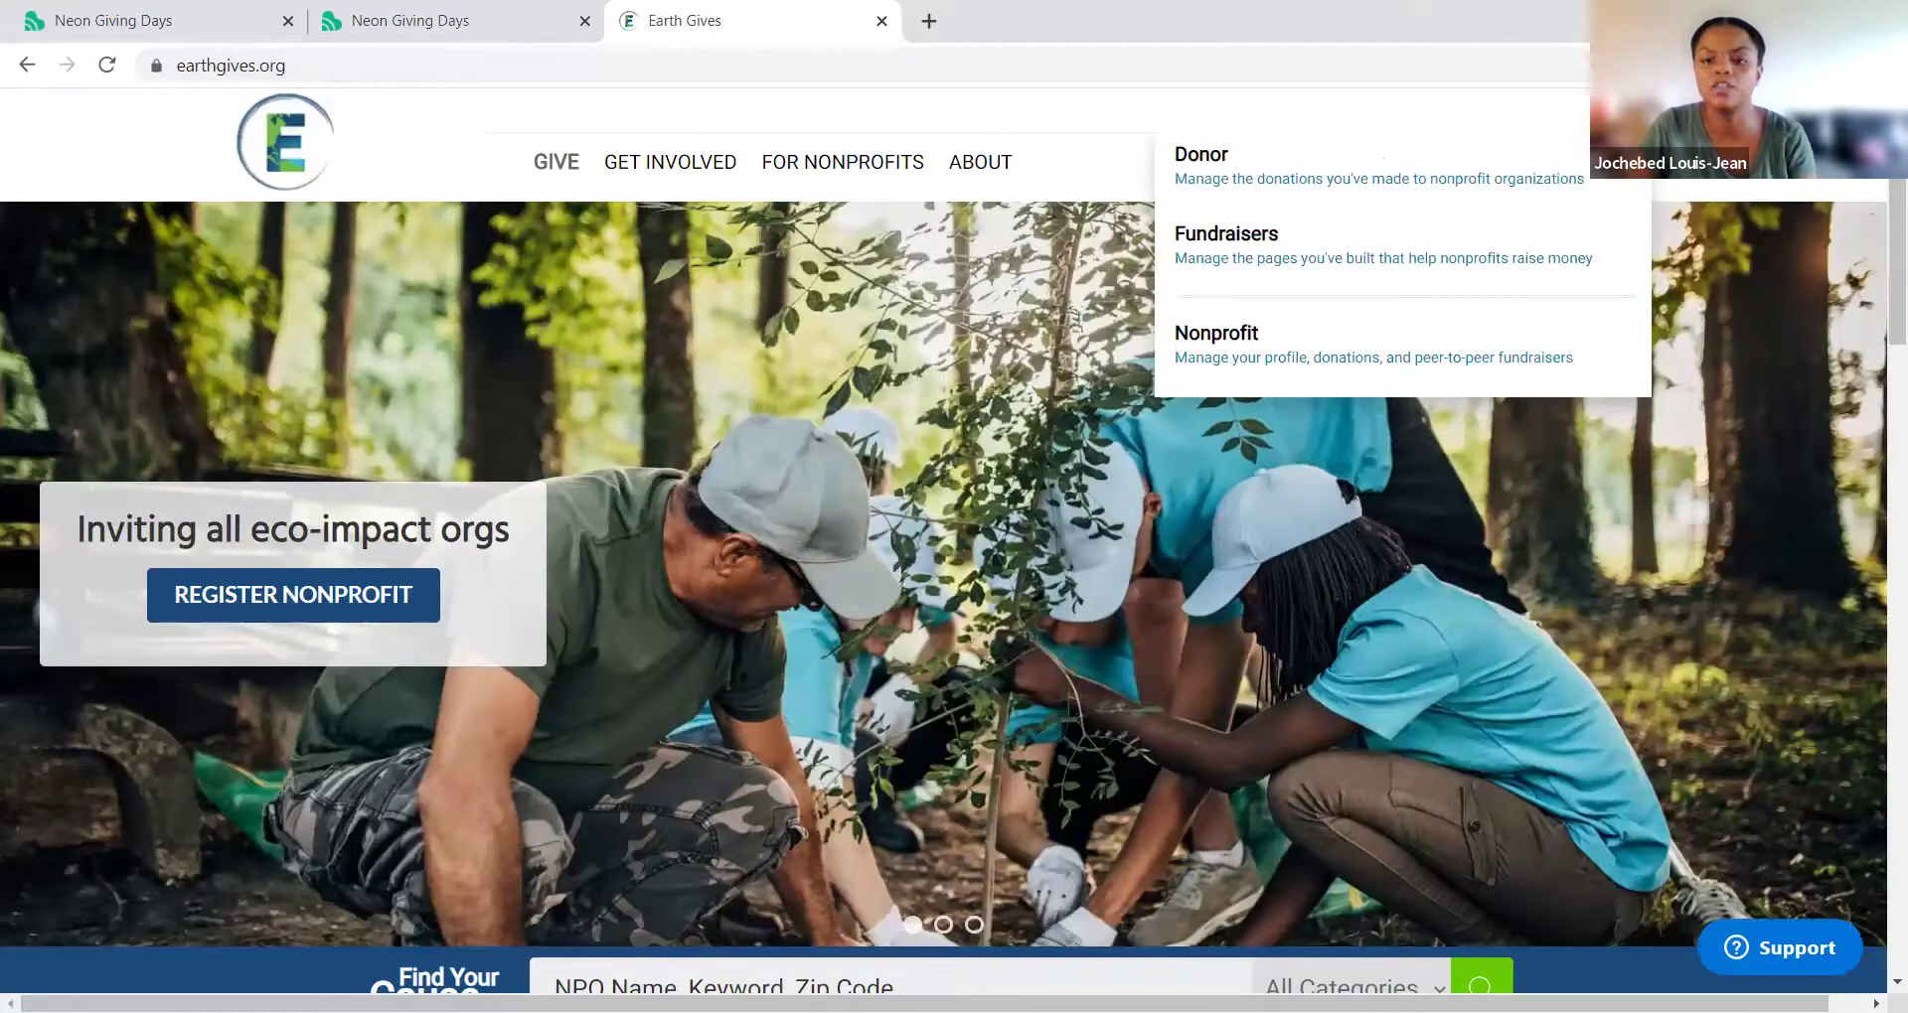
click(1467, 342)
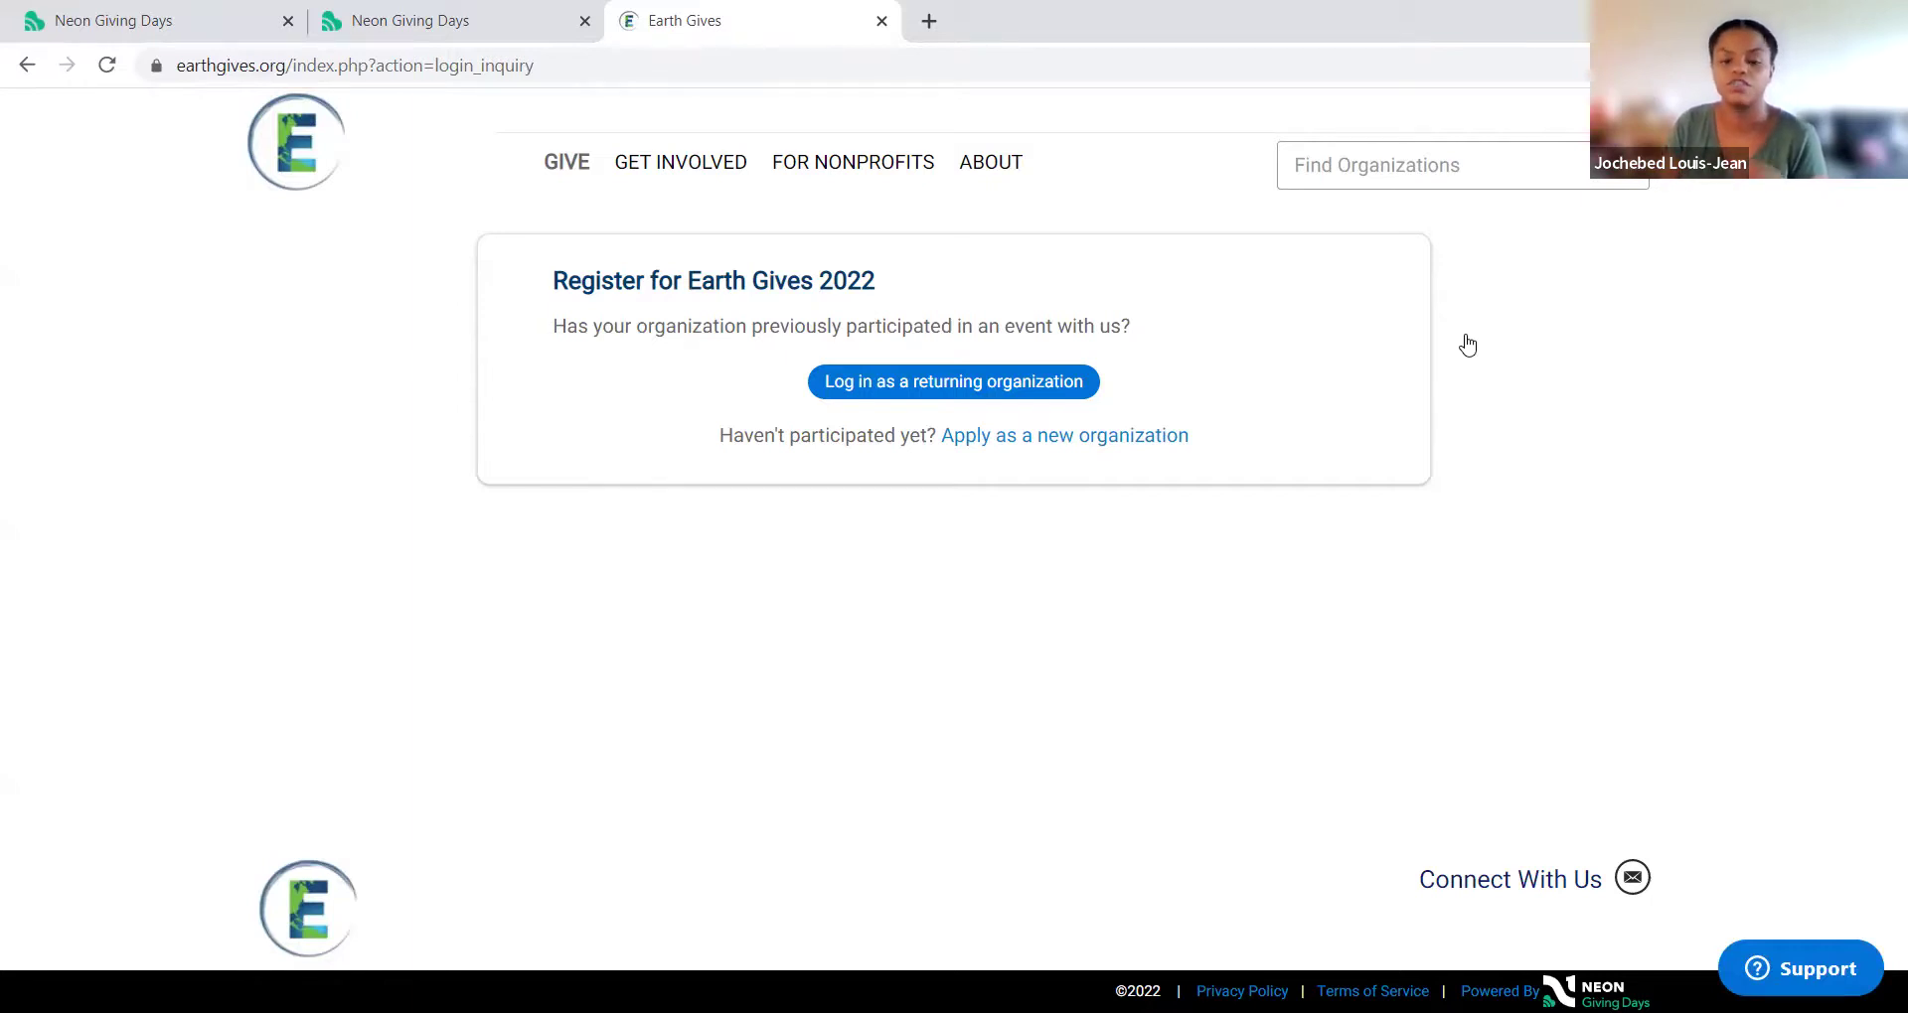
click(1029, 390)
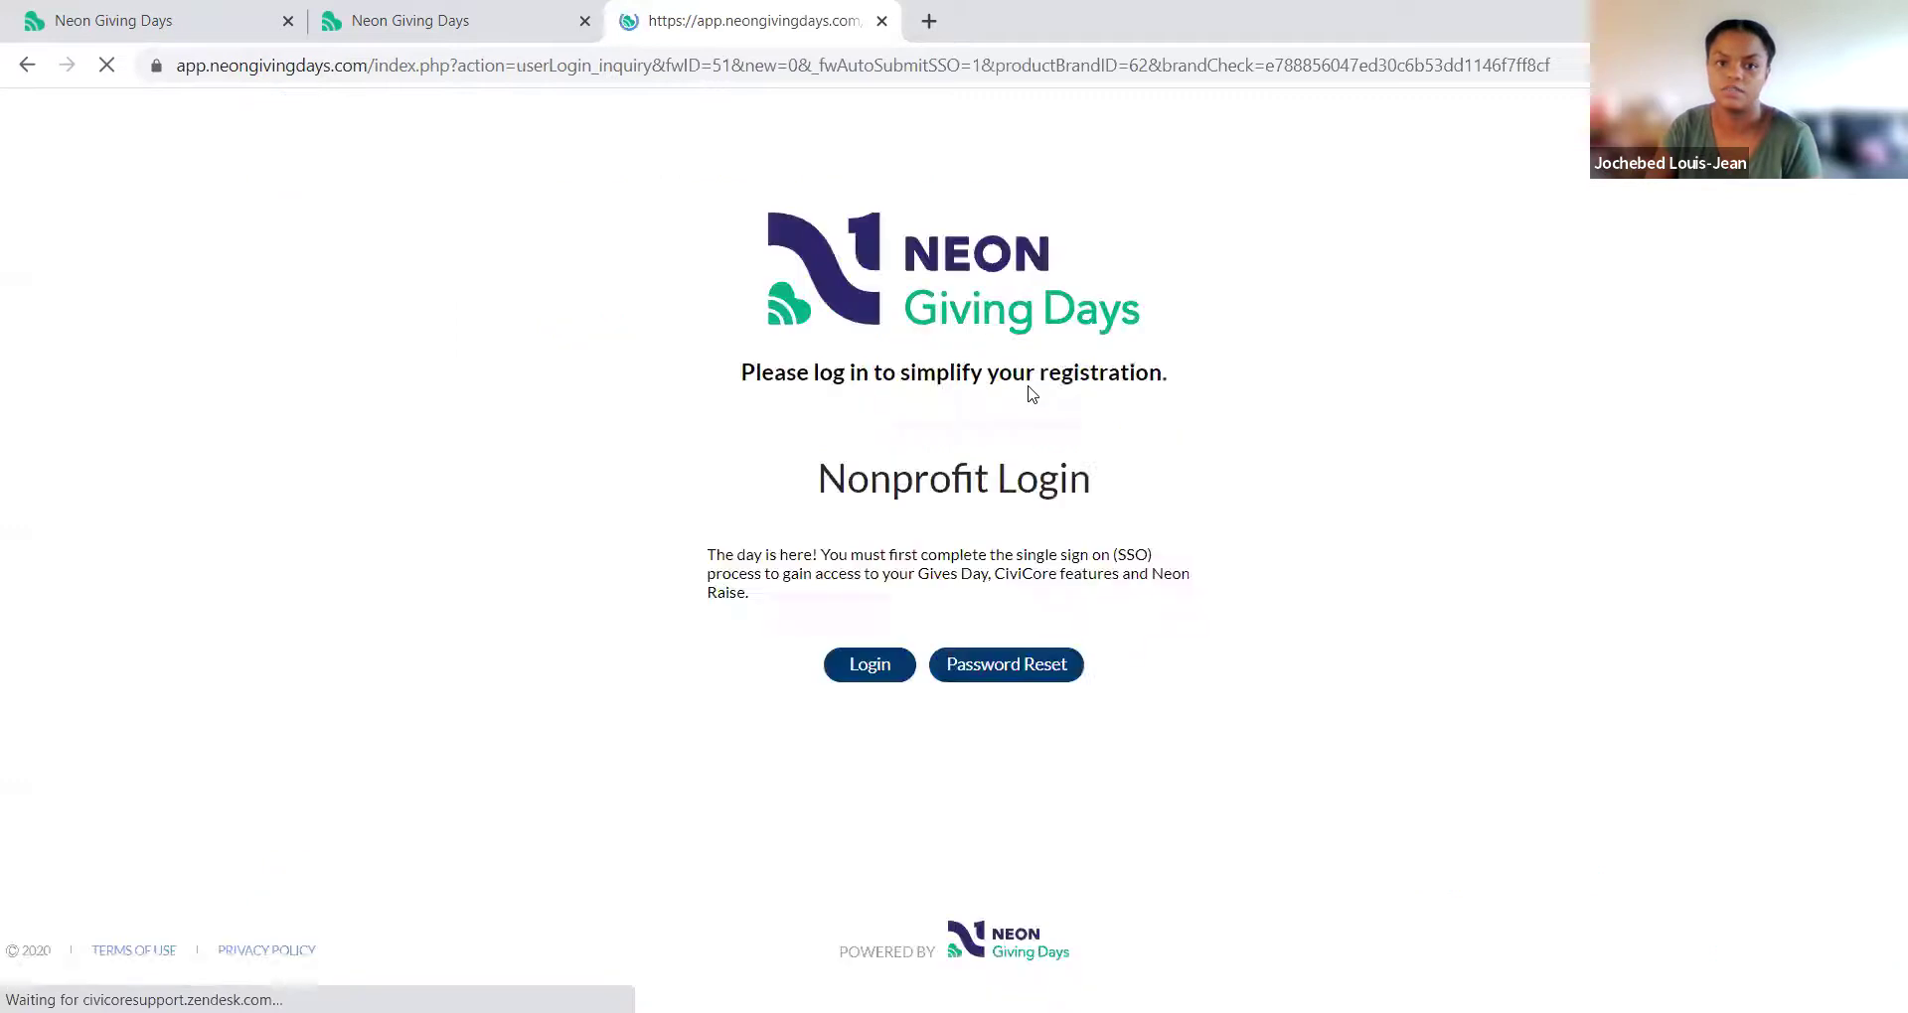
Step: Edit the login email, enter the account password and log in
click(762, 712)
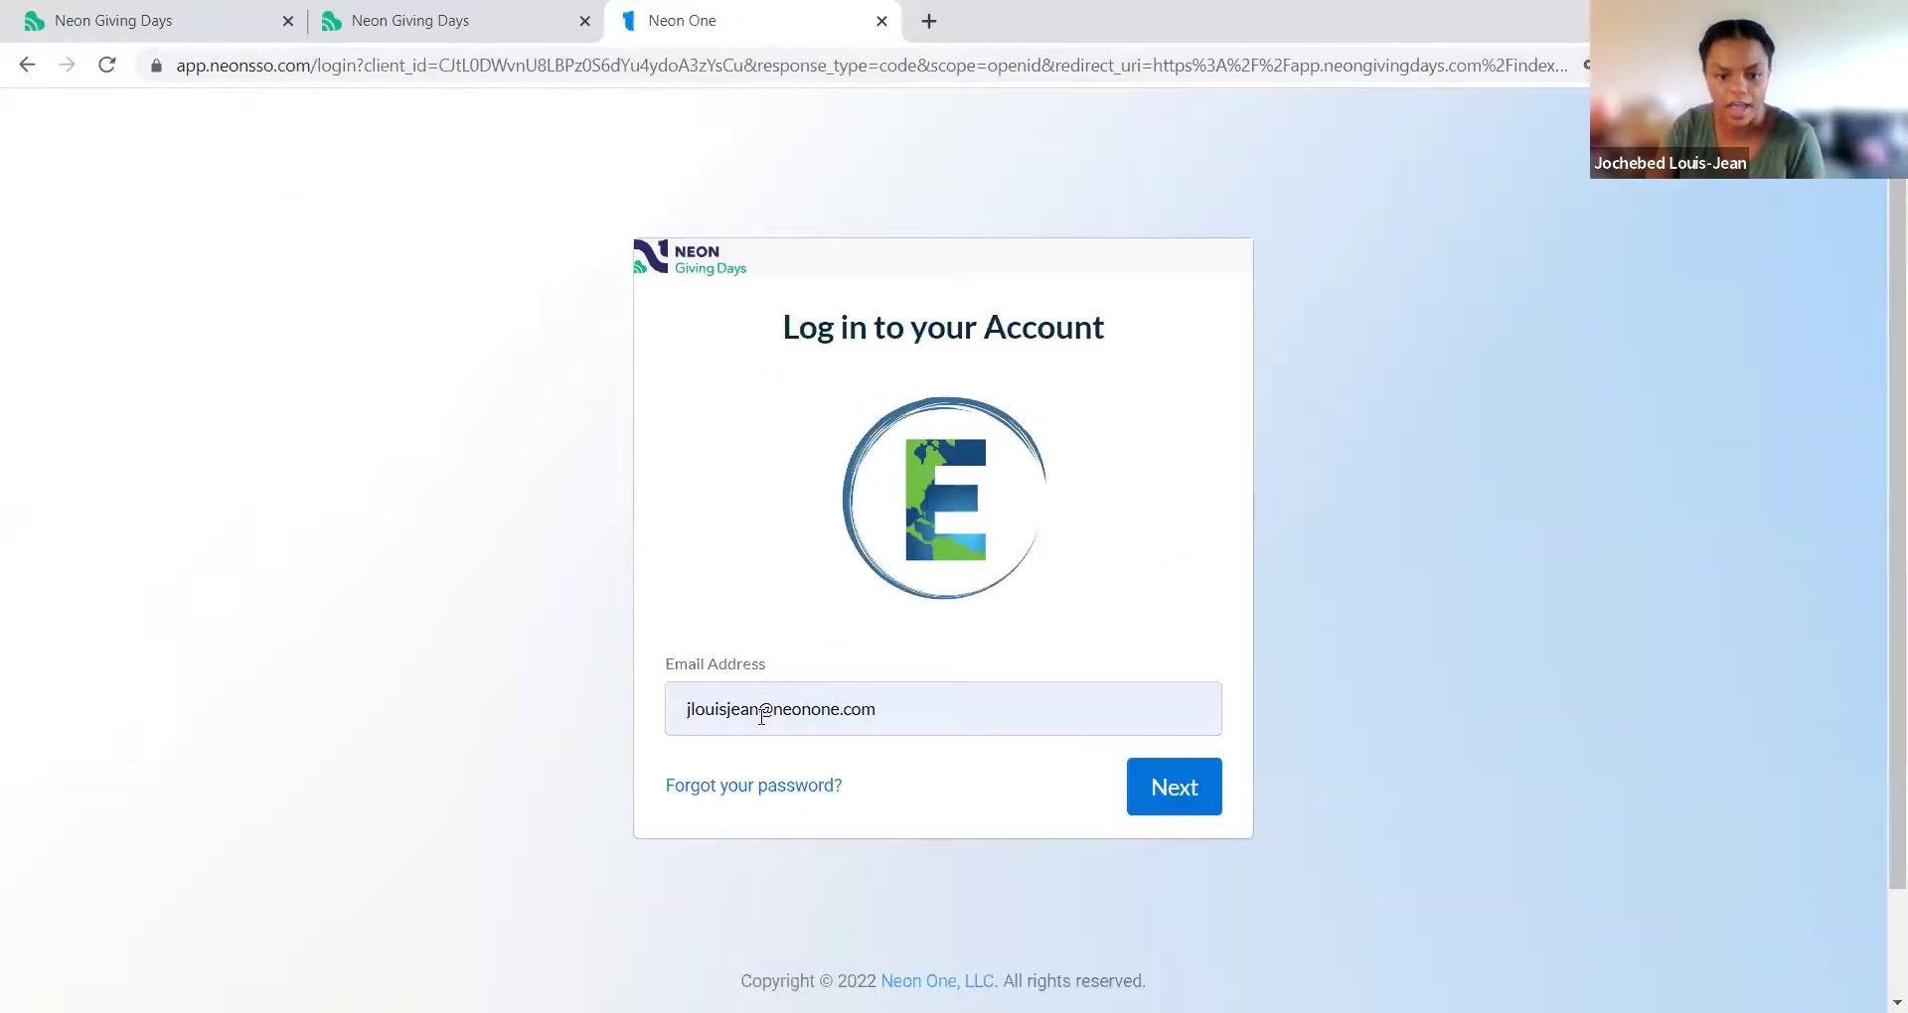
click(762, 712)
text(+eg)
click(1199, 813)
key(ctrl+a)
text(•••••••)
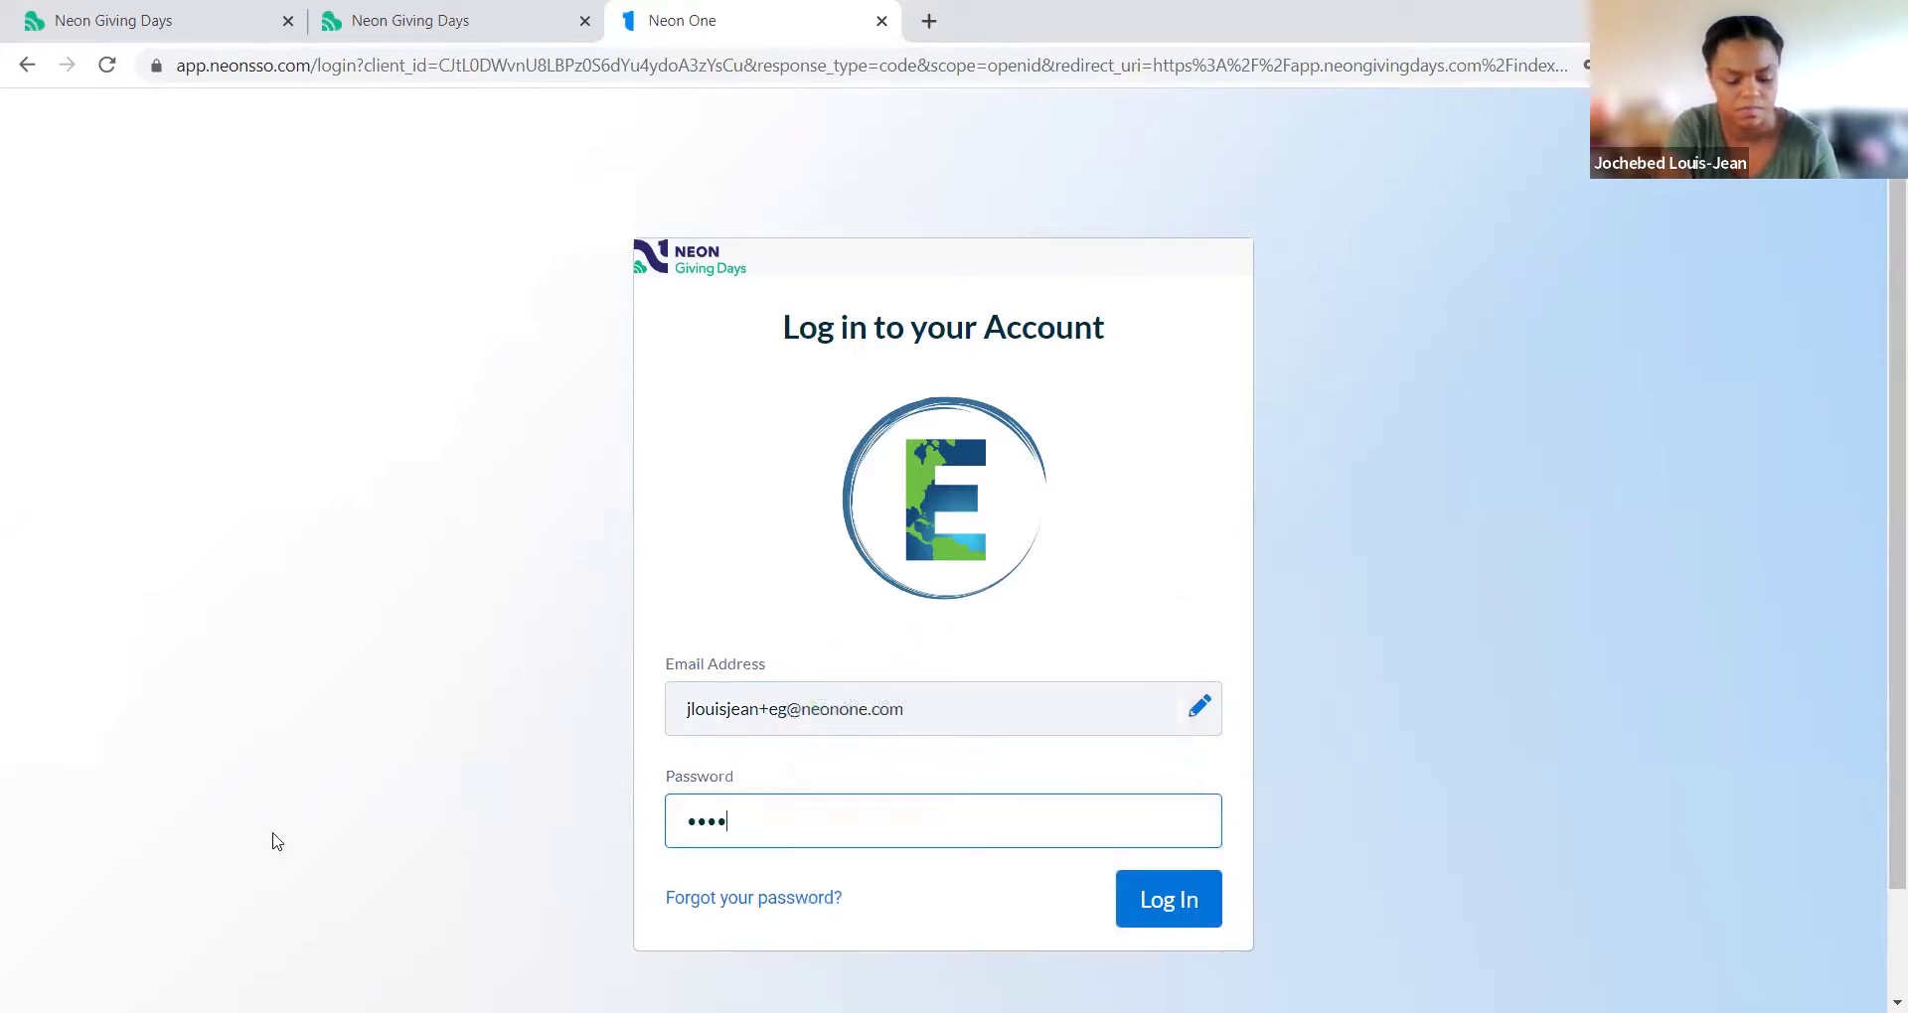
text(•••)
key(Return)
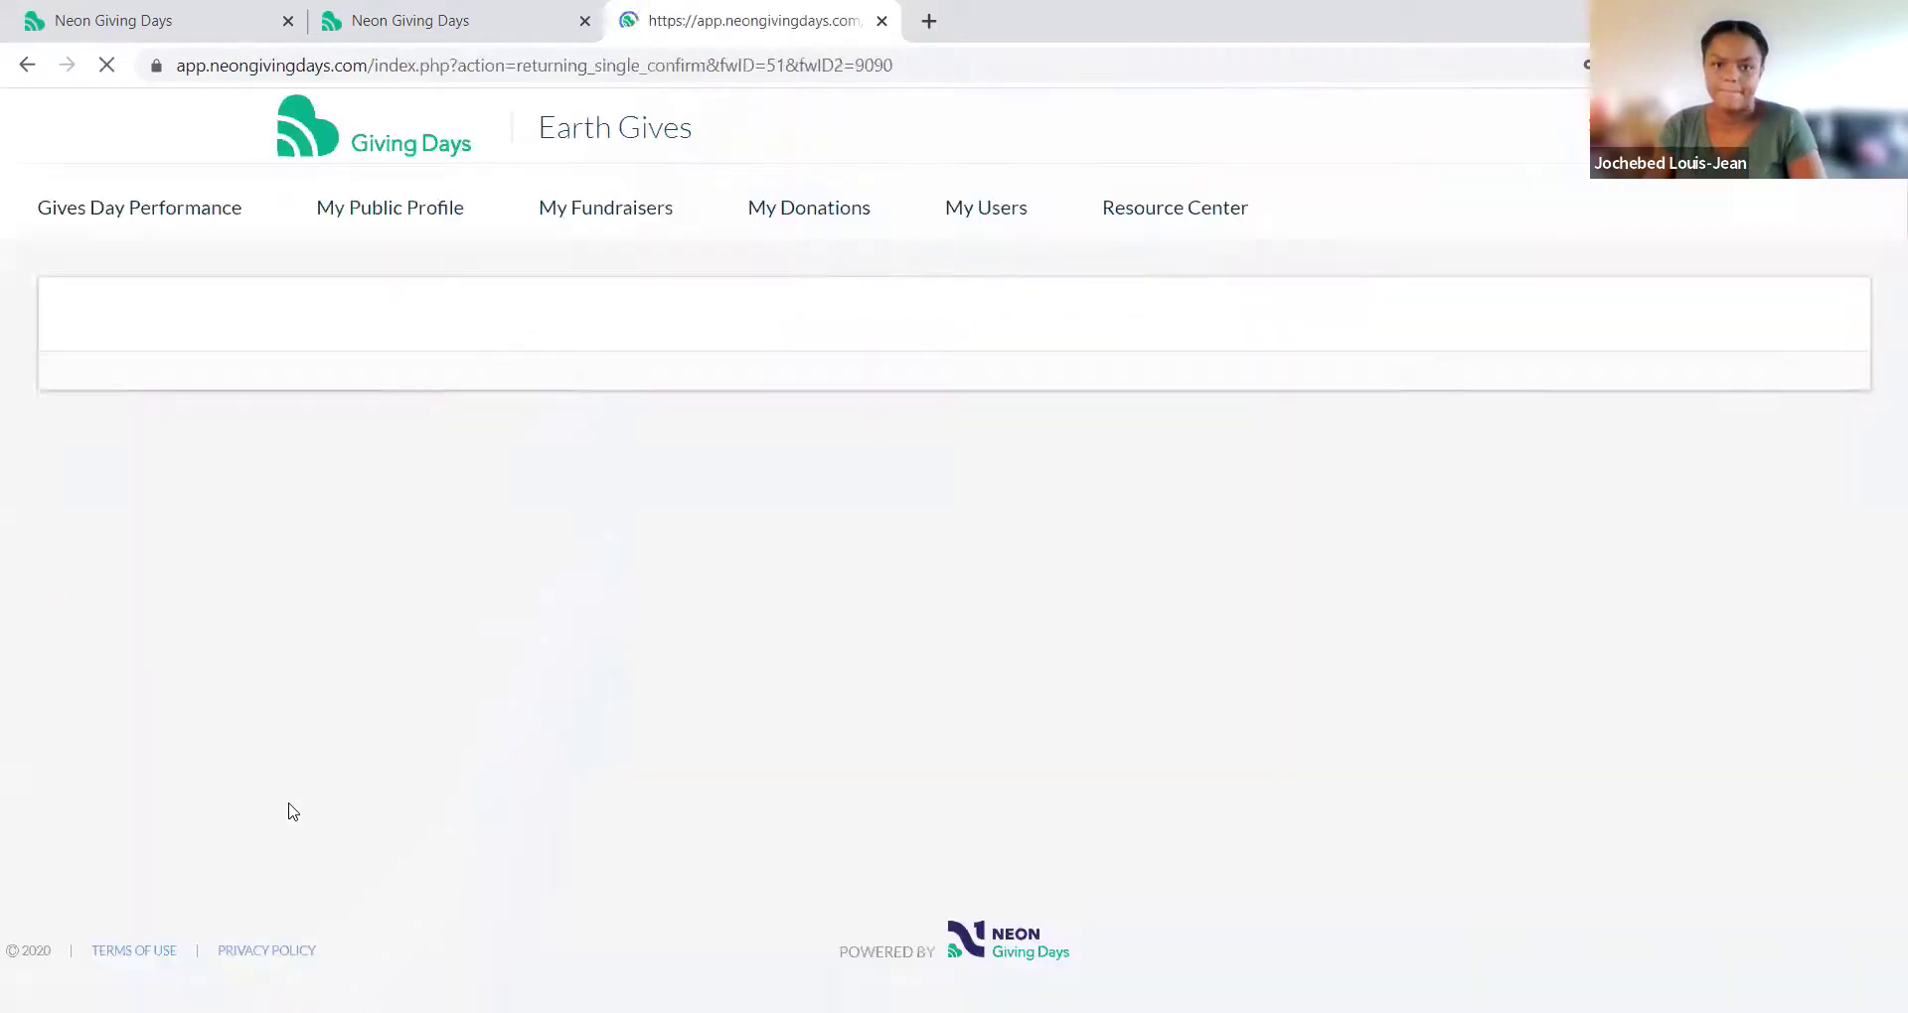
Step: Scroll the prefilled Update Profile form down to the Terms and Conditions signature box
click(188, 474)
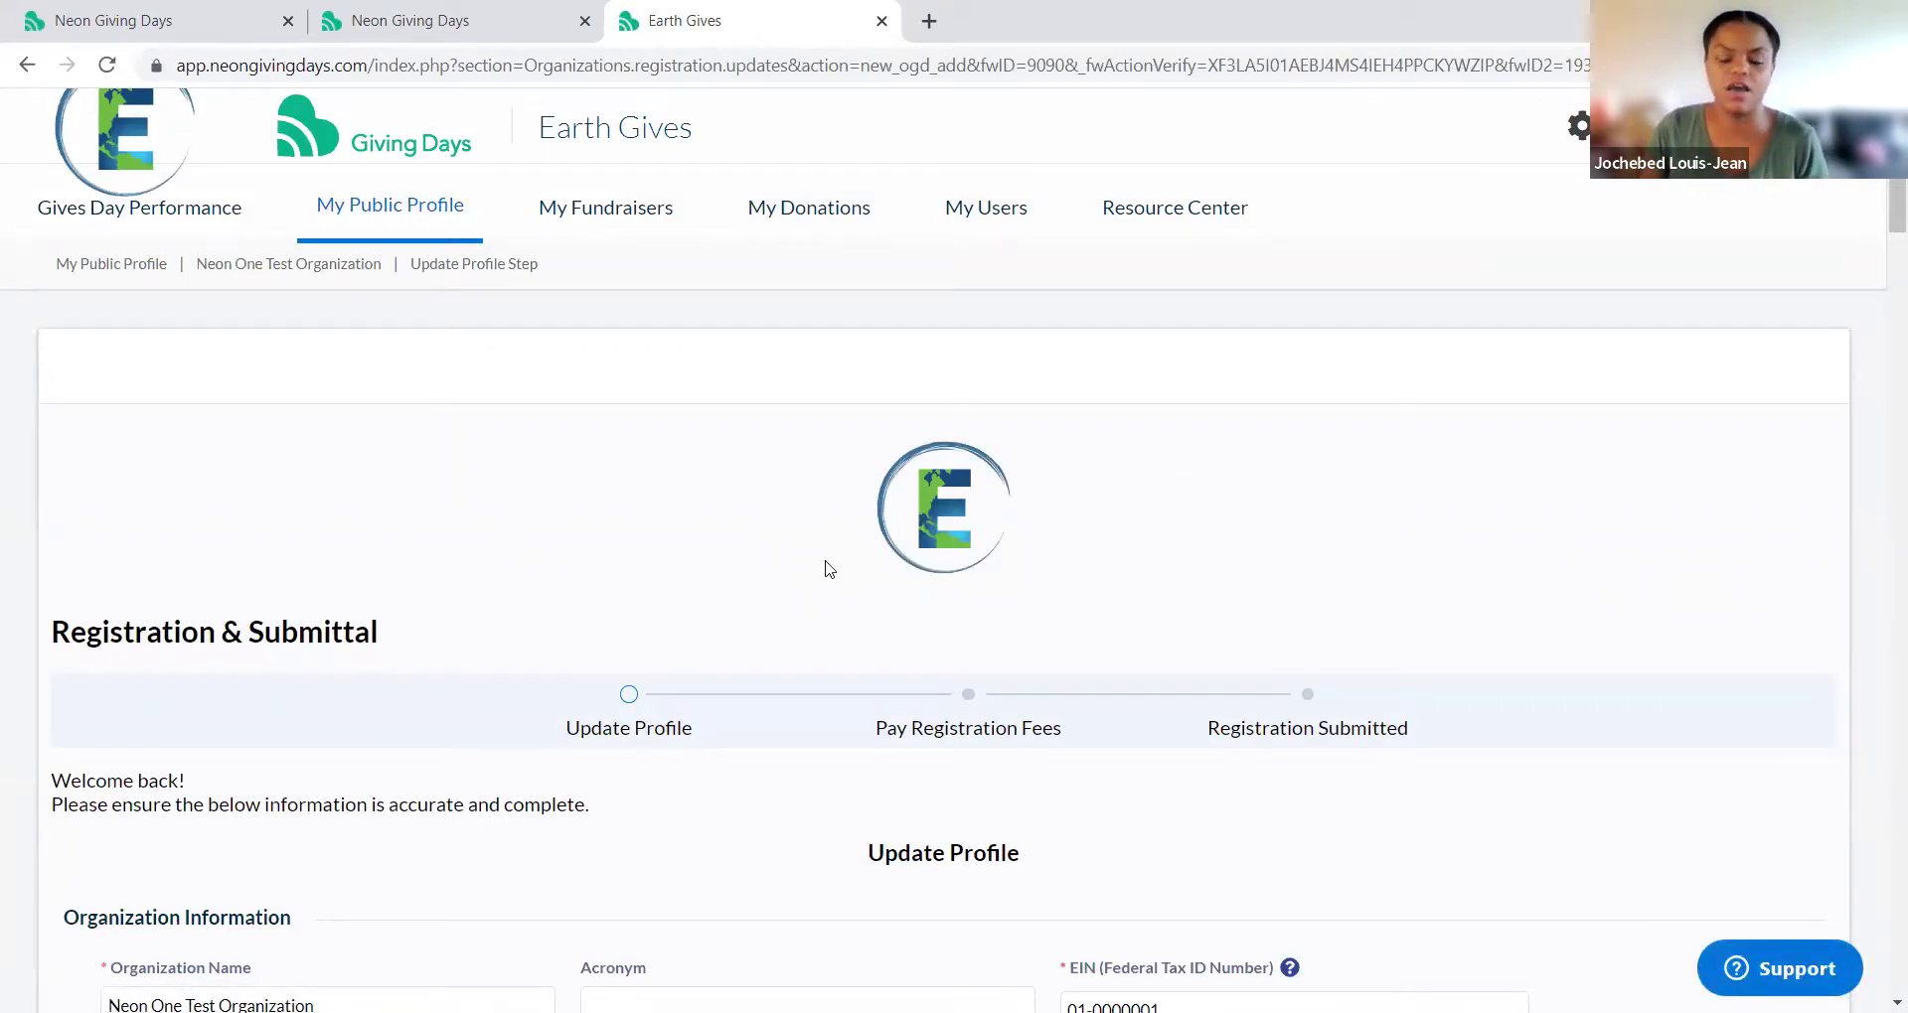
scroll(830, 569, down, 6)
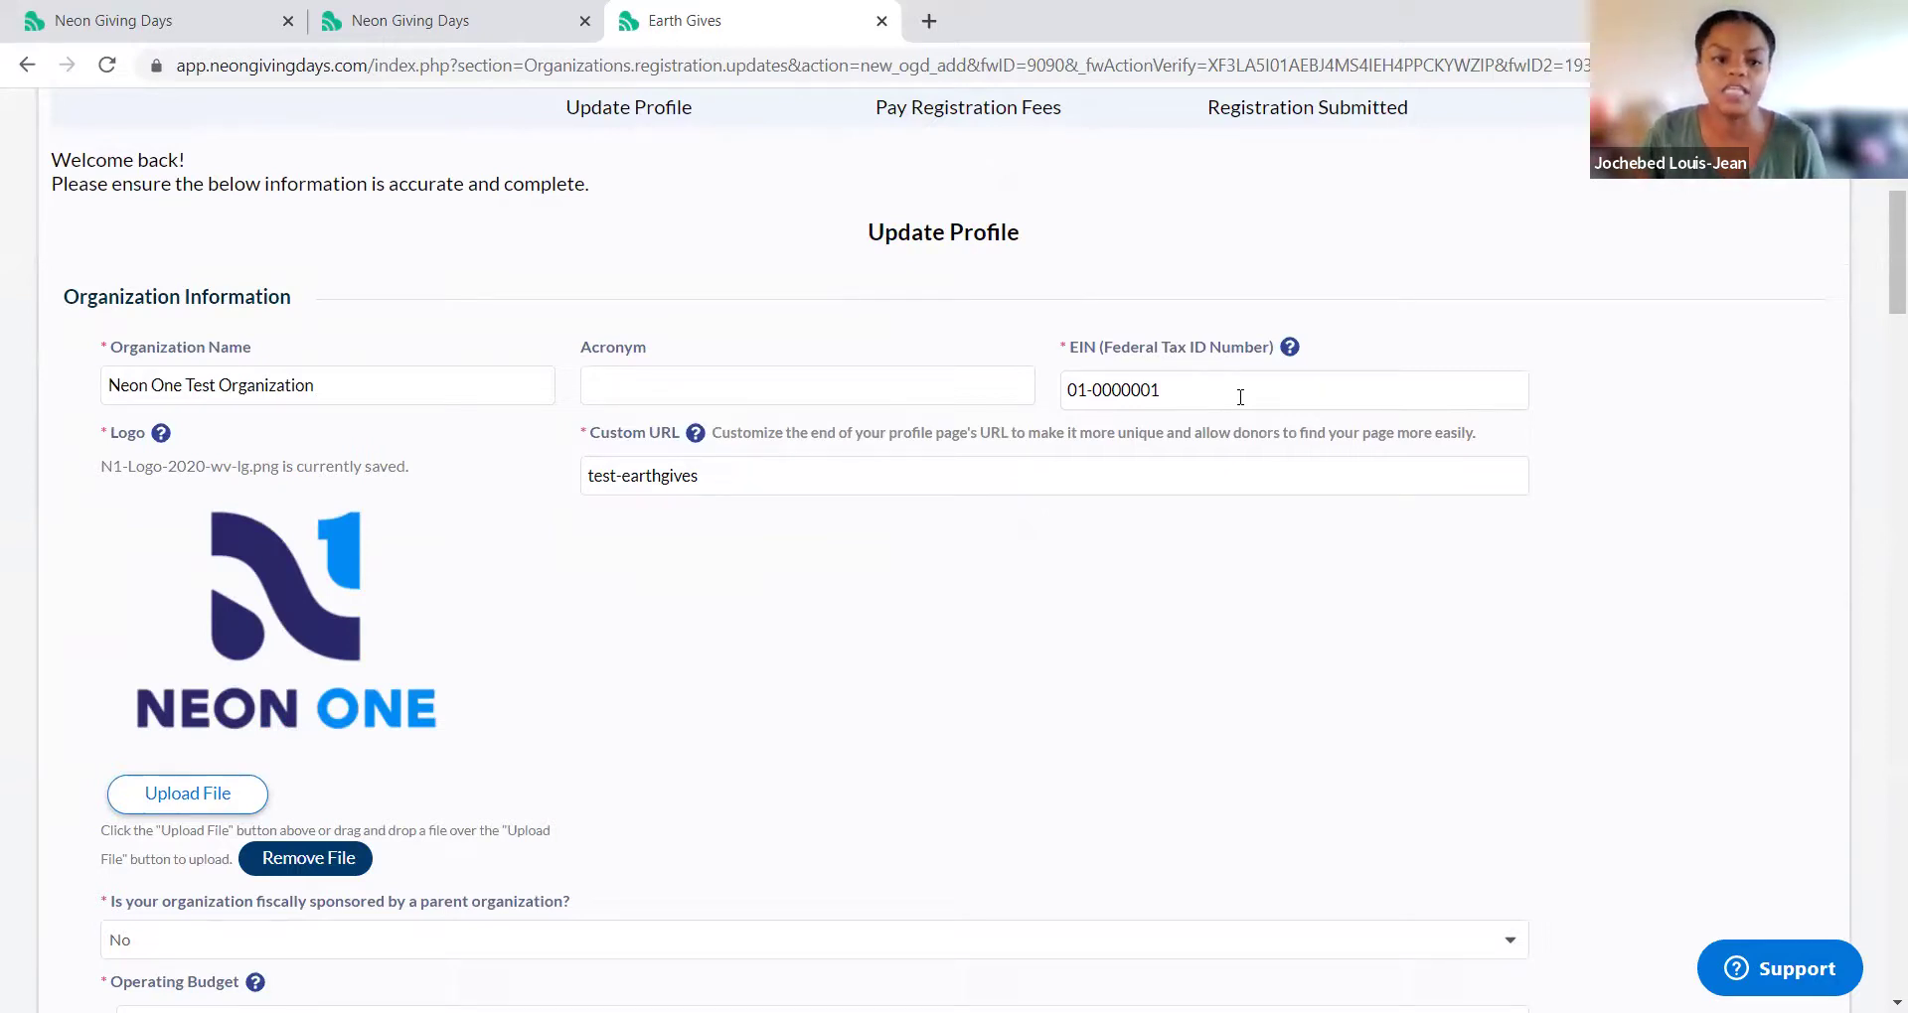
scroll(1060, 570, down, 1)
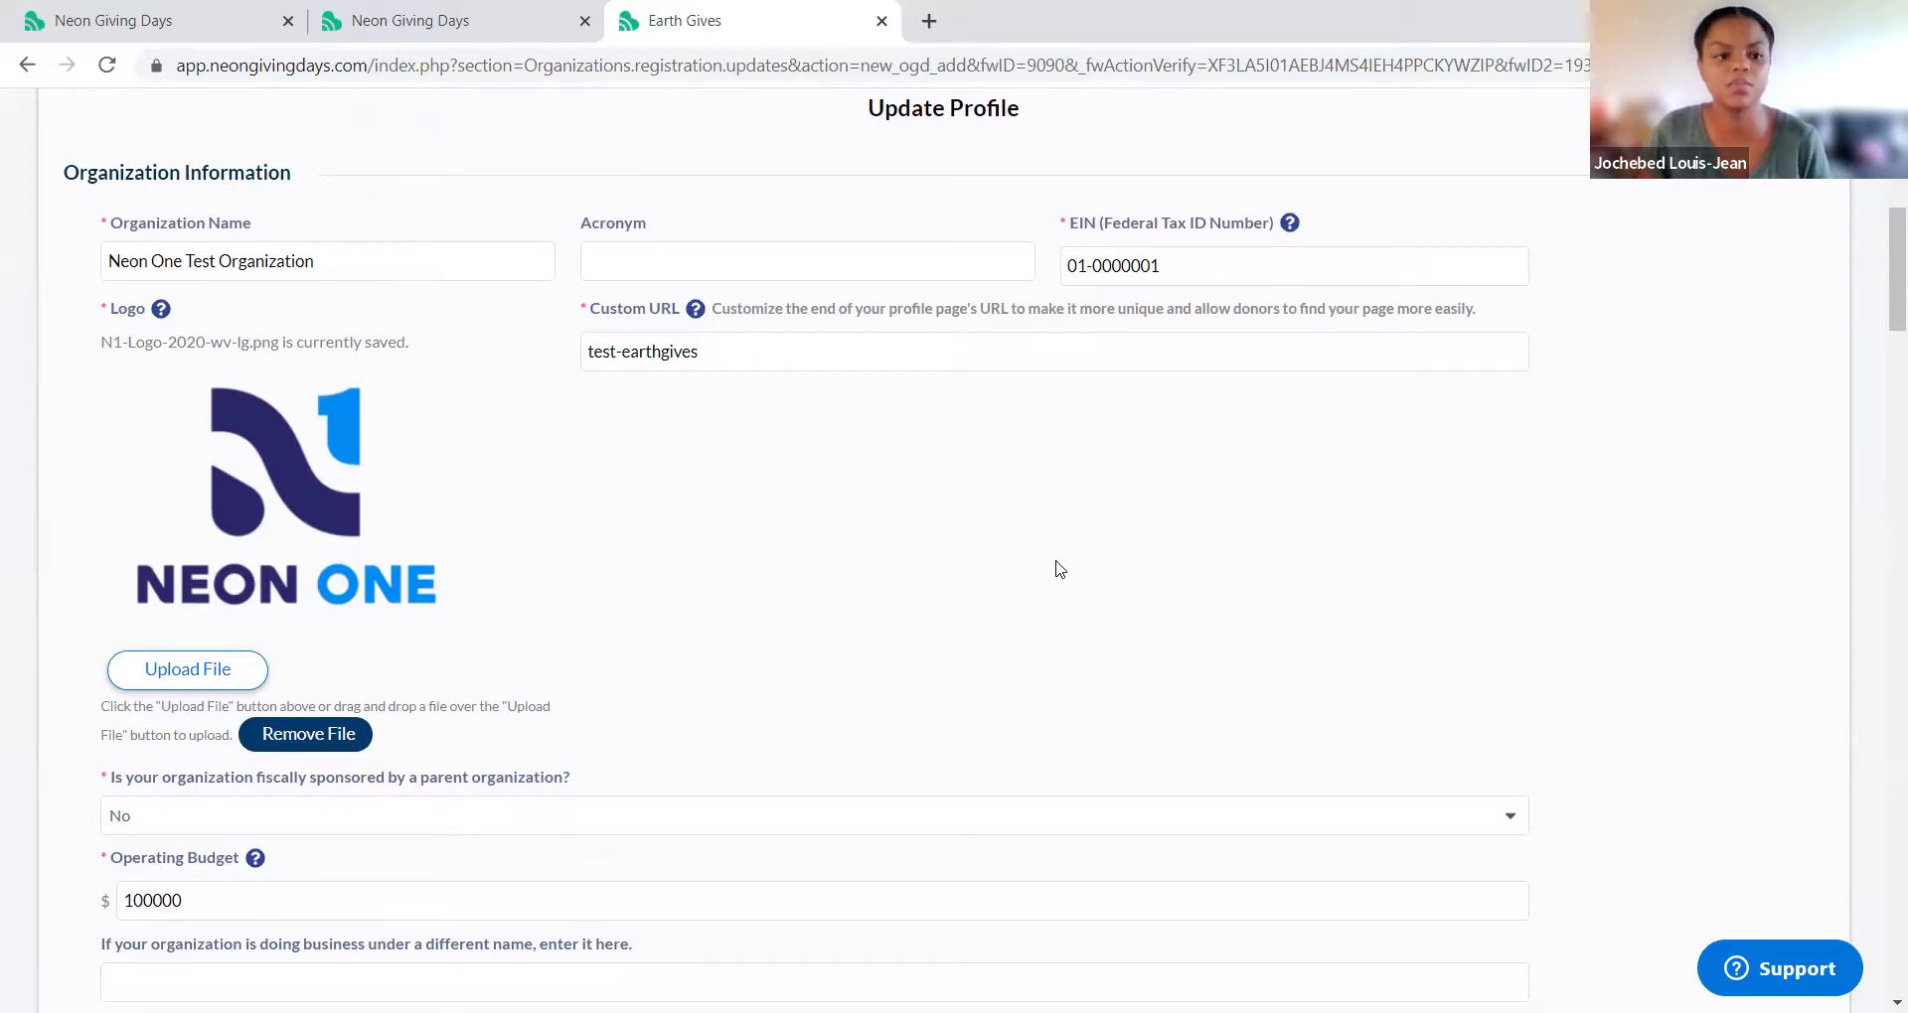
scroll(378, 453, down, 5)
scroll(377, 453, down, 8)
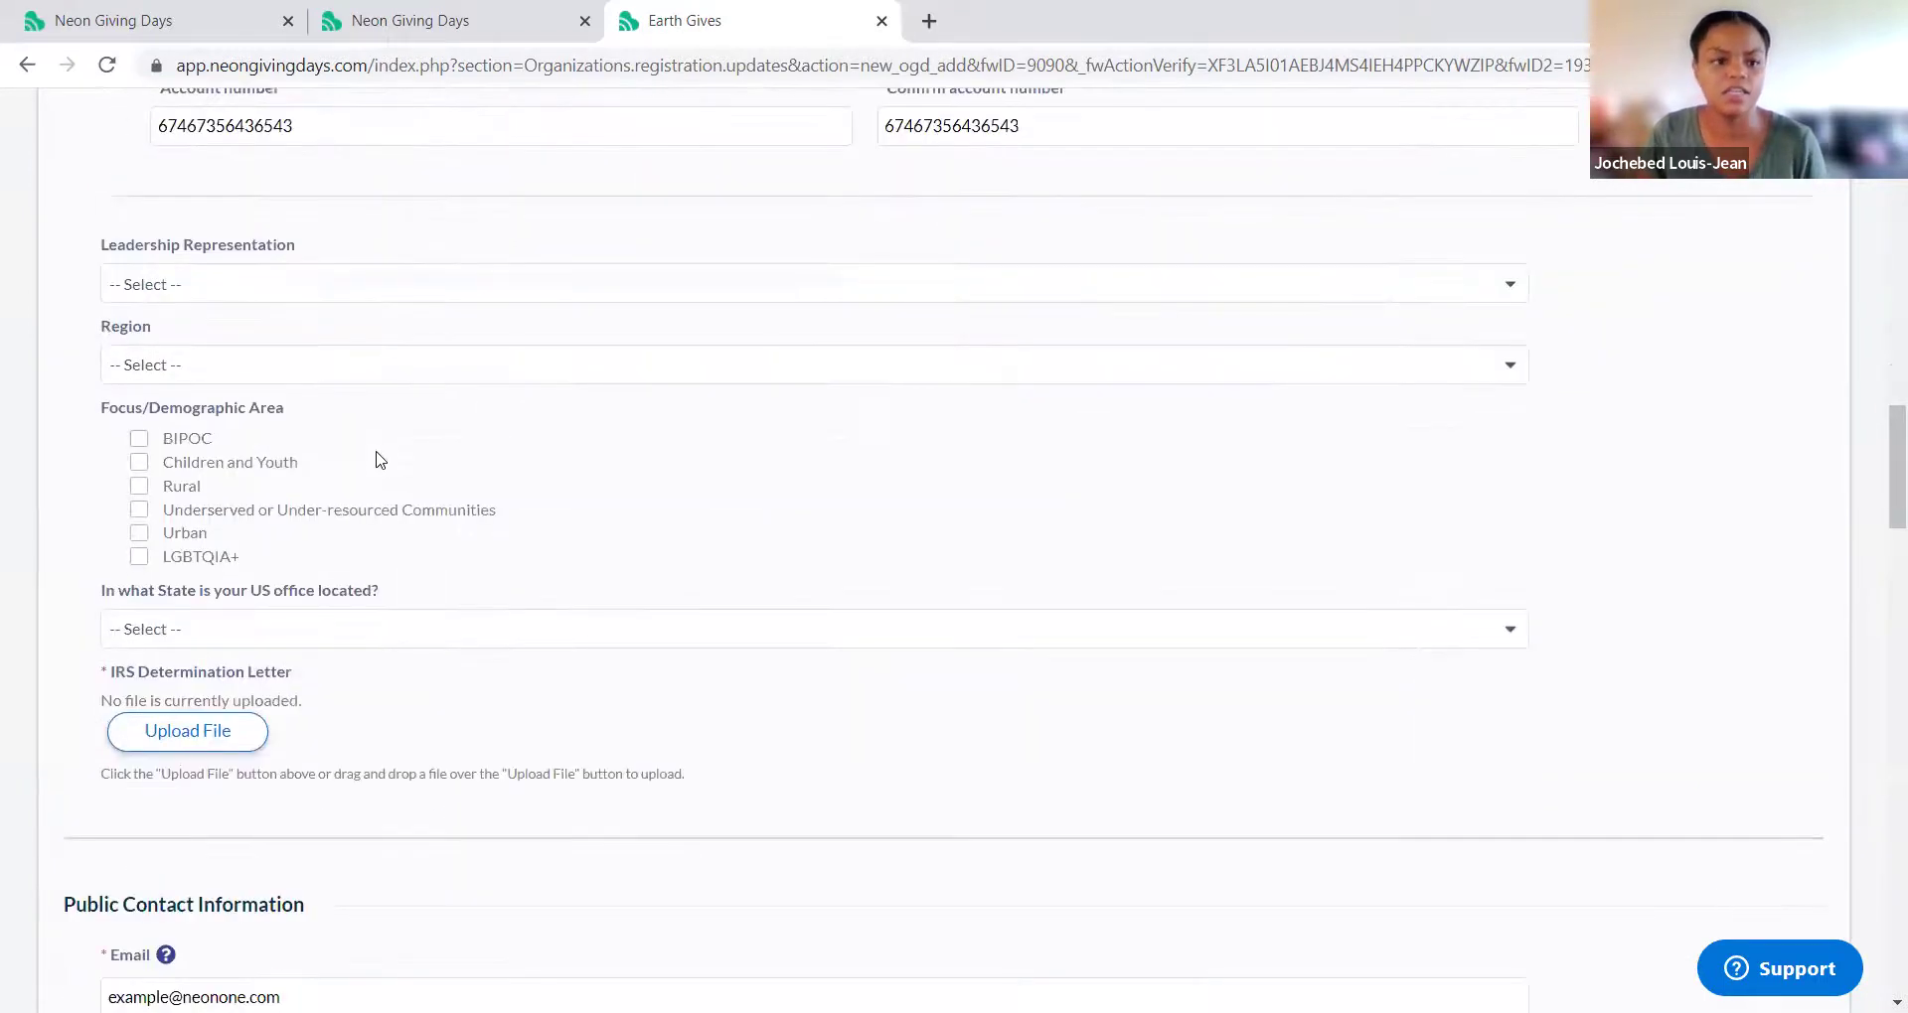
scroll(378, 460, down, 4)
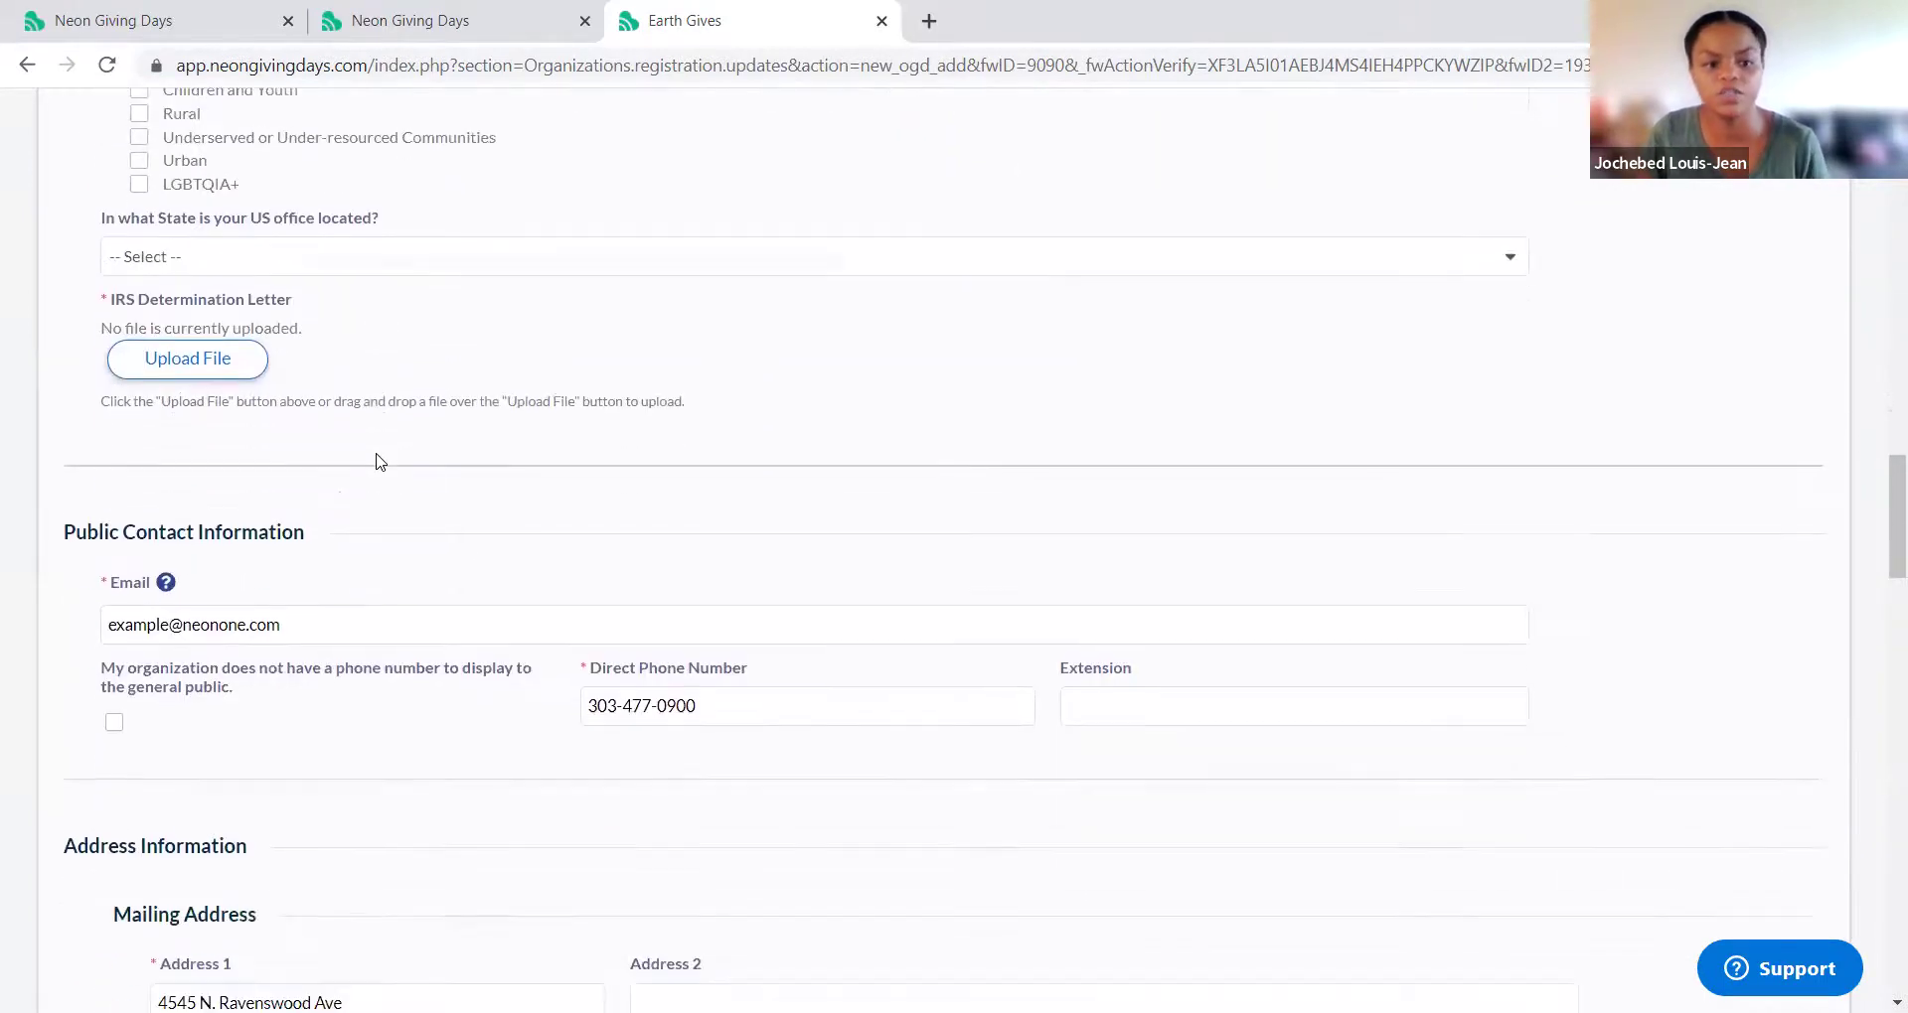
scroll(378, 460, down, 4)
scroll(378, 460, down, 17)
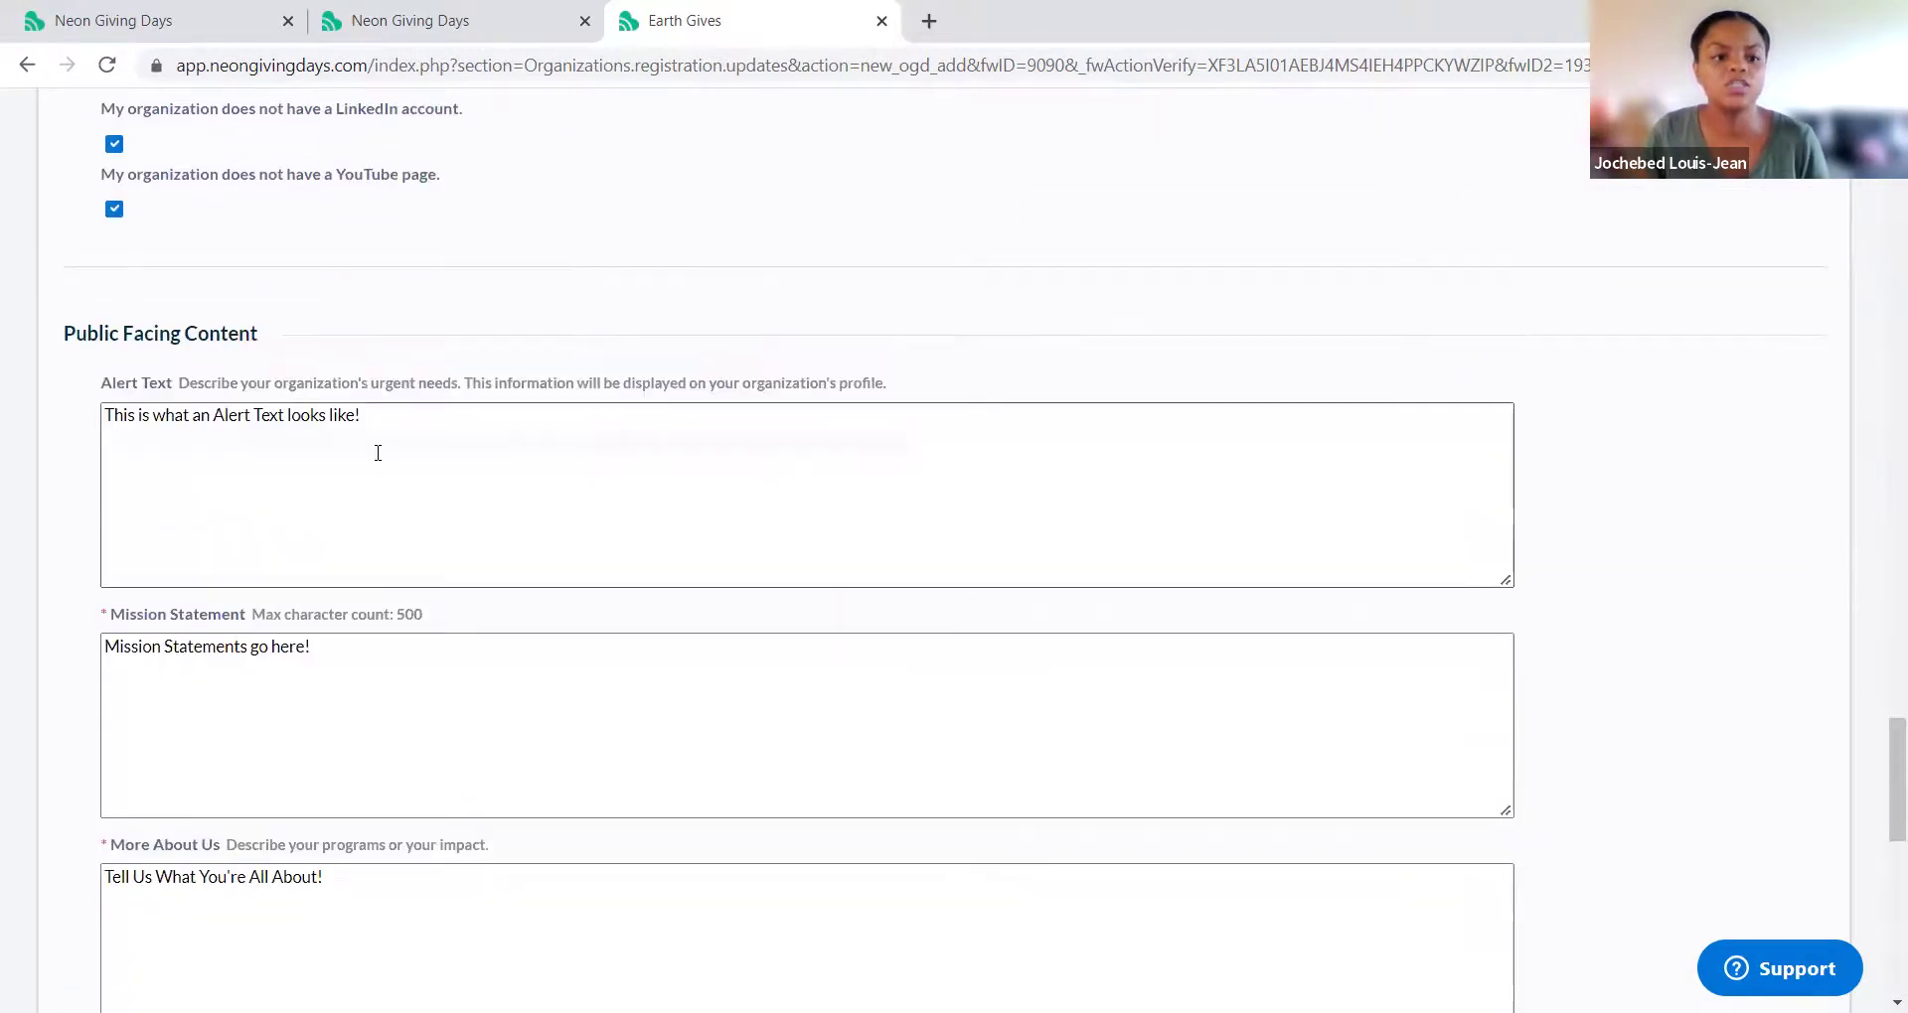
scroll(378, 460, down, 7)
scroll(376, 453, down, 6)
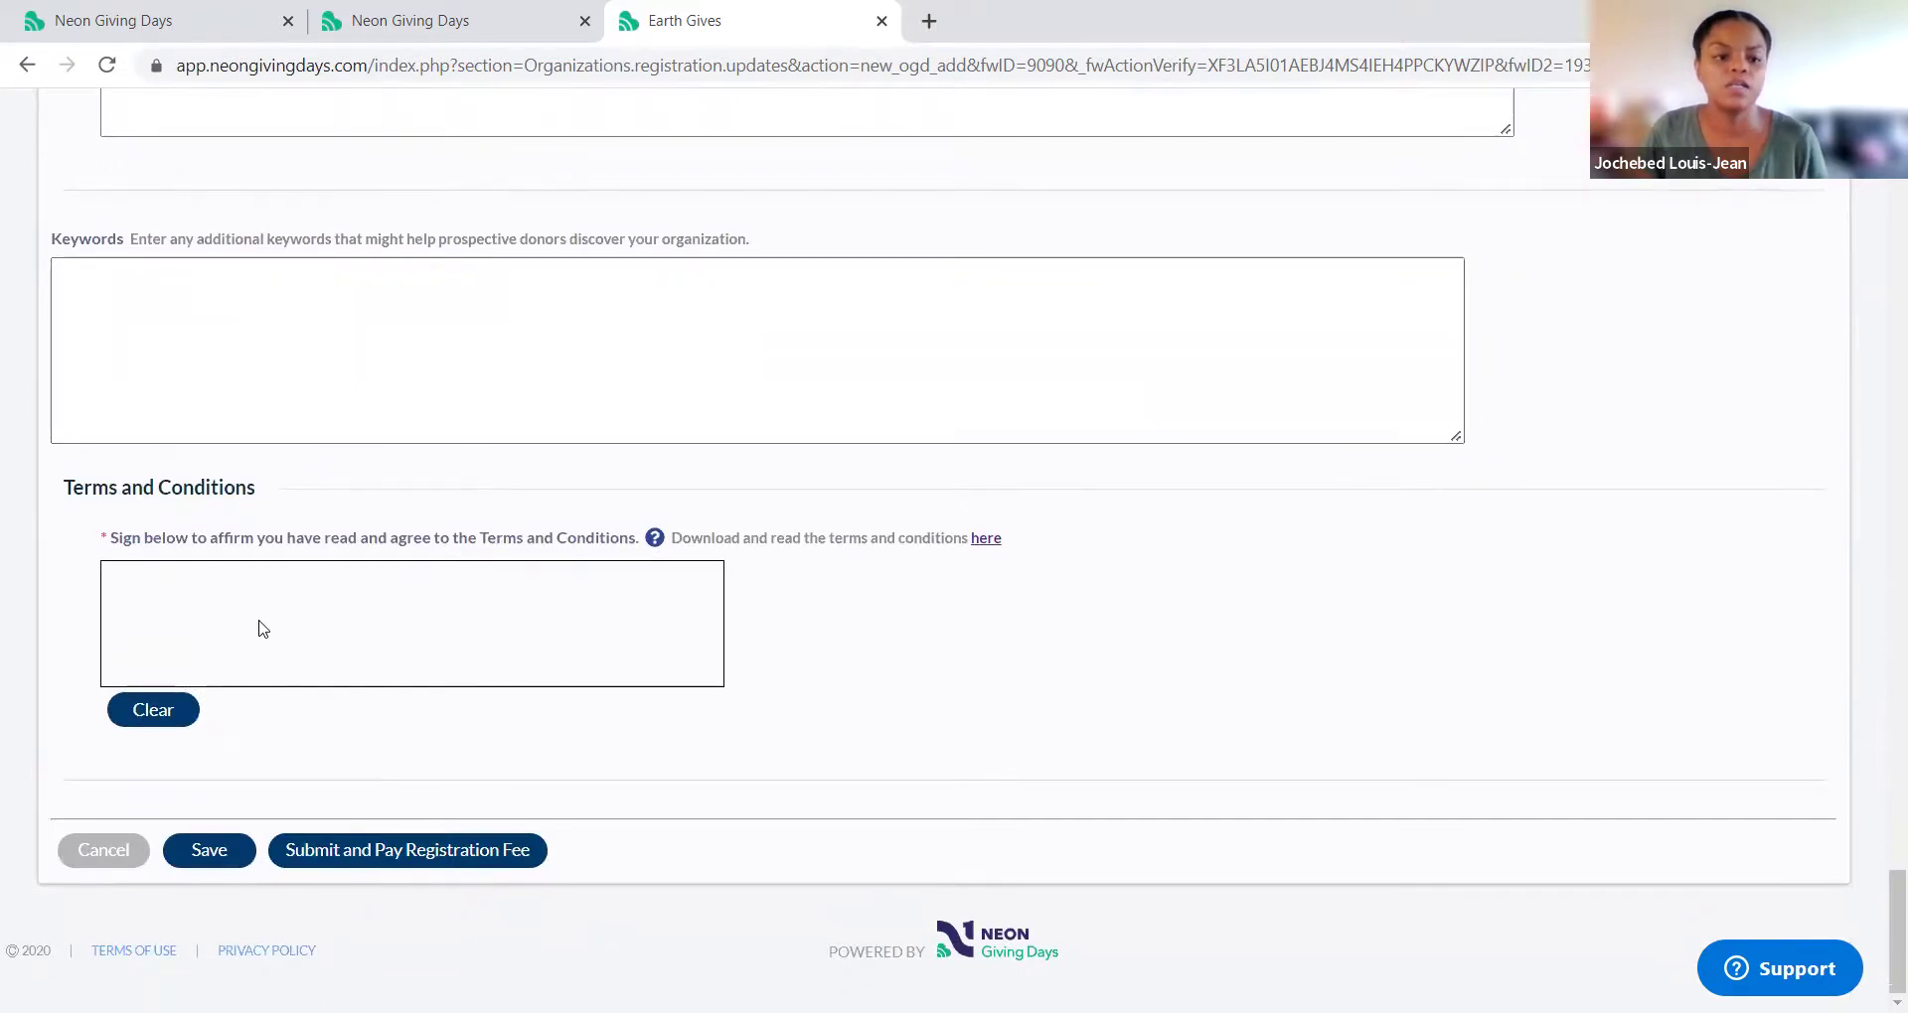
Step: Sign the Terms and Conditions and choose Submit and Pay Registration Fee
mouse_move(254, 592)
mouse_down()
mouse_move(414, 629)
mouse_move(241, 650)
mouse_up()
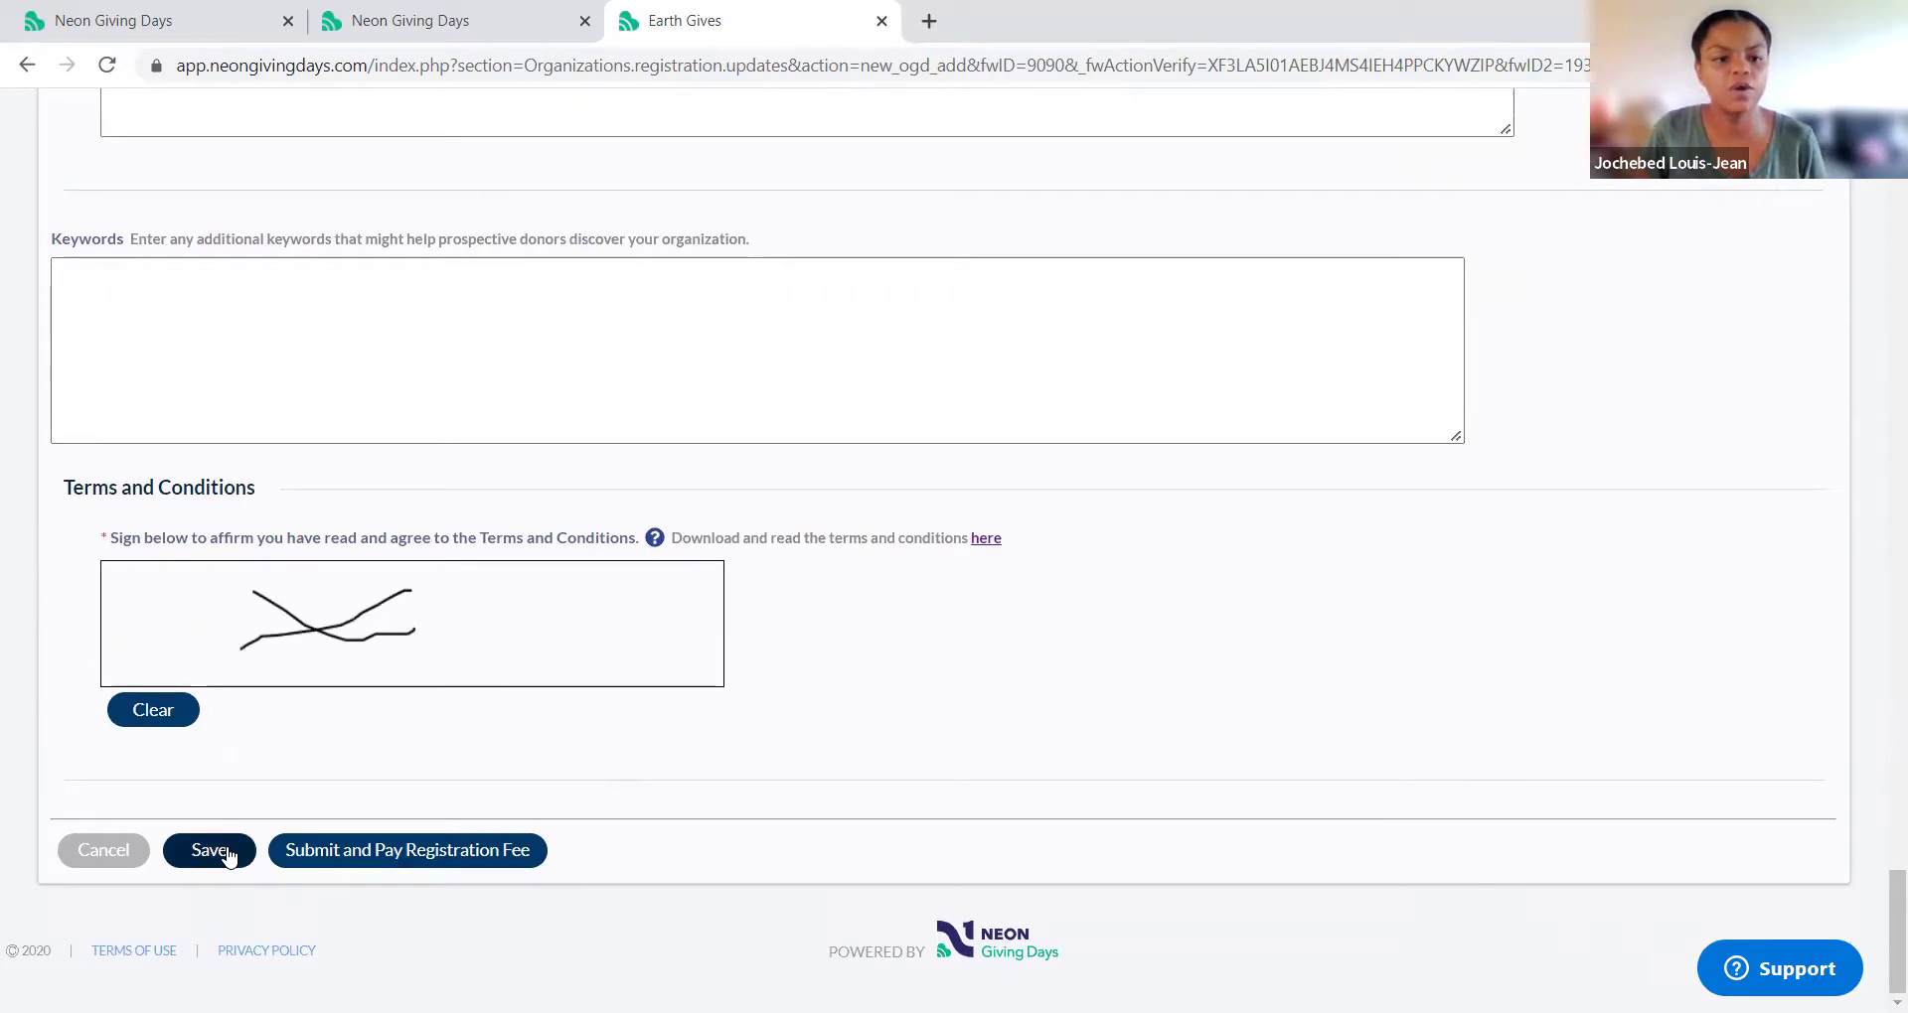
click(447, 851)
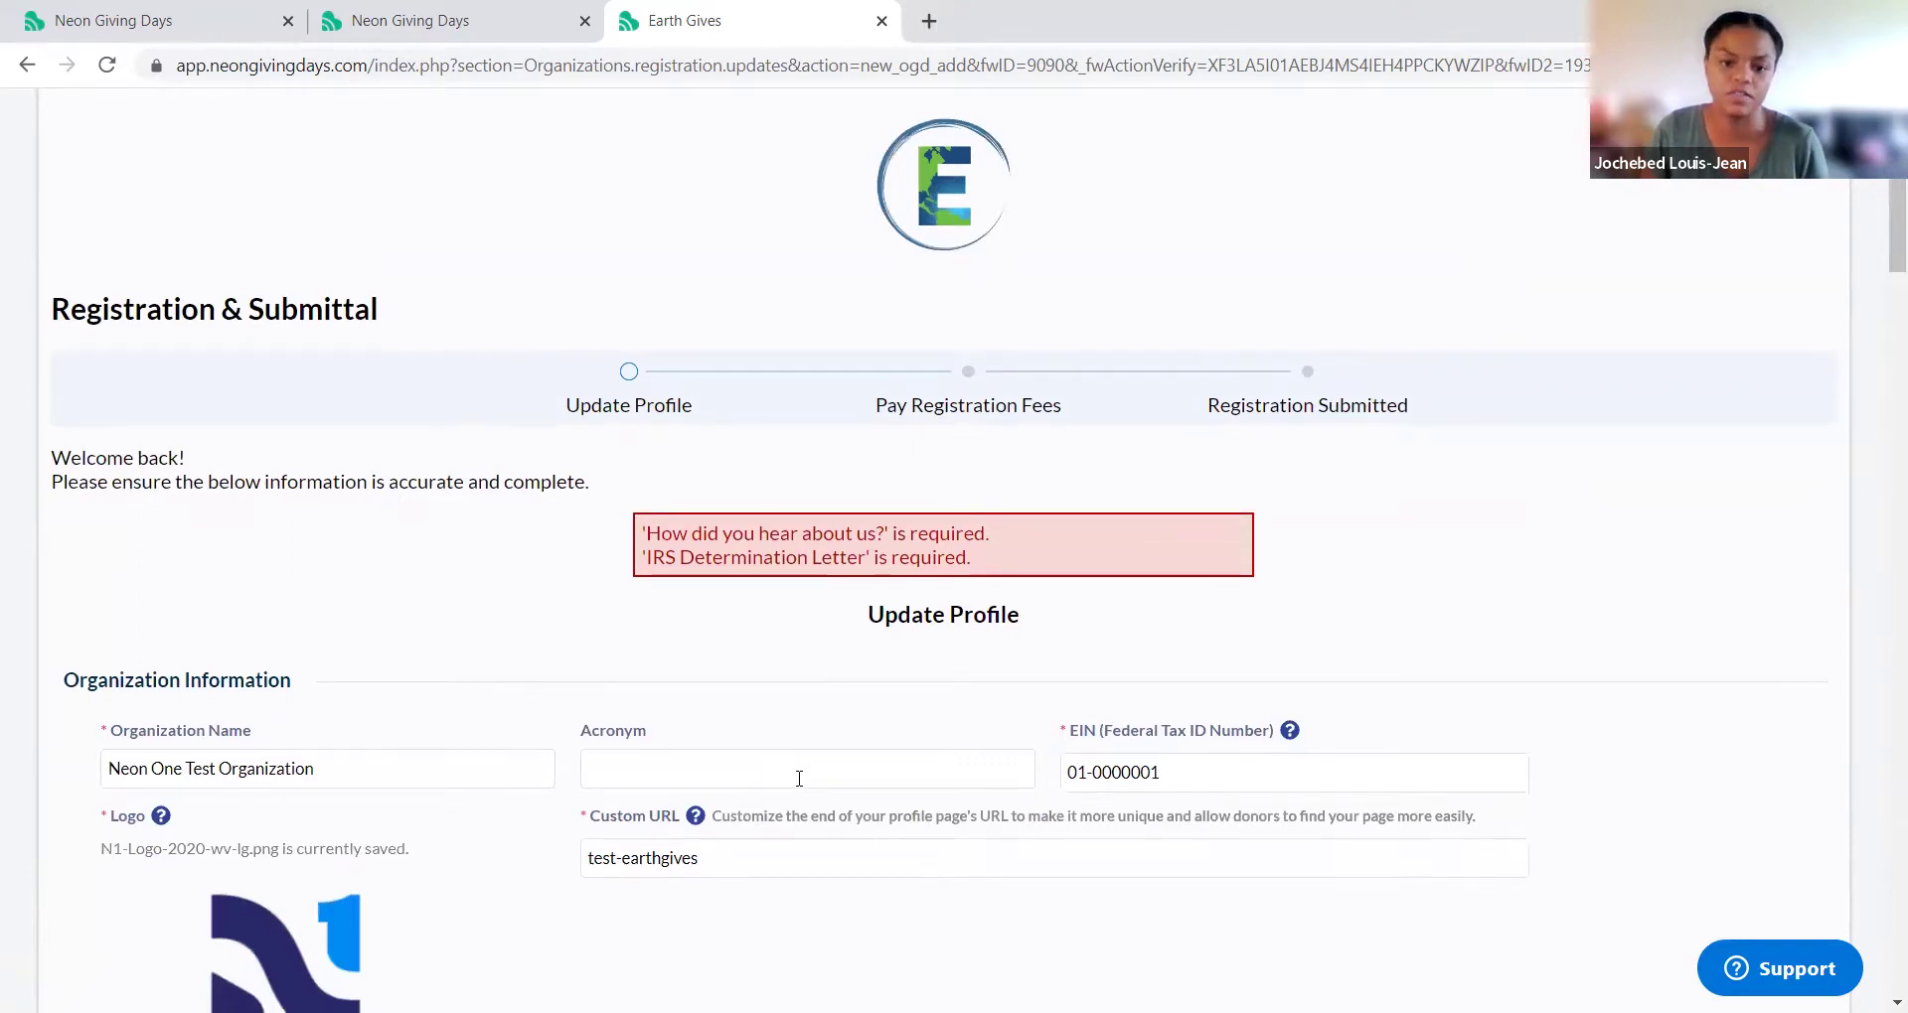
Step: Upload 2022-07-25_14-57-39.png as the IRS Determination Letter and scroll to the Submit buttons
scroll(799, 779, down, 13)
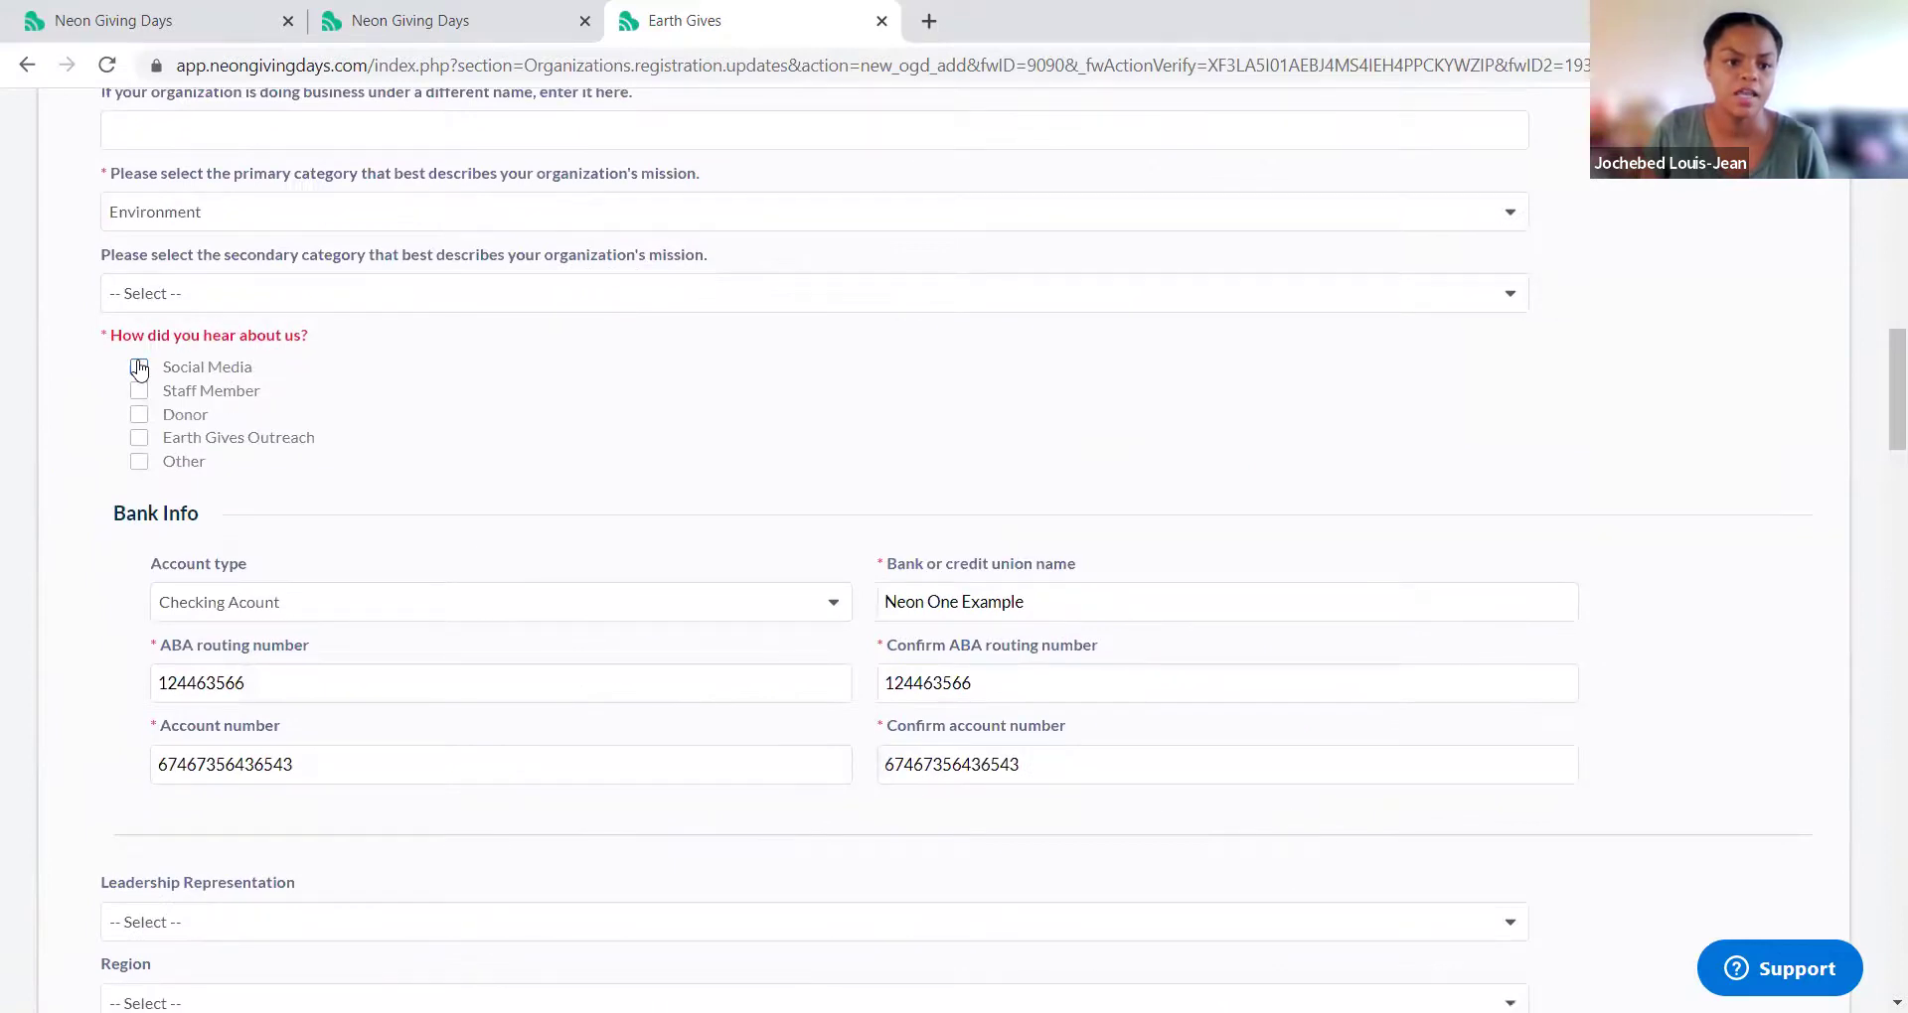
scroll(481, 537, down, 12)
scroll(191, 362, up, 2)
click(192, 365)
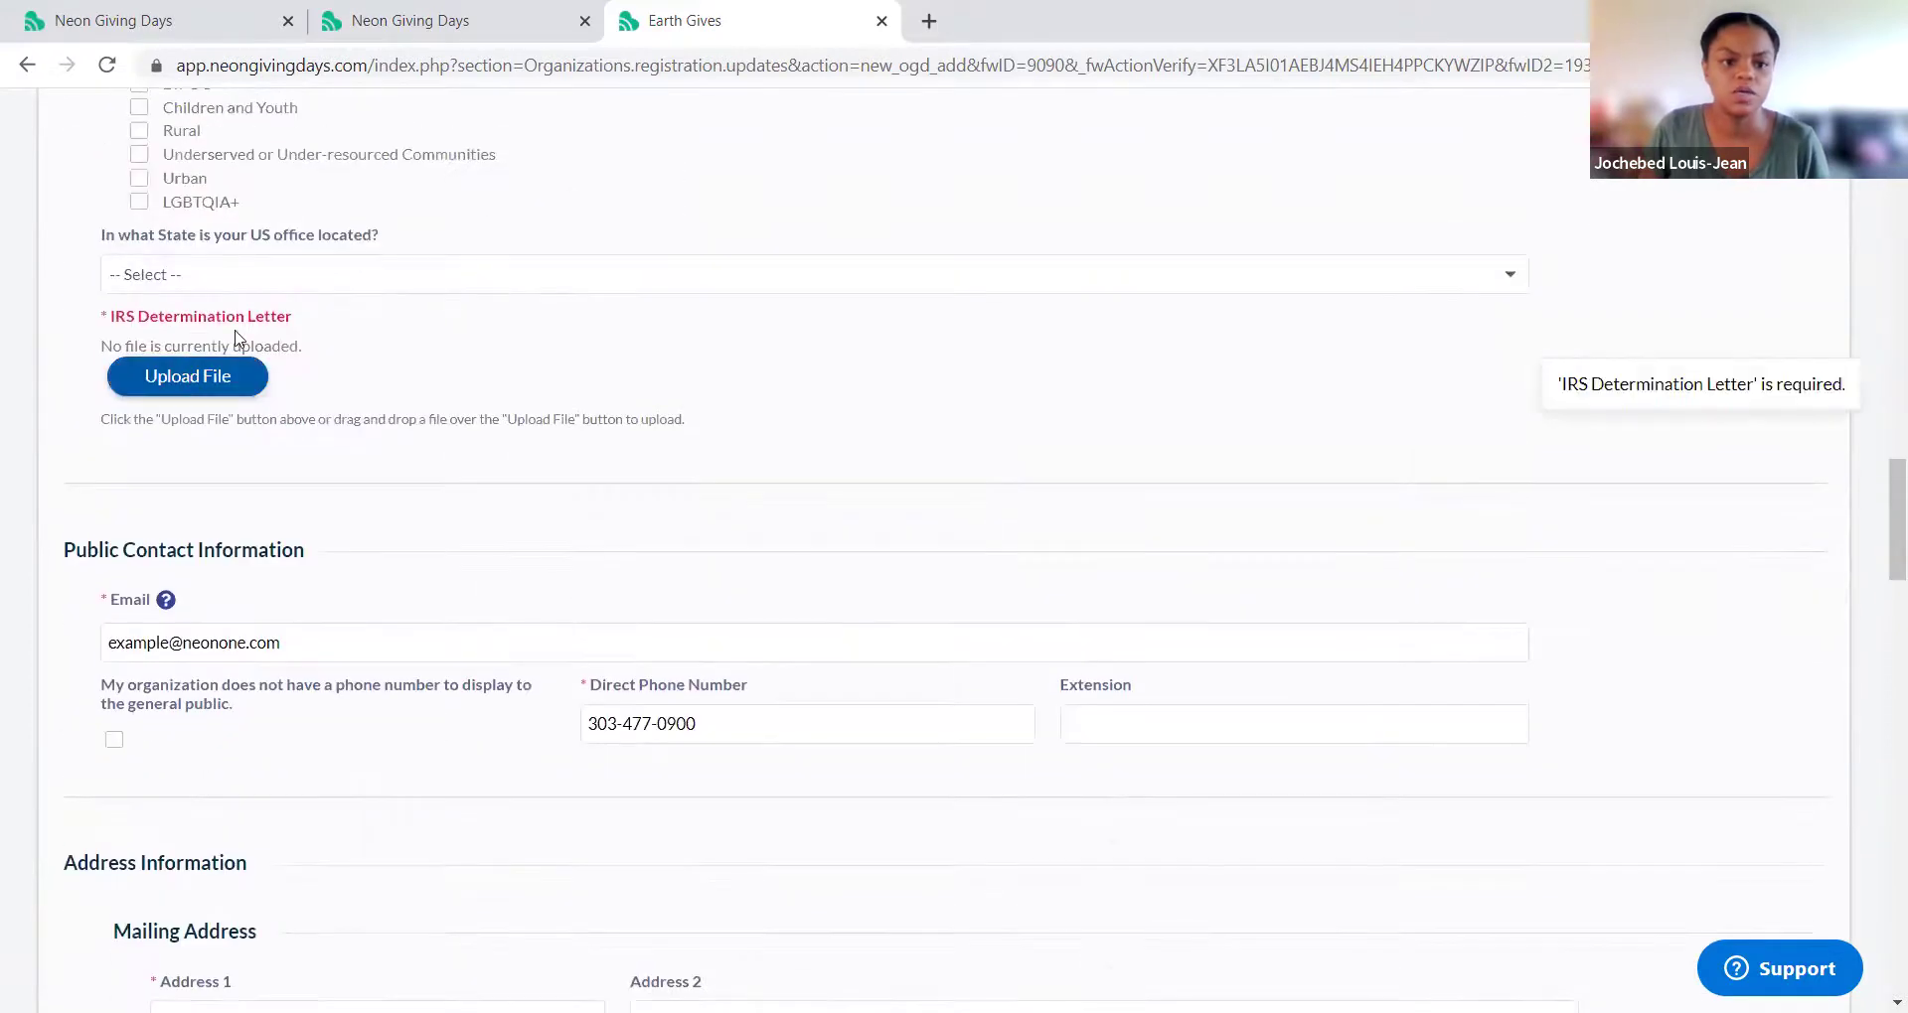
double_click(388, 266)
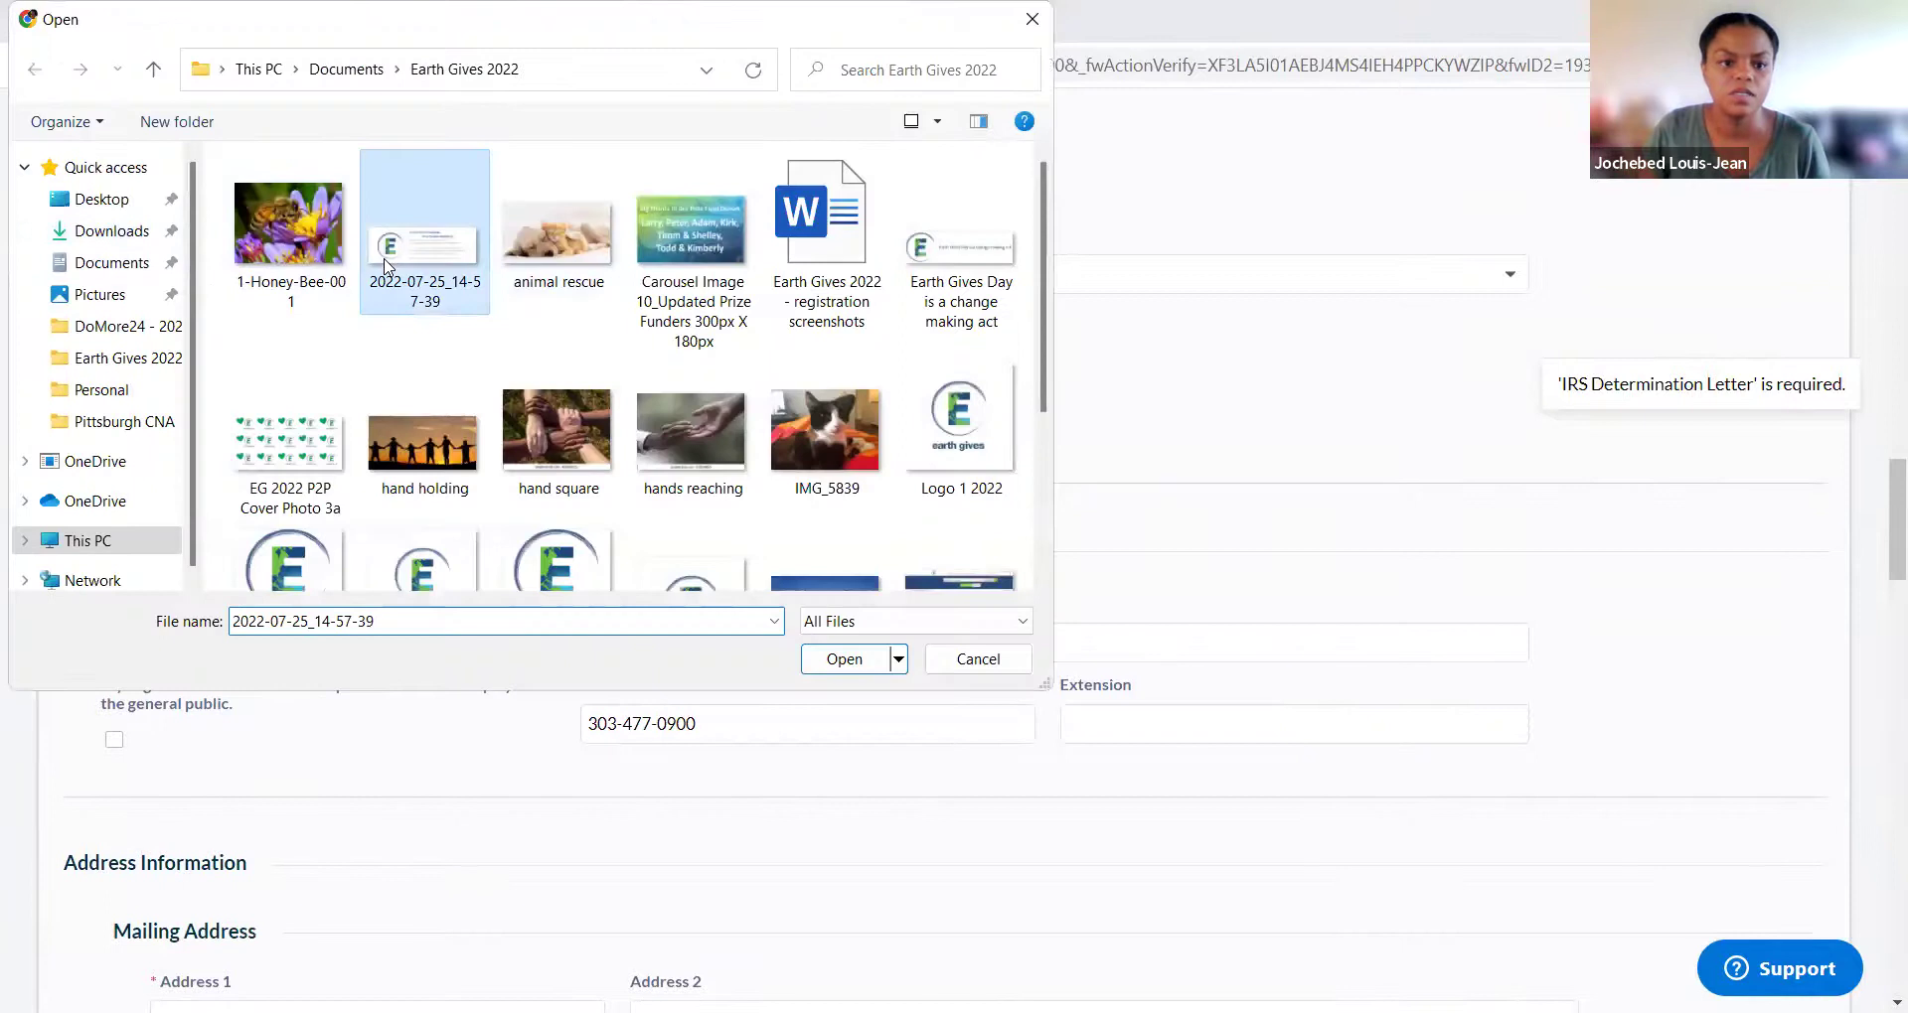
scroll(642, 634, down, 2)
scroll(642, 634, down, 20)
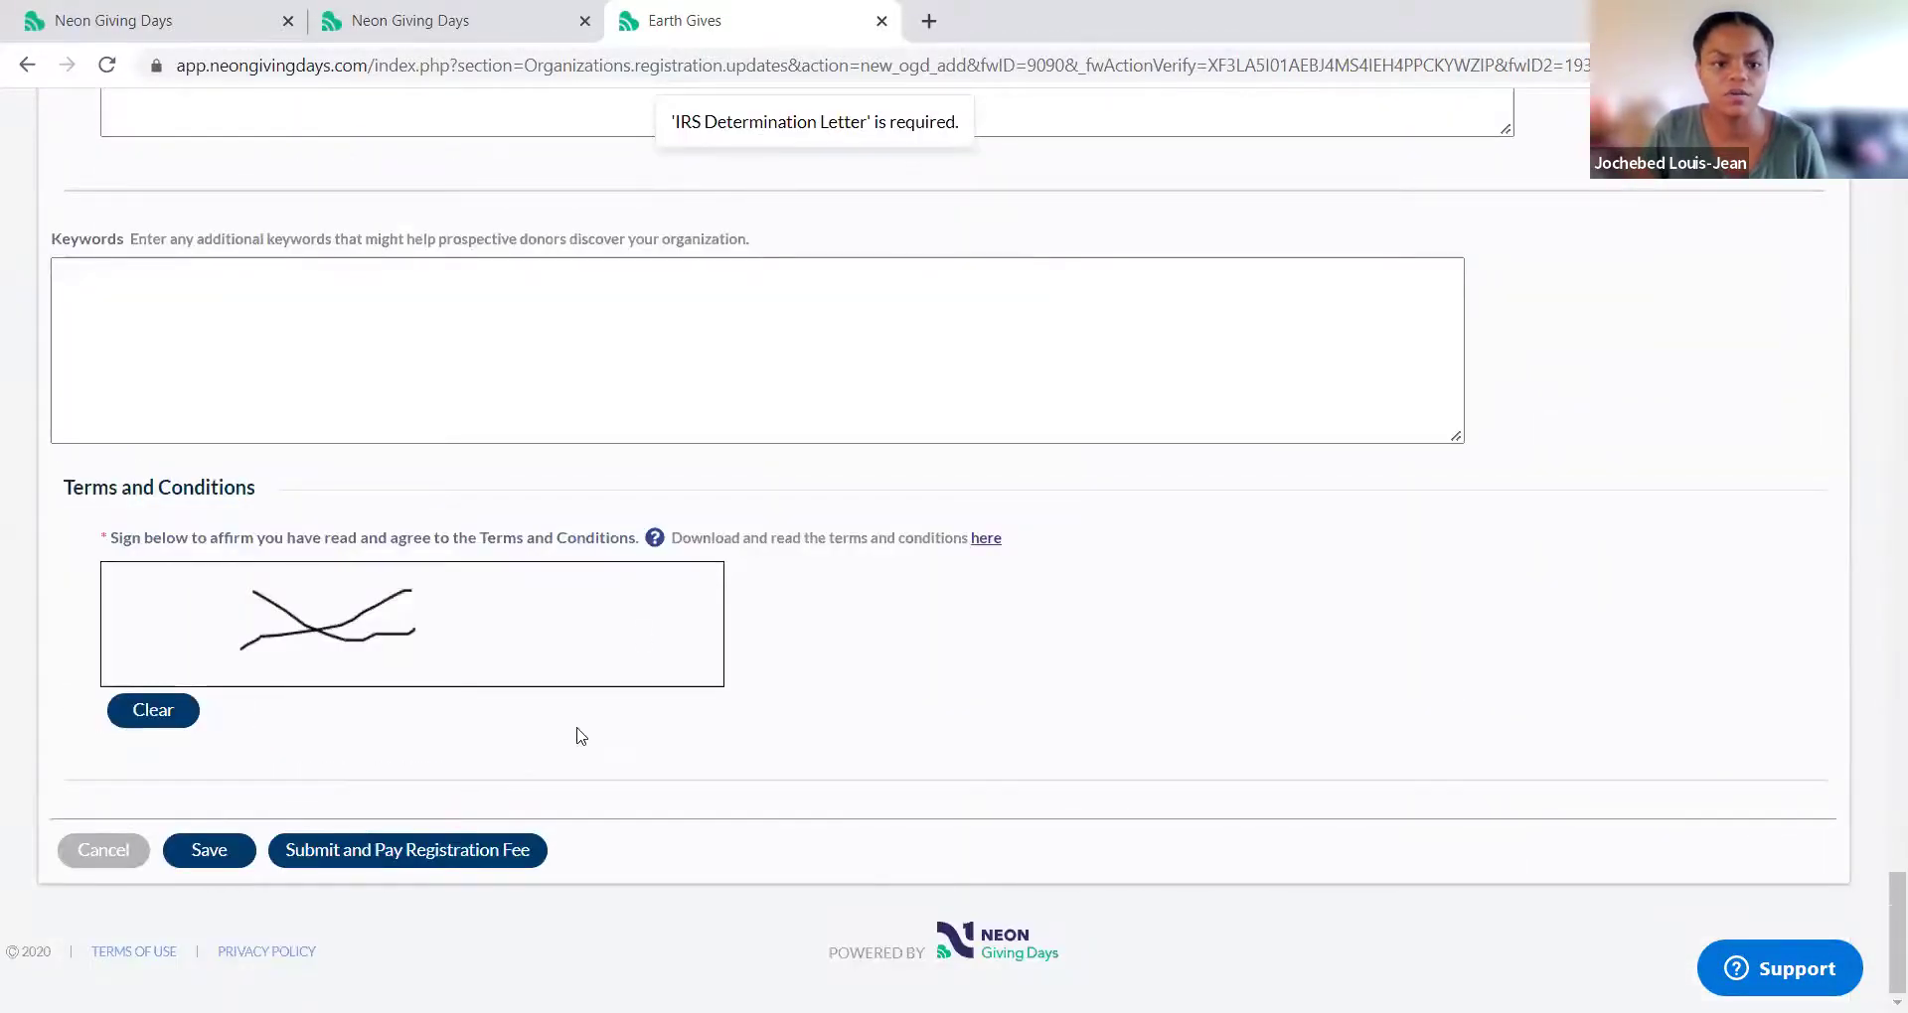
Step: Submit the registration and choose Bank Account to pay the $50.00 fee
click(472, 853)
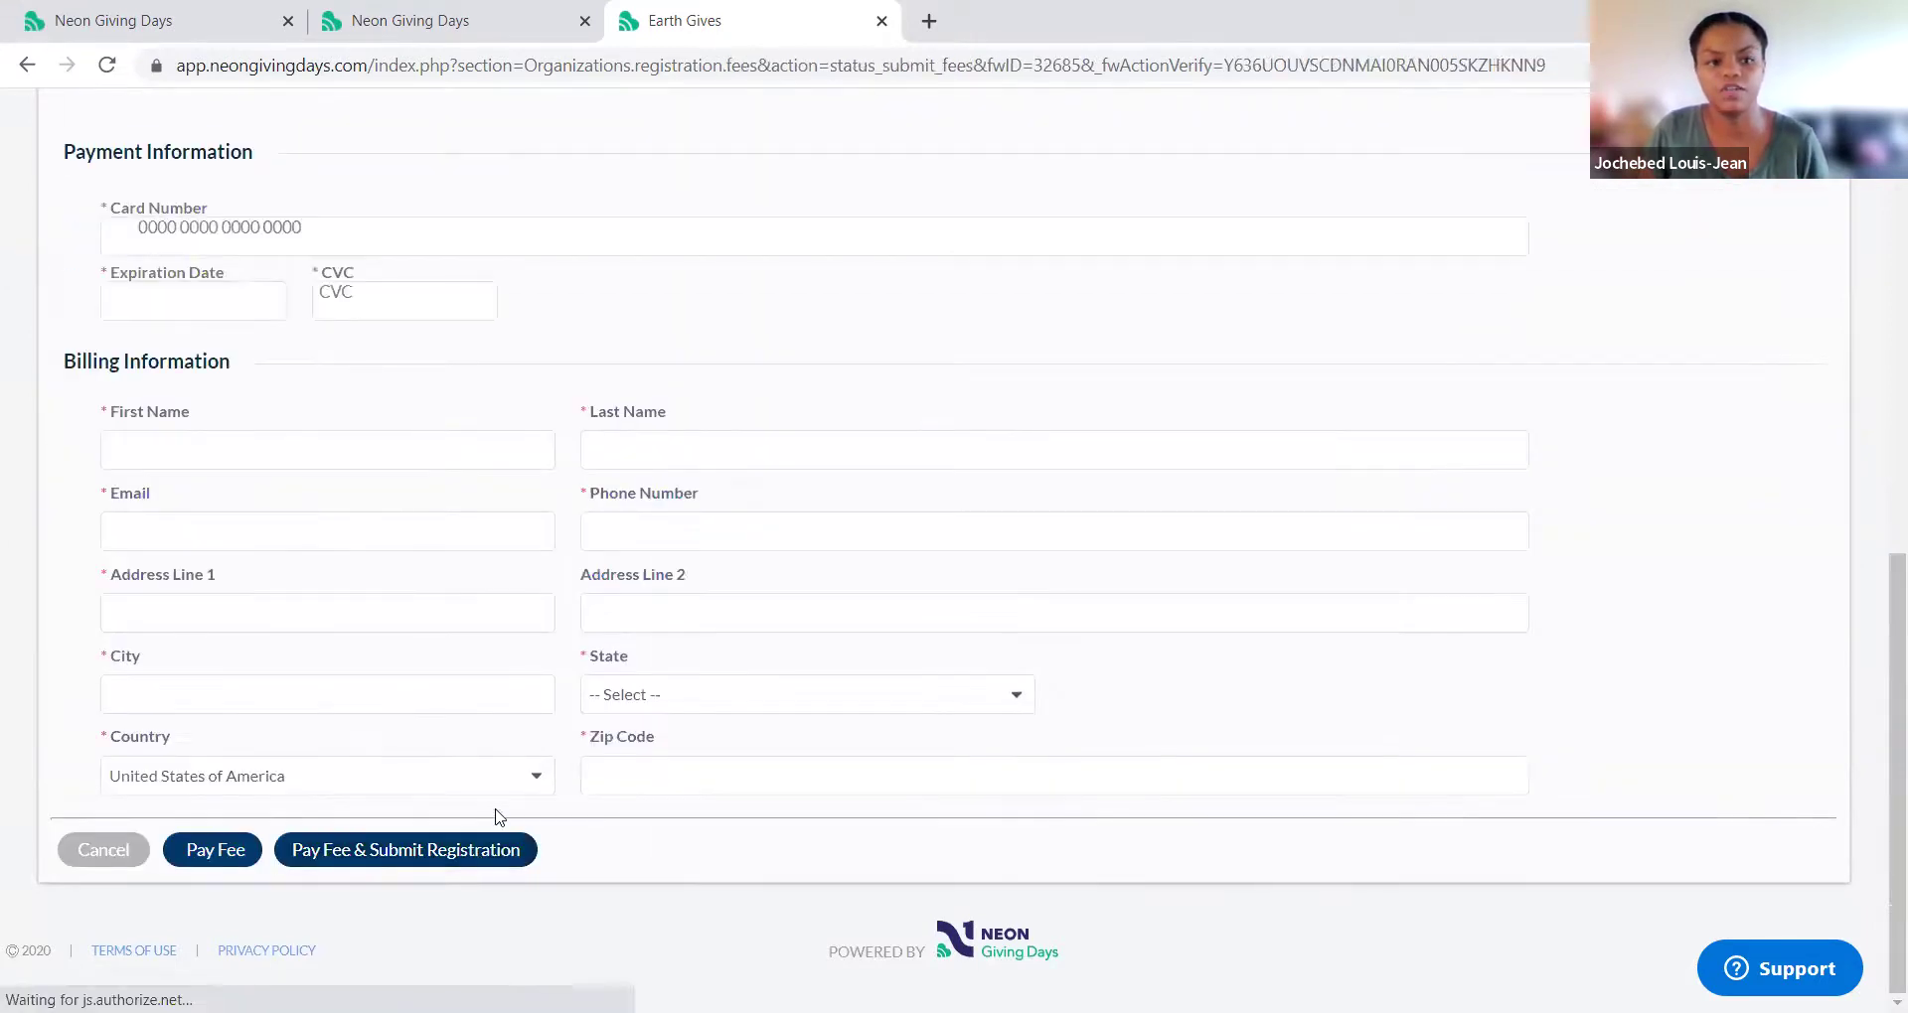
scroll(492, 830, up, 6)
scroll(499, 817, down, 6)
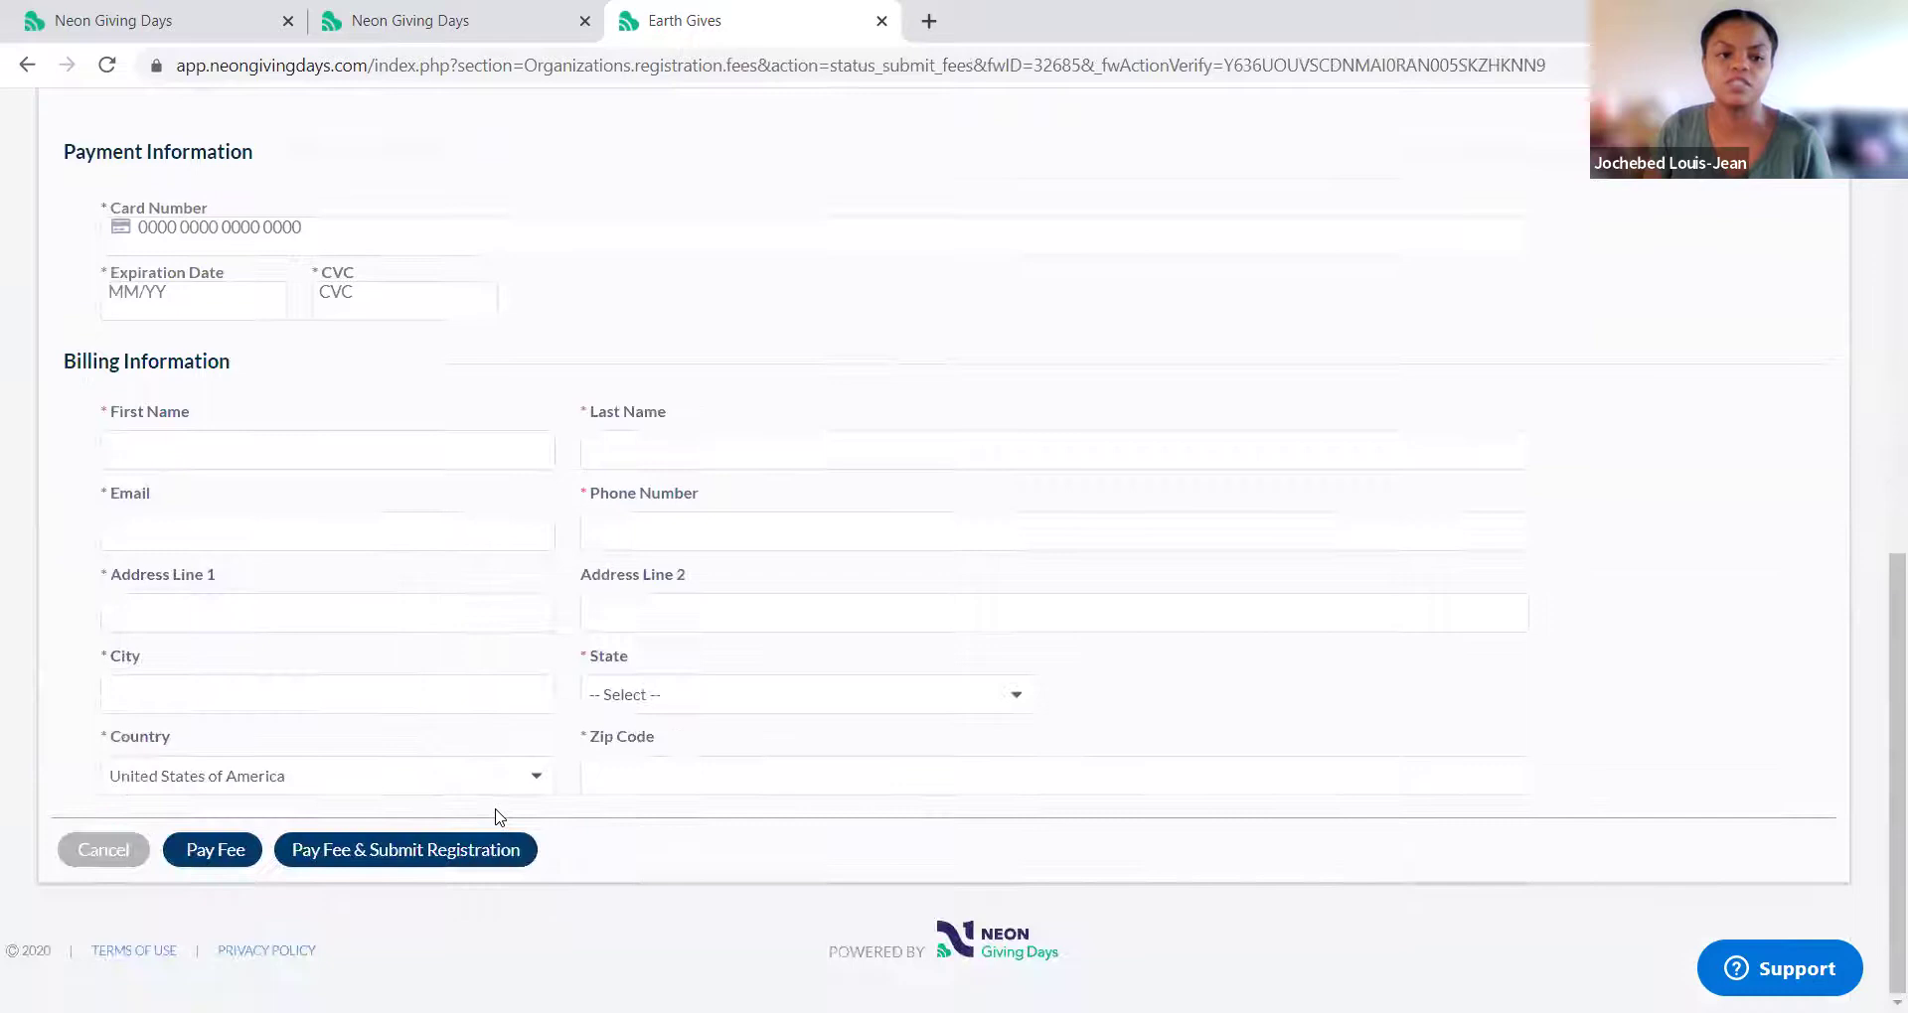
scroll(352, 265, up, 4)
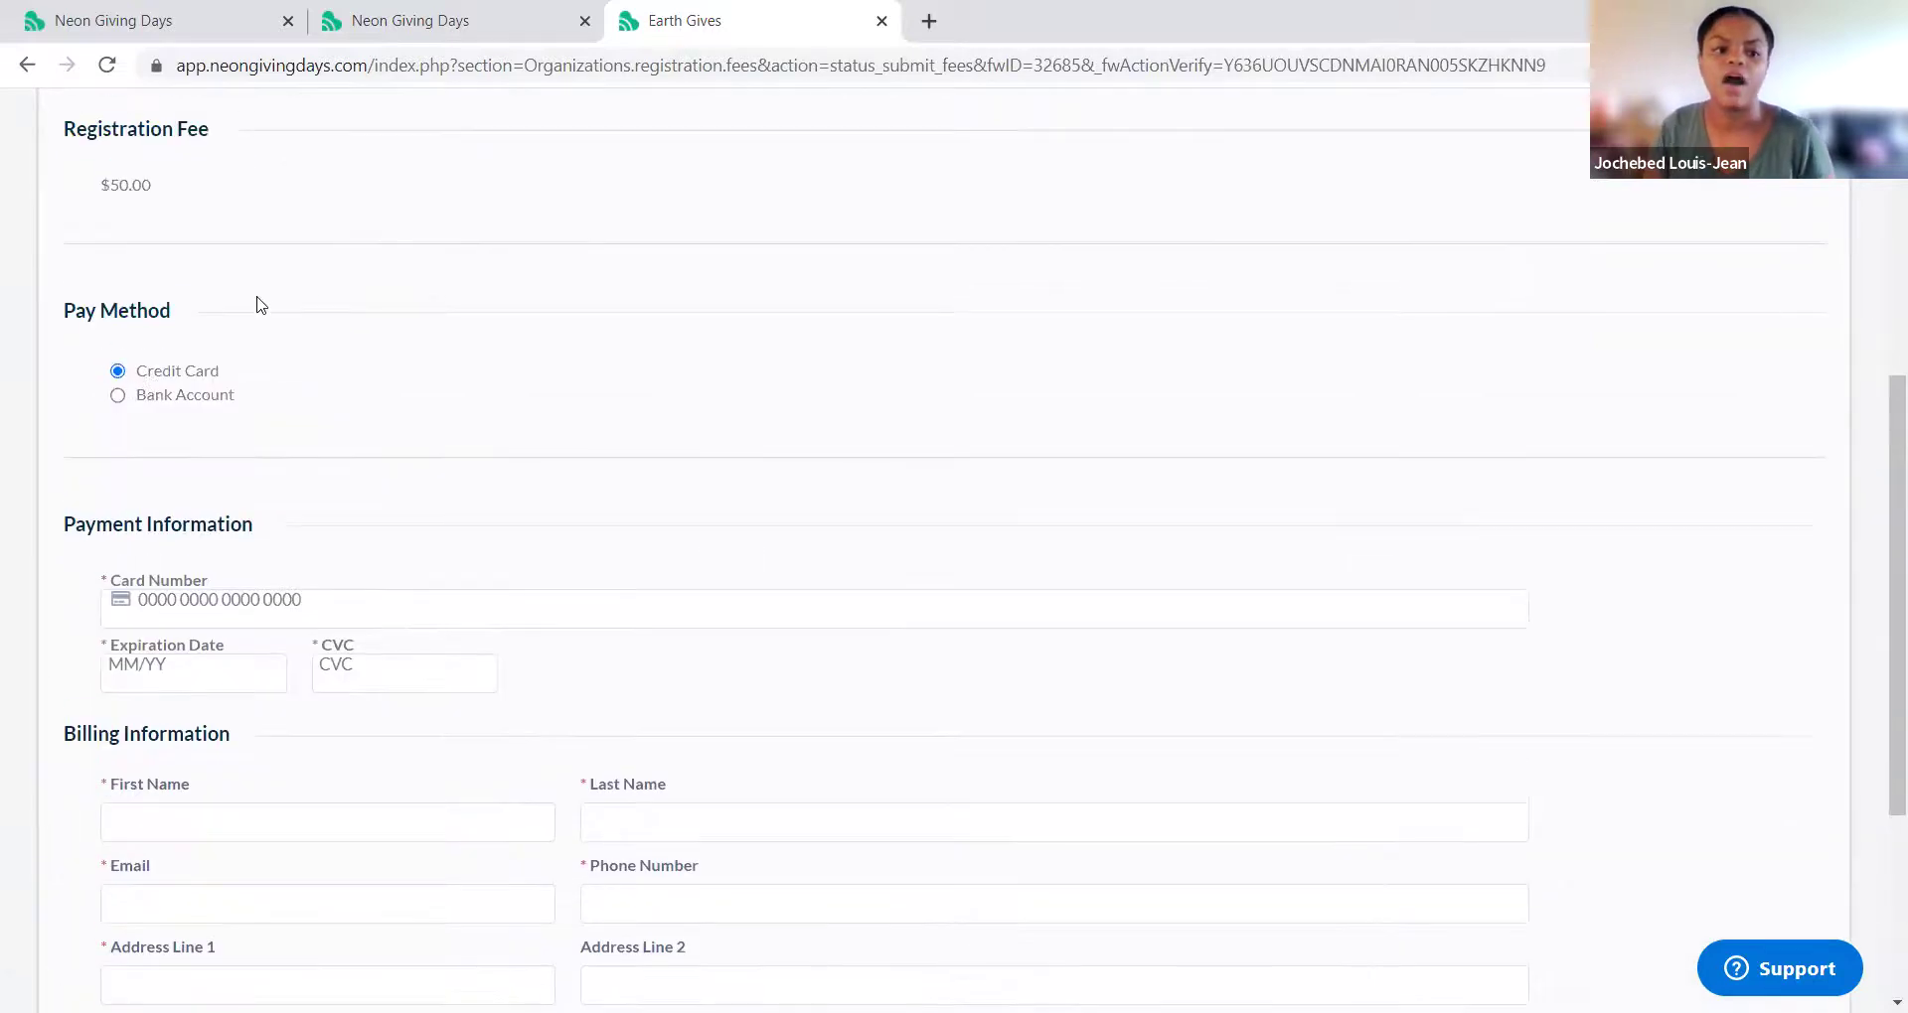
click(119, 398)
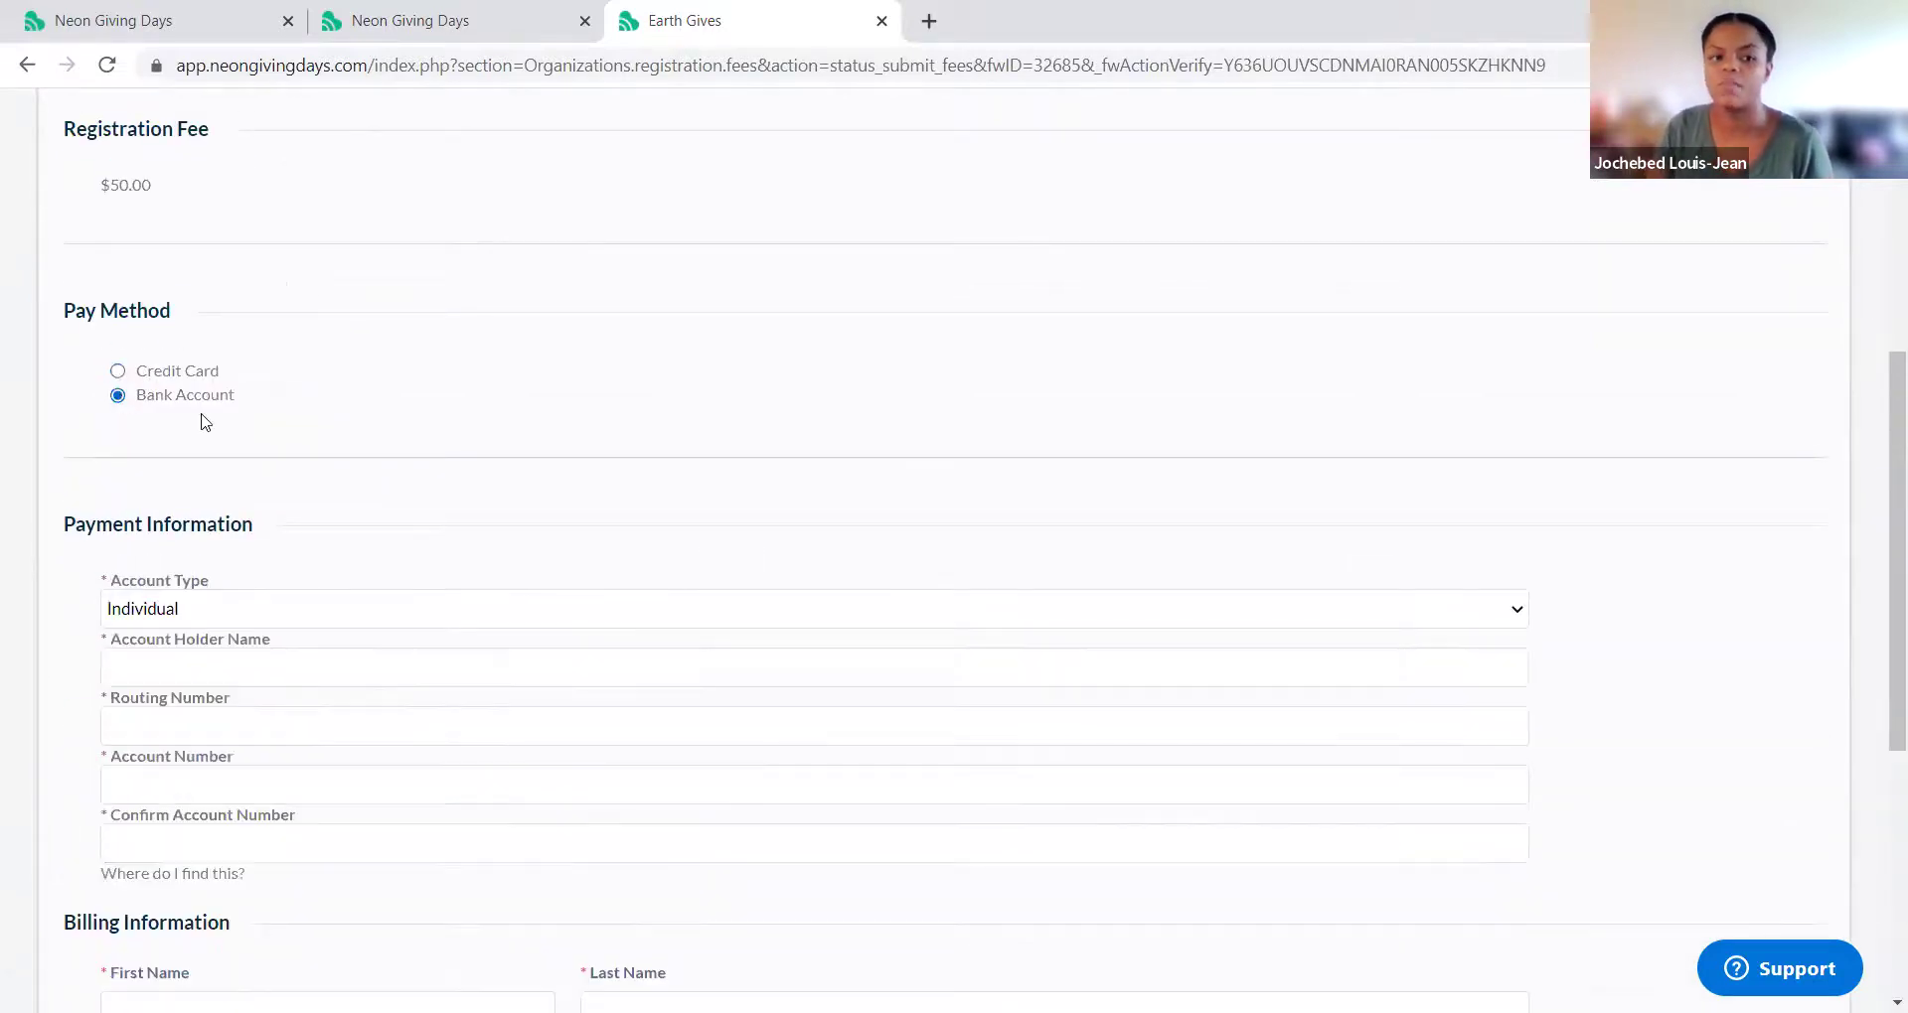
Step: Cancel the fee payment, bringing up the unsaved-changes warning
scroll(413, 524, down, 5)
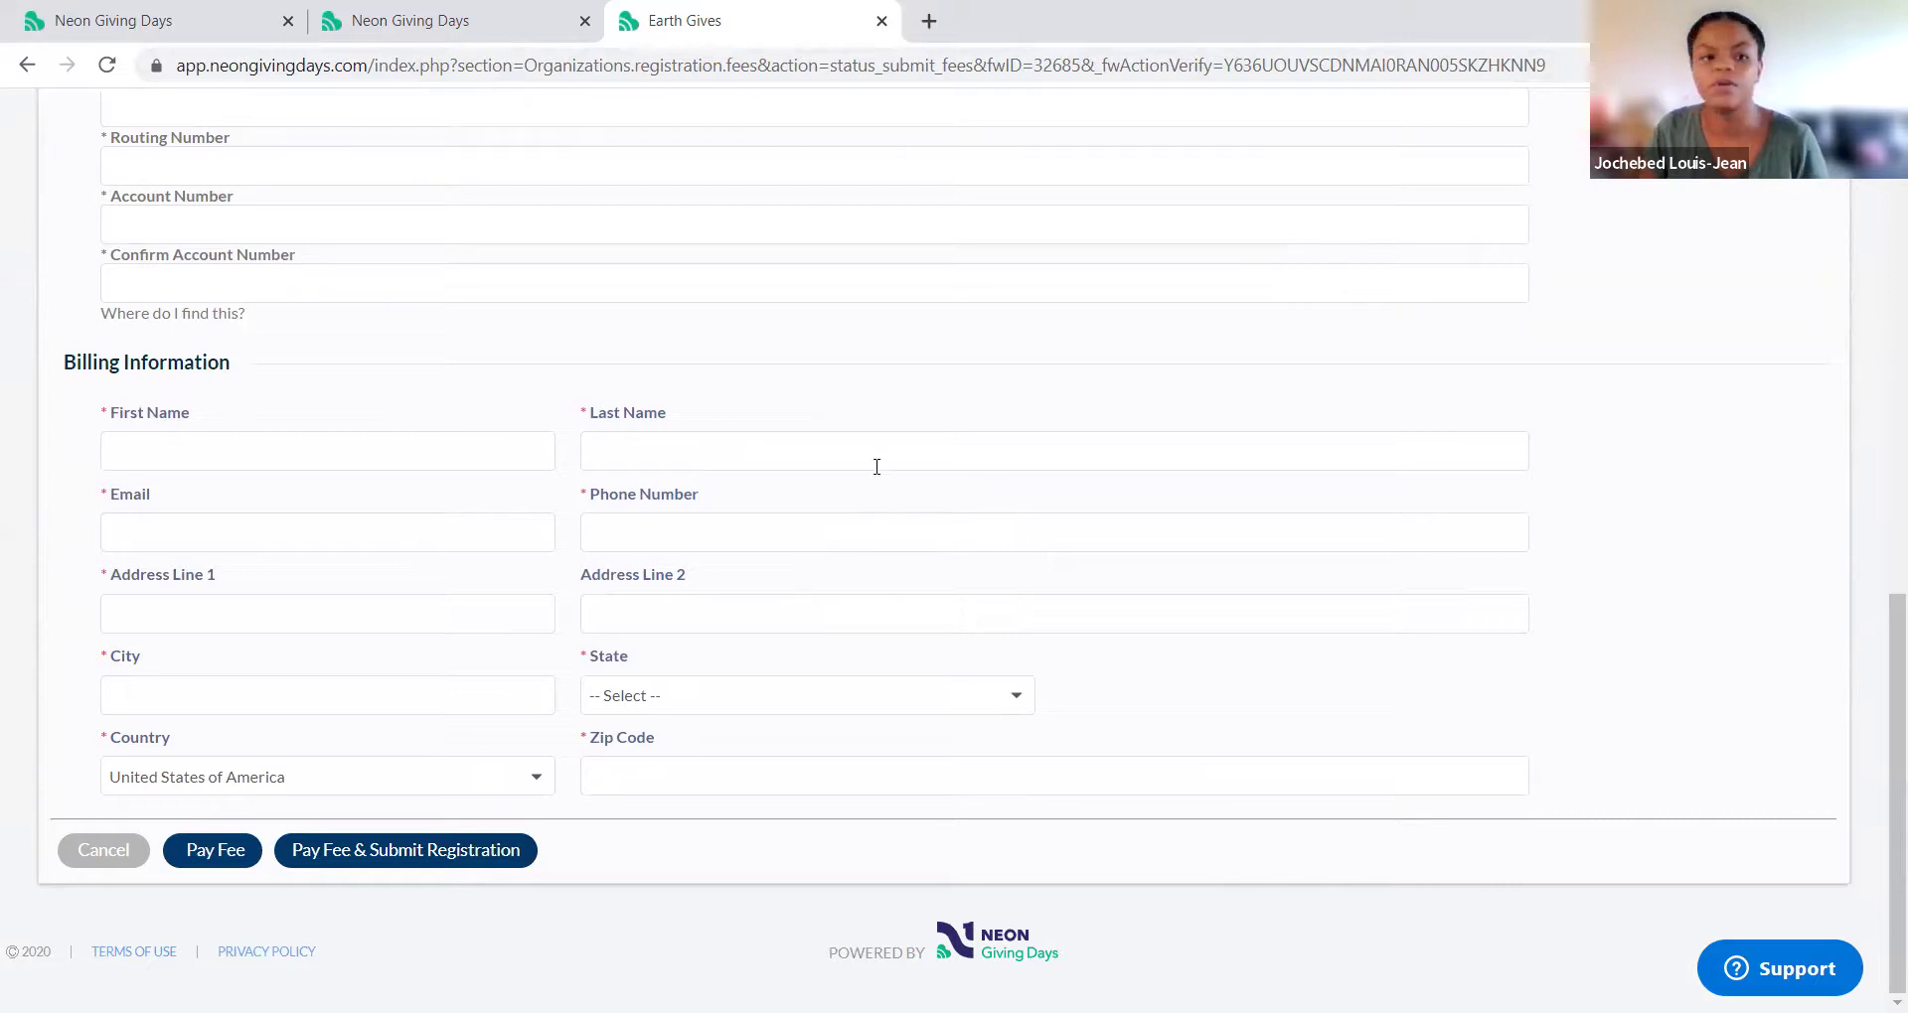
scroll(583, 596, up, 4)
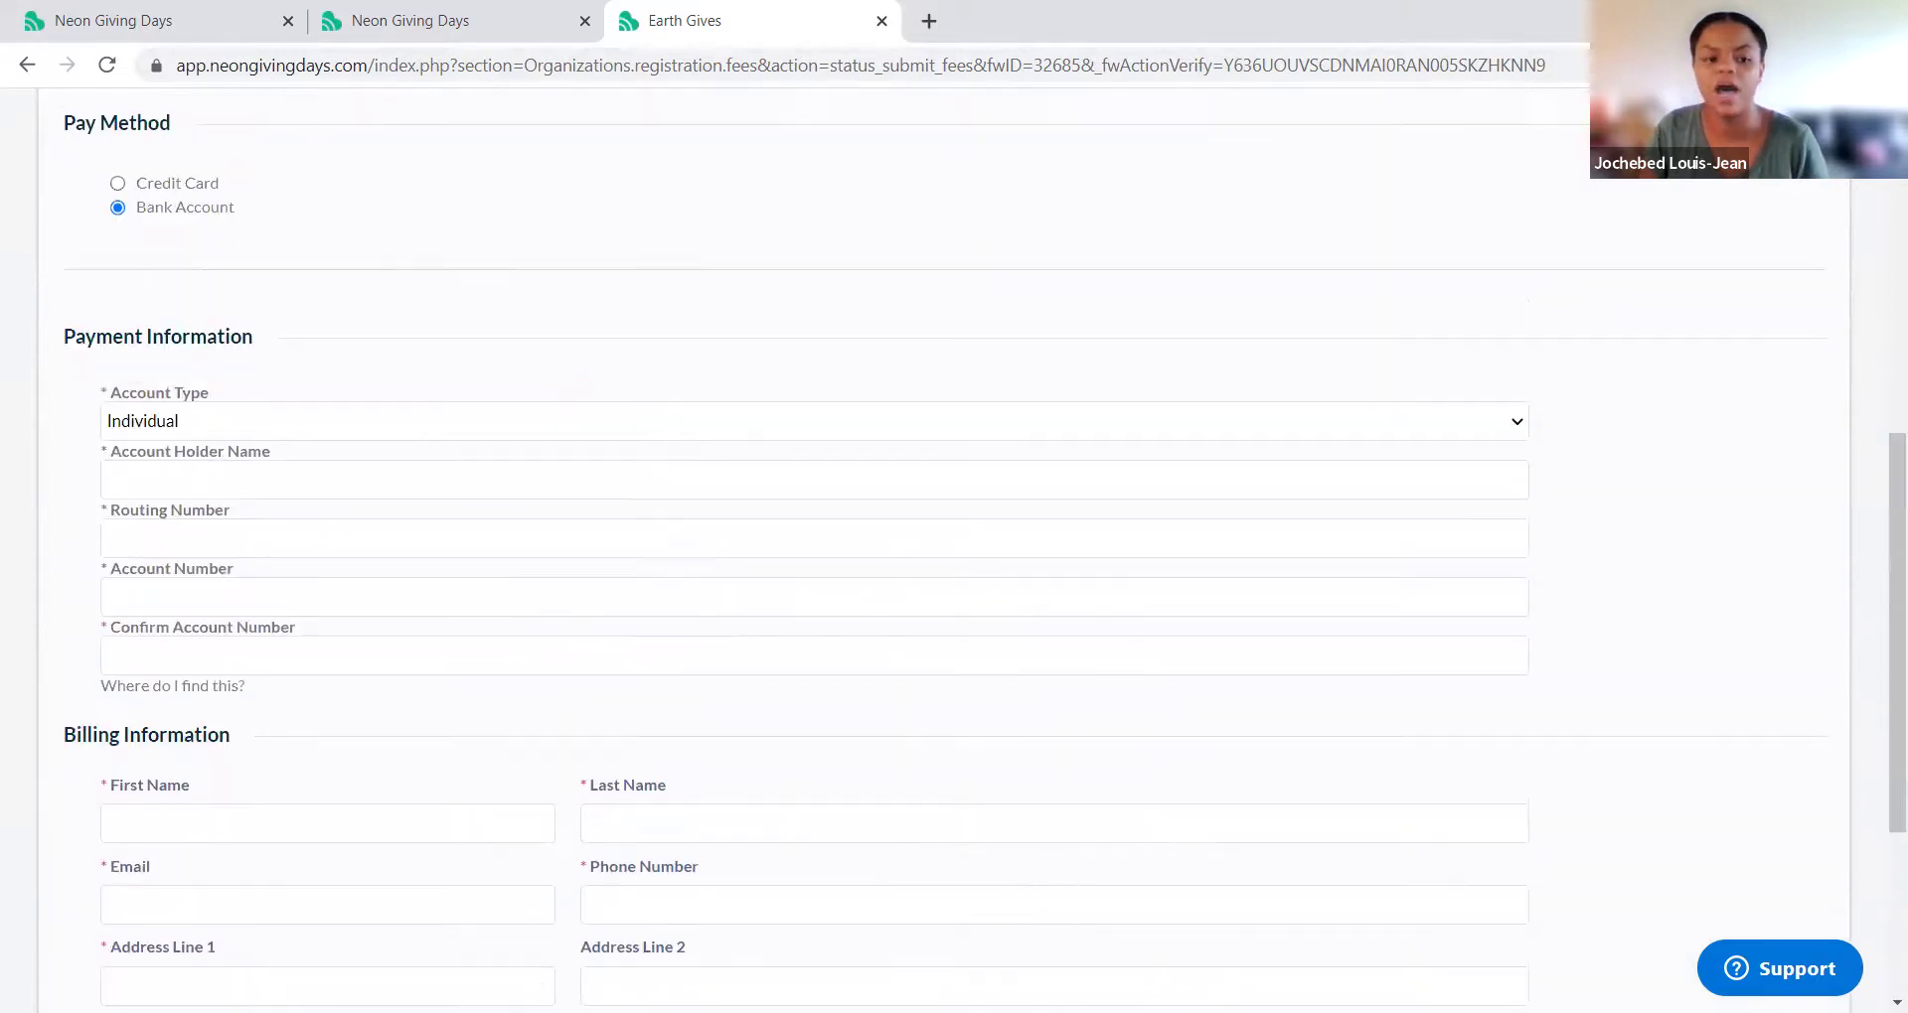
scroll(107, 833, down, 2)
click(99, 970)
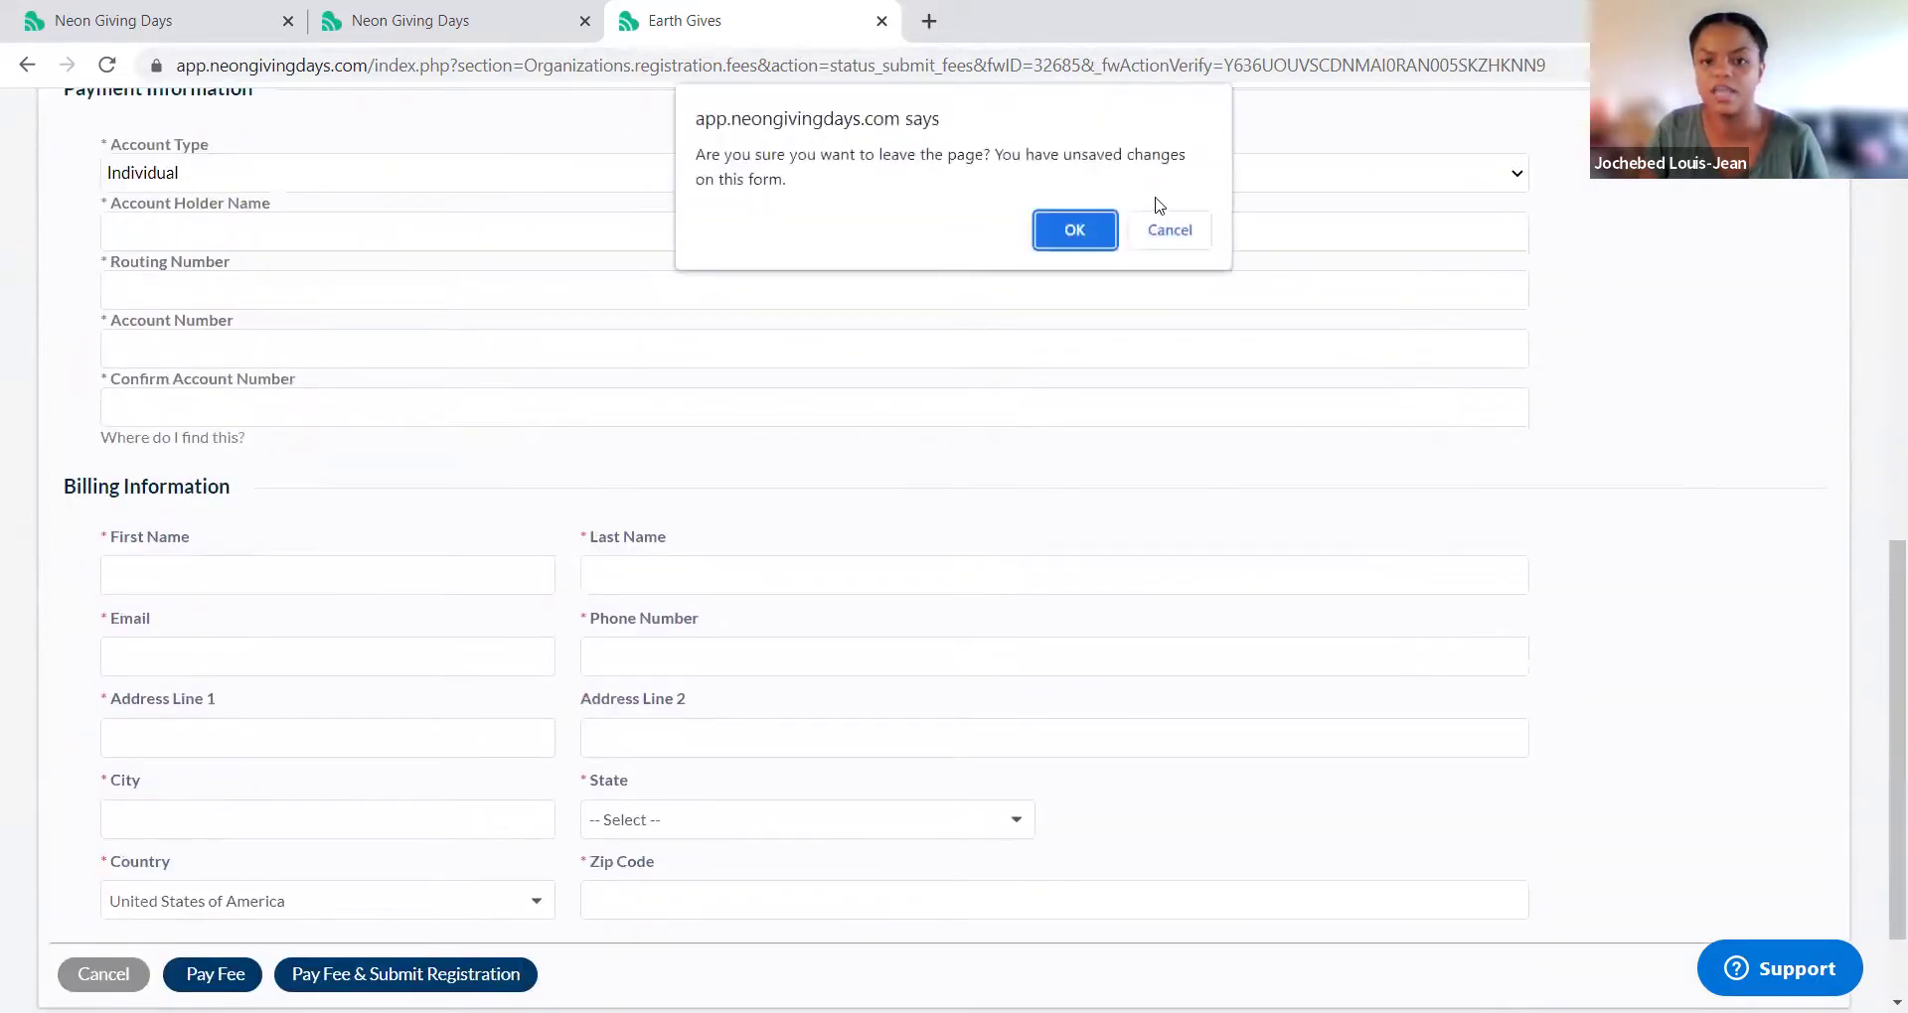
Step: Confirm leaving the unpaid payment page and start single sign-on from Nonprofit Login
click(1074, 231)
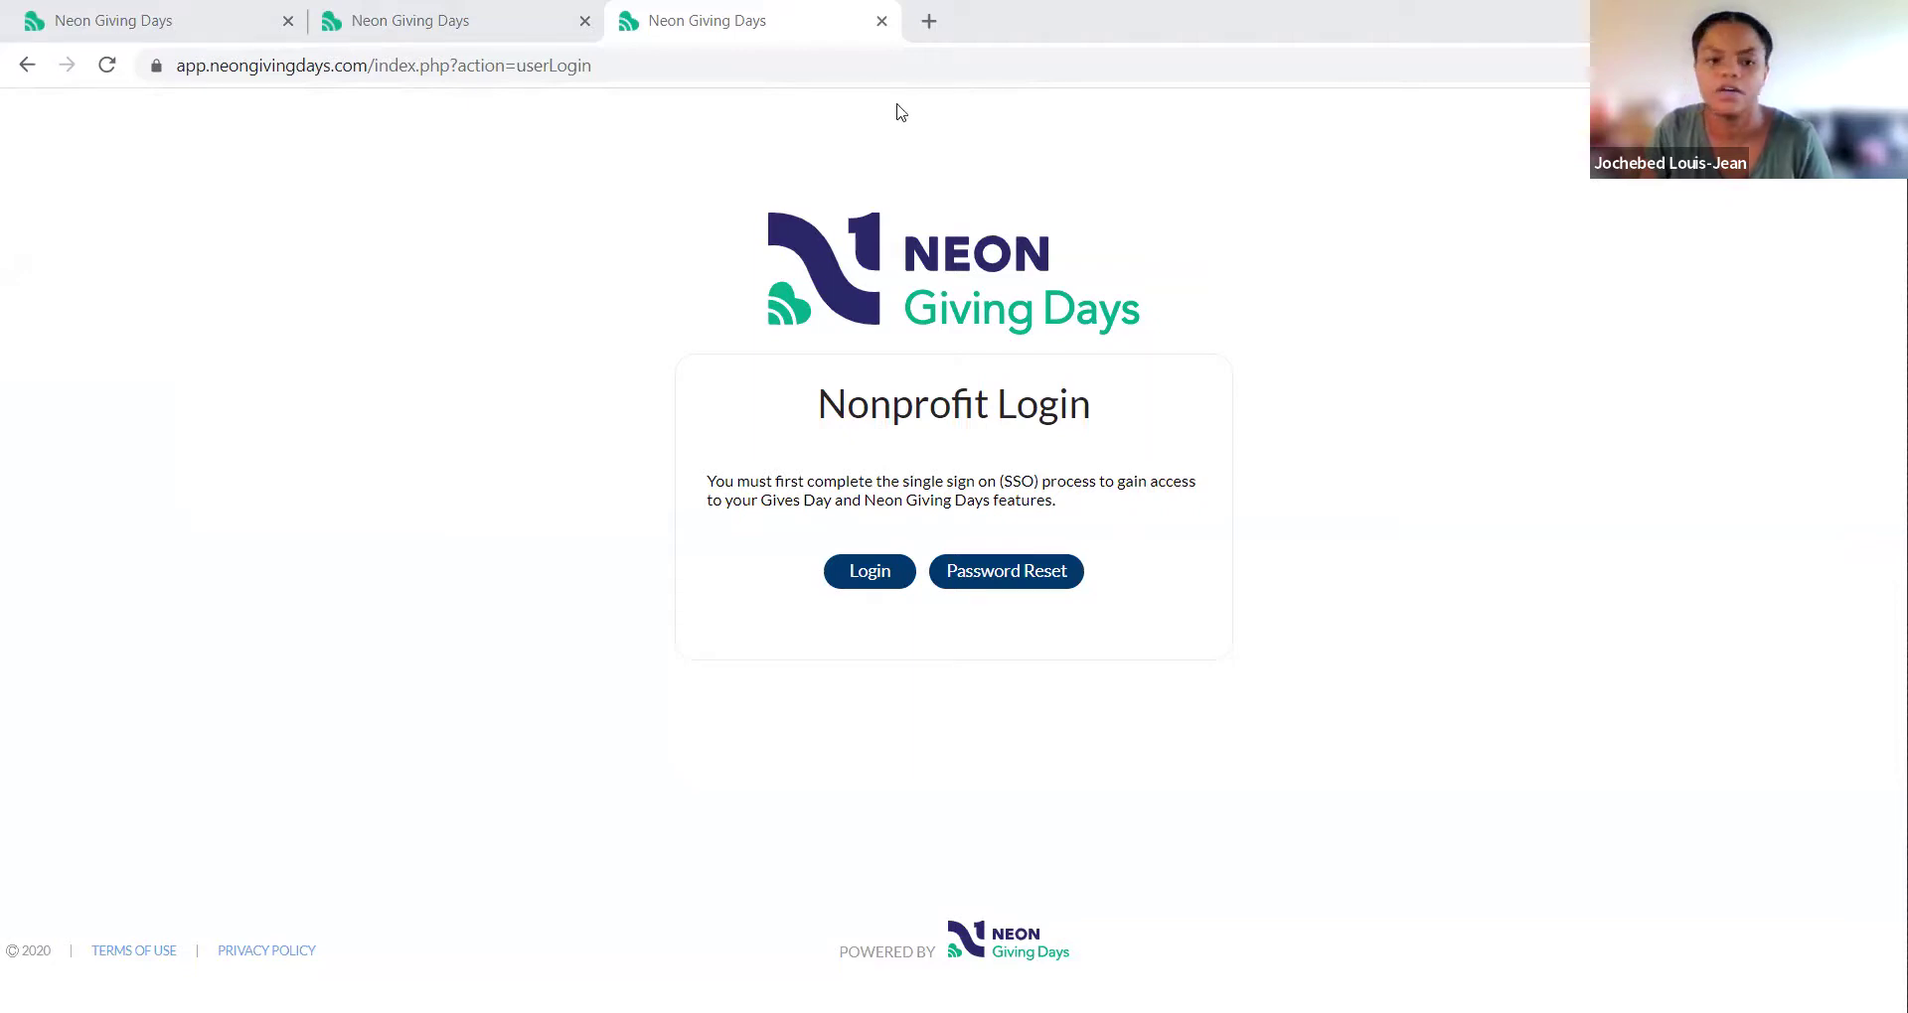
click(887, 592)
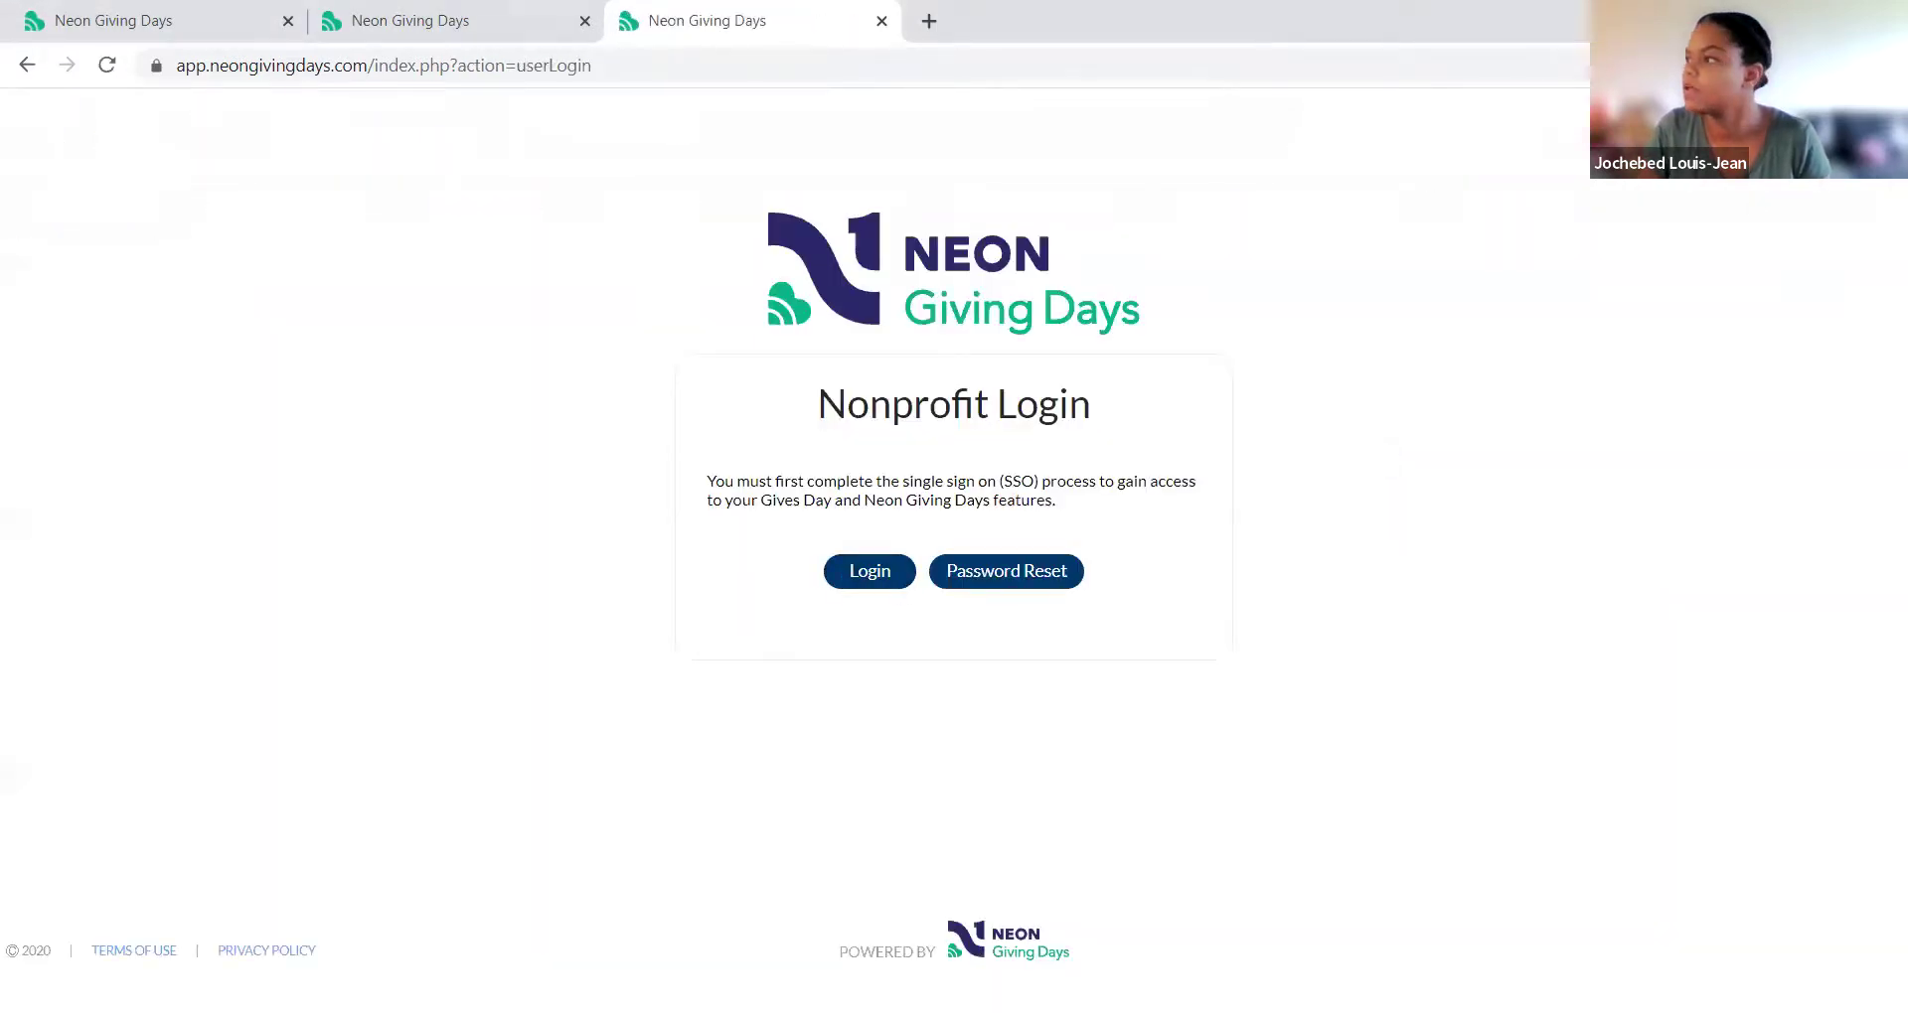
click(871, 586)
Step: Return to earthgives.org and open the Neon One nonprofit login
click(760, 567)
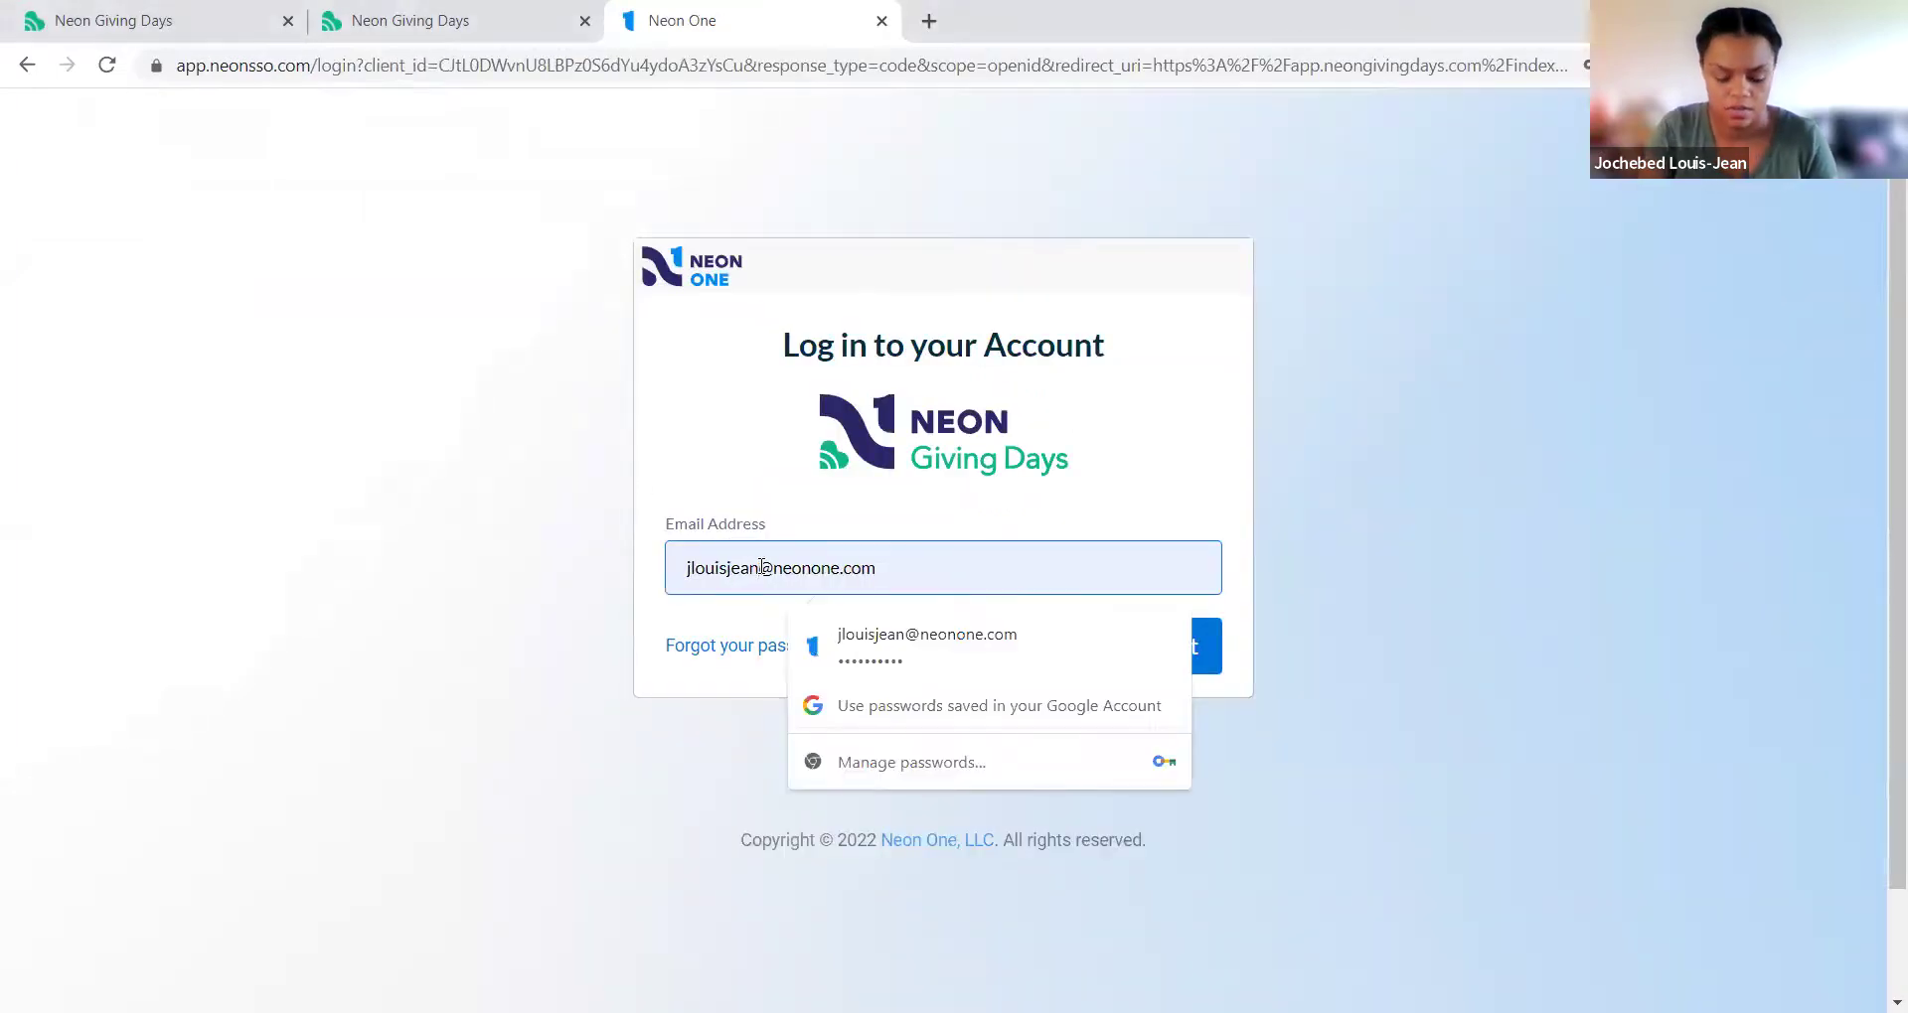
click(591, 72)
text(earth)
key(Return)
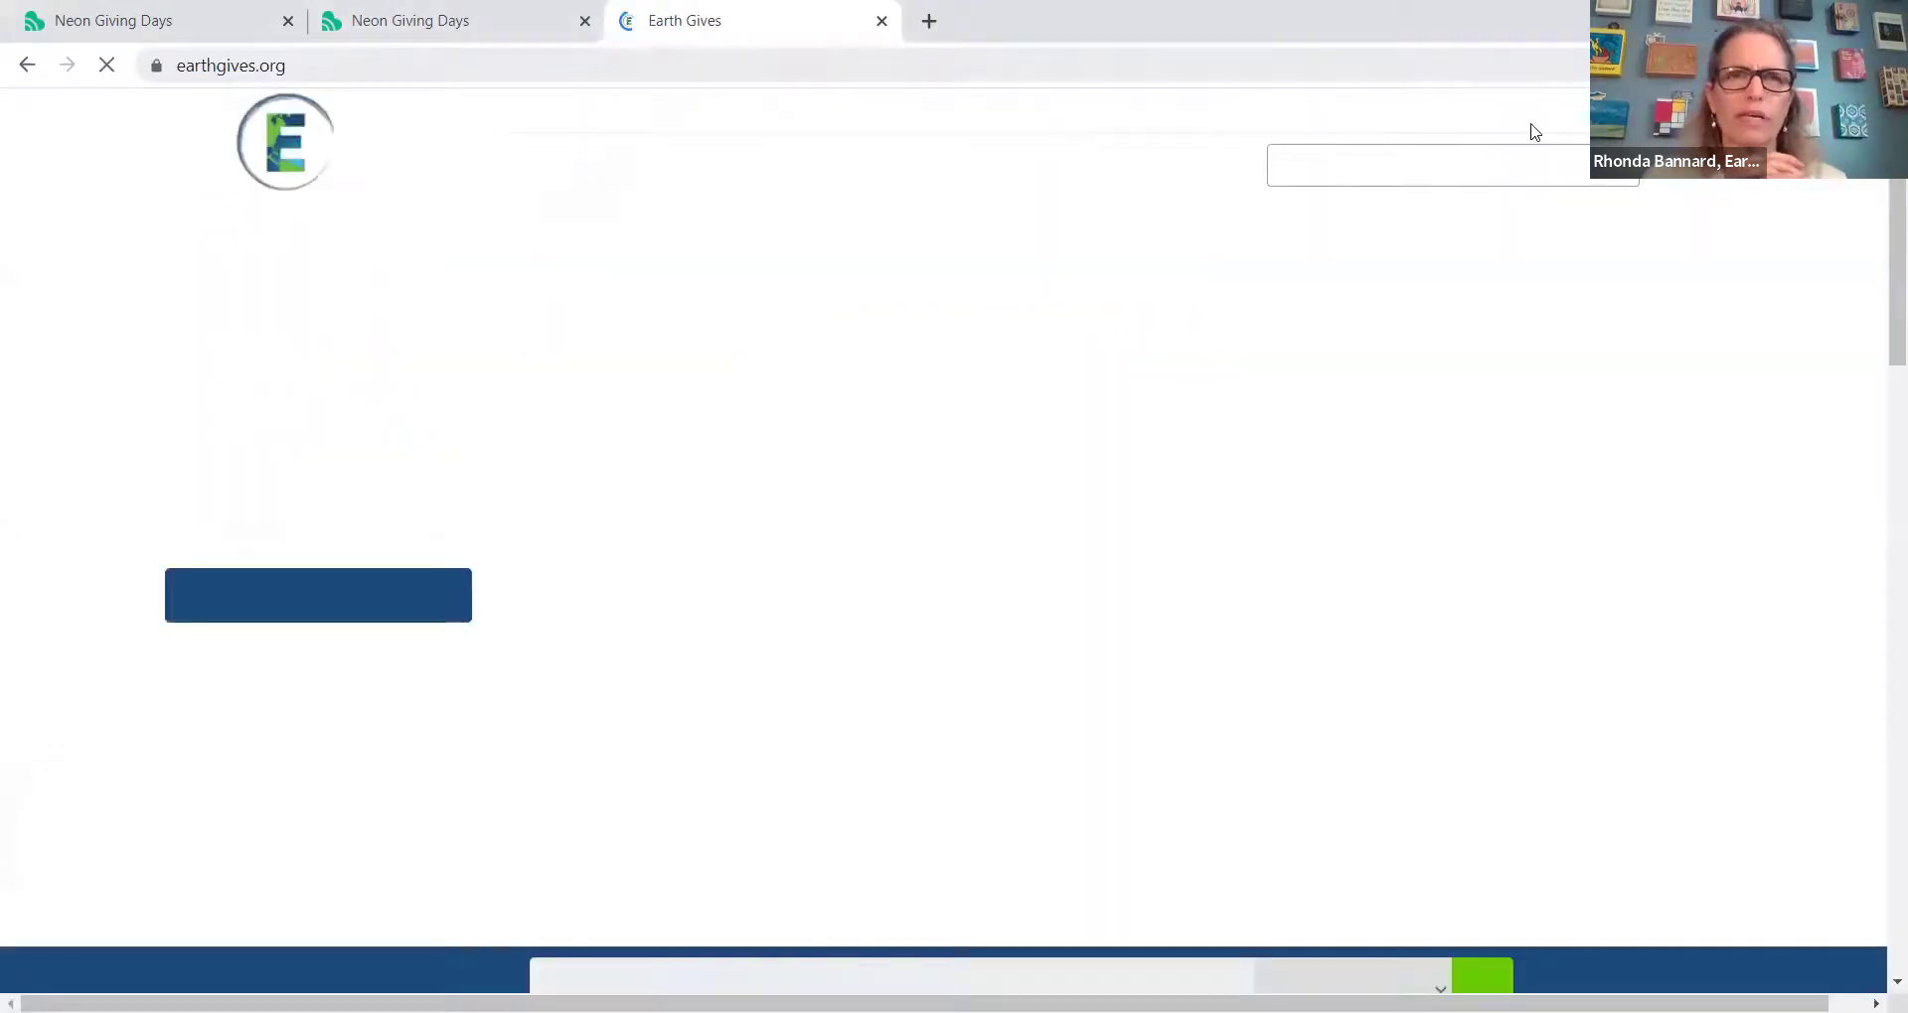
mouse_move(1528, 127)
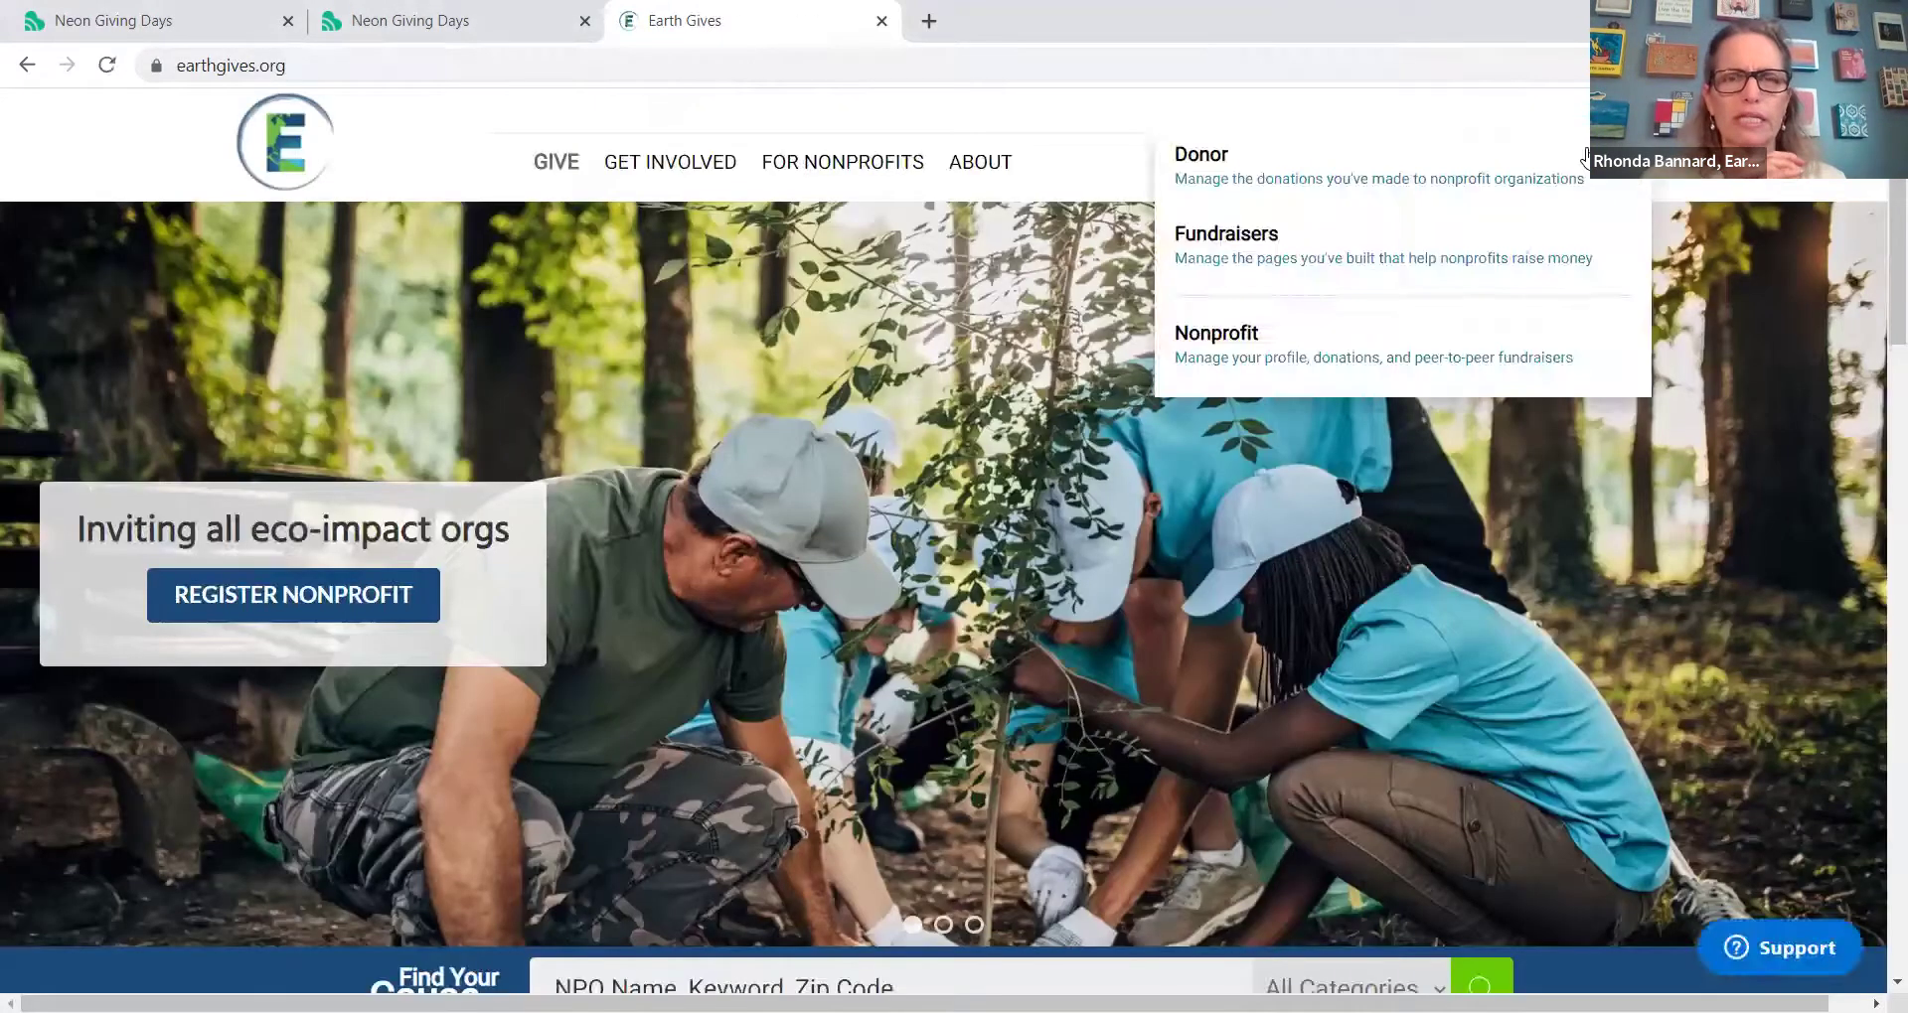
click(1505, 342)
click(1005, 386)
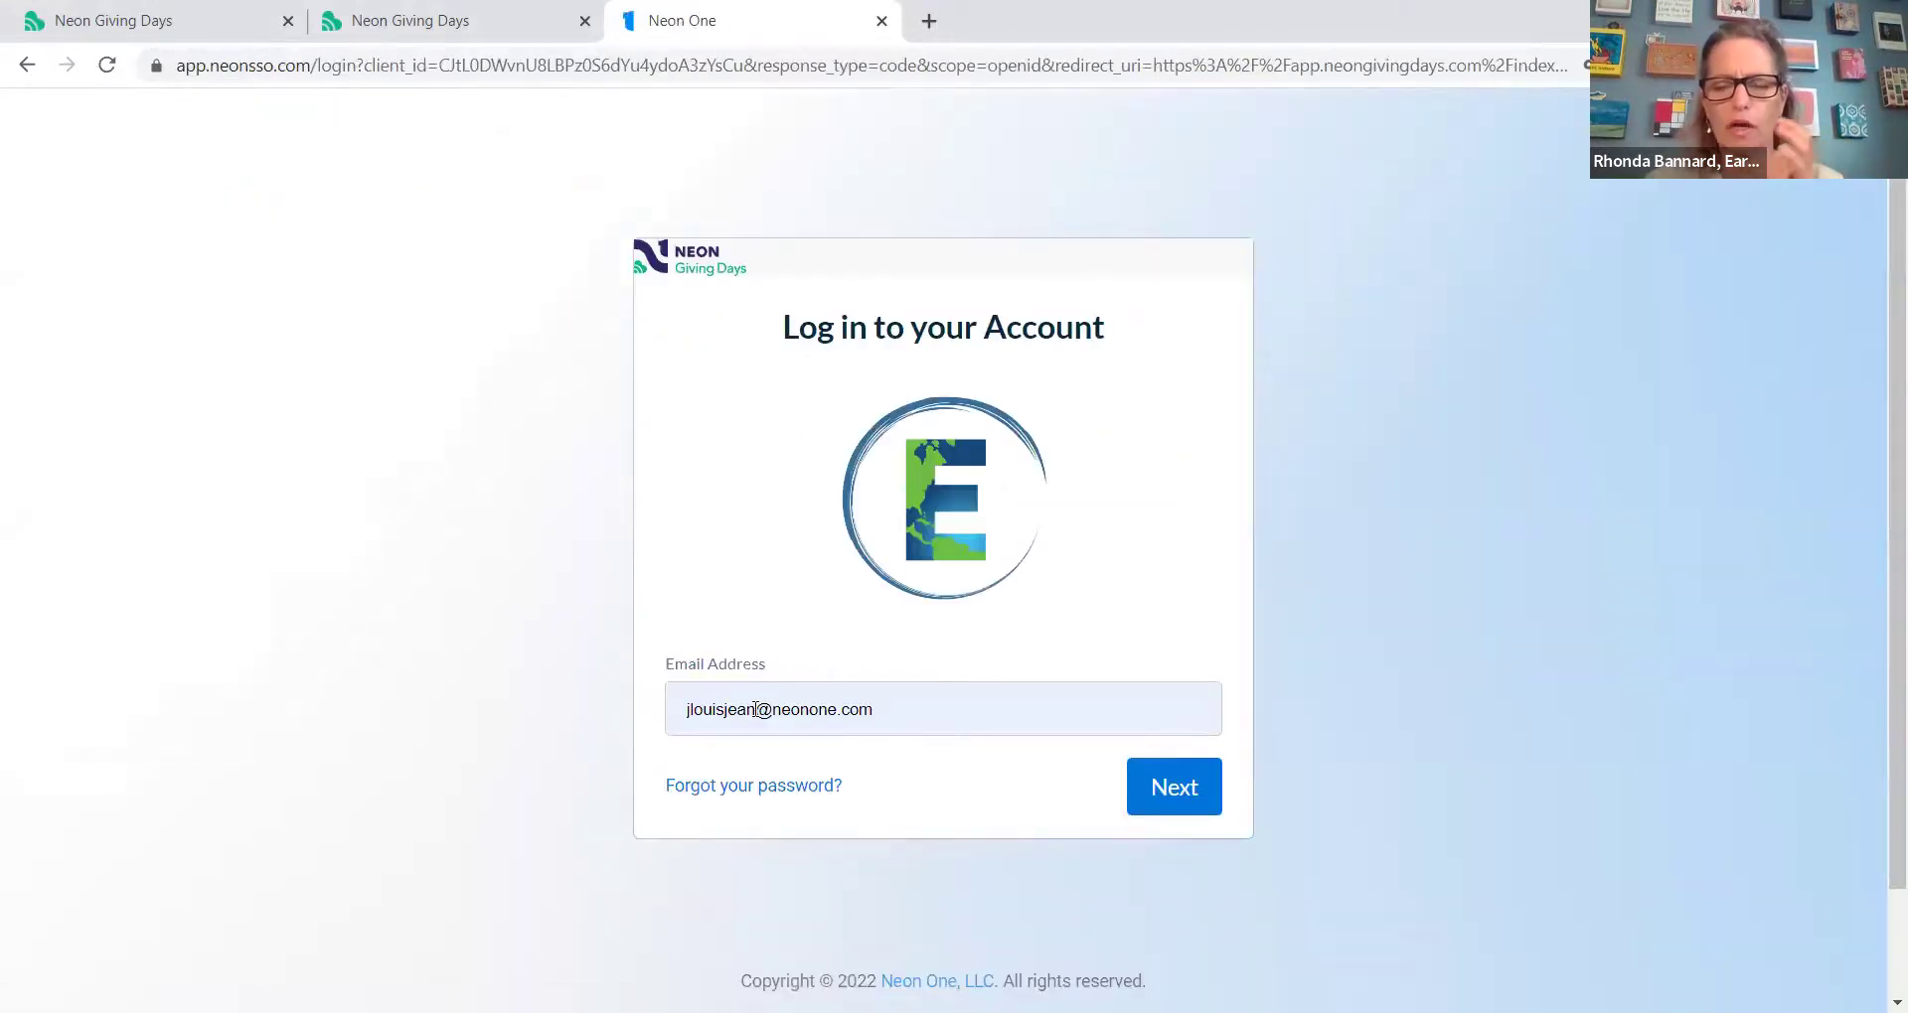
Step: Sign in with the edited account email and the account password
click(757, 709)
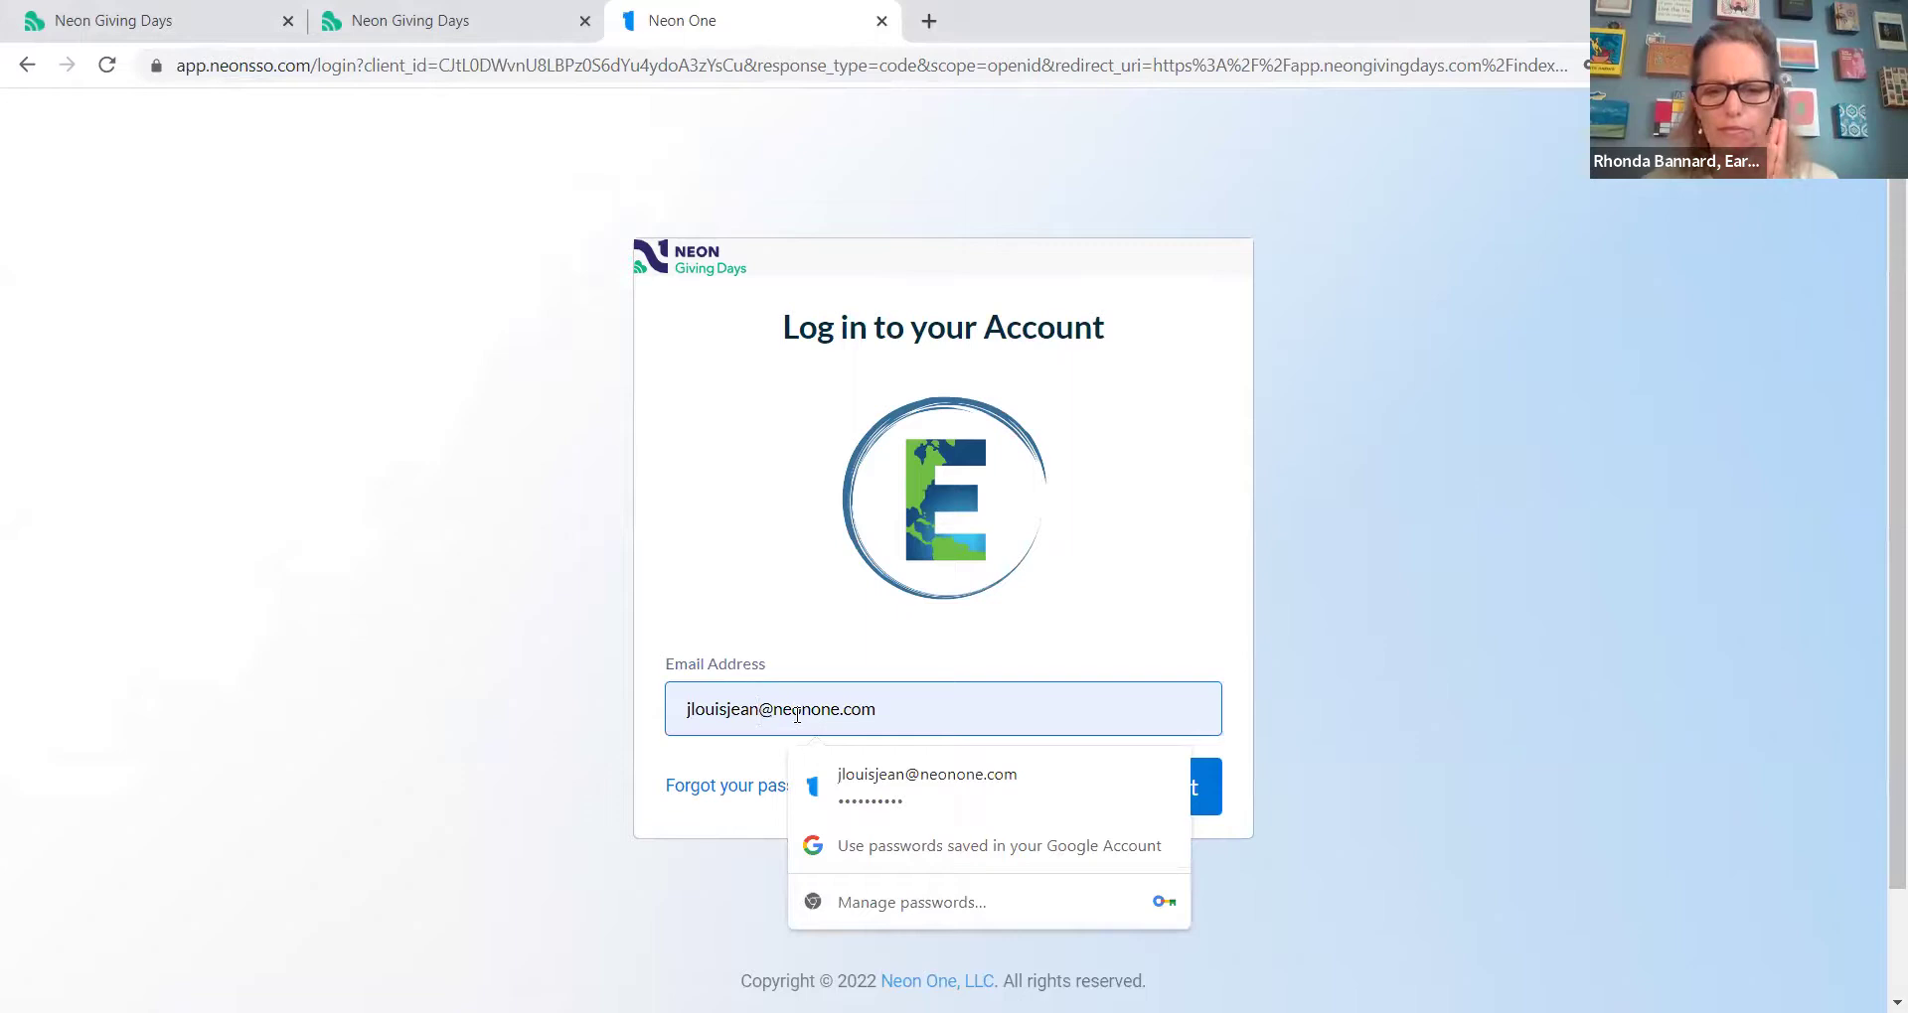
text(+eg)
key(Return)
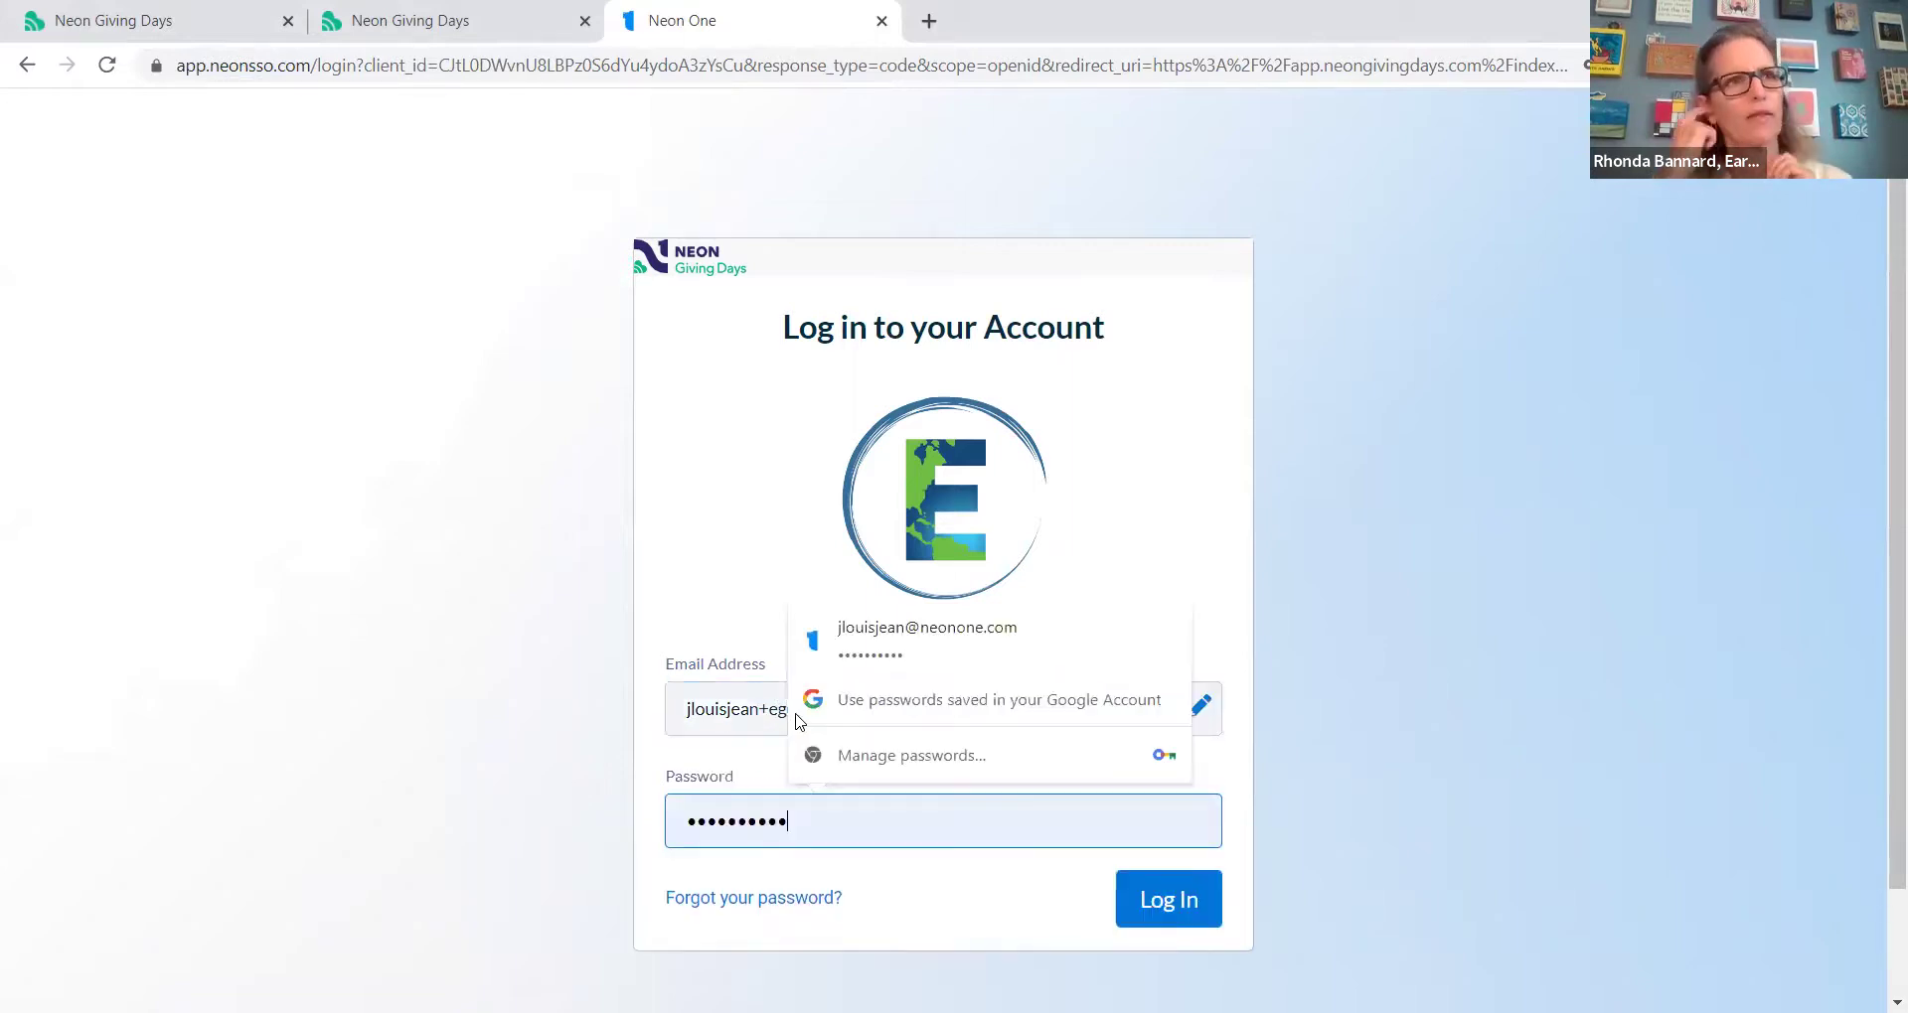
key(ctrl+a)
text(••••••••••)
key(Return)
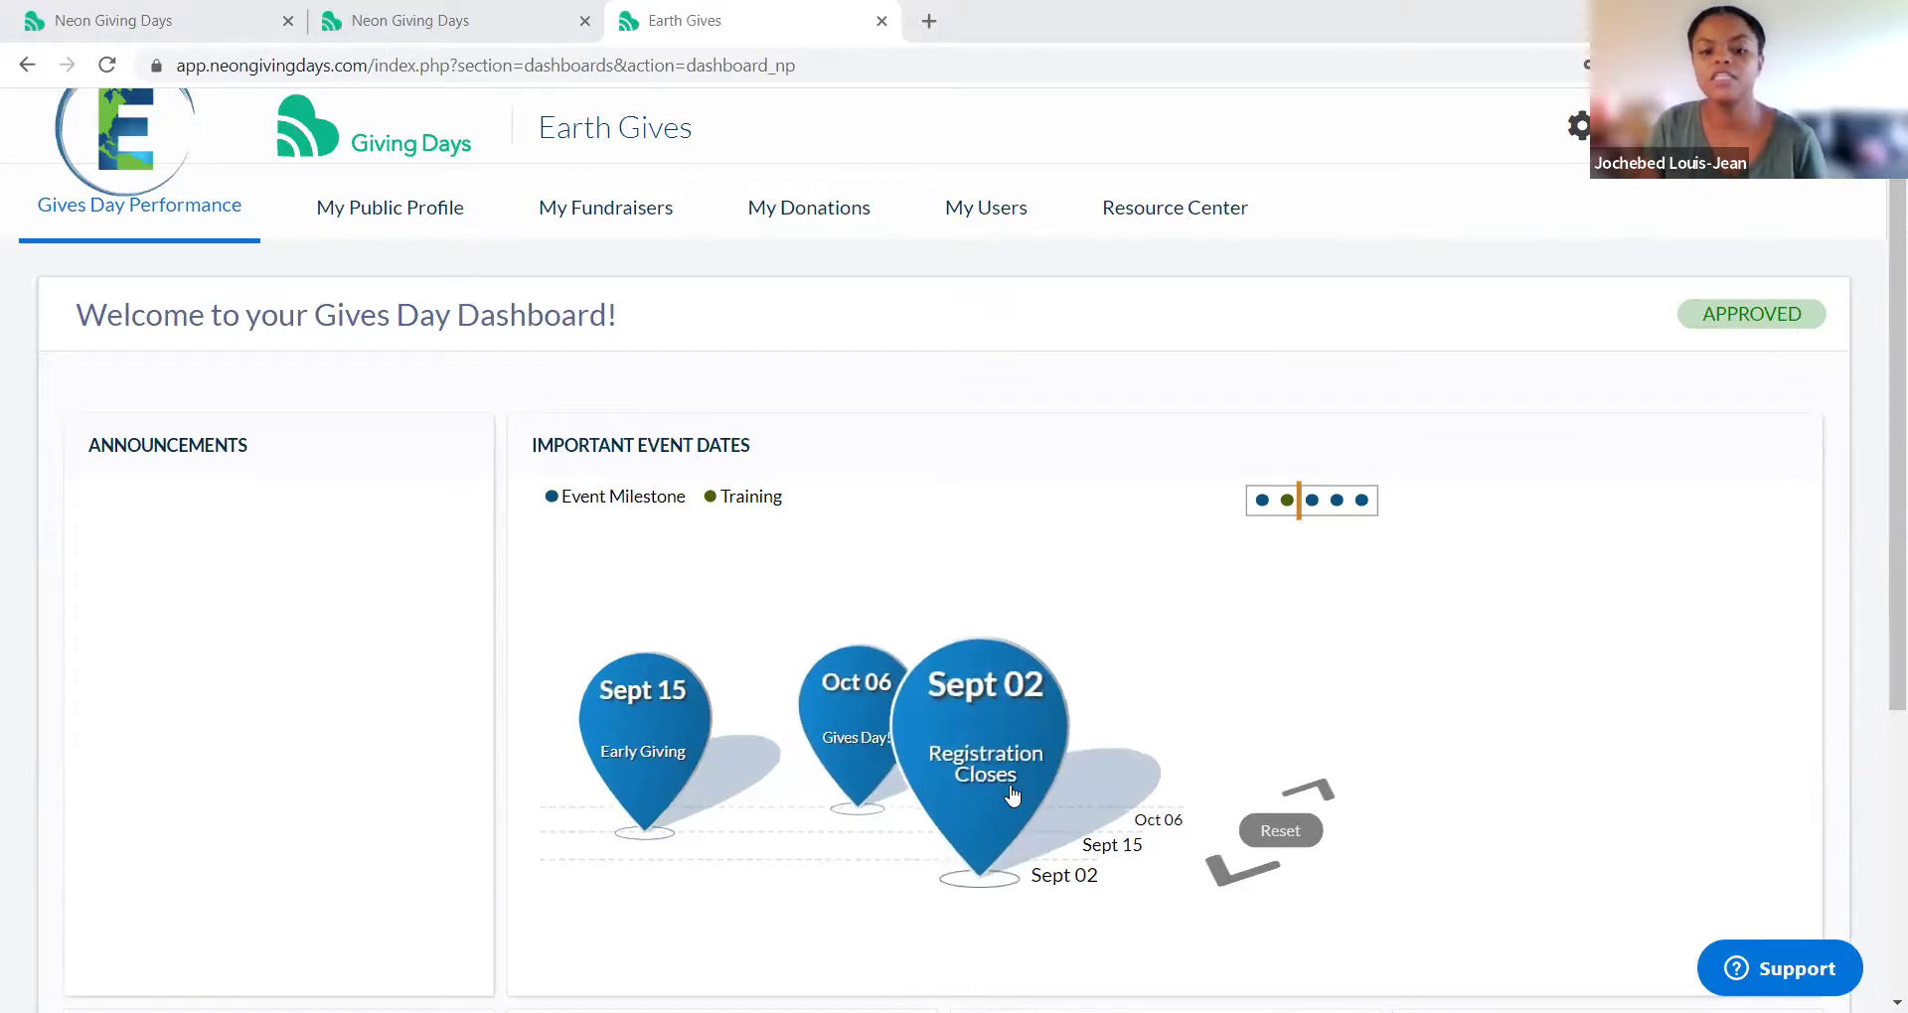
scroll(1011, 795, down, 4)
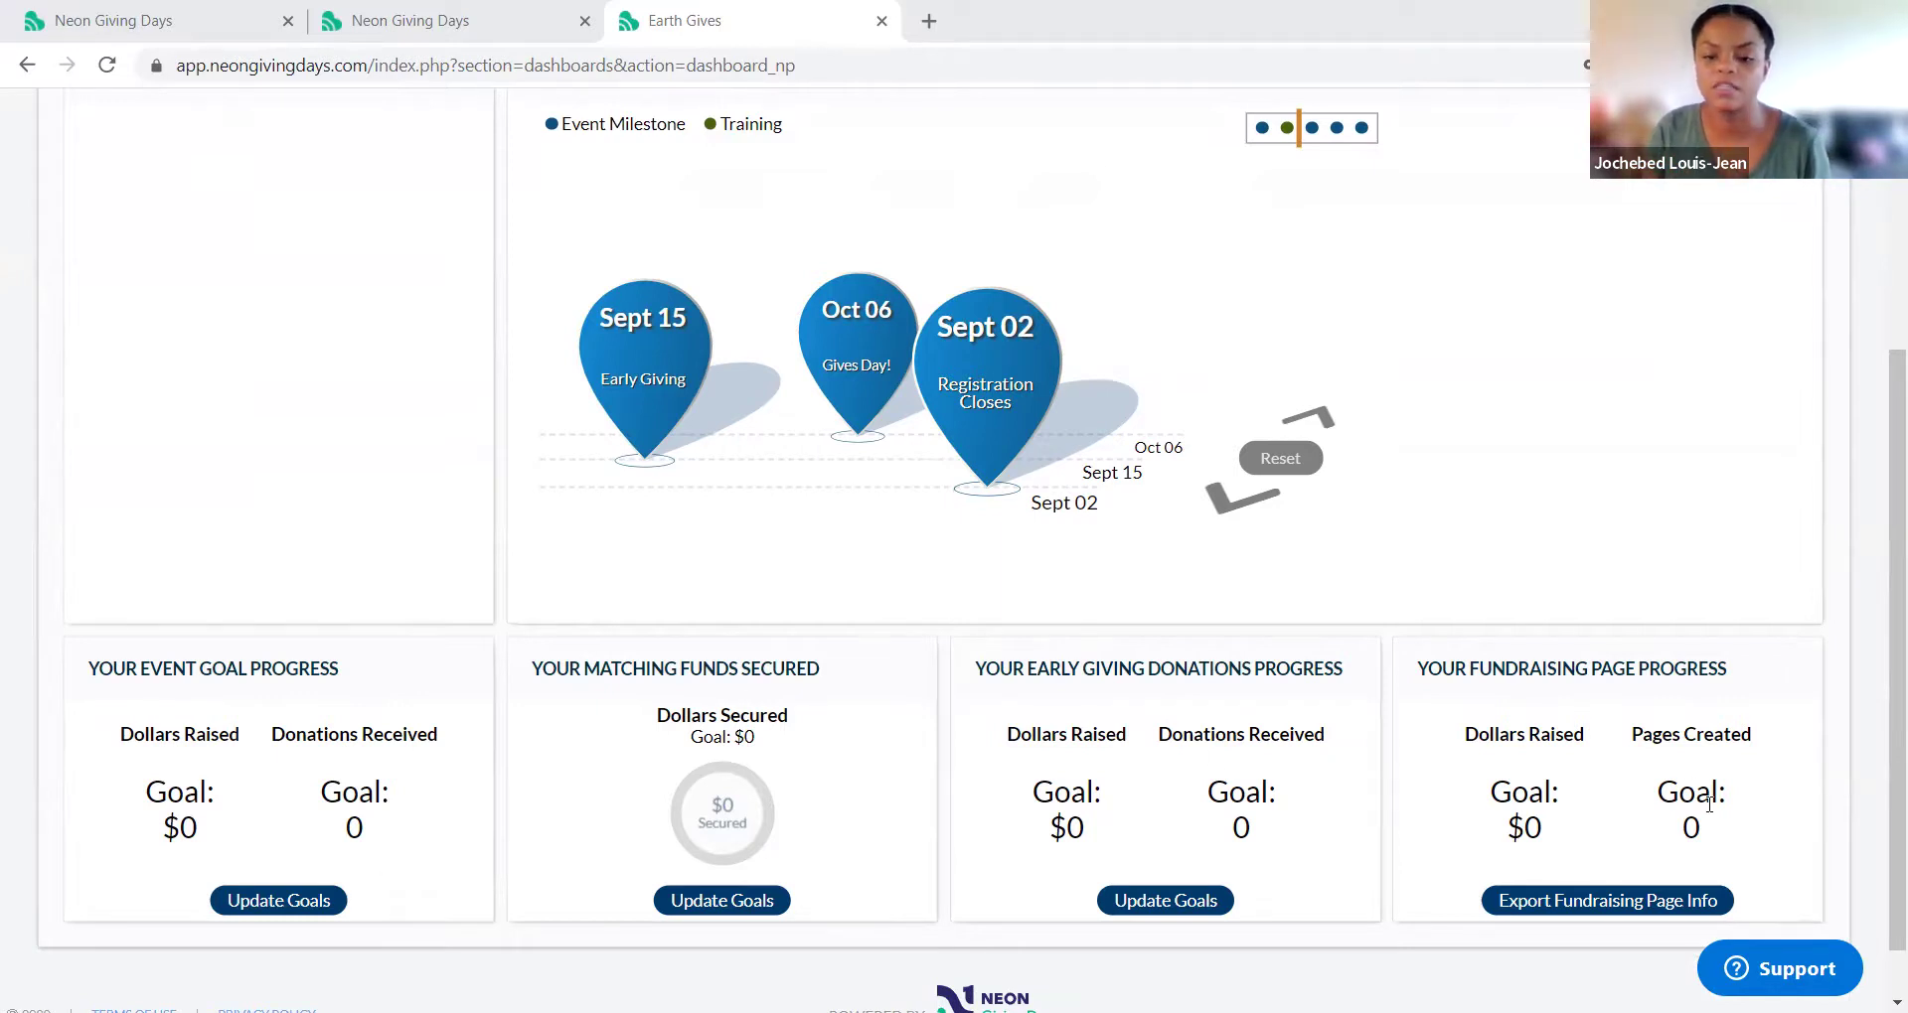
scroll(1490, 825, down, 1)
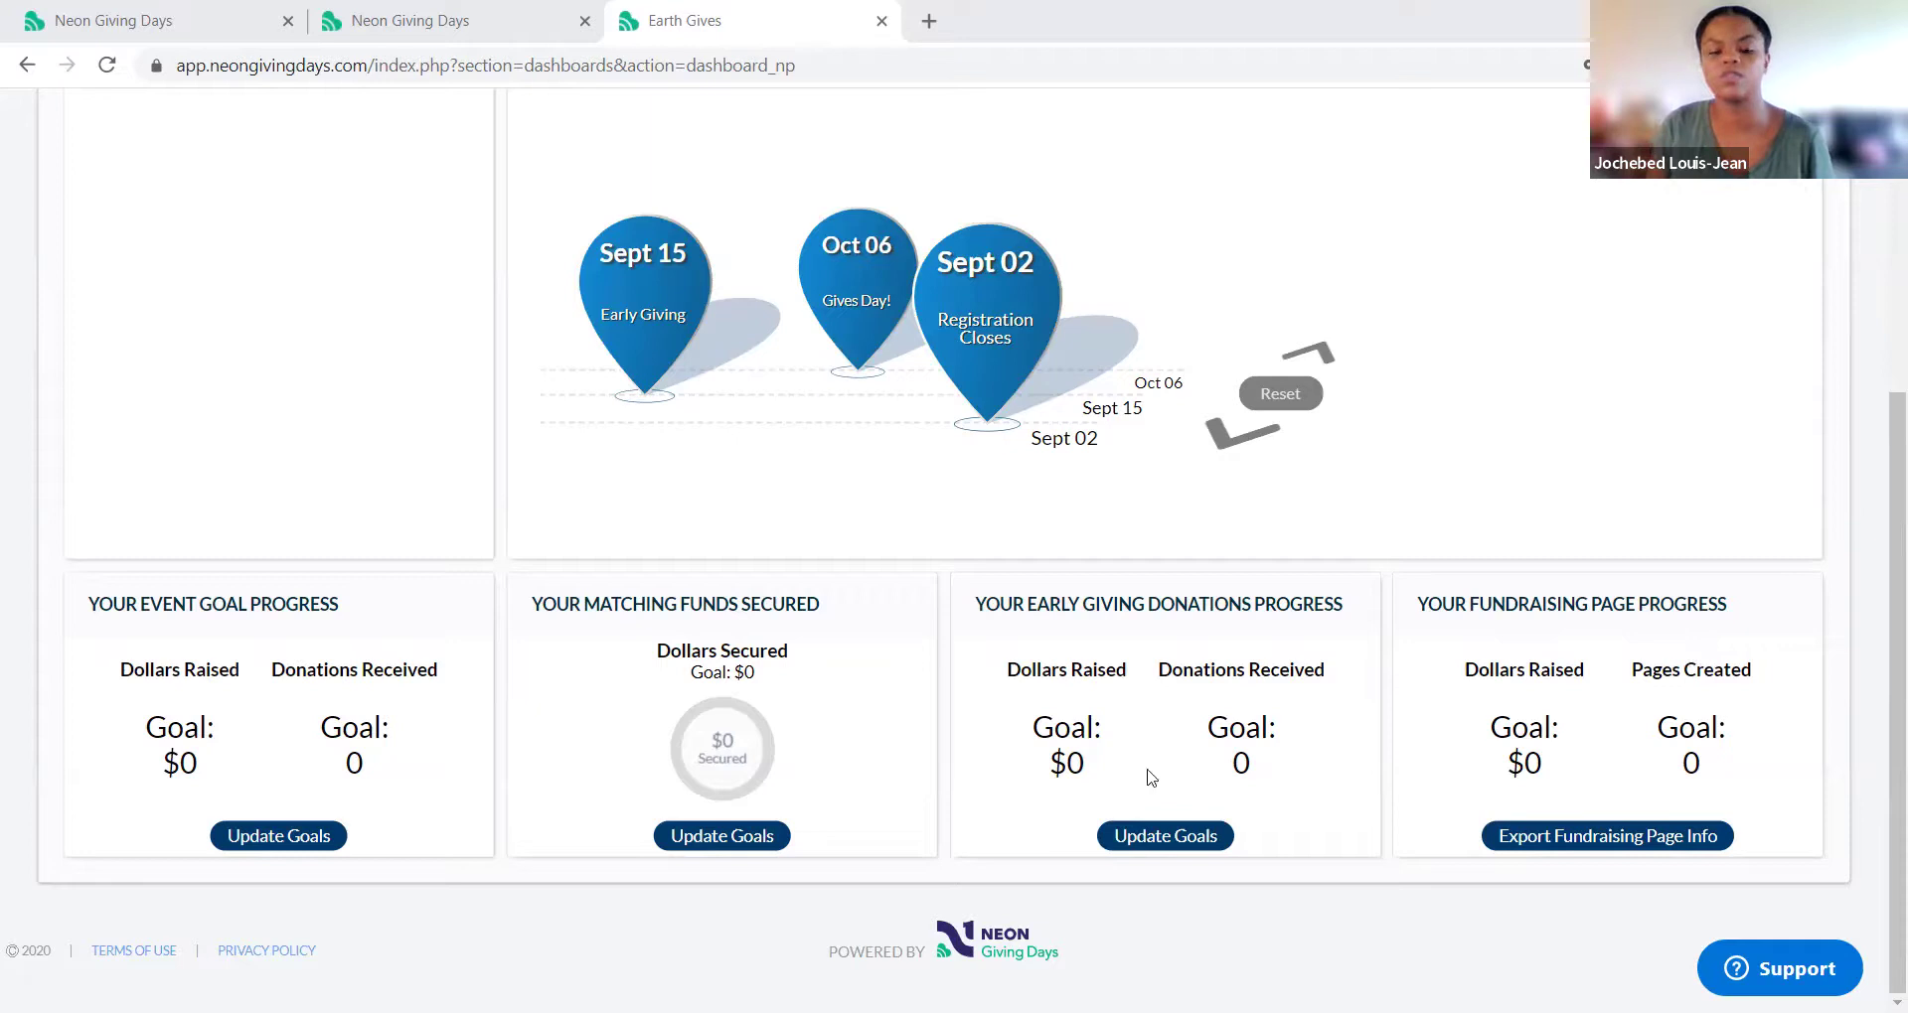
scroll(1279, 880, up, 5)
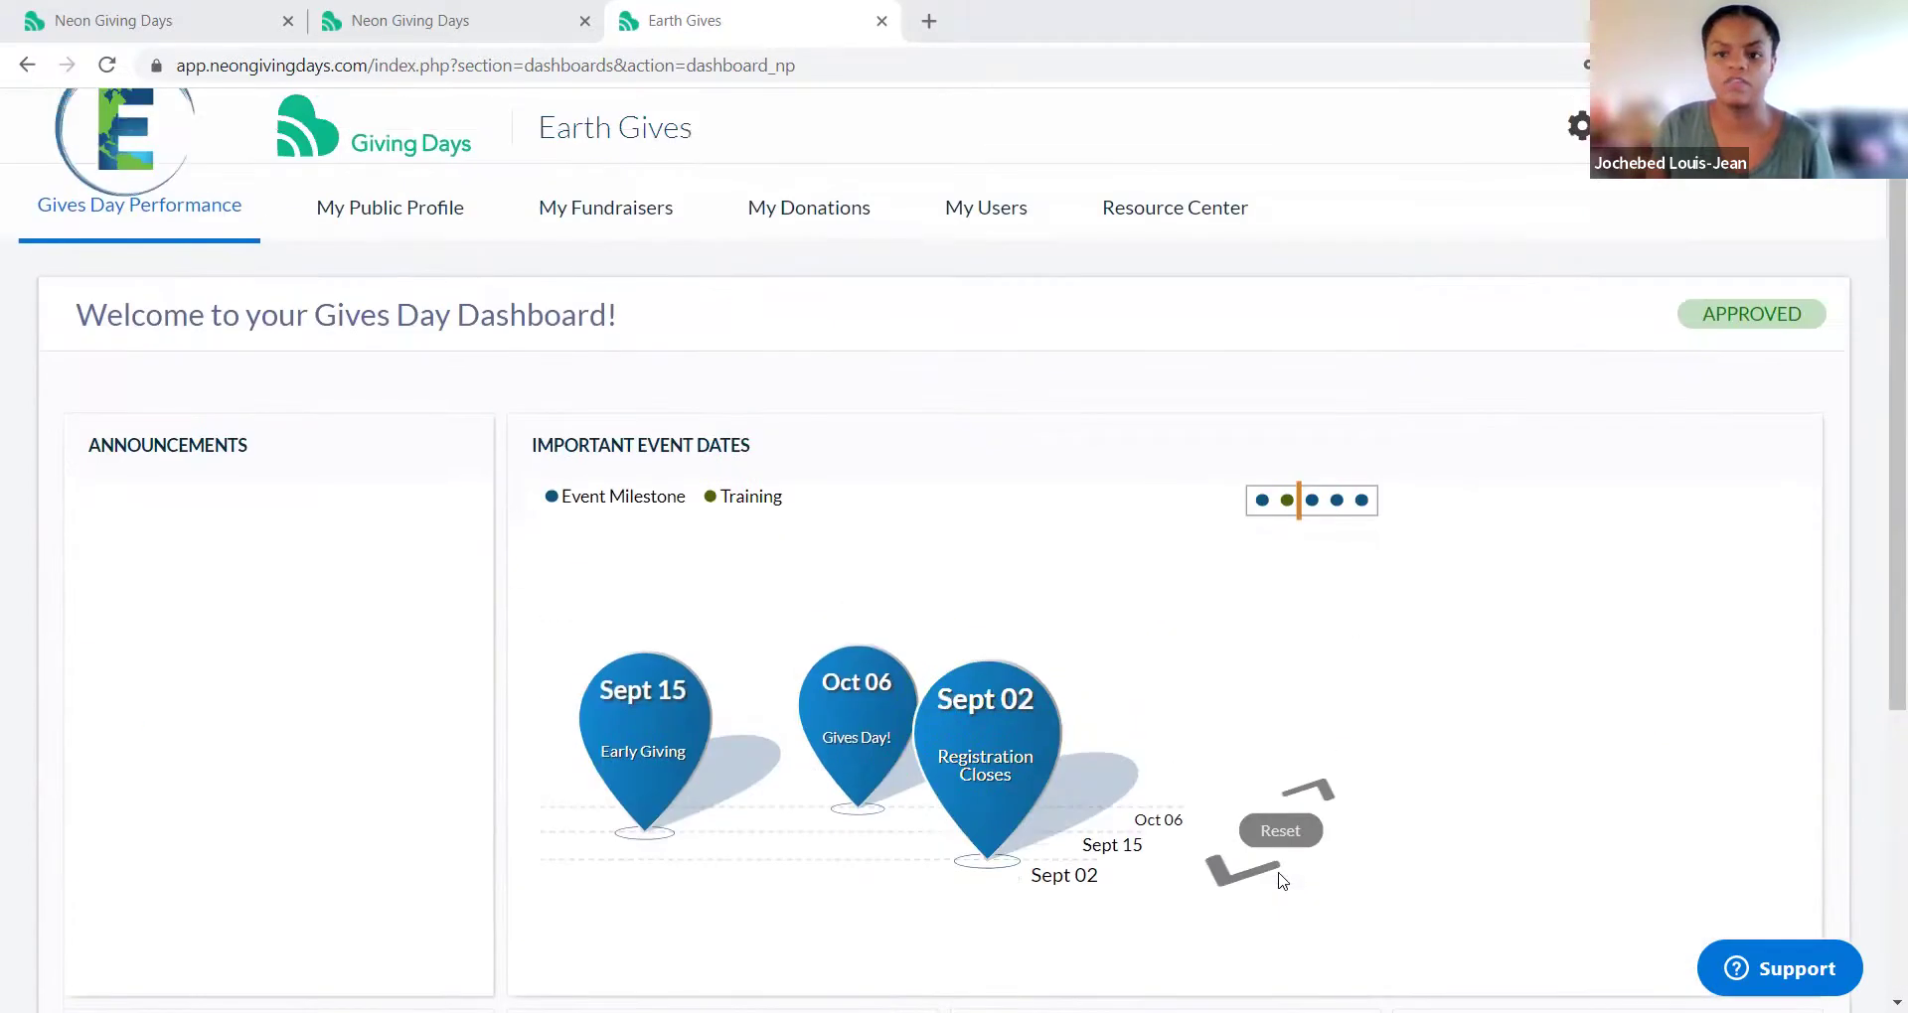
scroll(1279, 881, down, 5)
scroll(1279, 881, up, 5)
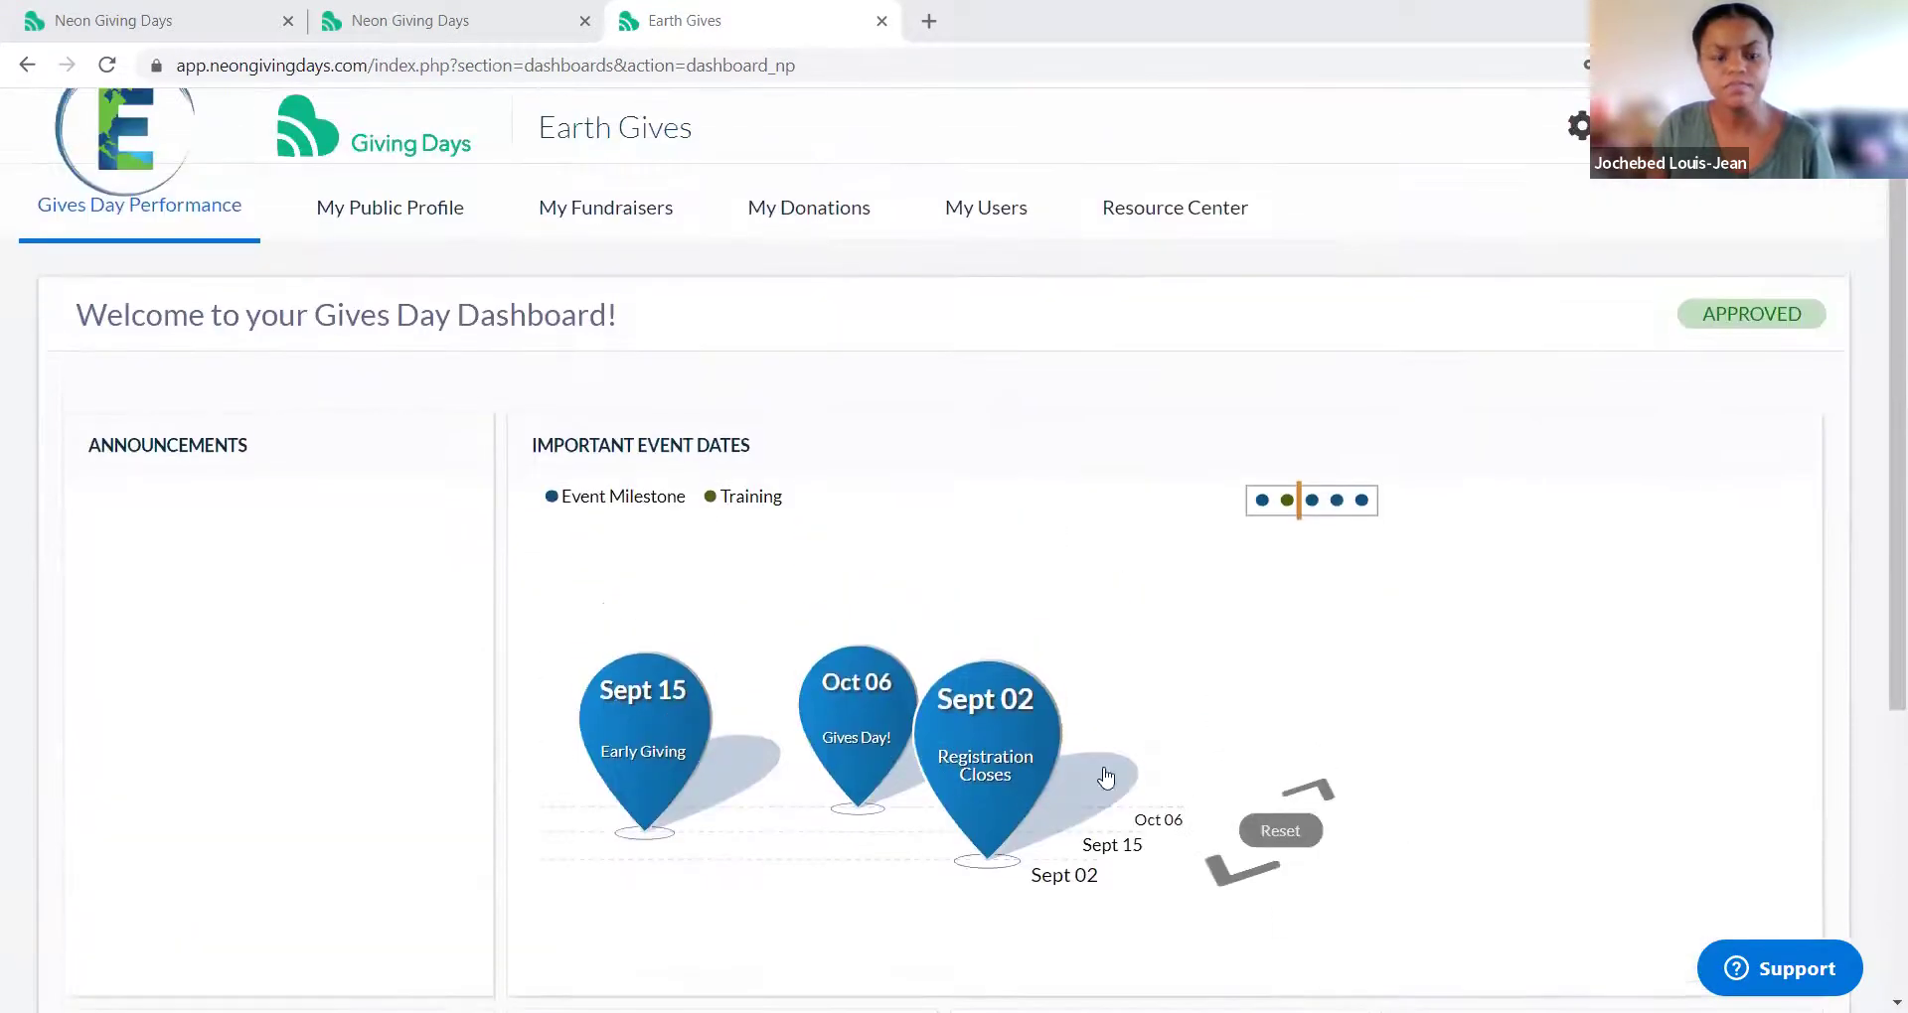
click(433, 203)
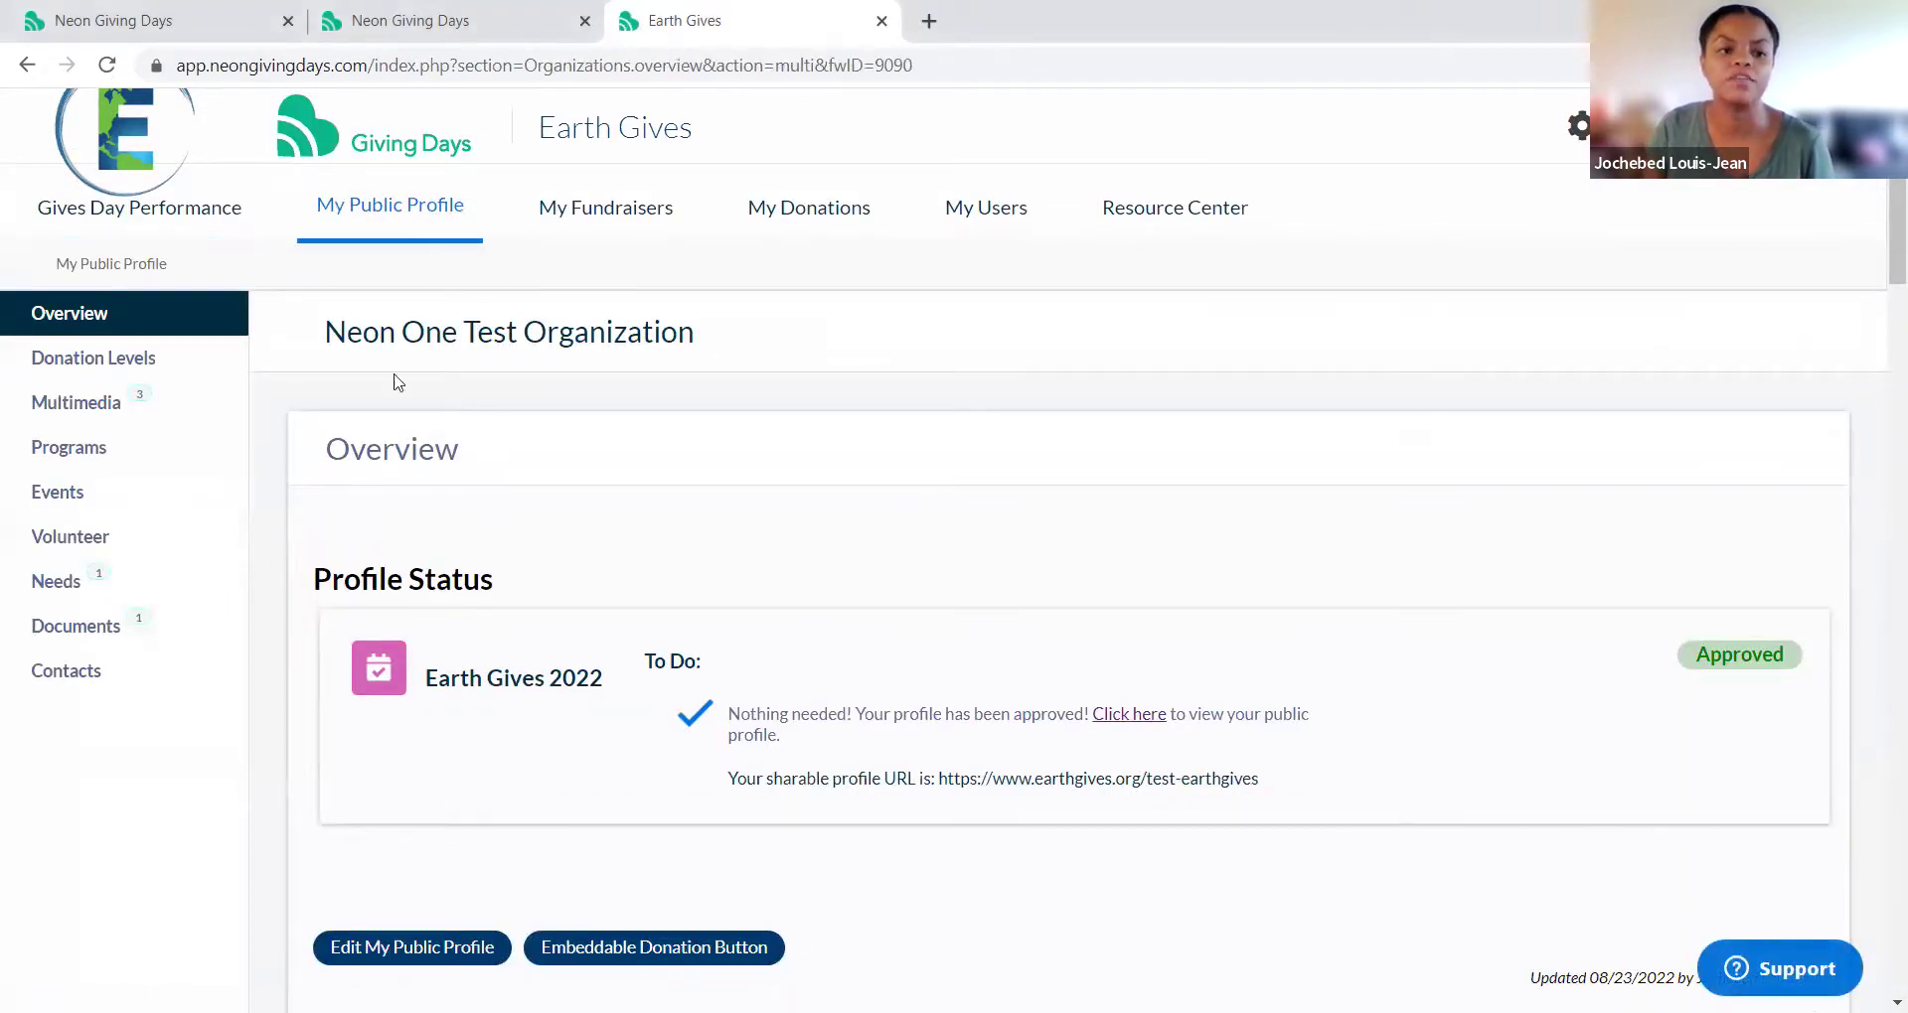
scroll(481, 494, down, 6)
scroll(481, 494, down, 4)
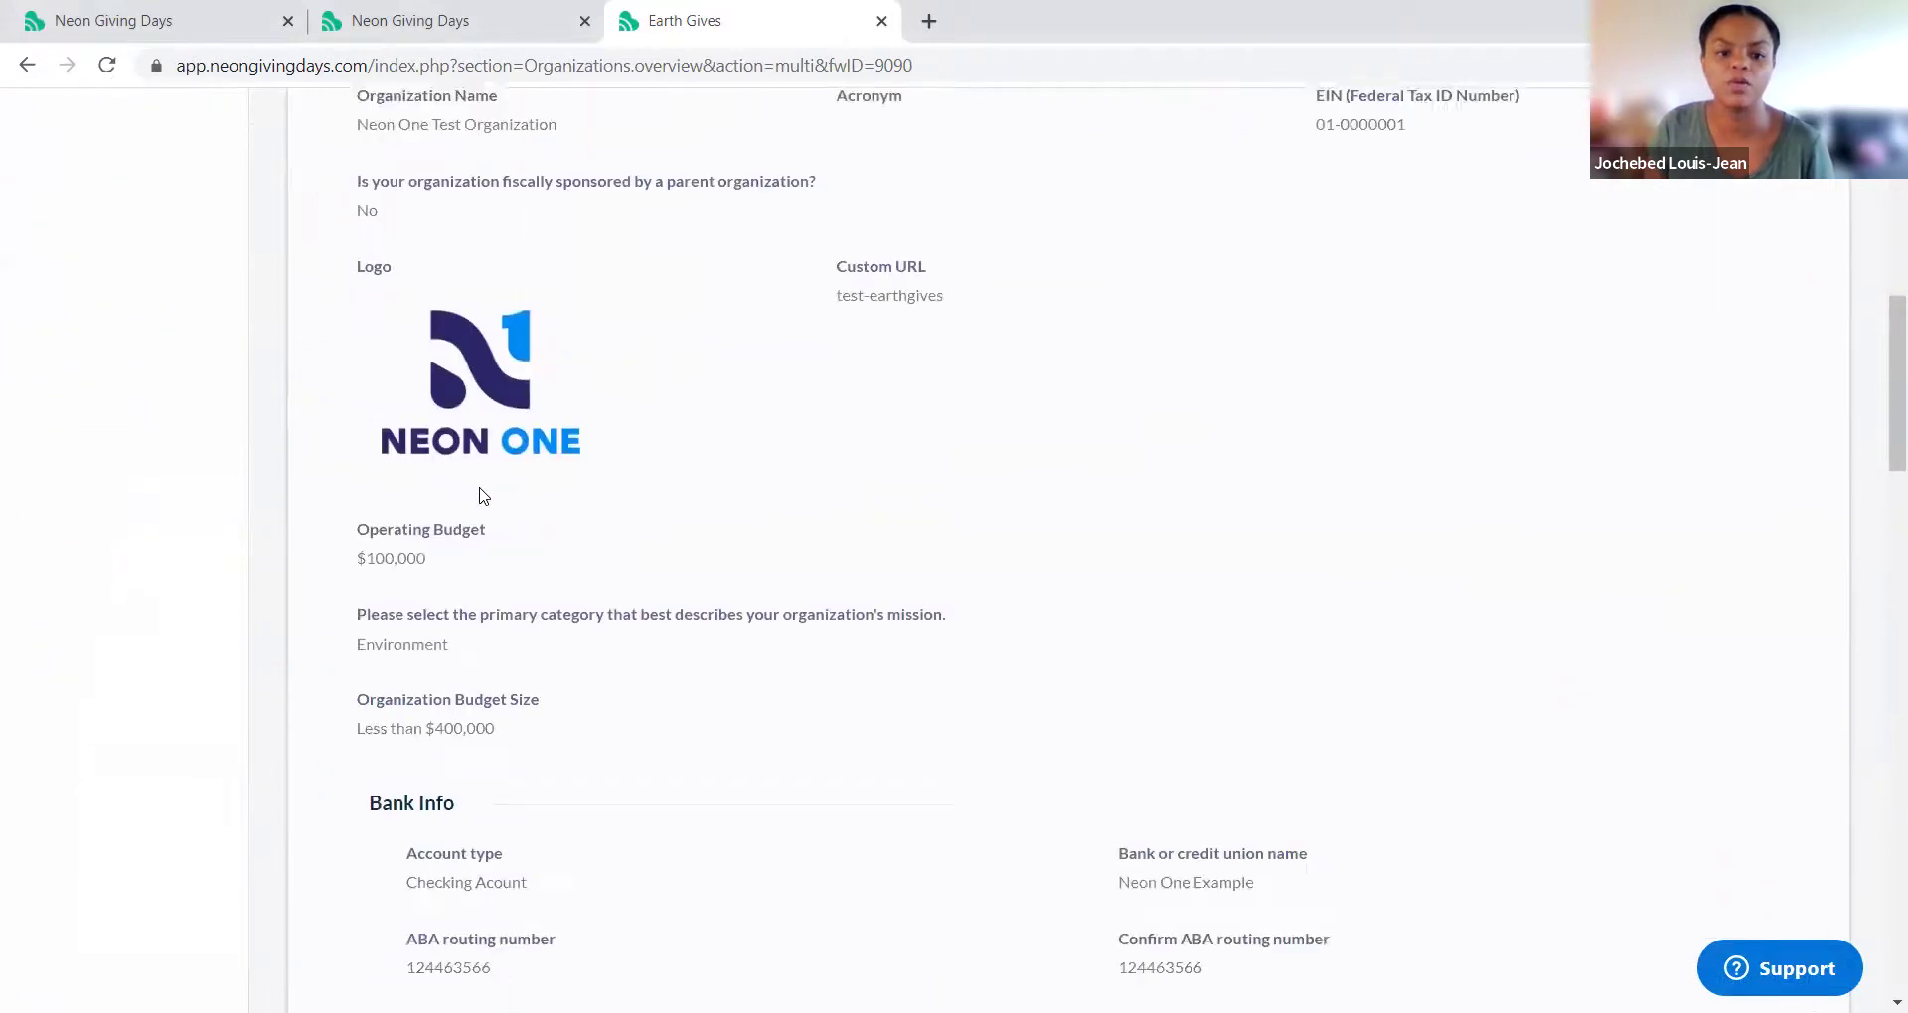
scroll(481, 494, up, 3)
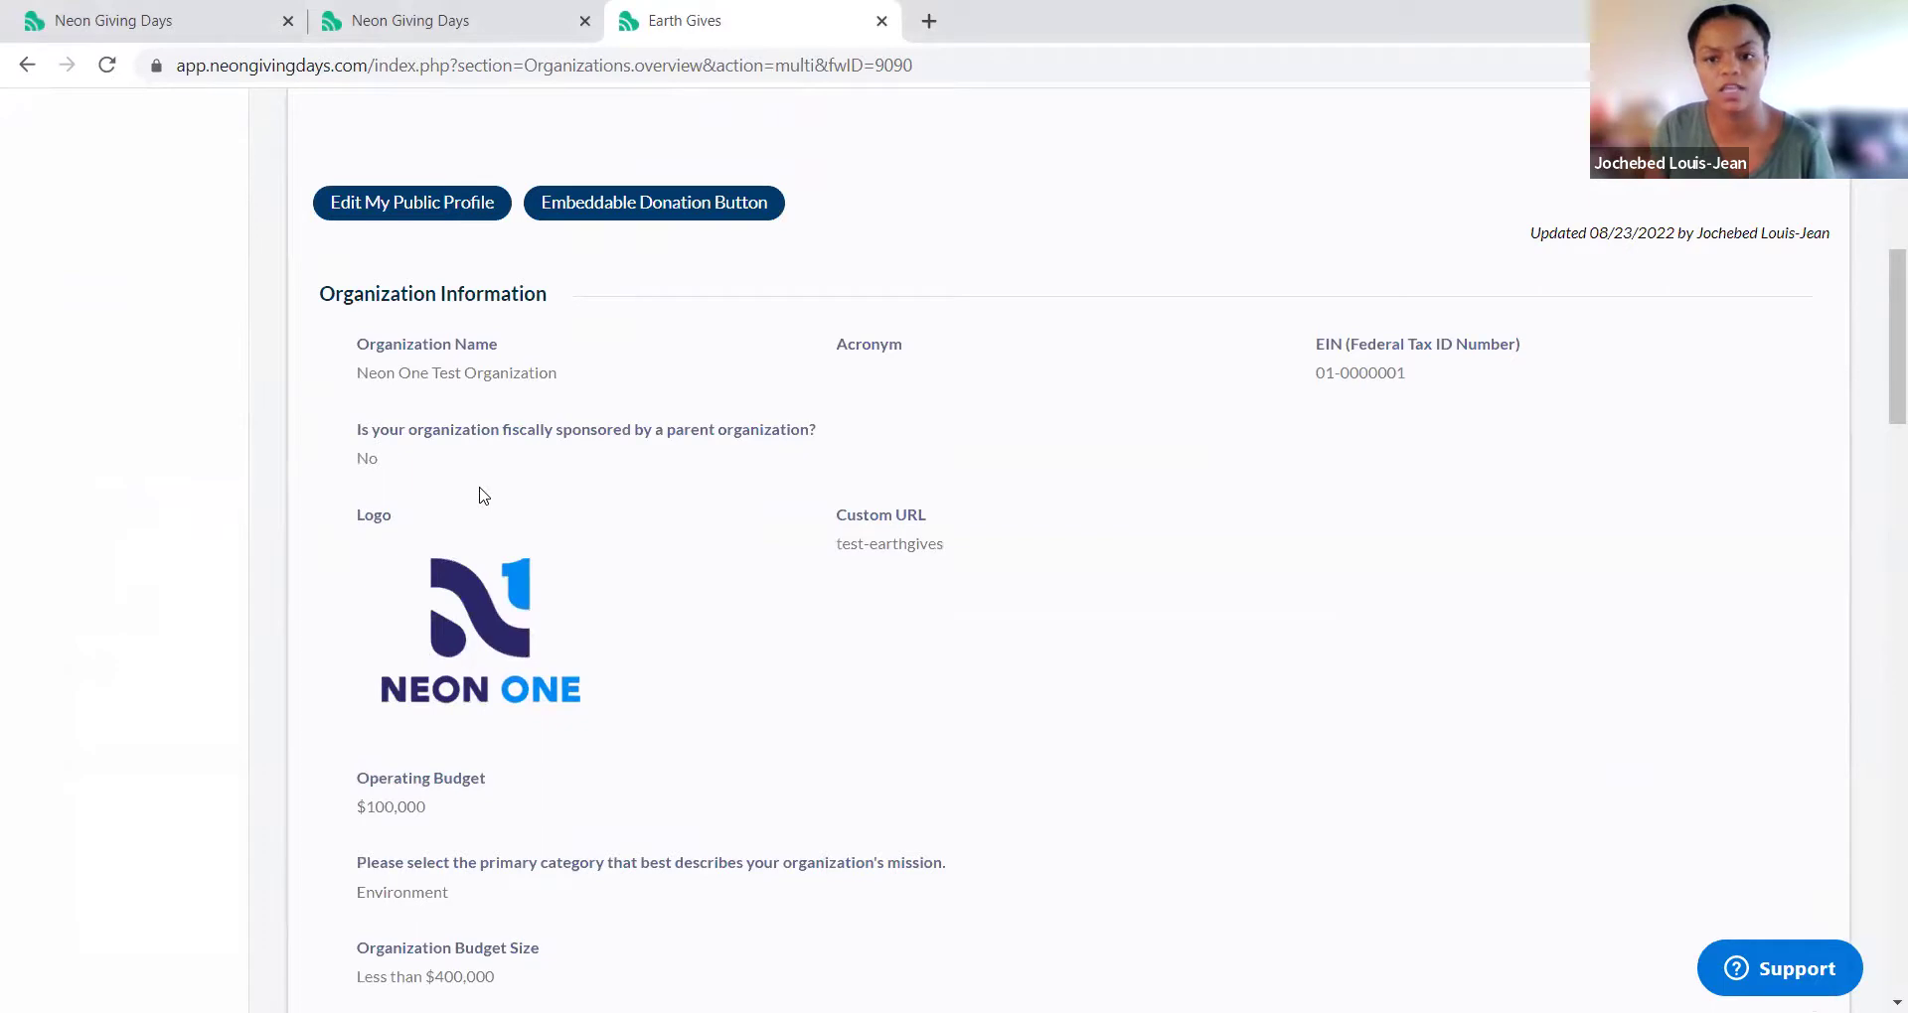
scroll(481, 493, up, 7)
scroll(484, 496, down, 5)
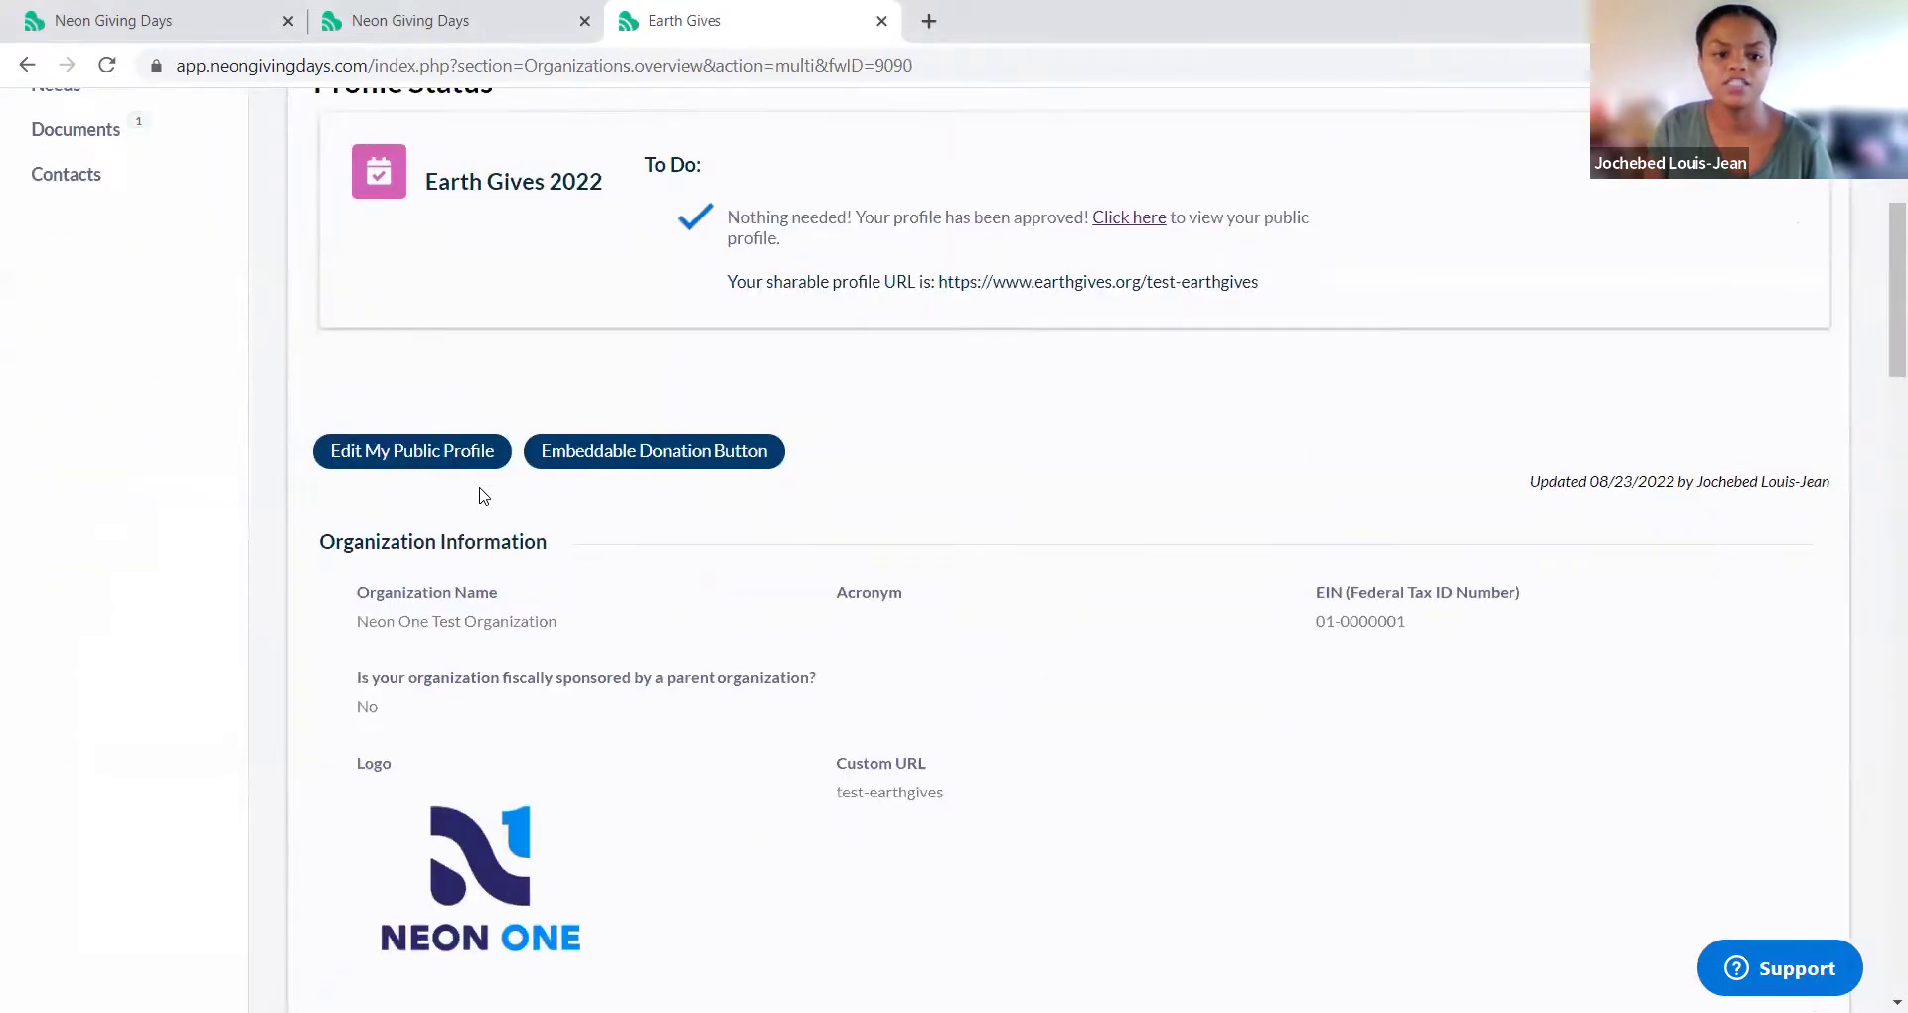
scroll(483, 496, up, 5)
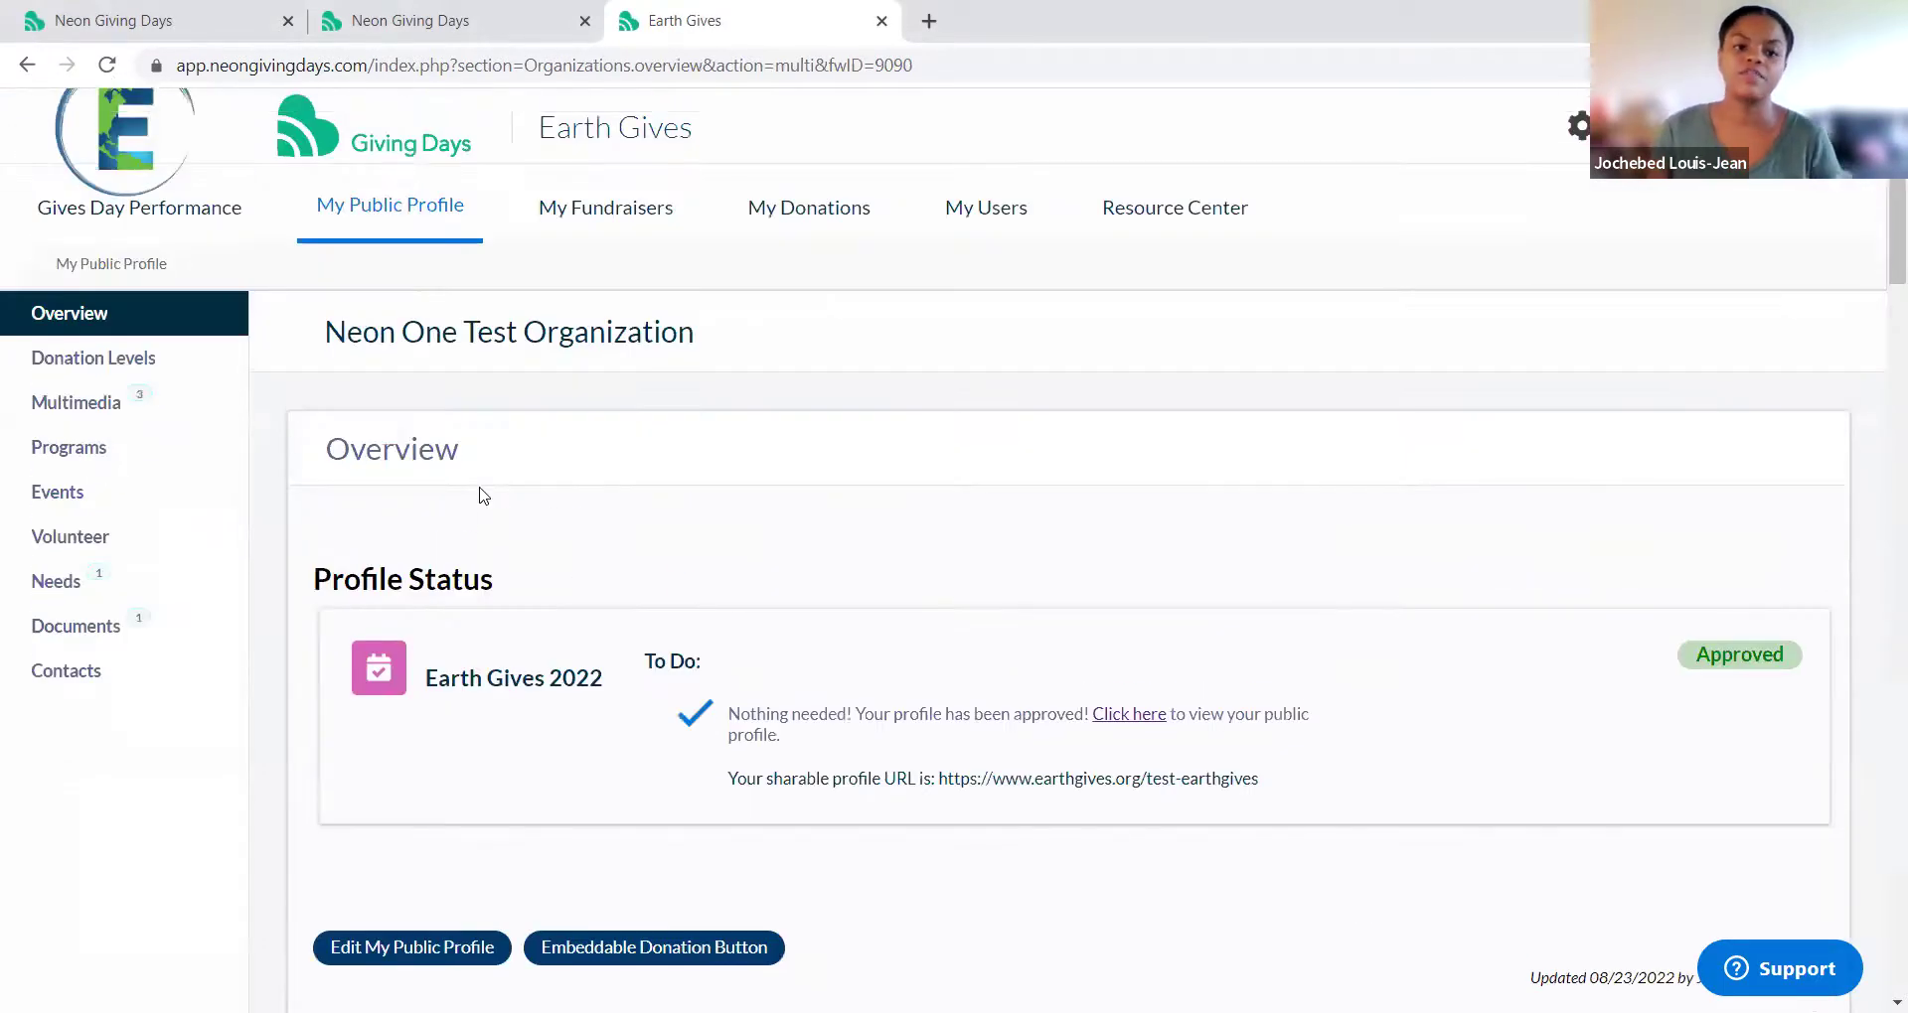
Step: Browse Donation Levels, Multimedia, Programs, Events, Volunteer, Needs and Documents, then view My Fundraisers
click(211, 370)
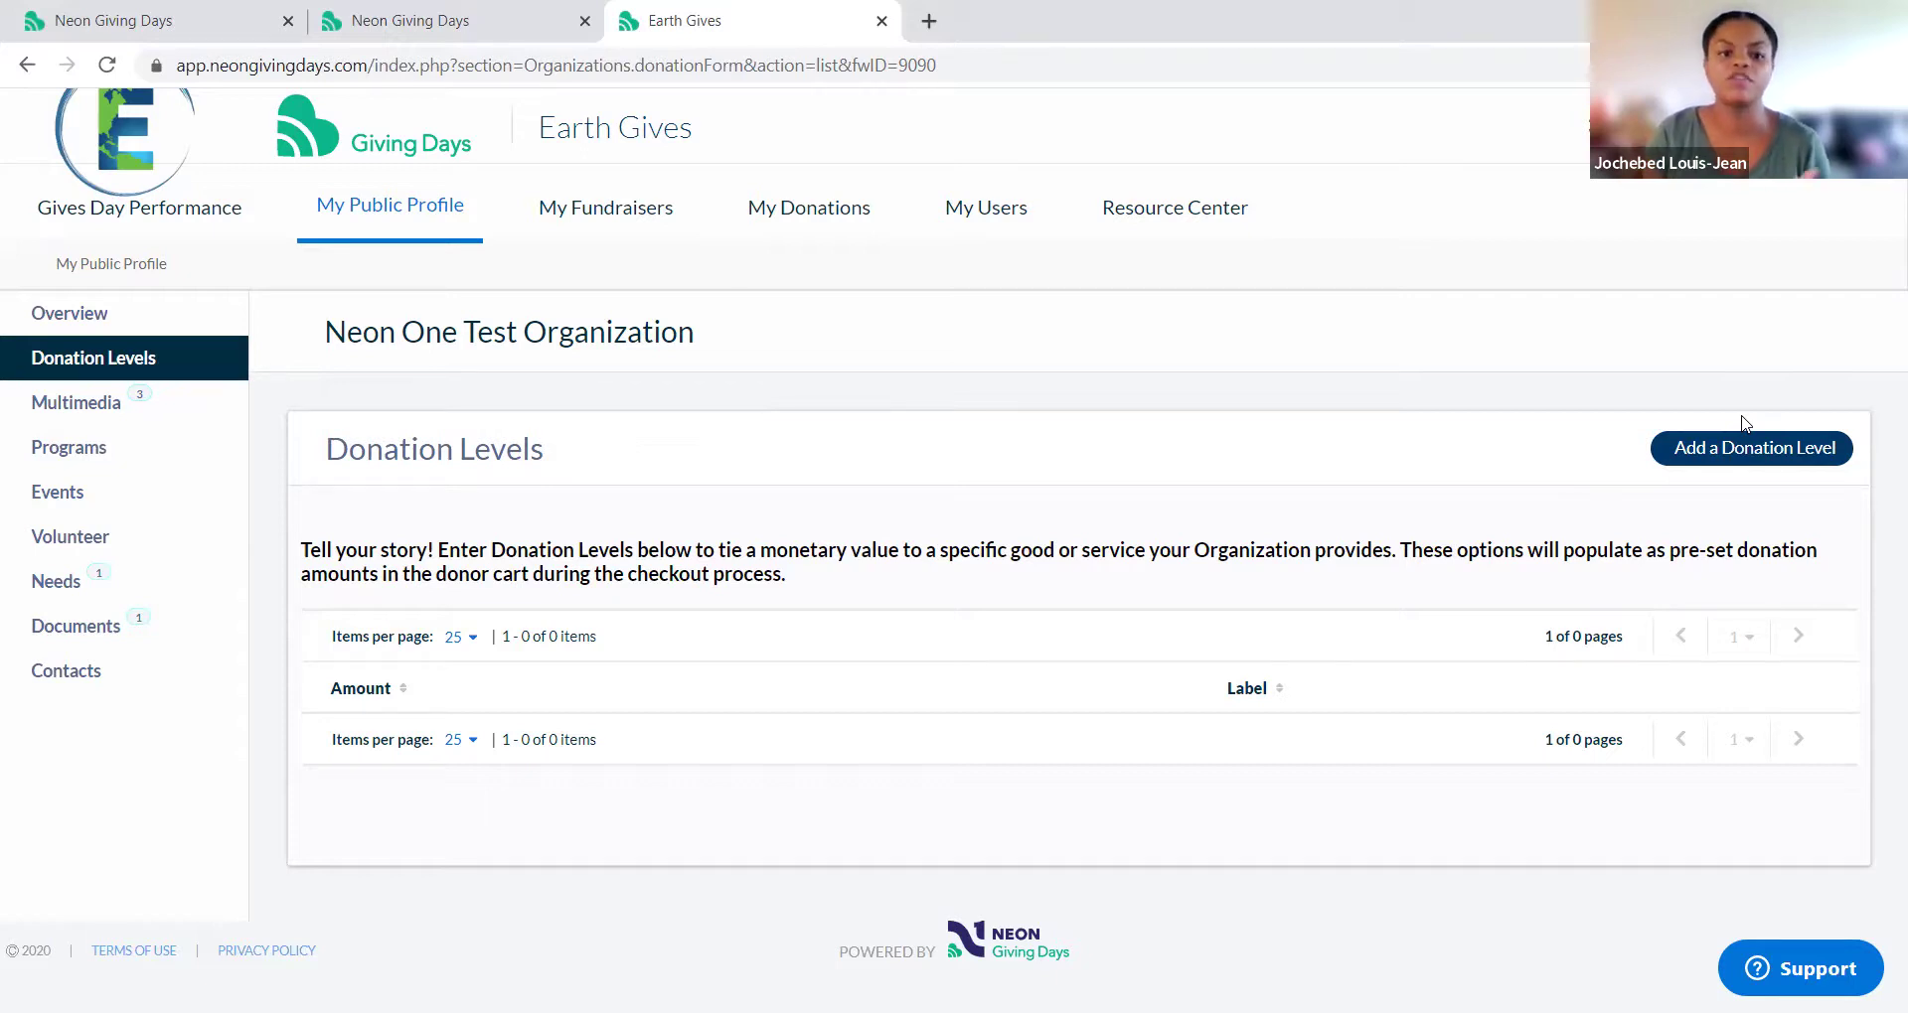
click(228, 416)
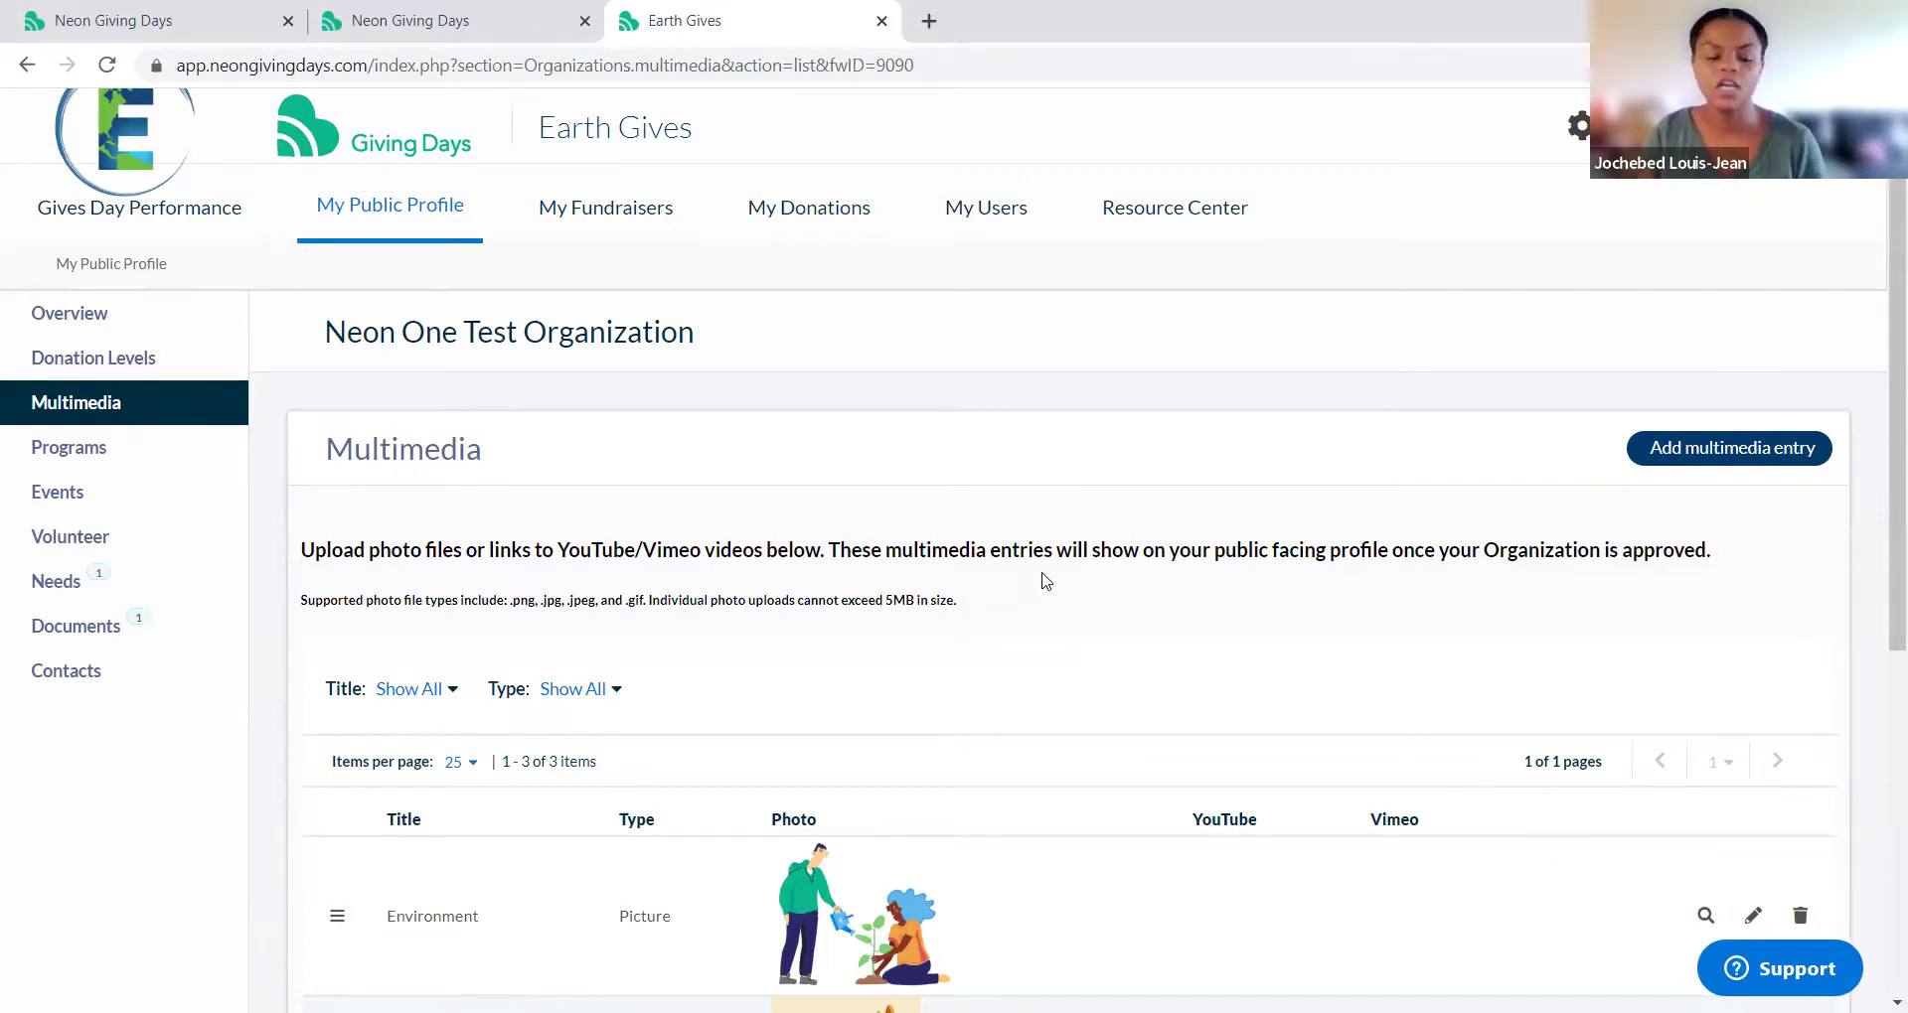
click(102, 467)
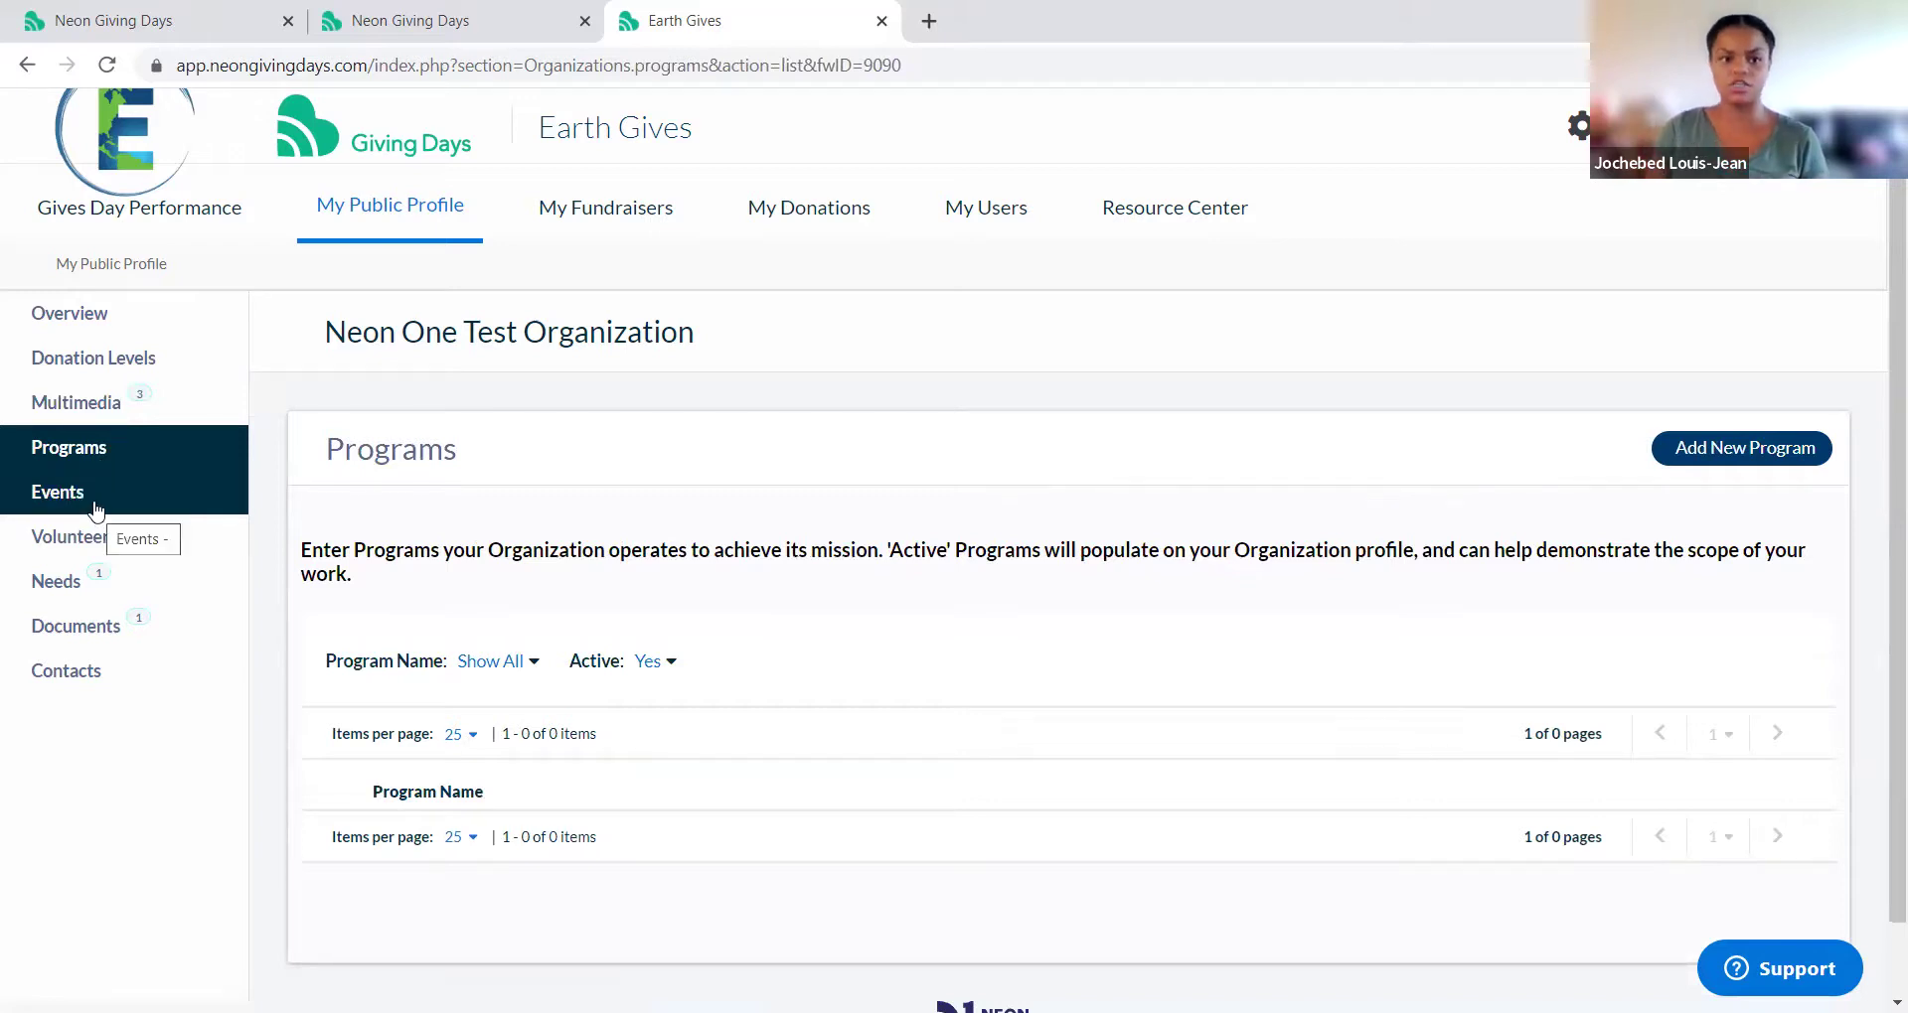
click(96, 511)
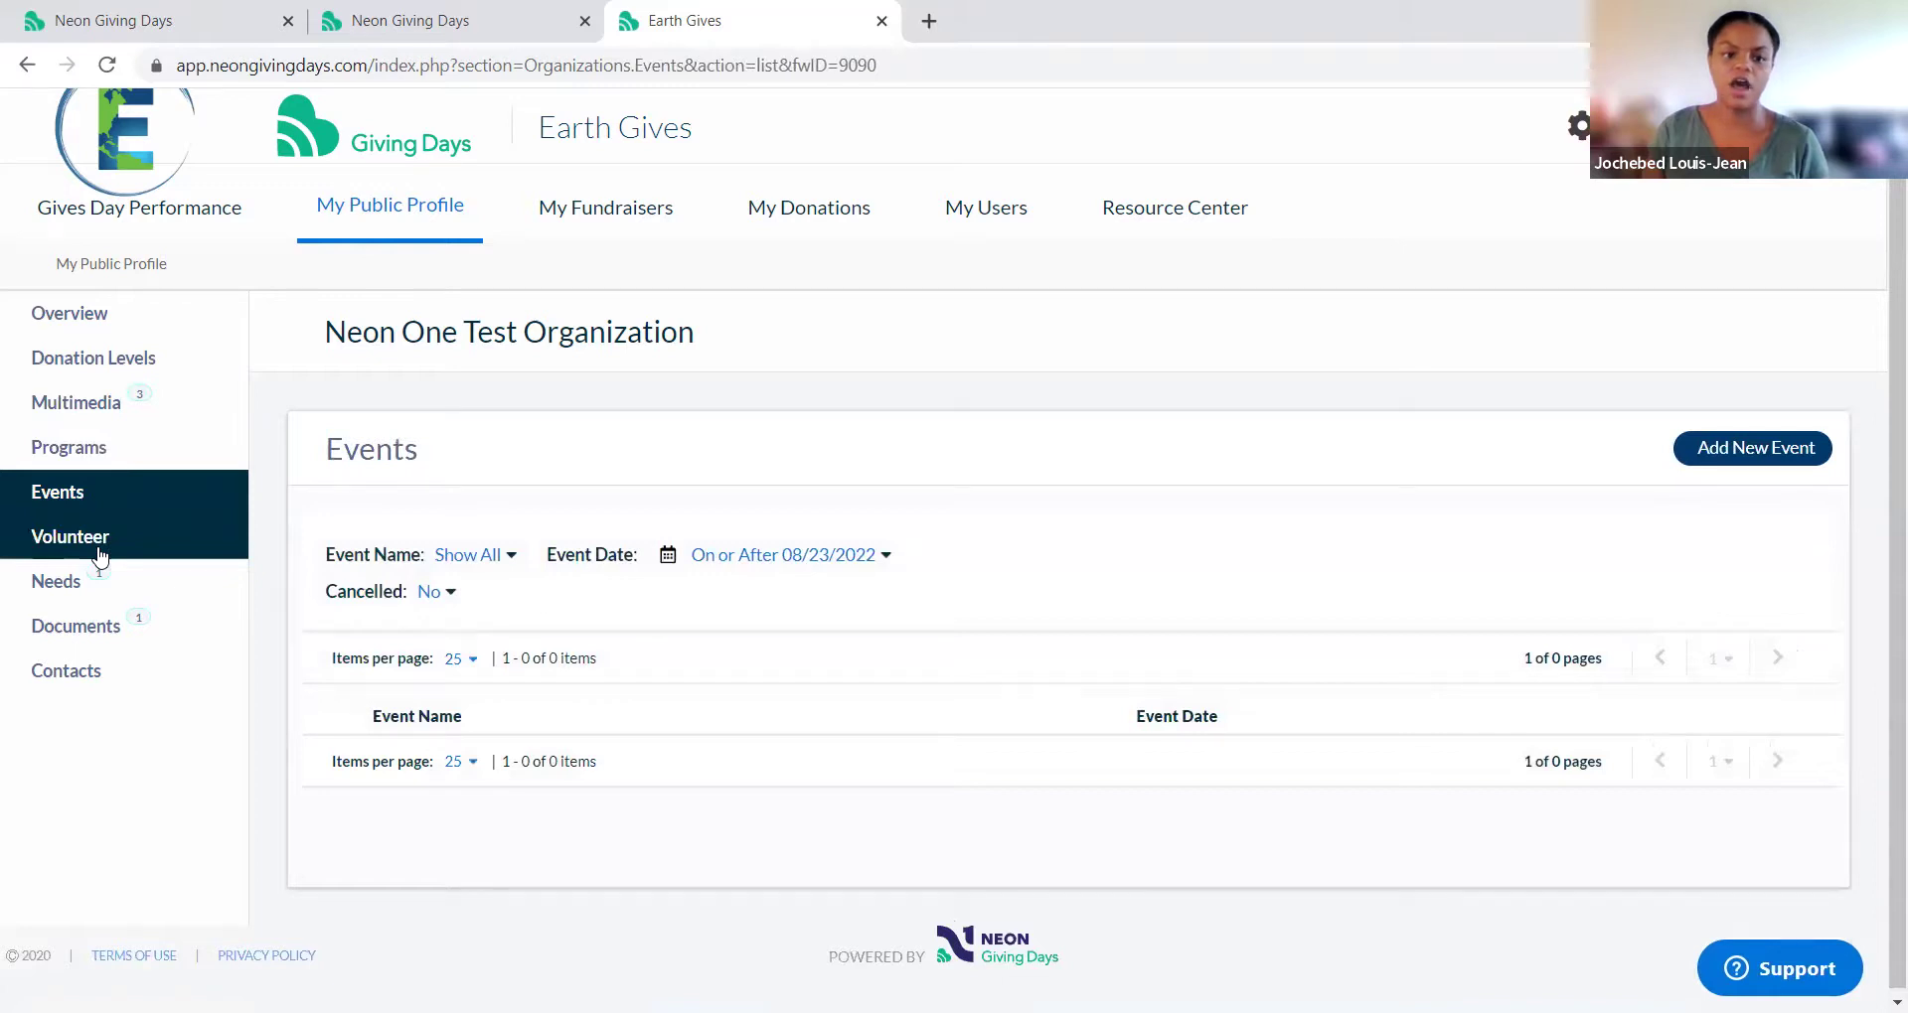
click(99, 546)
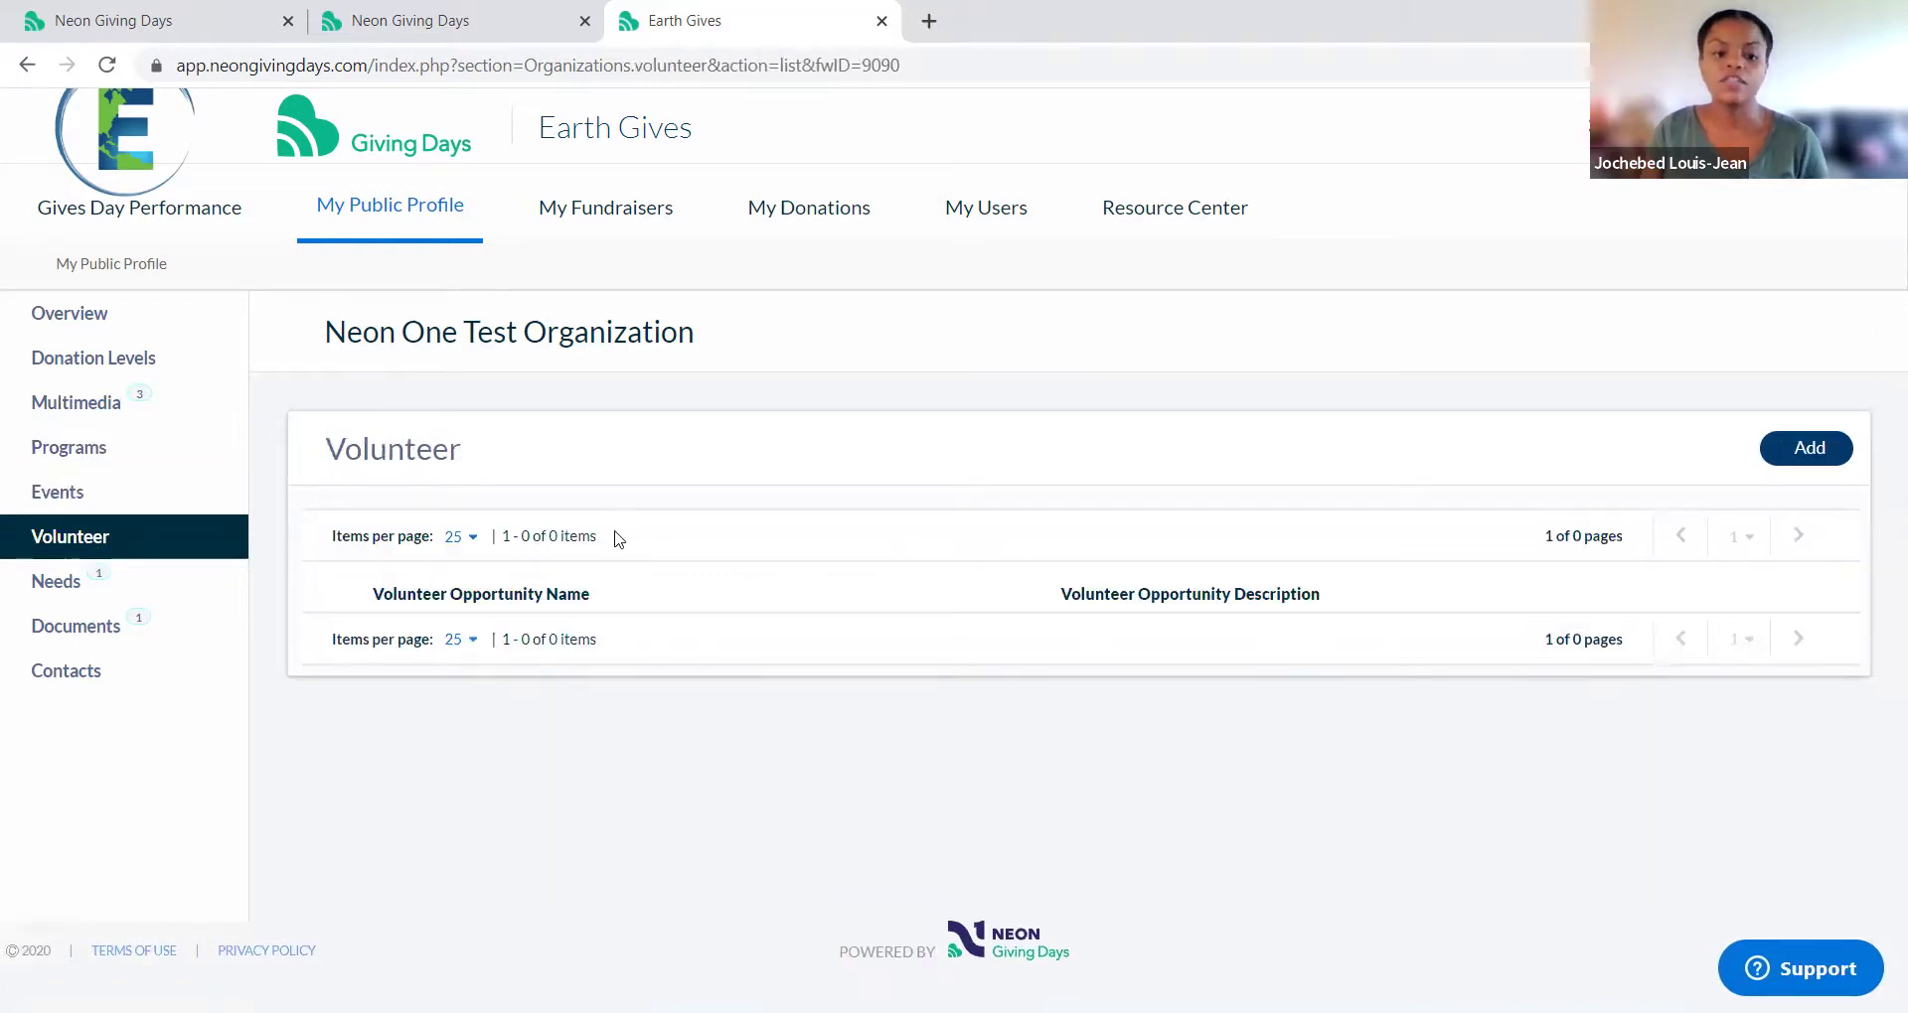
click(199, 586)
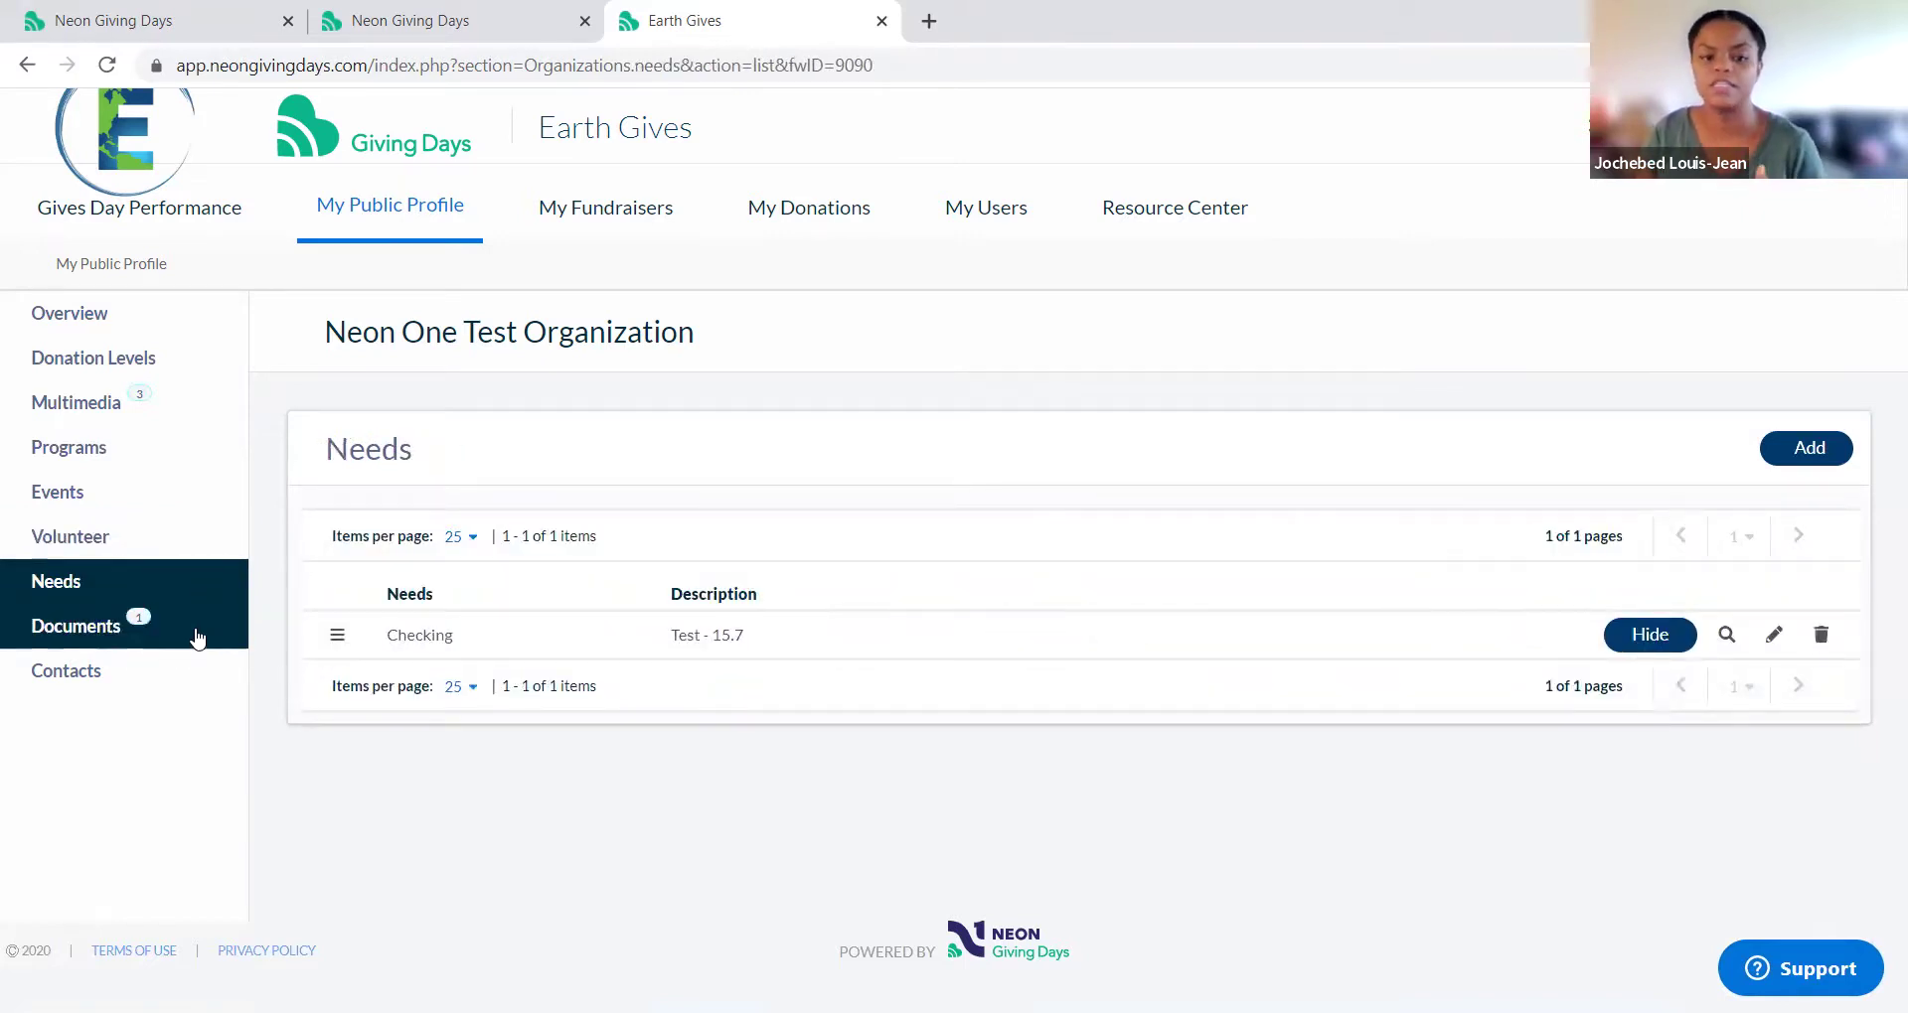
click(198, 636)
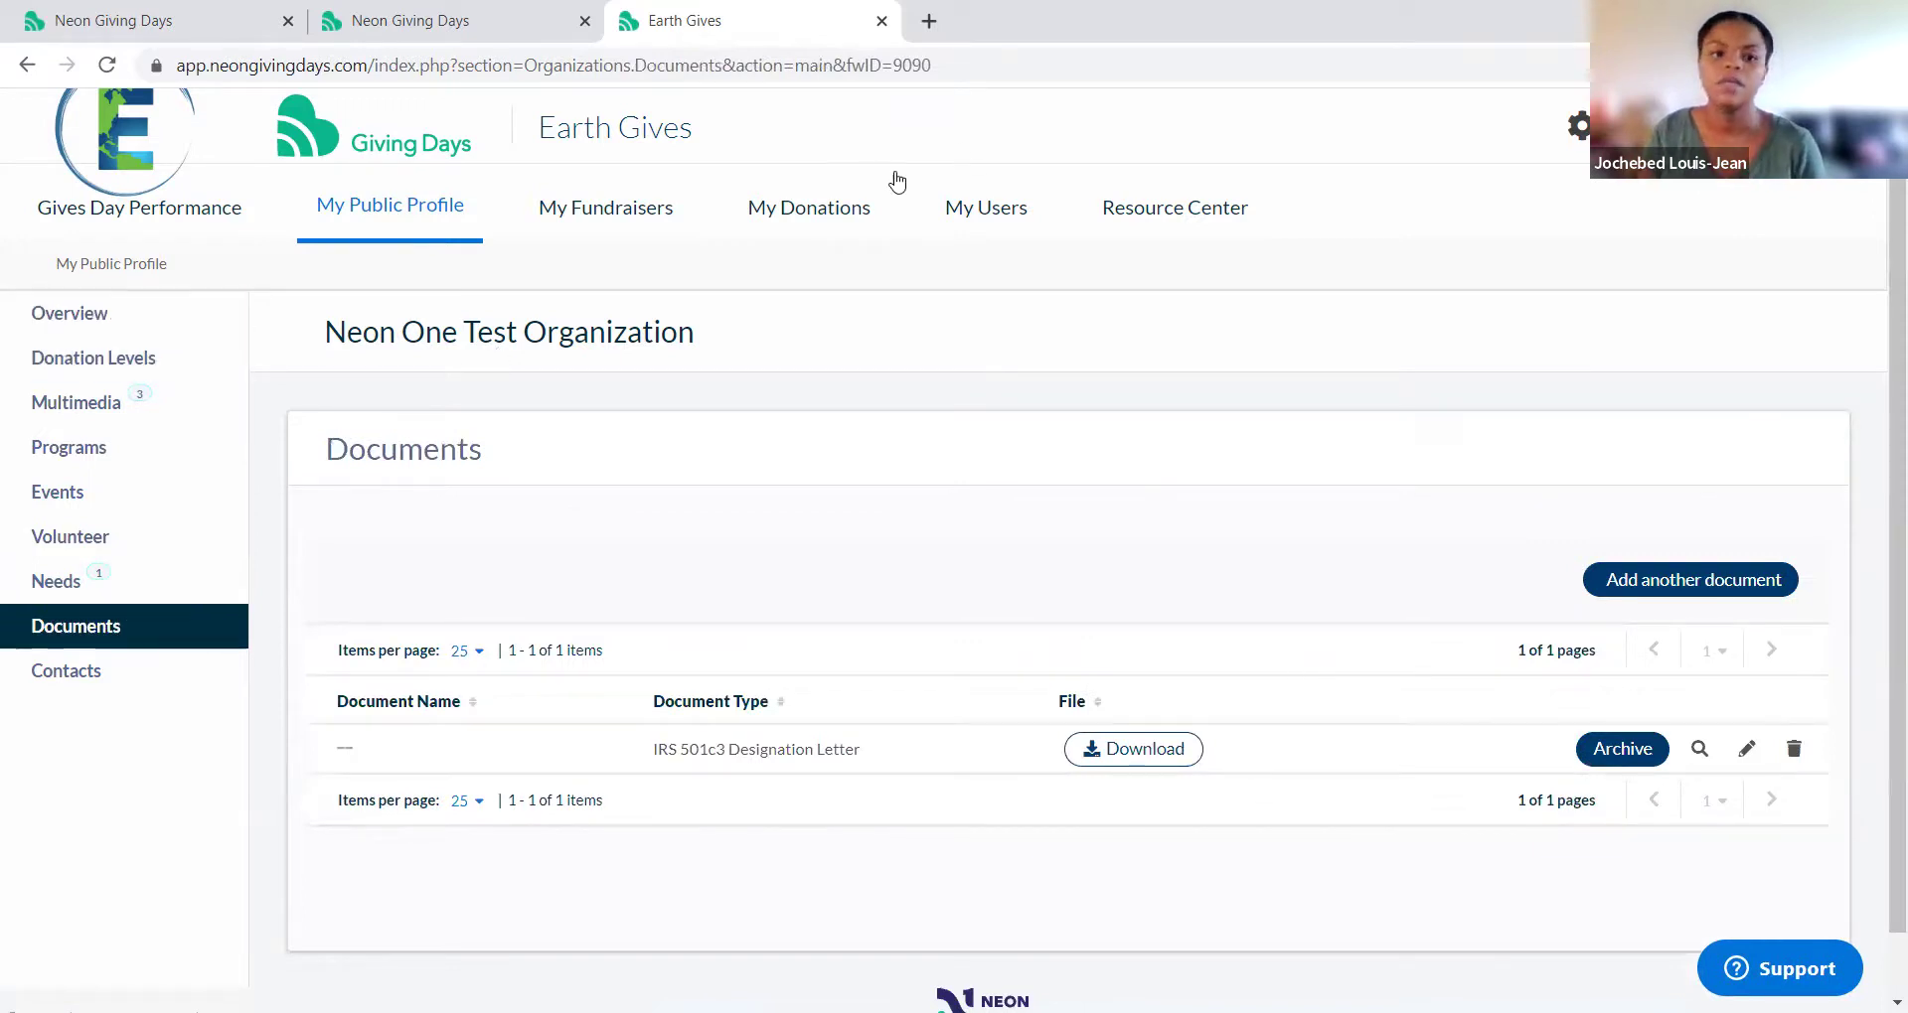
click(596, 236)
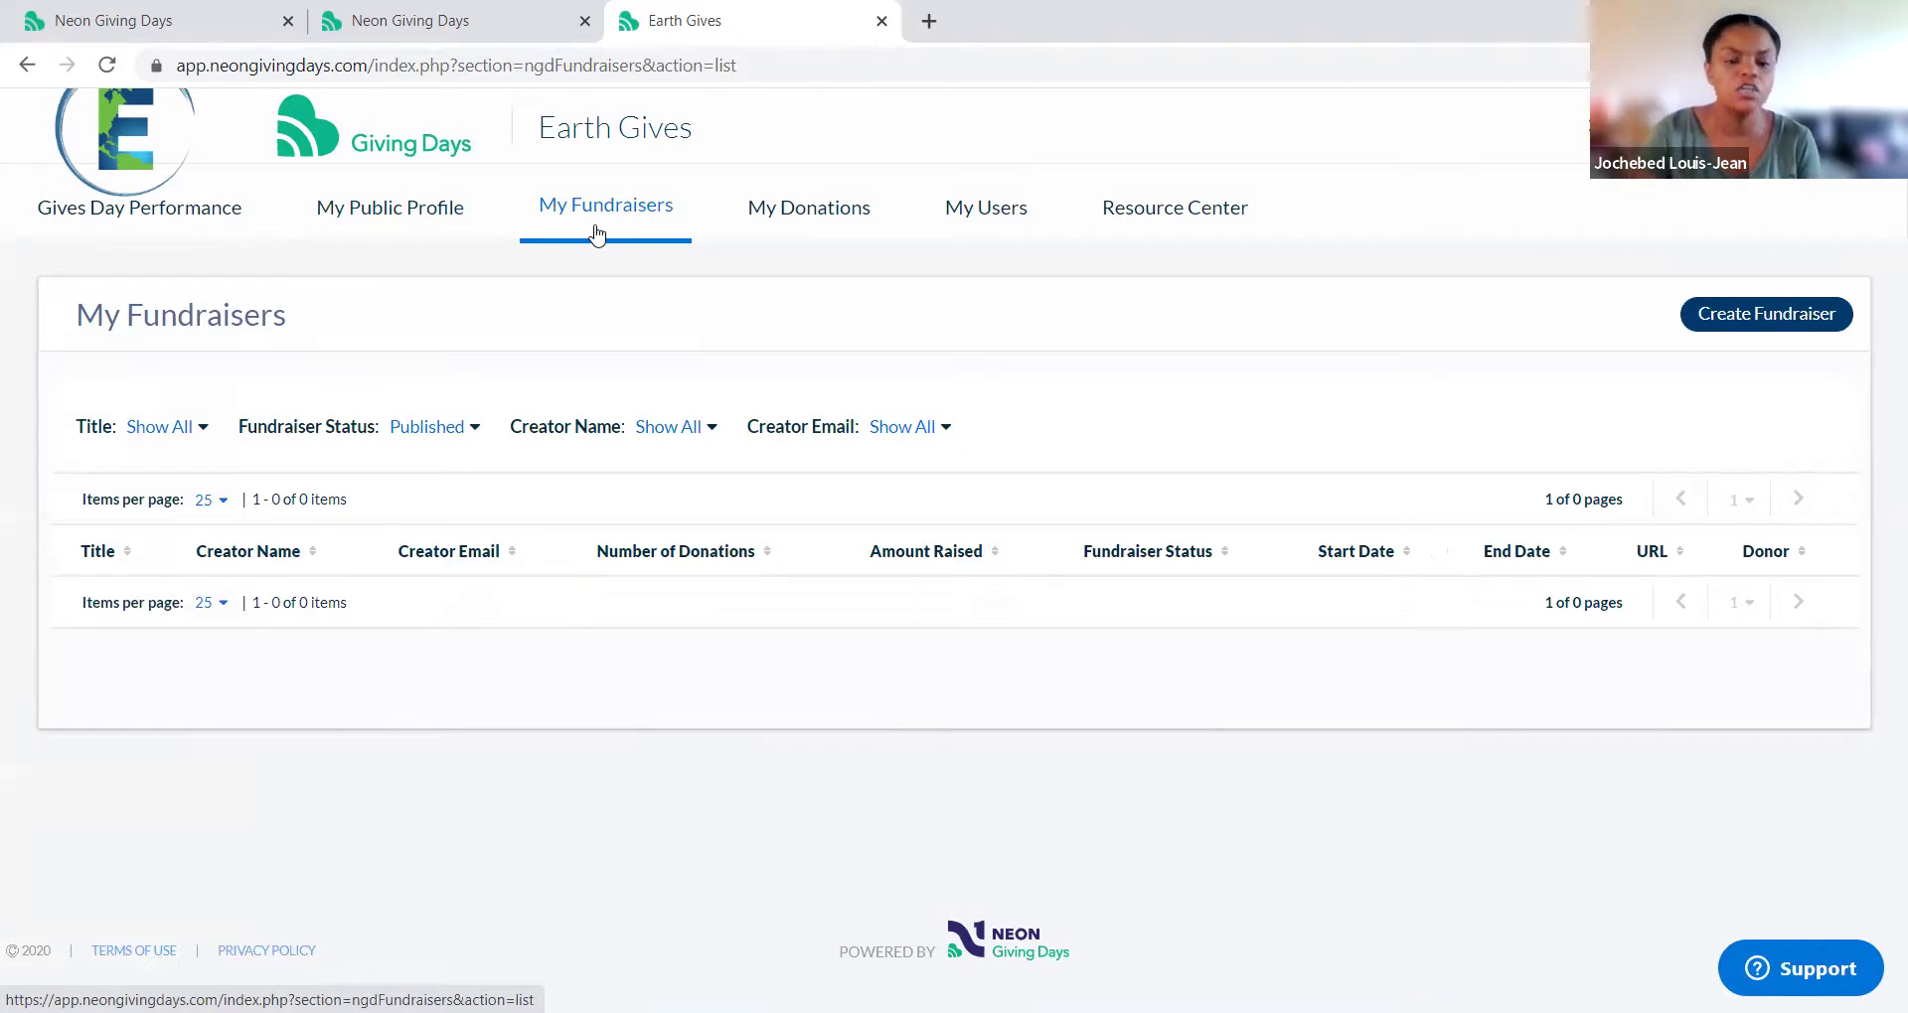
Step: Start a new fundraiser titled 'Title' with custom URL custom2022 and a $100 goal
click(1758, 316)
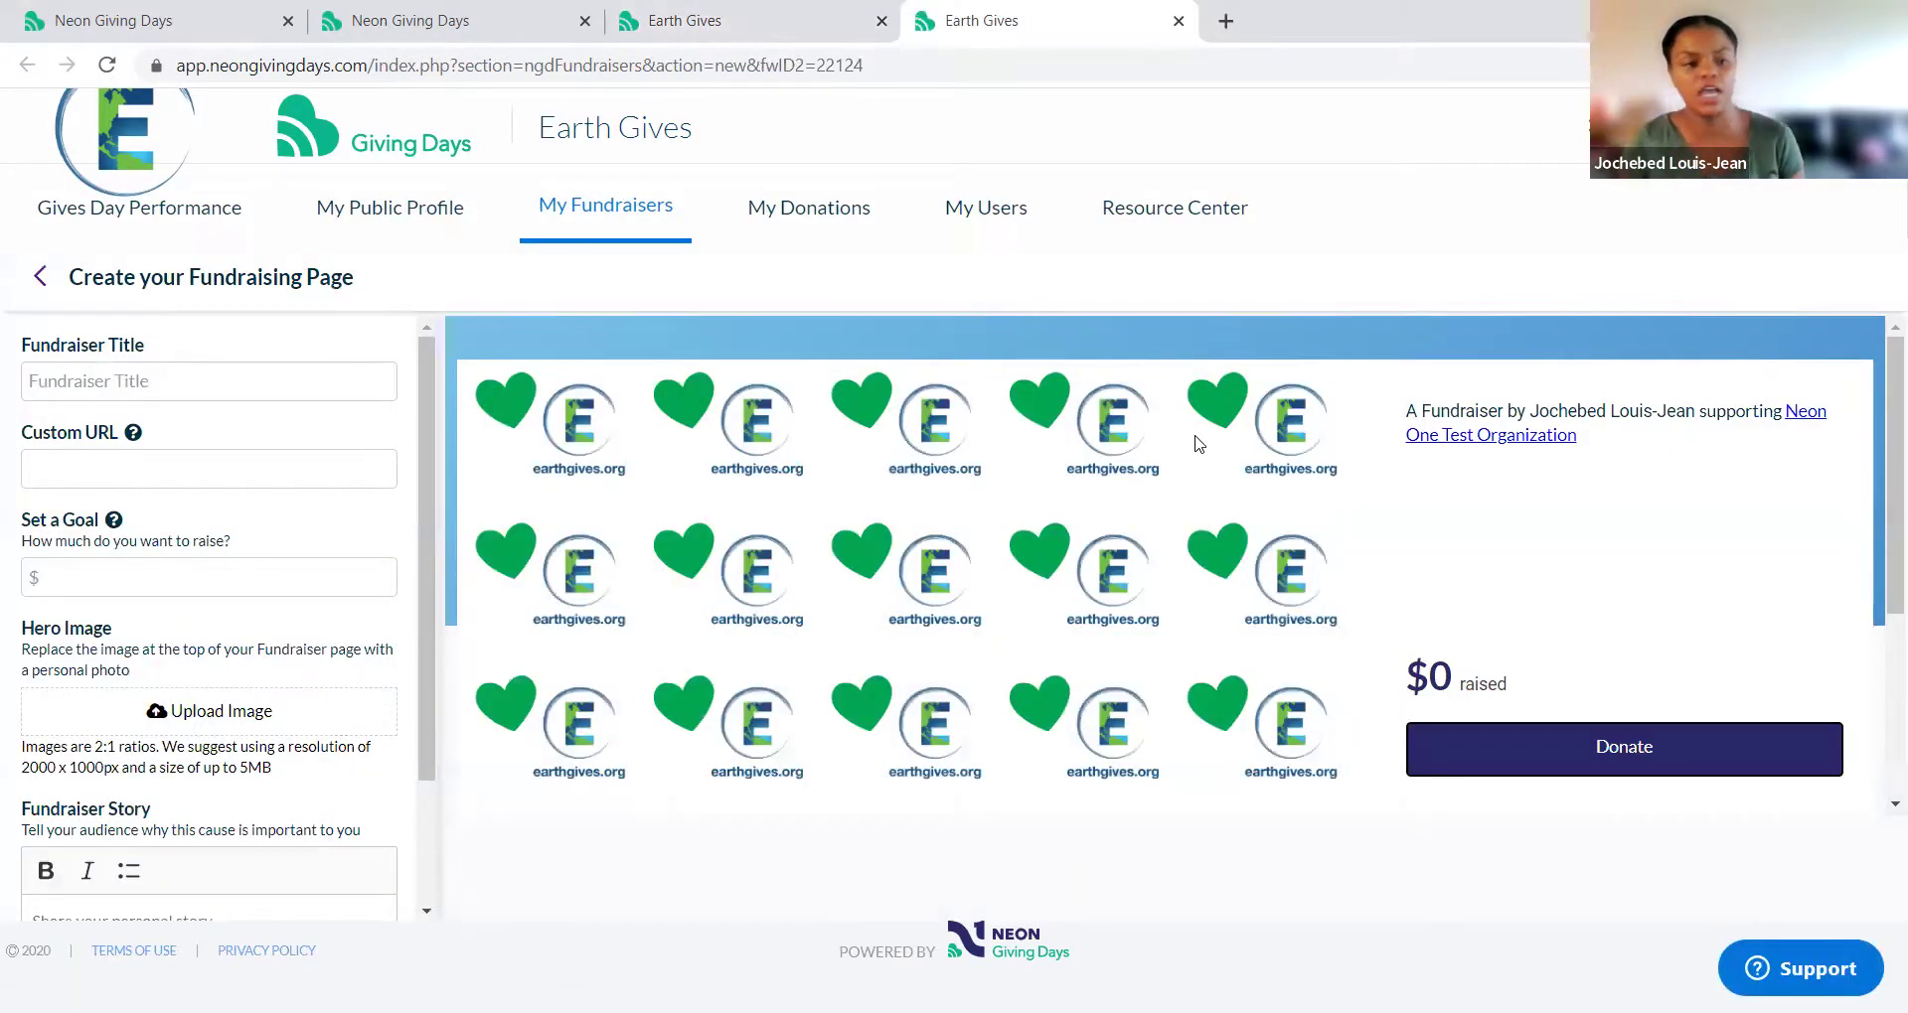
click(169, 389)
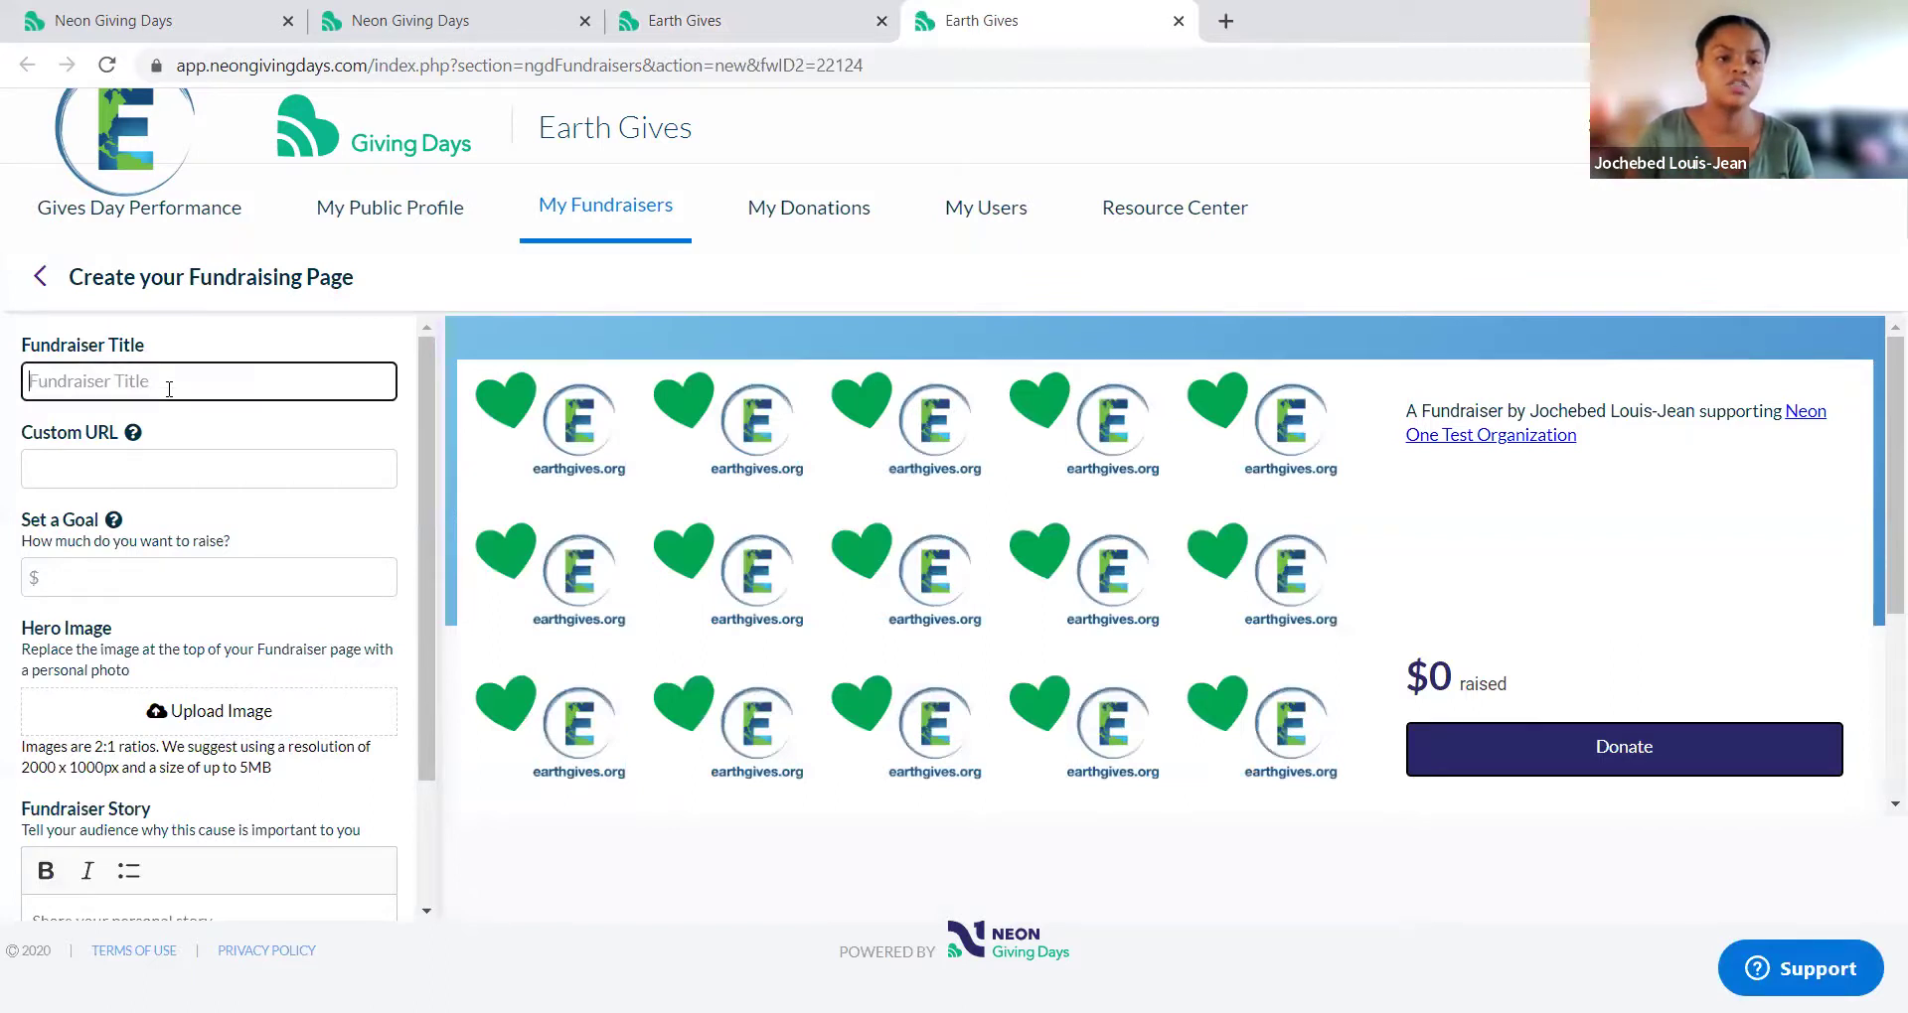
text(Titel)
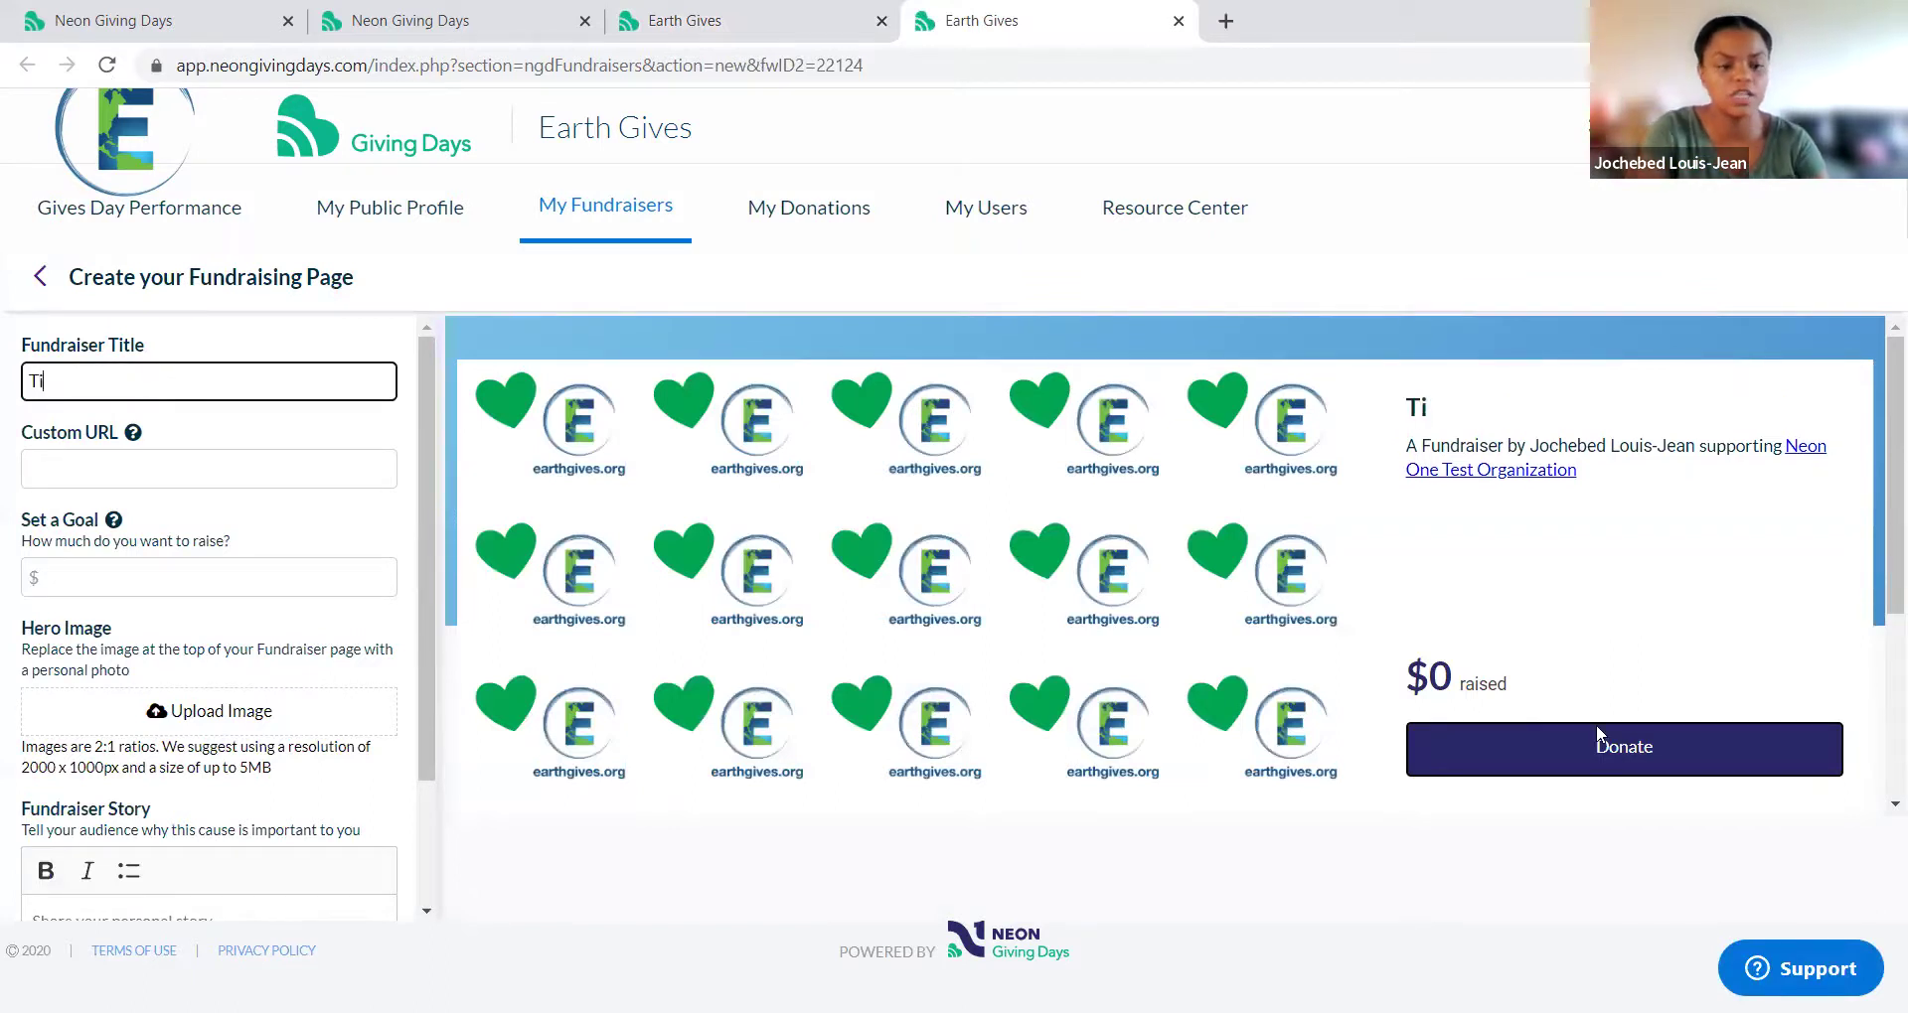
key(BackSpace)
key(BackSpace)
text(le)
key(Tab)
text(custom2022)
key(Tab)
text(100)
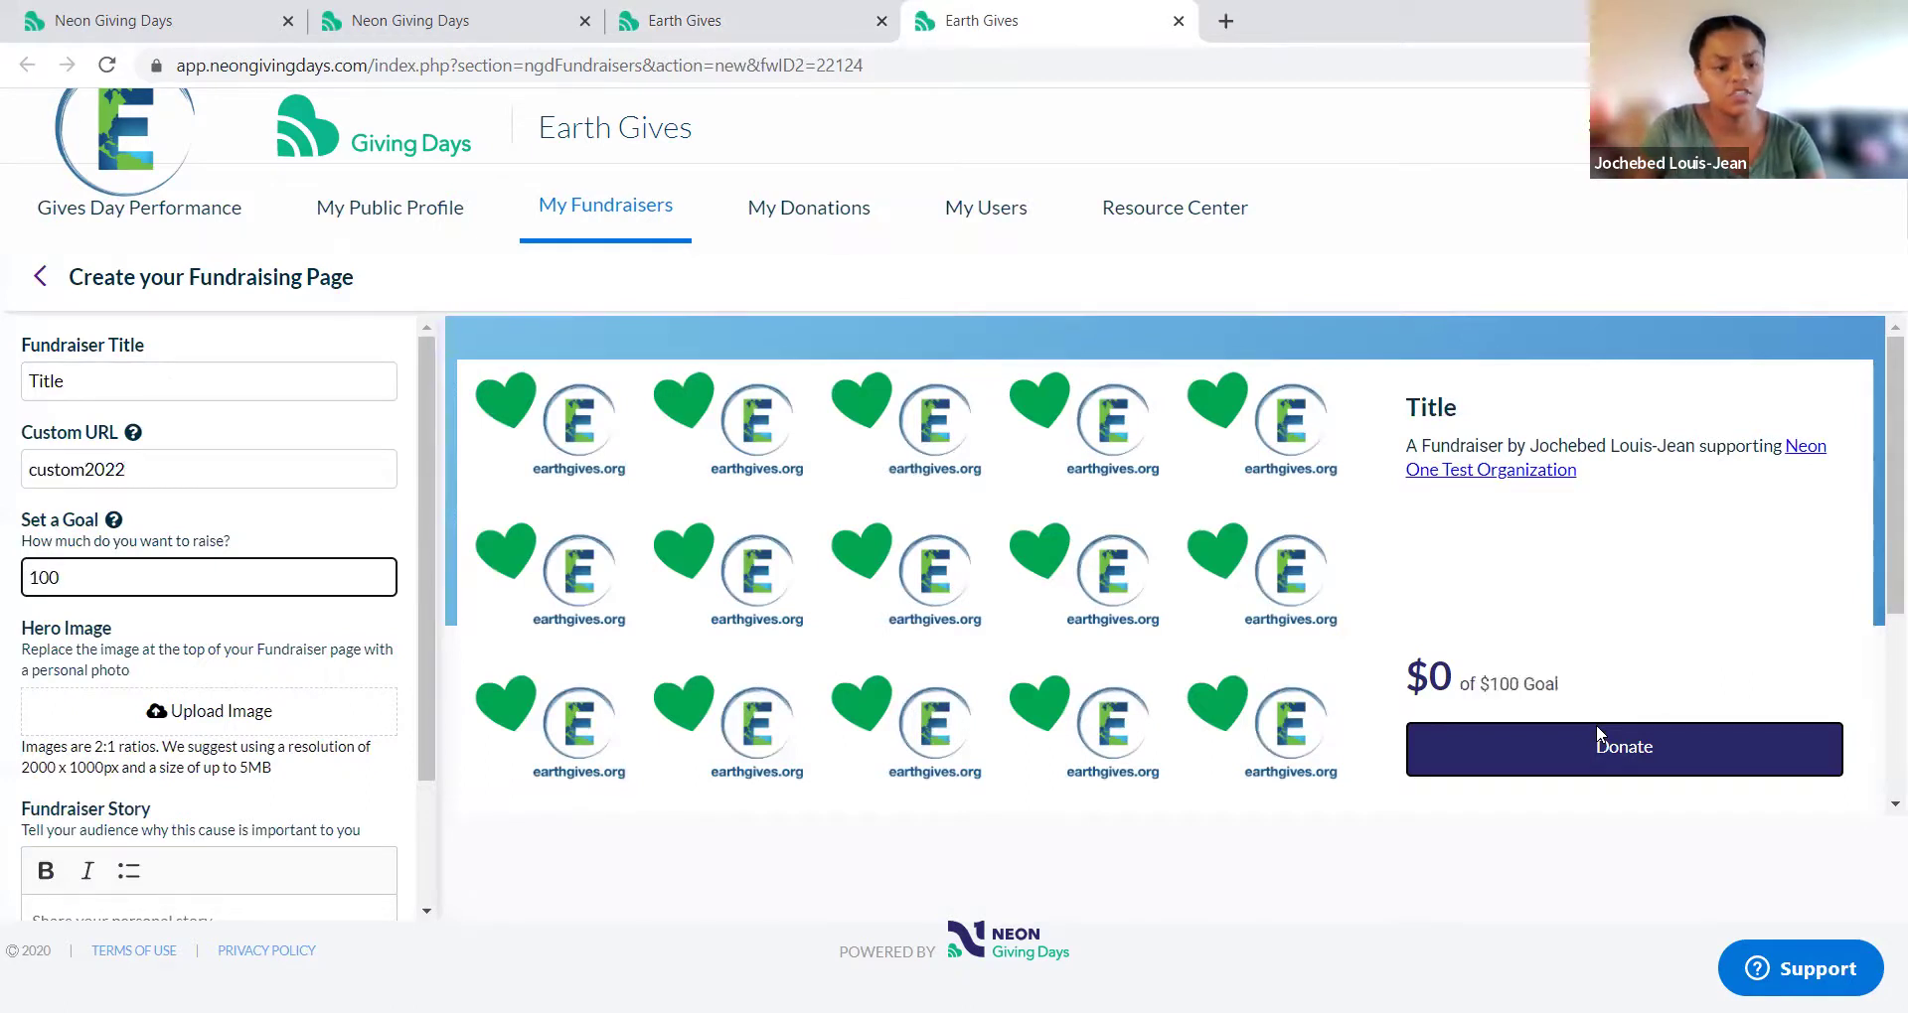
Step: Enter 'share your story' as the fundraiser story
scroll(237, 713, down, 2)
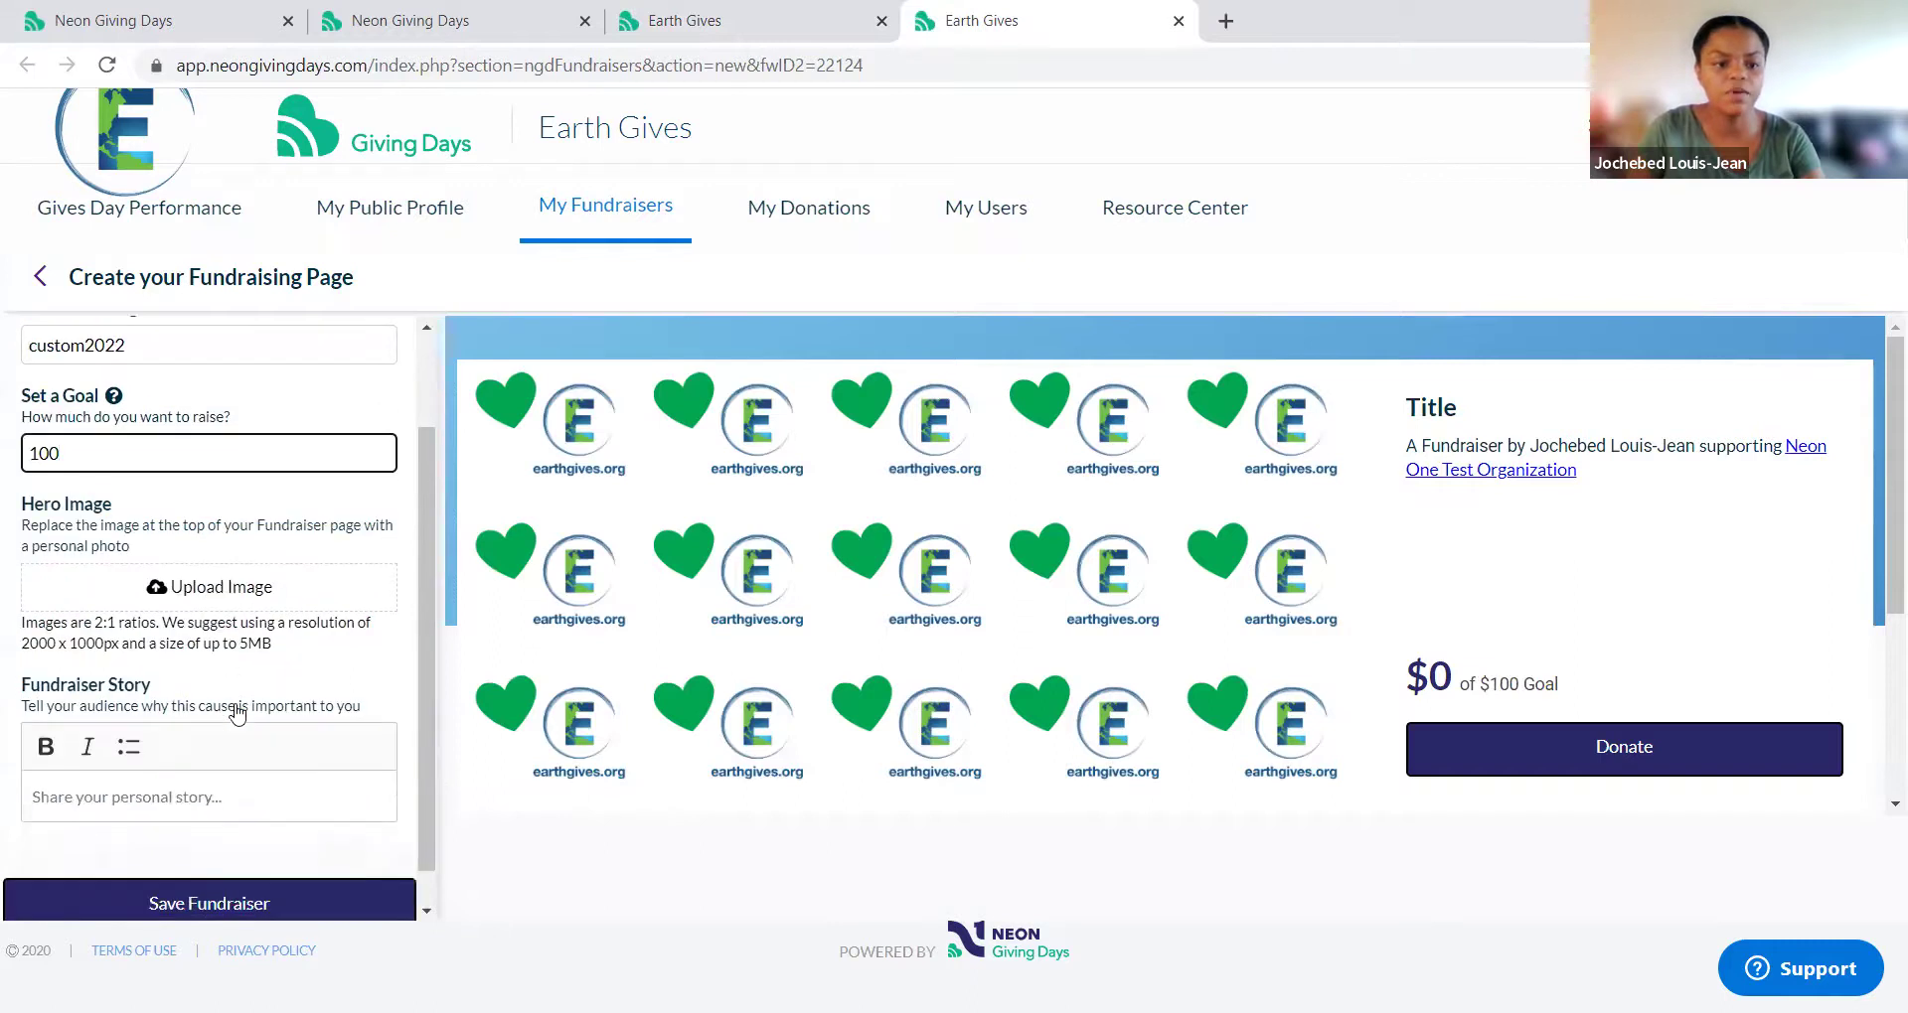
click(266, 801)
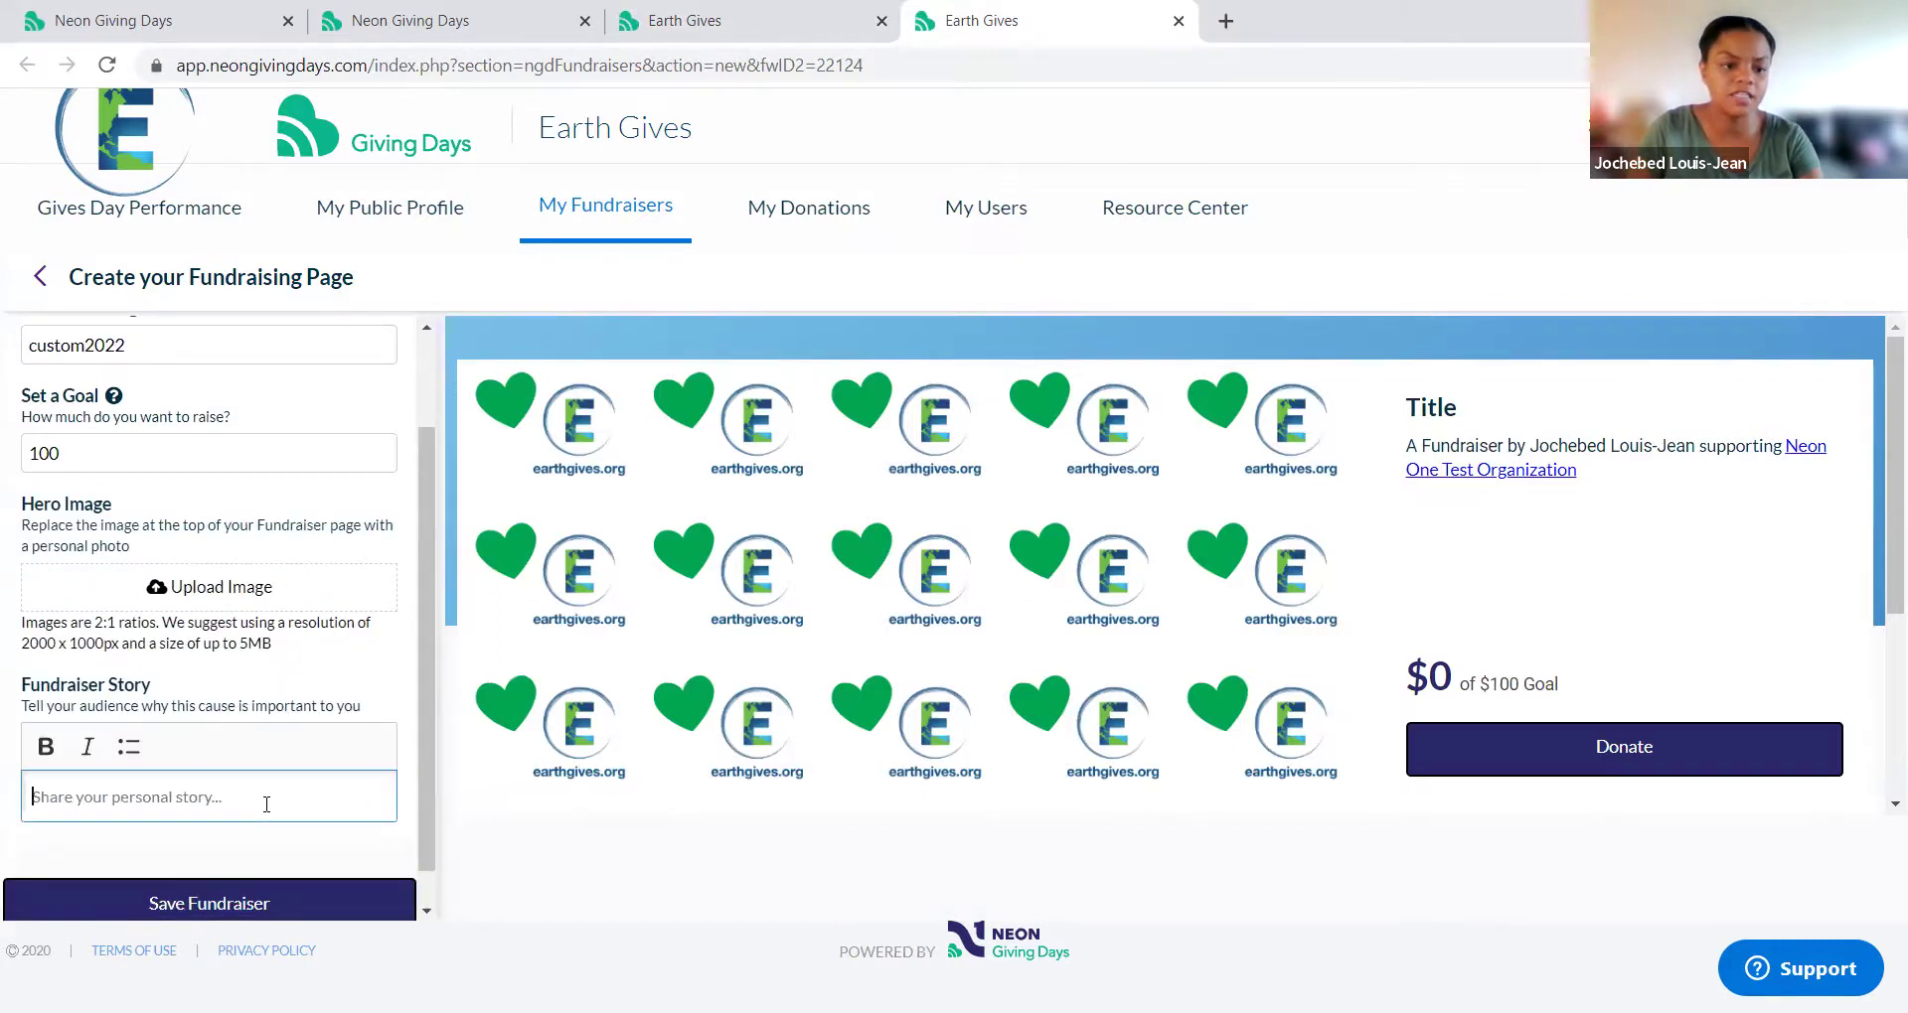
text(share y)
key(BackSpace)
key(BackSpace)
text(your story)
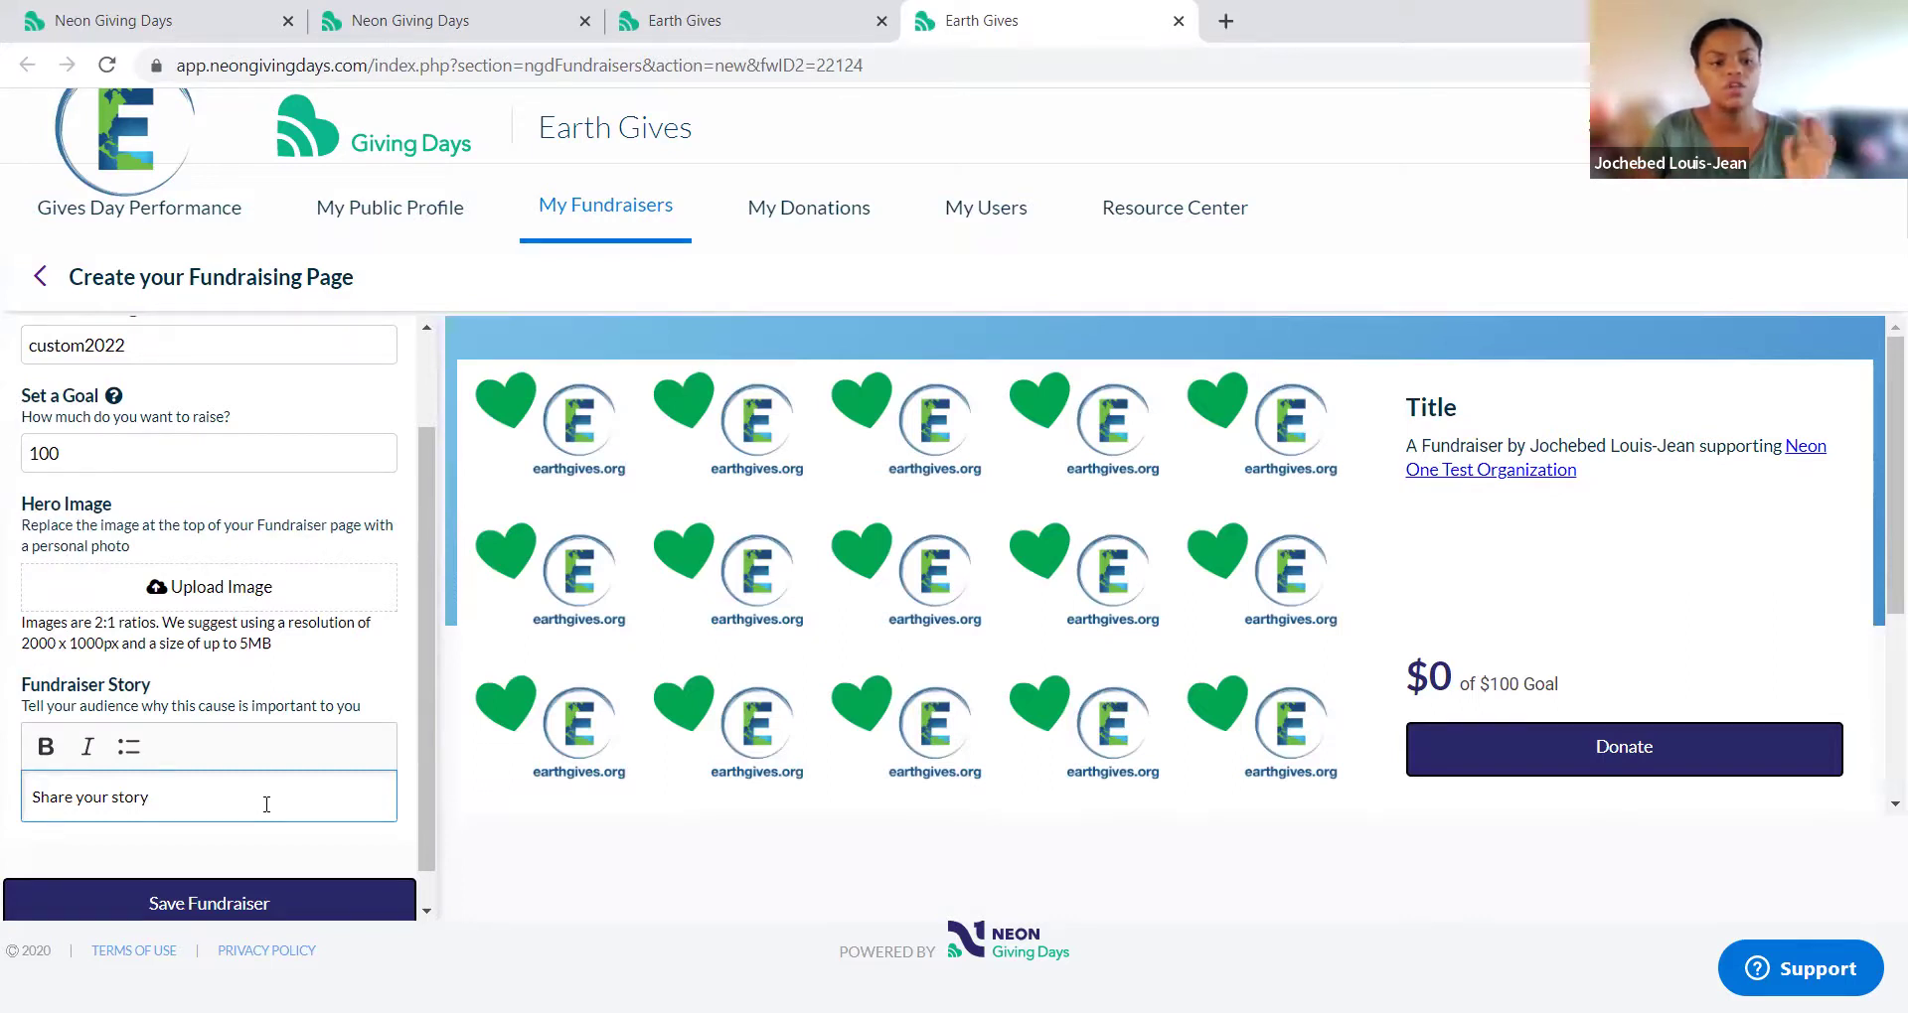
Step: Save the 'Title' fundraiser so it is listed as Published in My Fundraisers
click(183, 906)
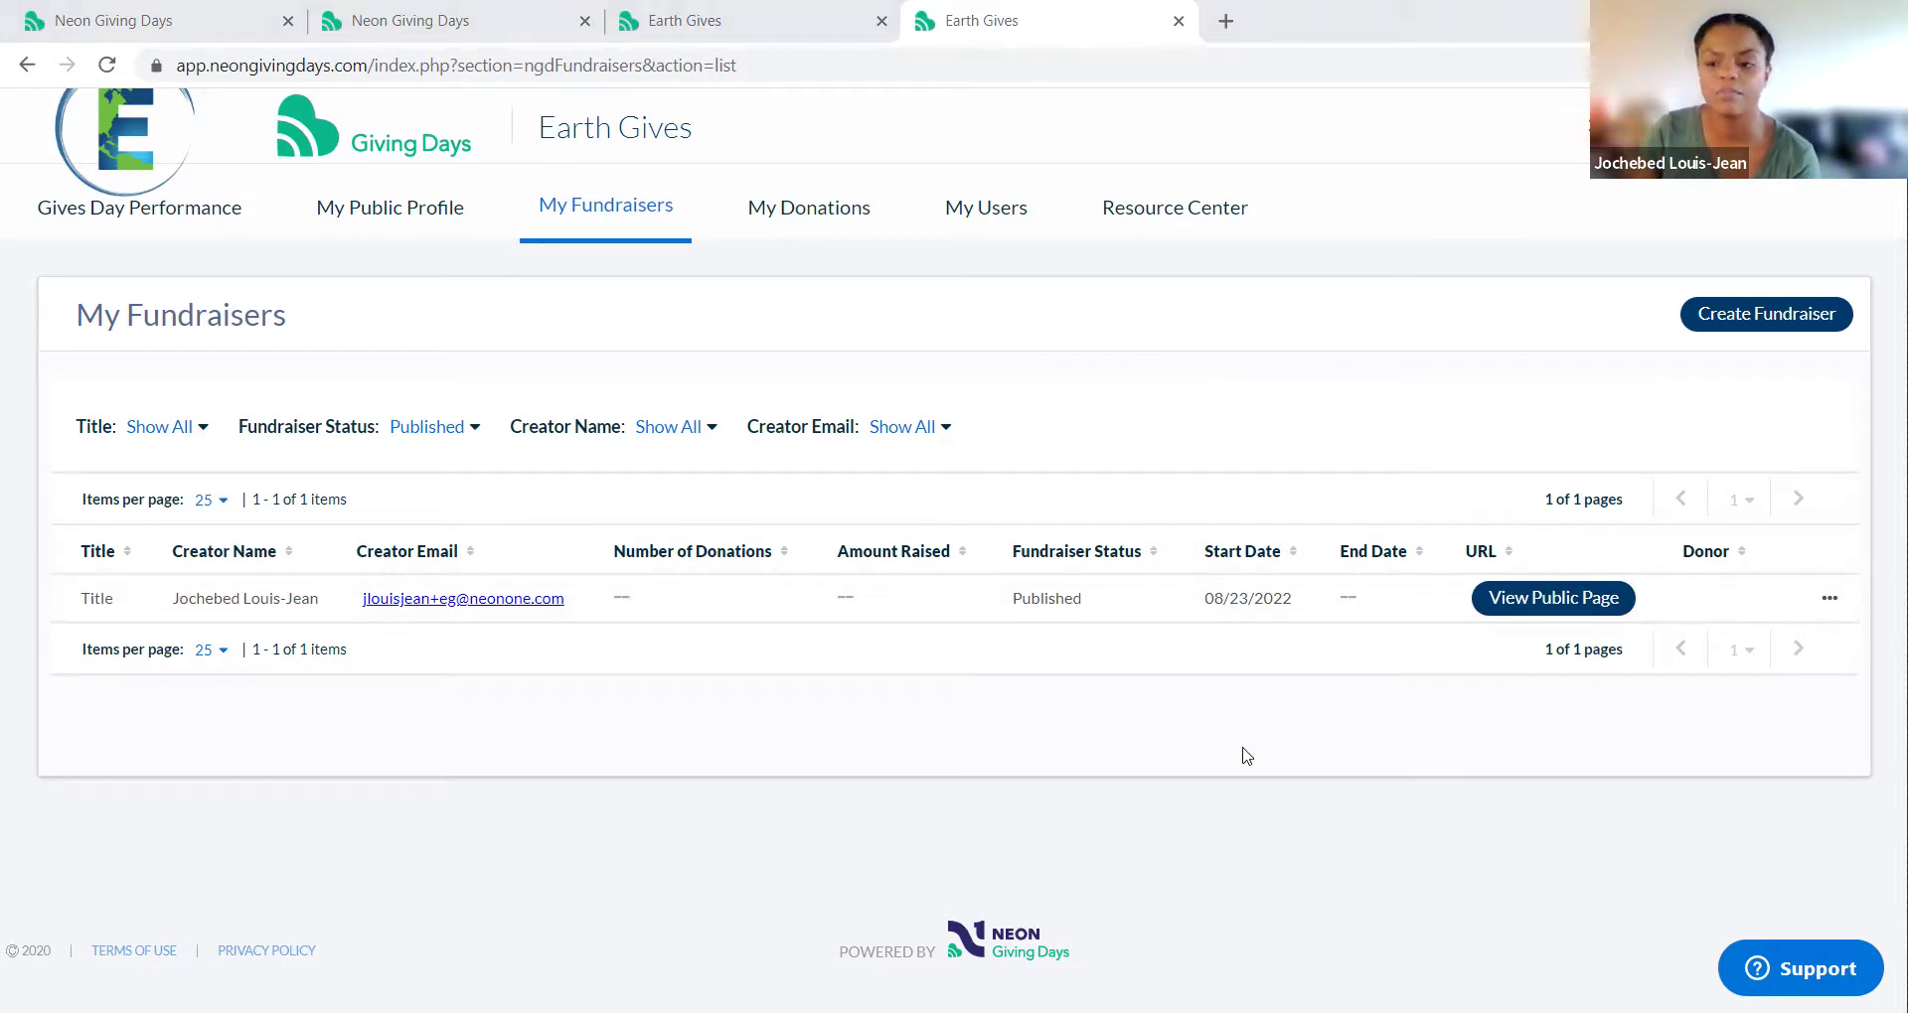
Step: View the public page, then edit the fundraiser's title to 'Title 2022' and save
click(1549, 598)
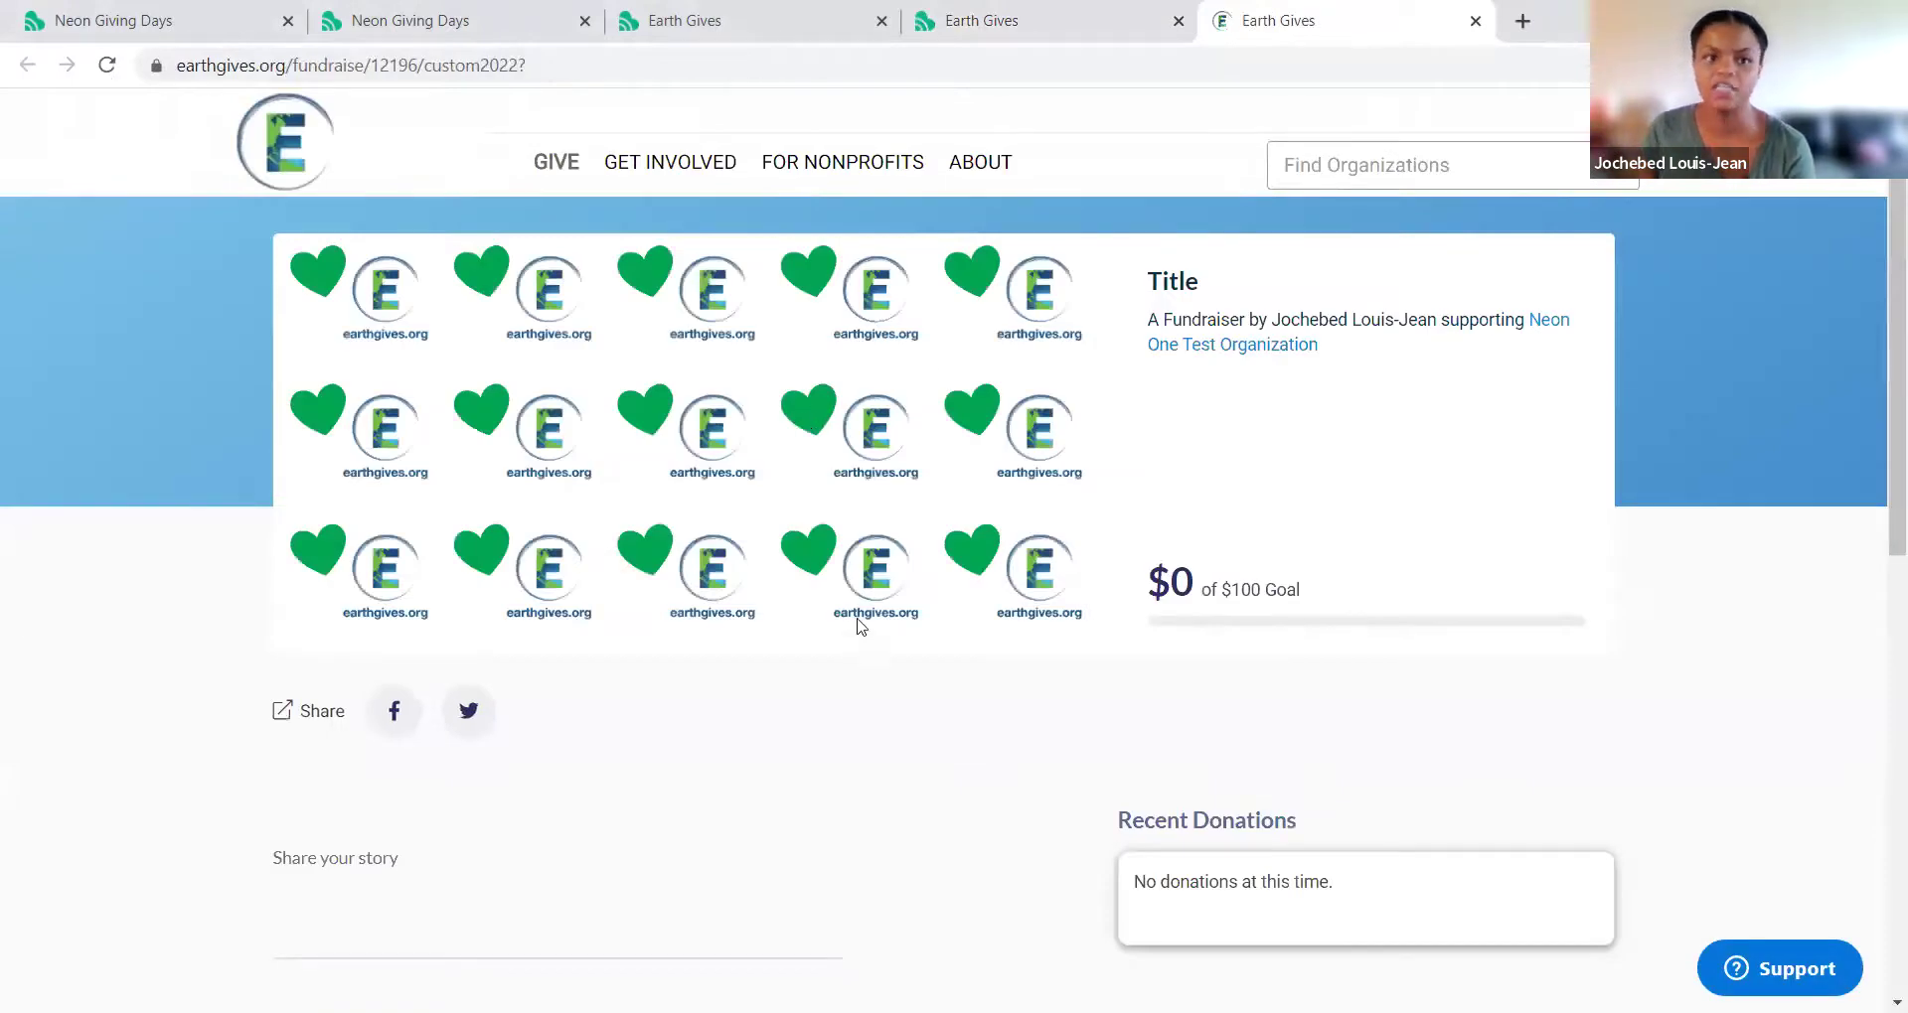
click(974, 18)
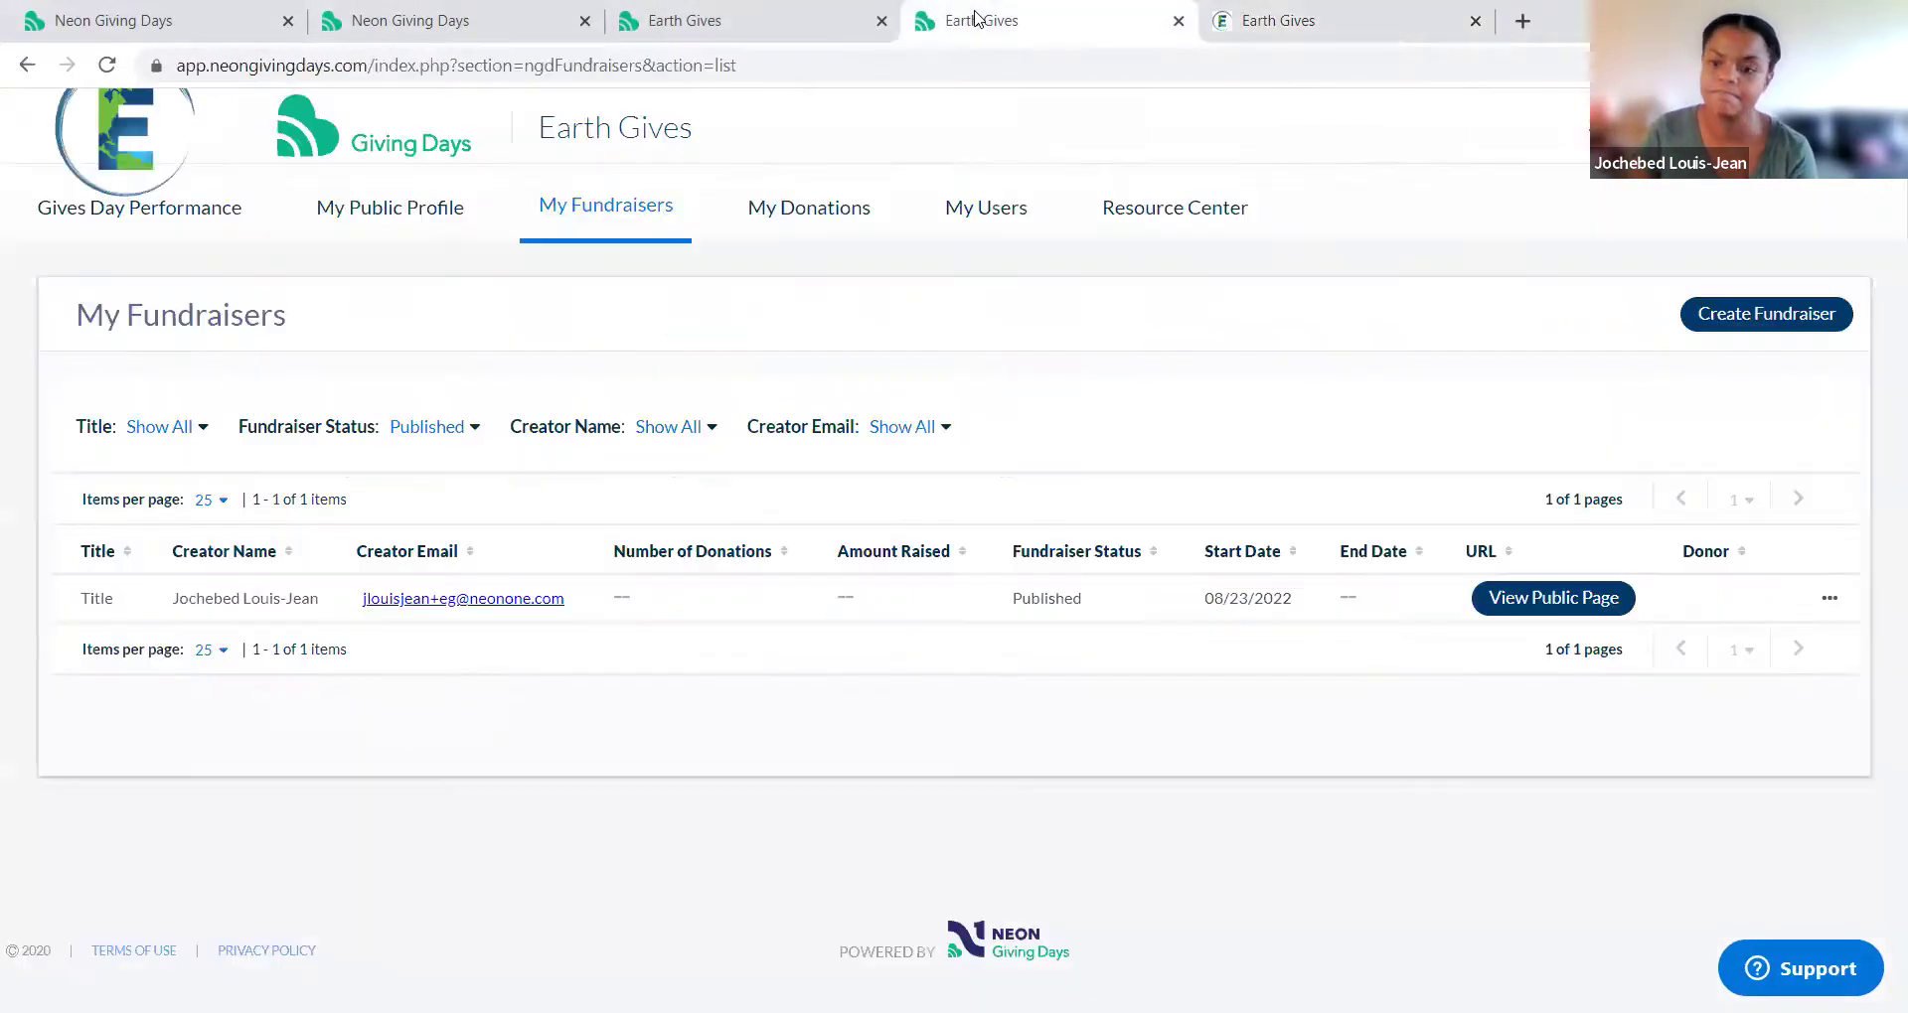
click(1830, 601)
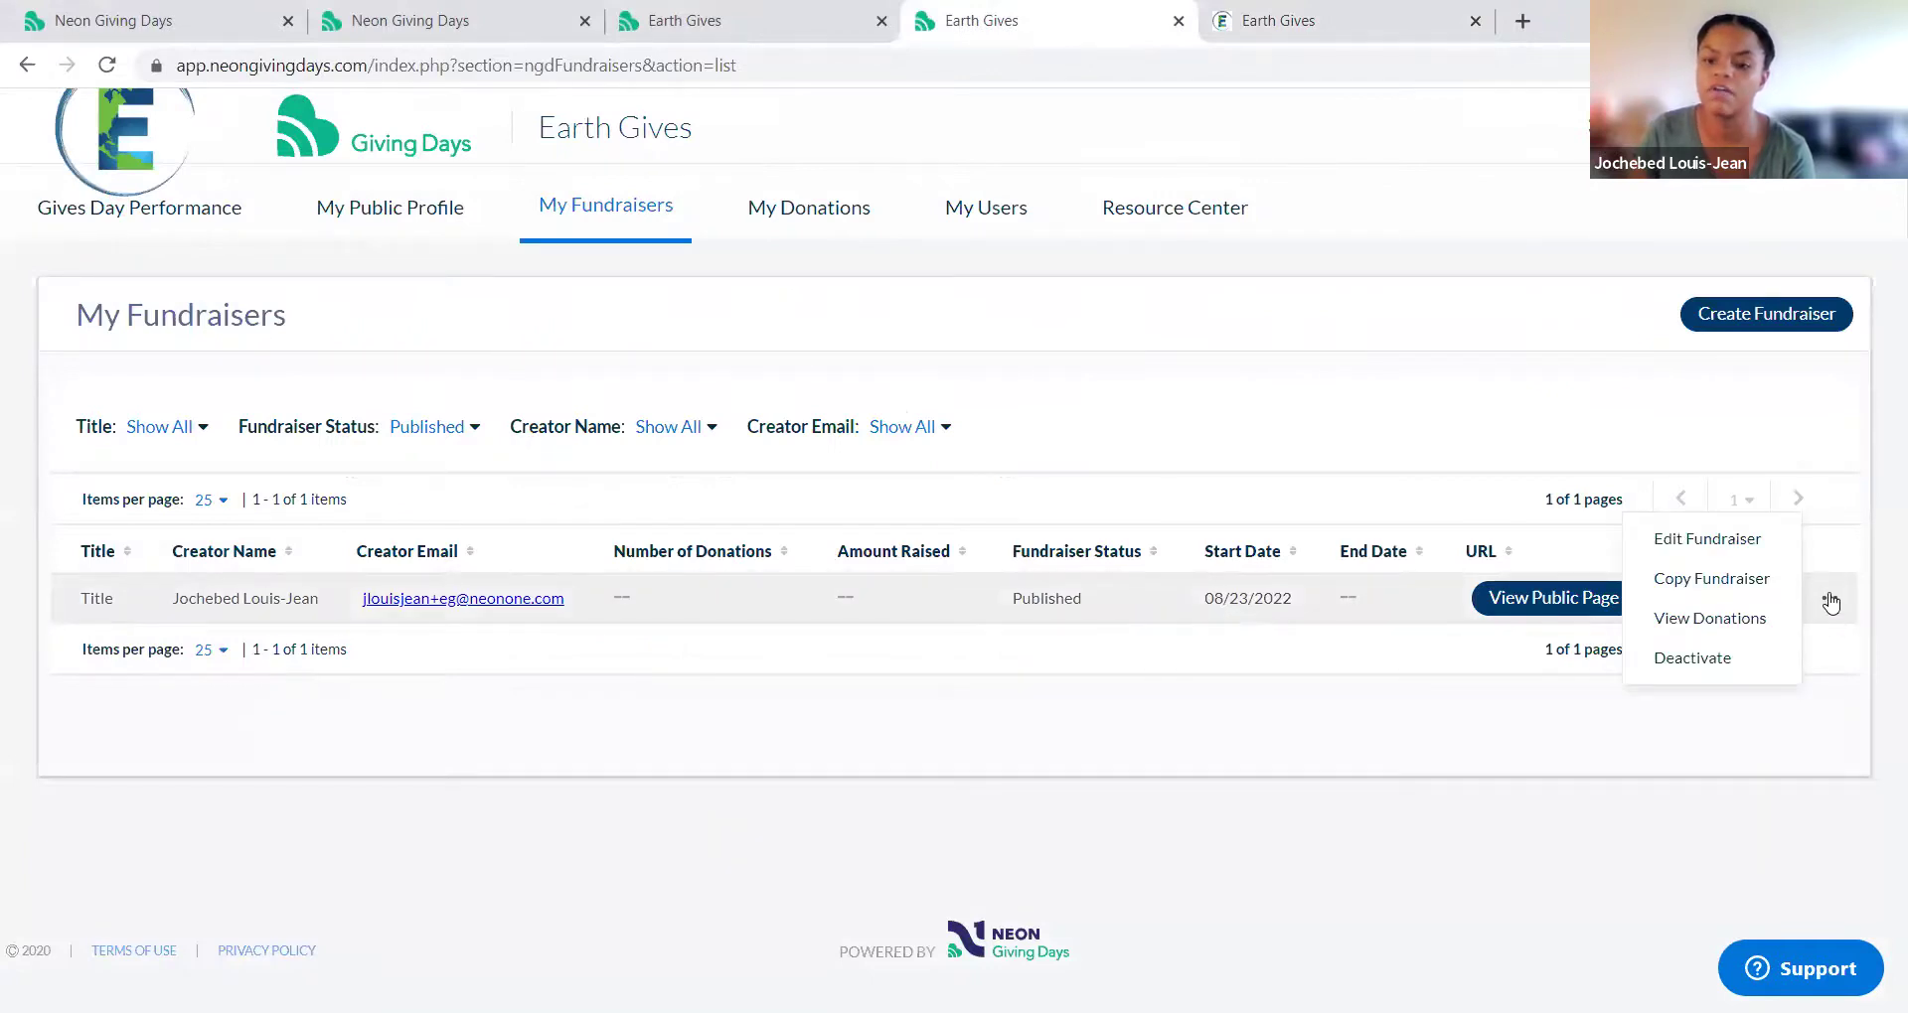
click(1764, 549)
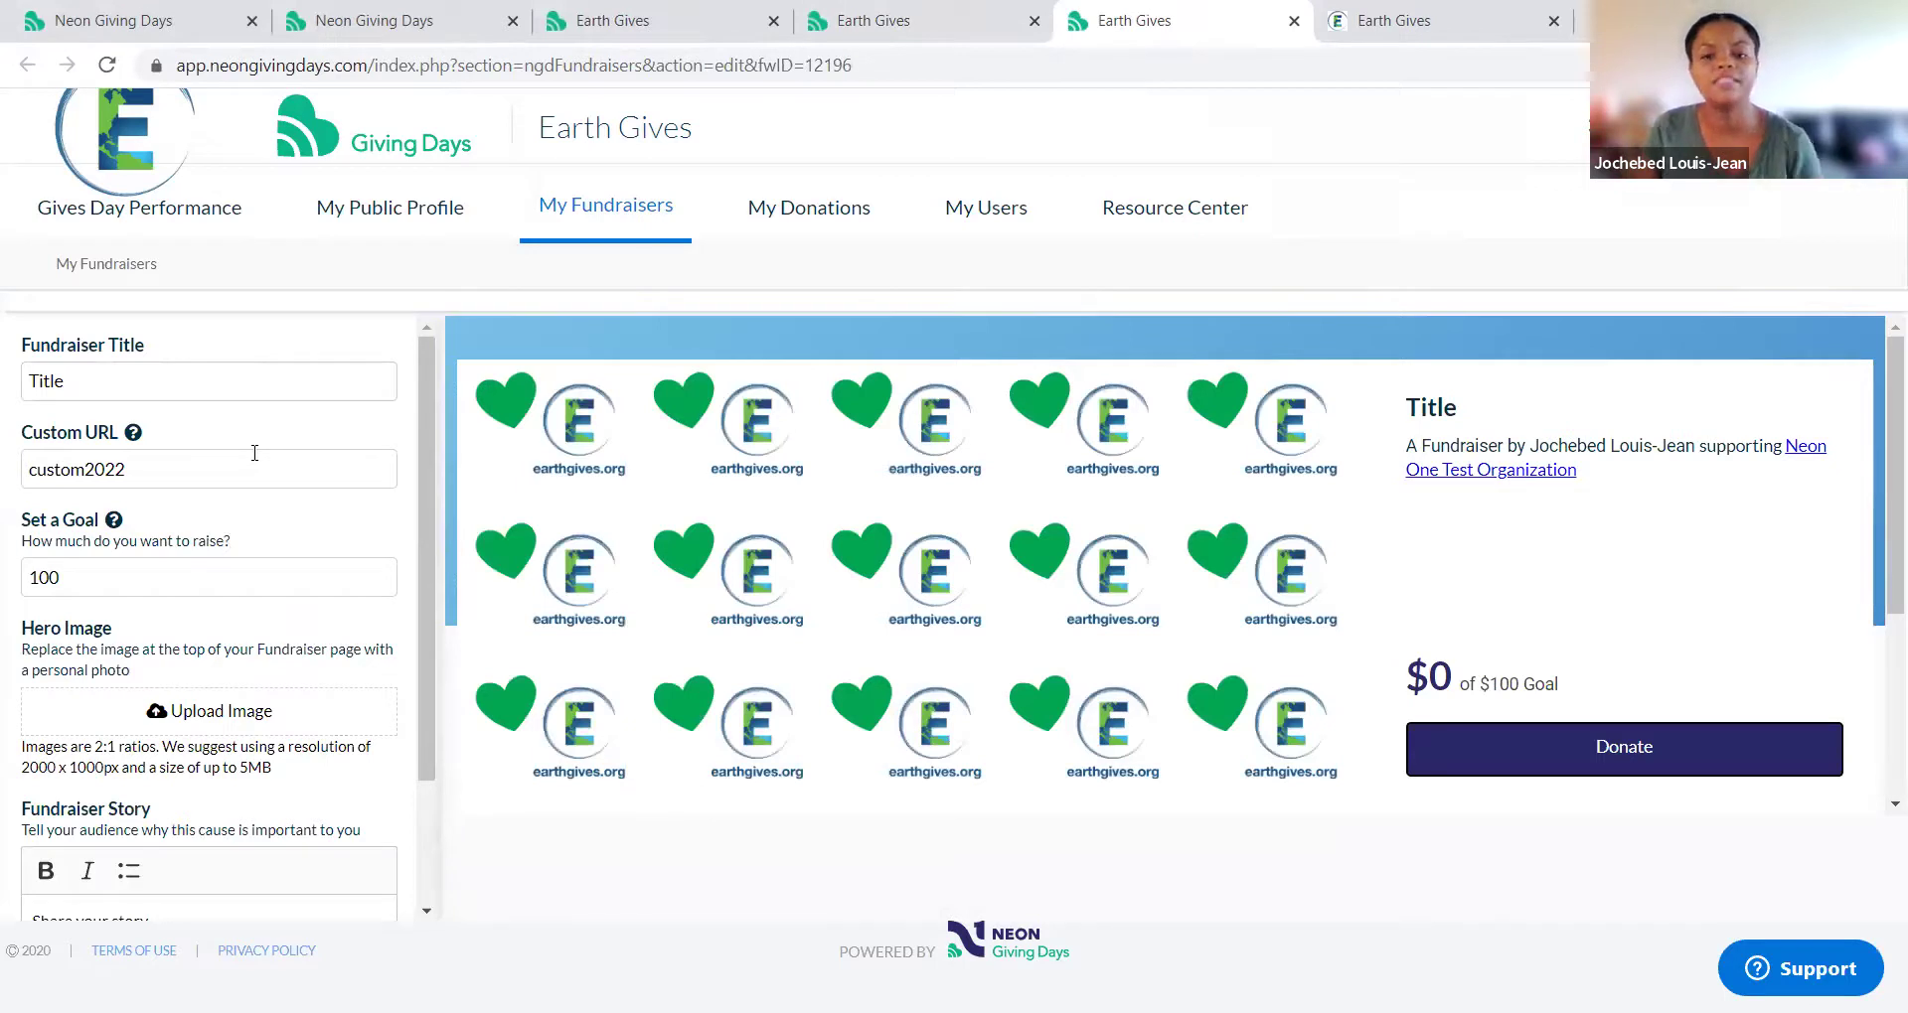
click(226, 382)
text(2022)
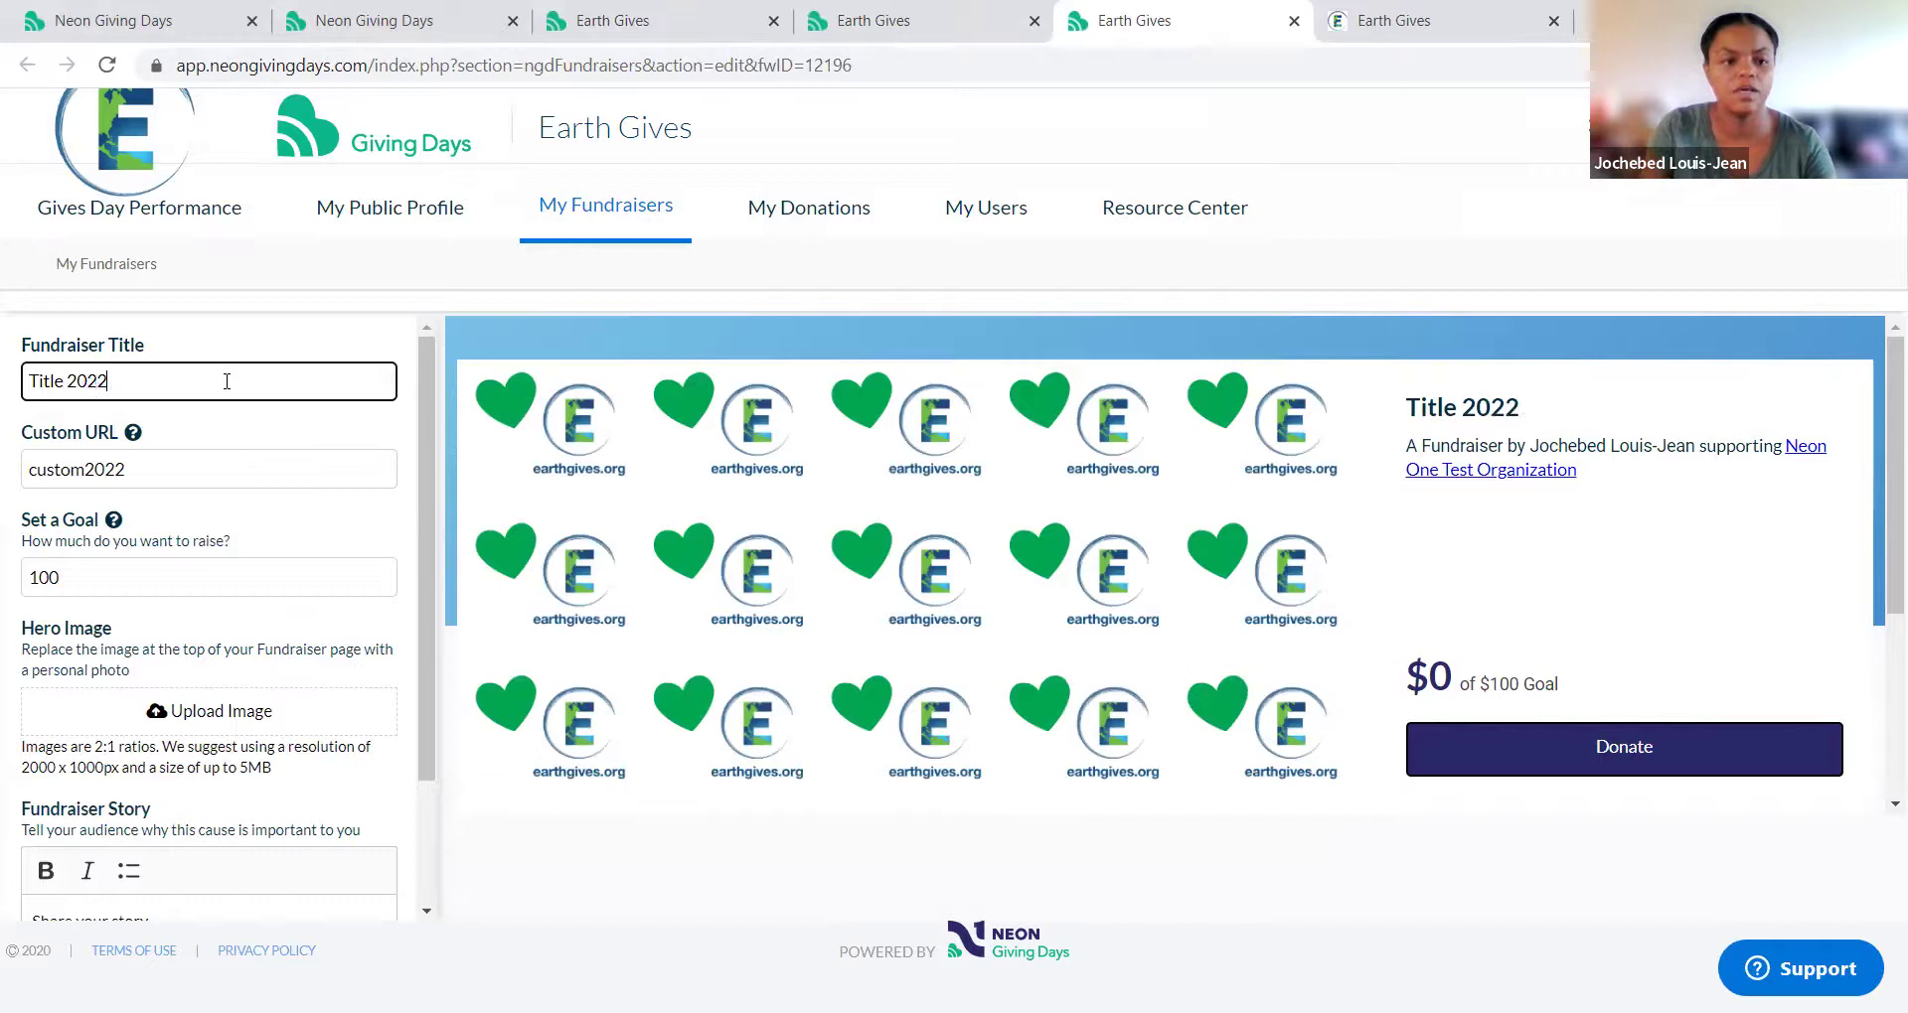
scroll(229, 596, down, 3)
click(239, 889)
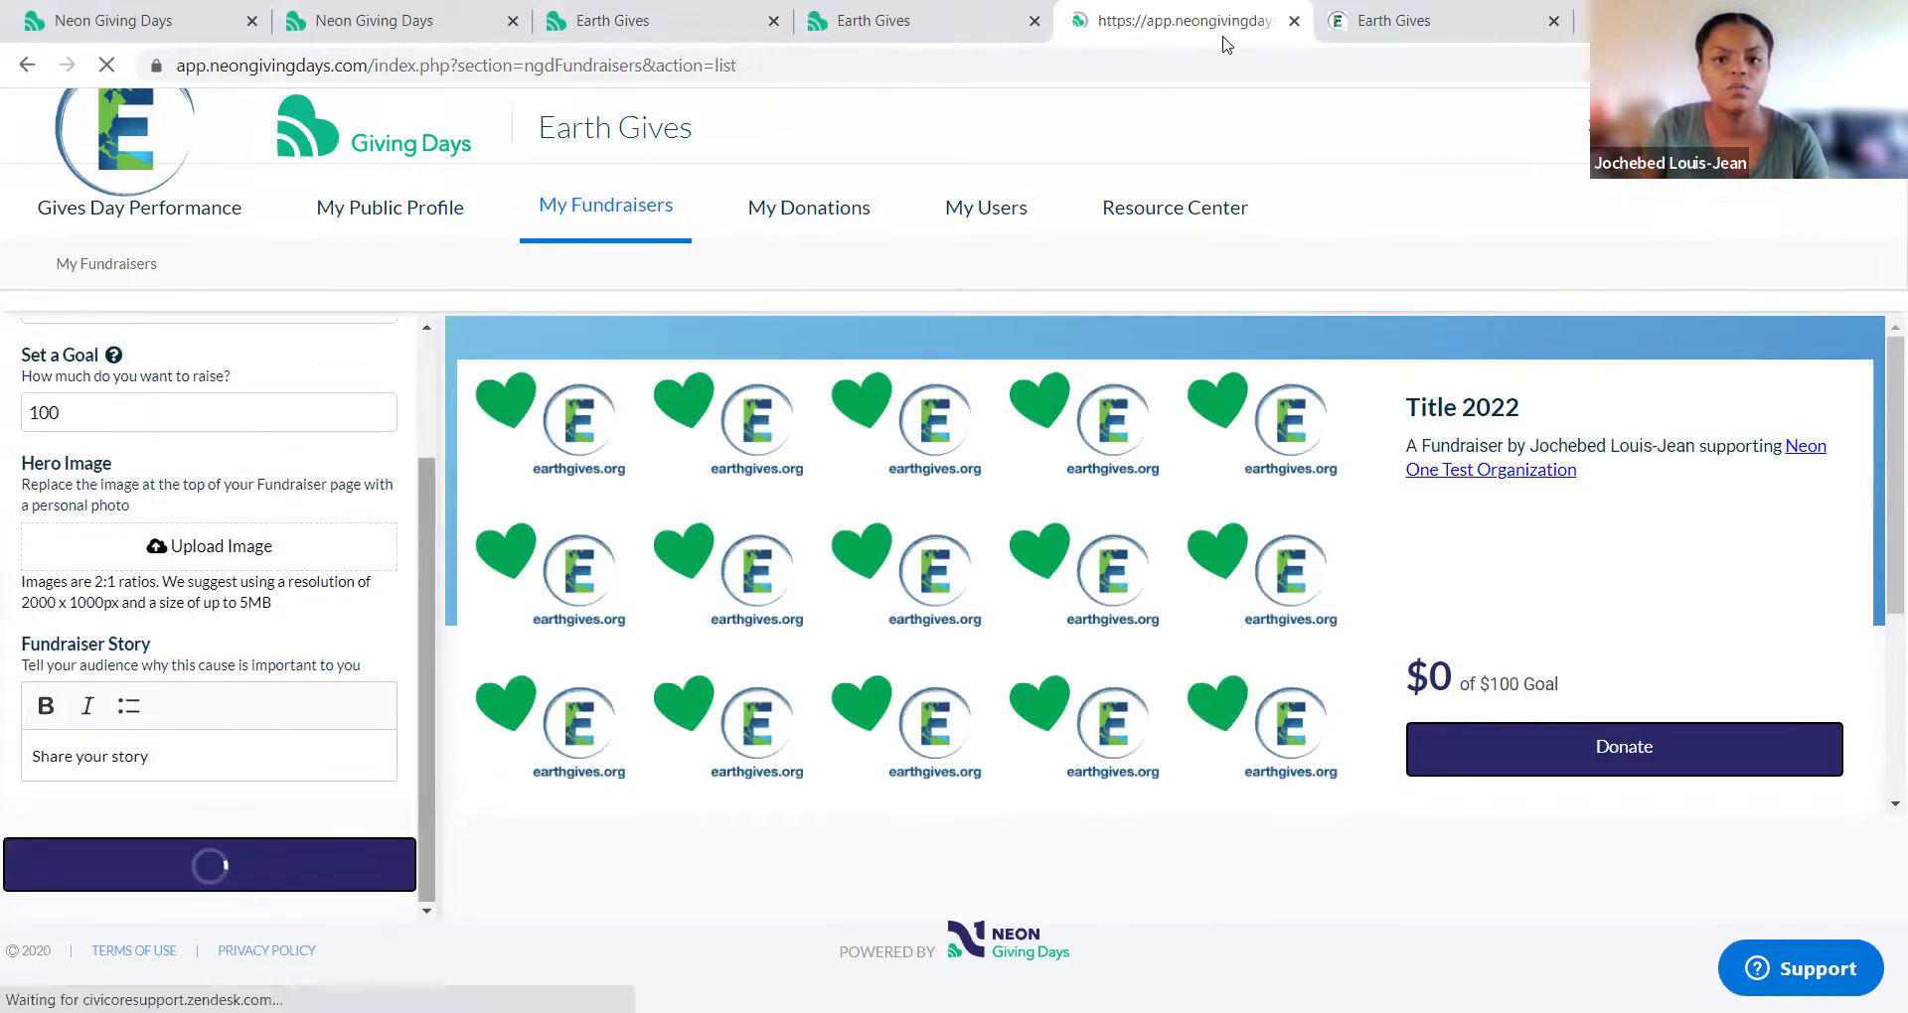
Step: Reload the public fundraiser page and confirm its heading reads 'Title 2022'
click(1431, 20)
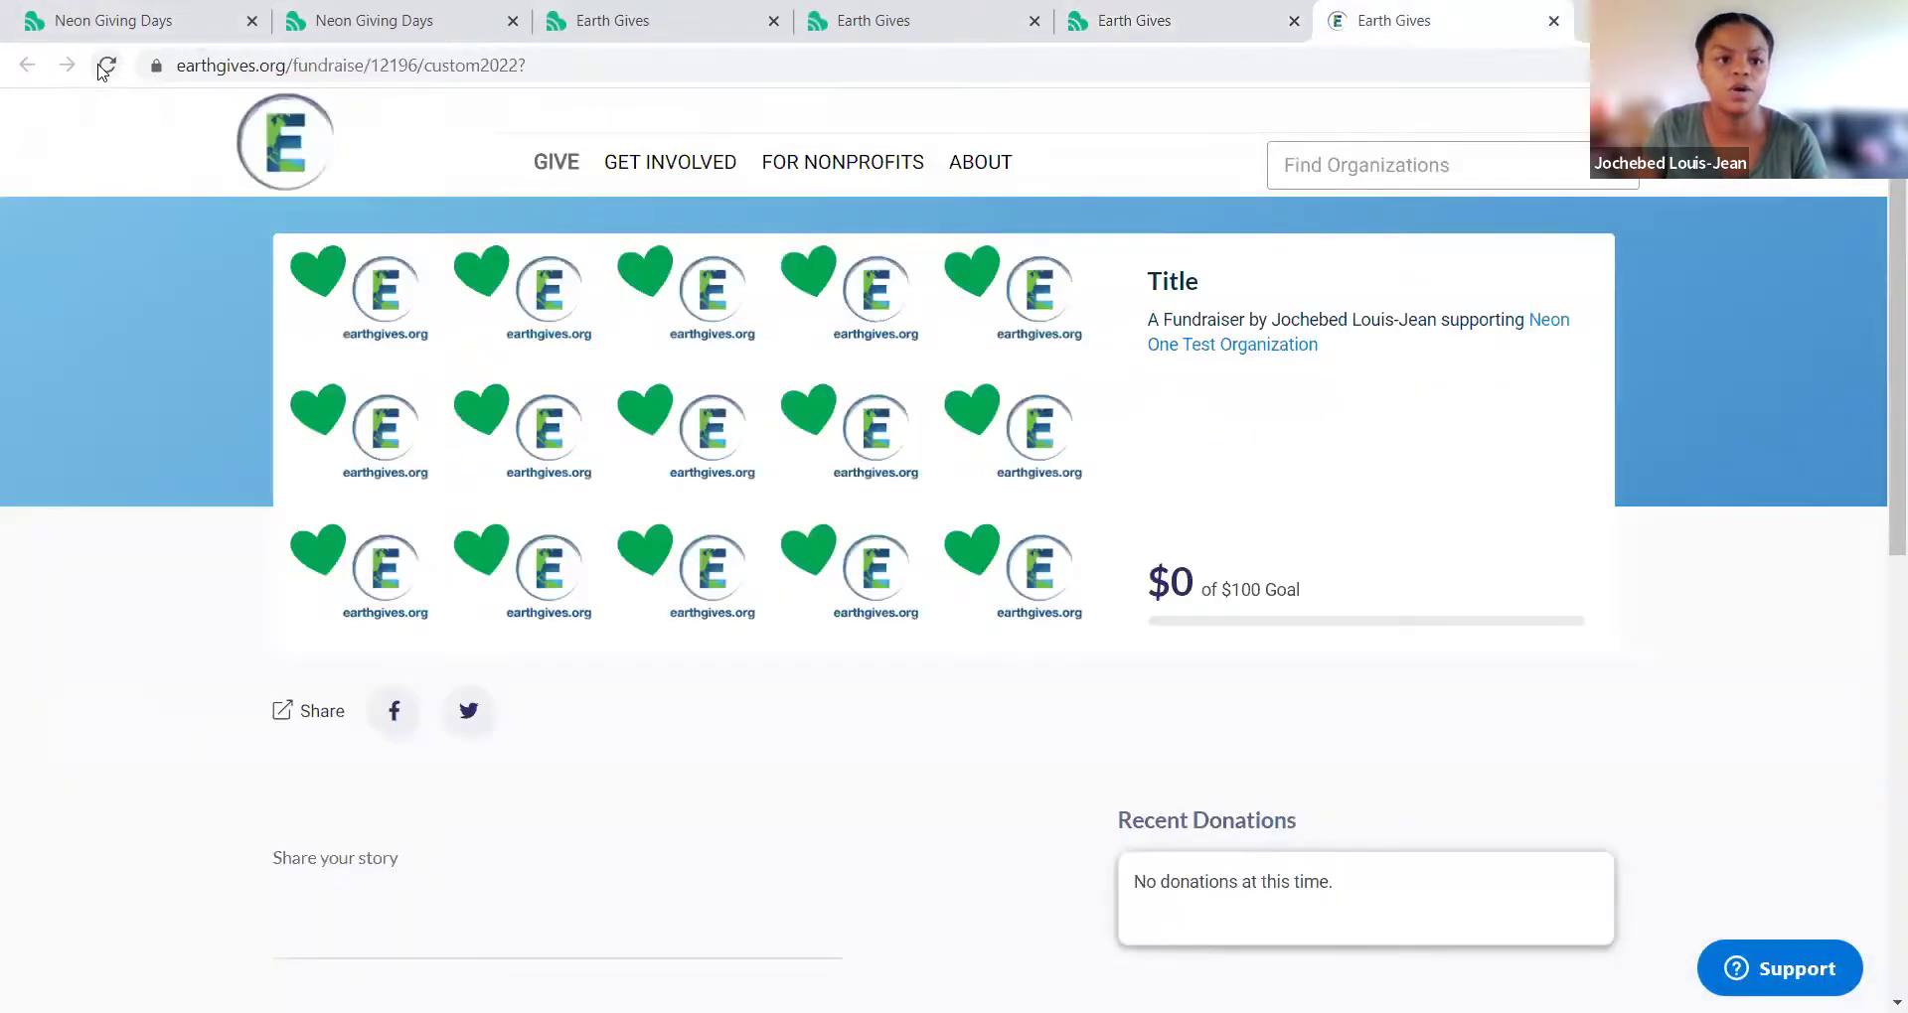
click(106, 65)
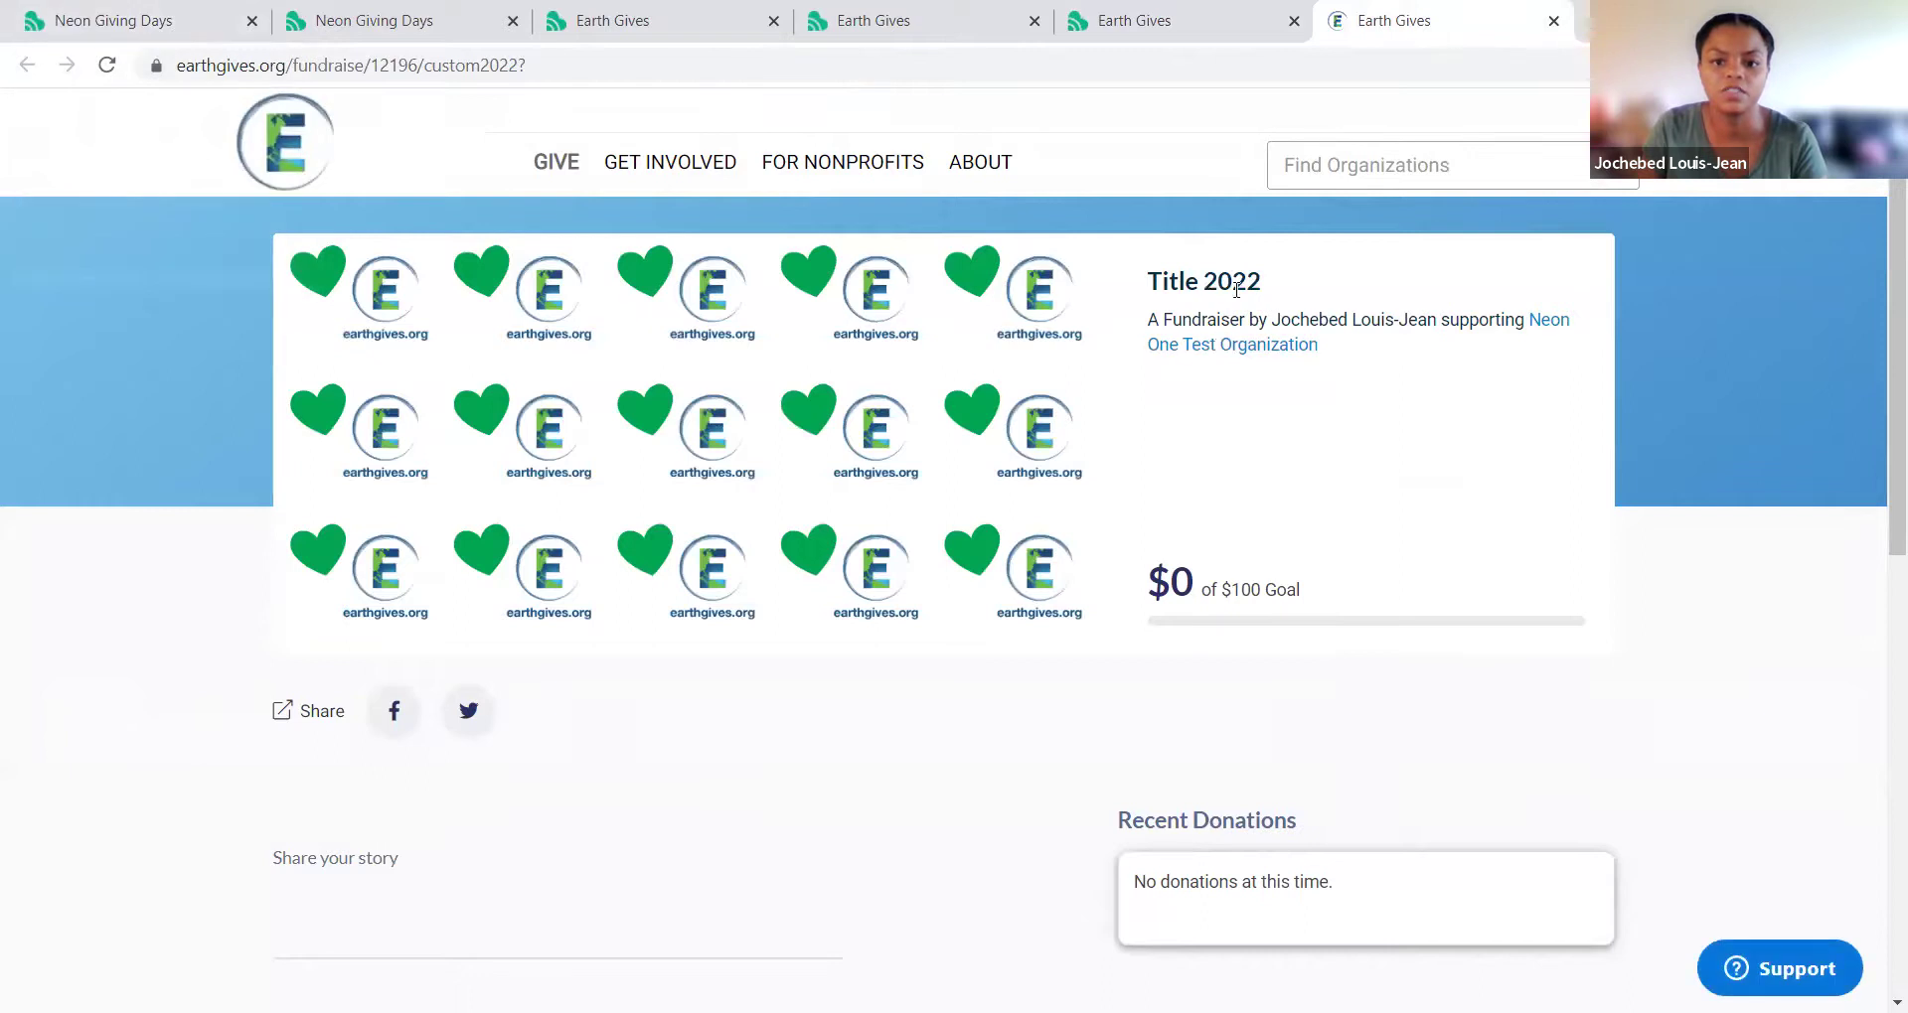
drag(1261, 282, 1195, 282)
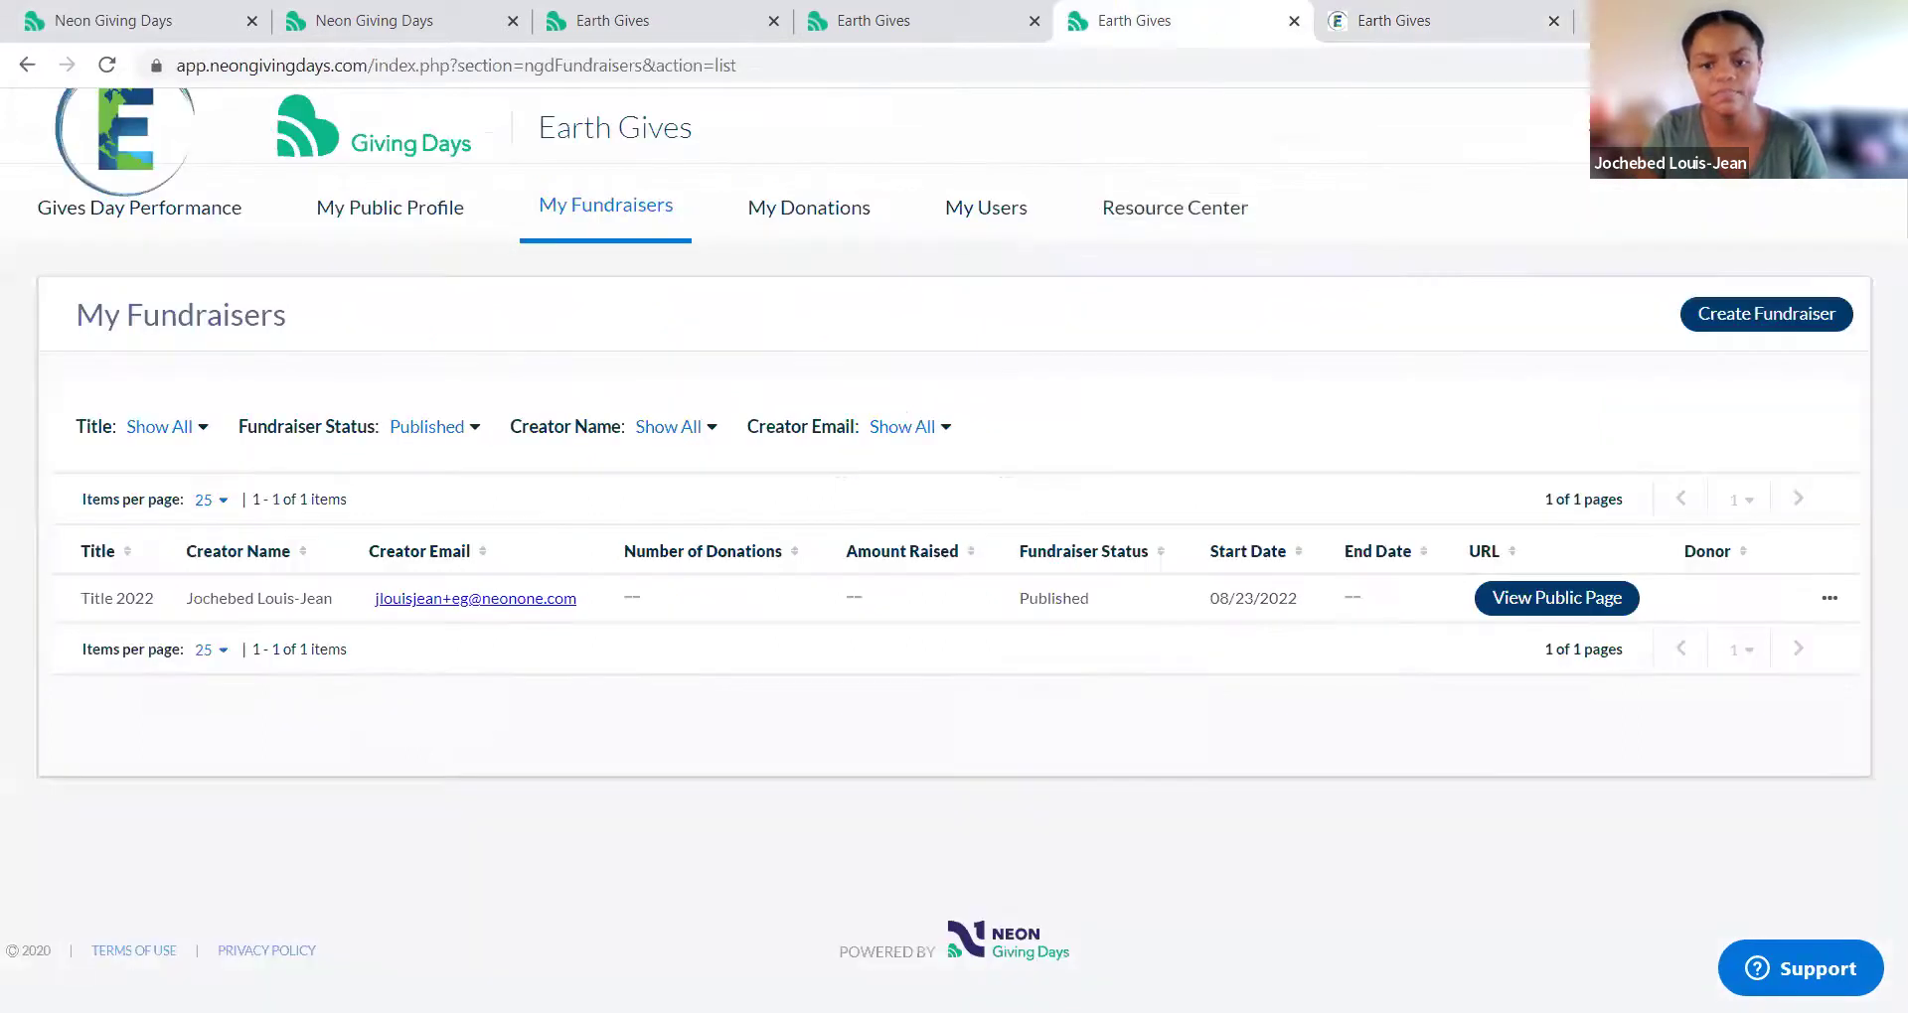
Step: Duplicate 'Title 2022', upload the Honey-bee picture as its hero image, and return to the list
click(1828, 598)
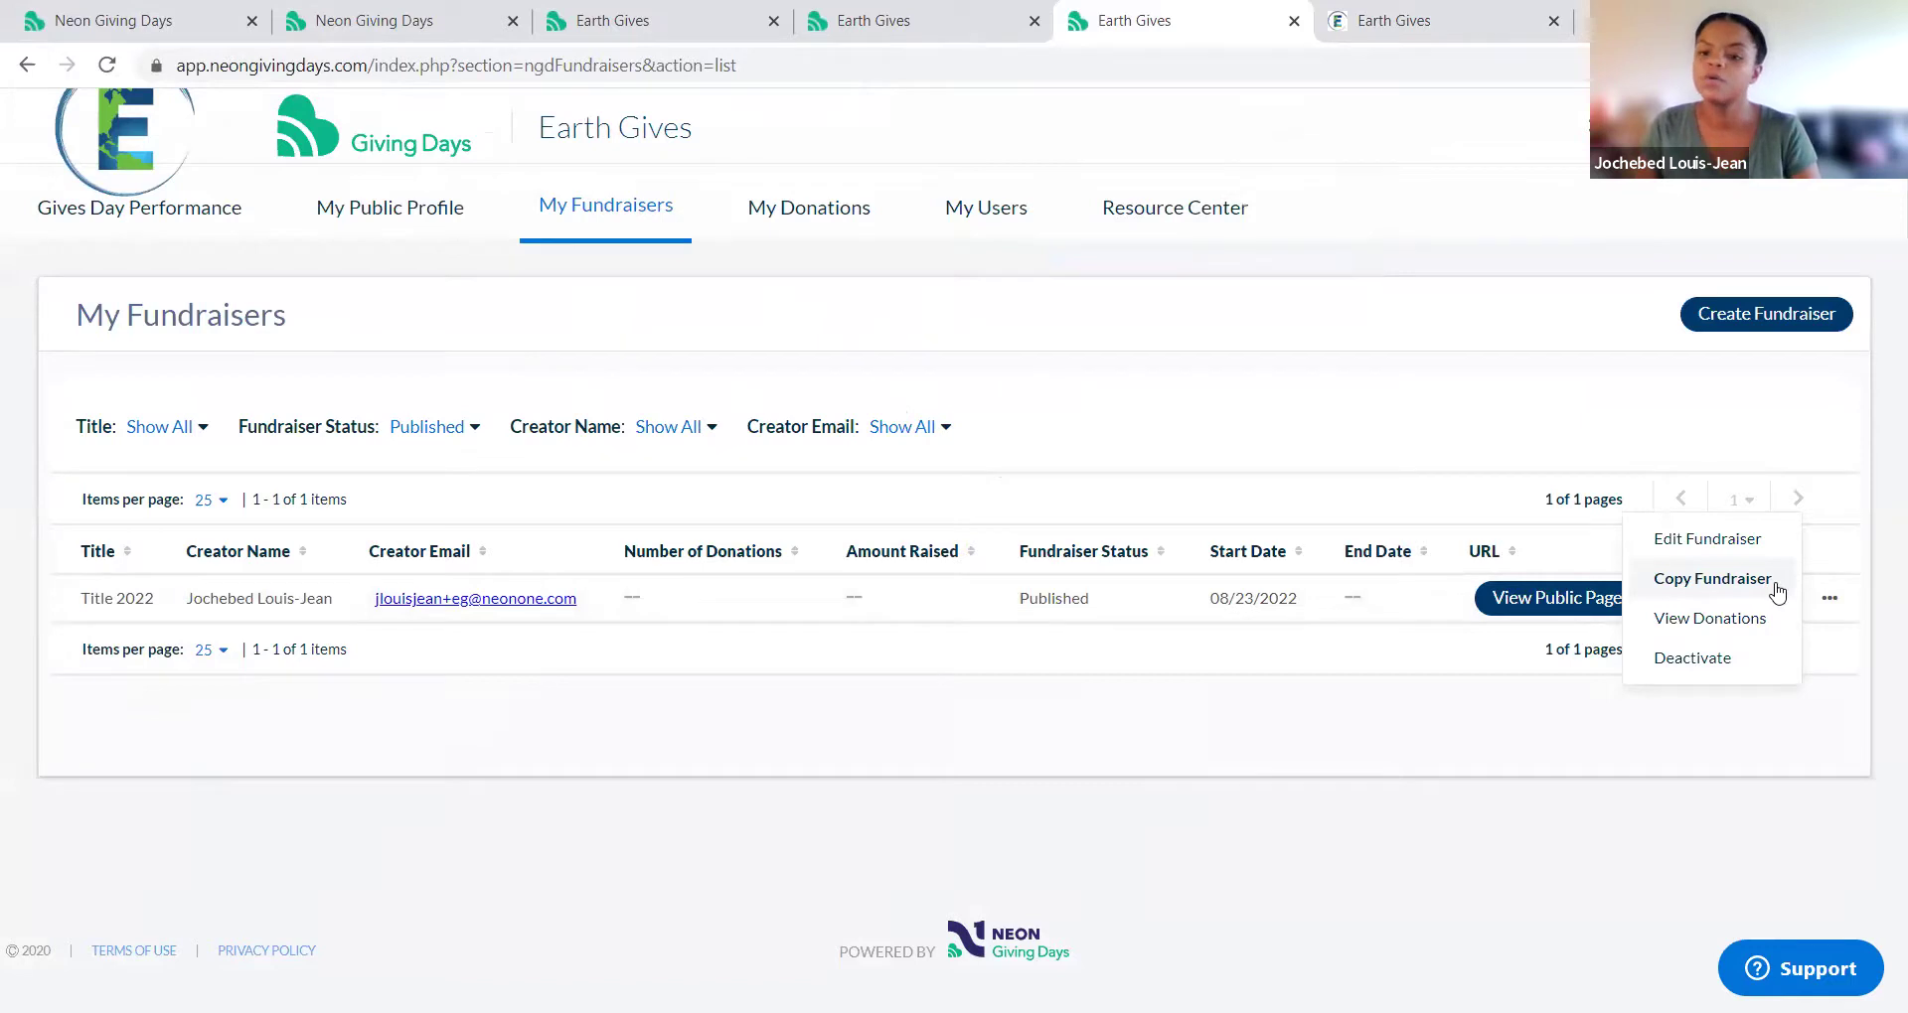
click(1775, 588)
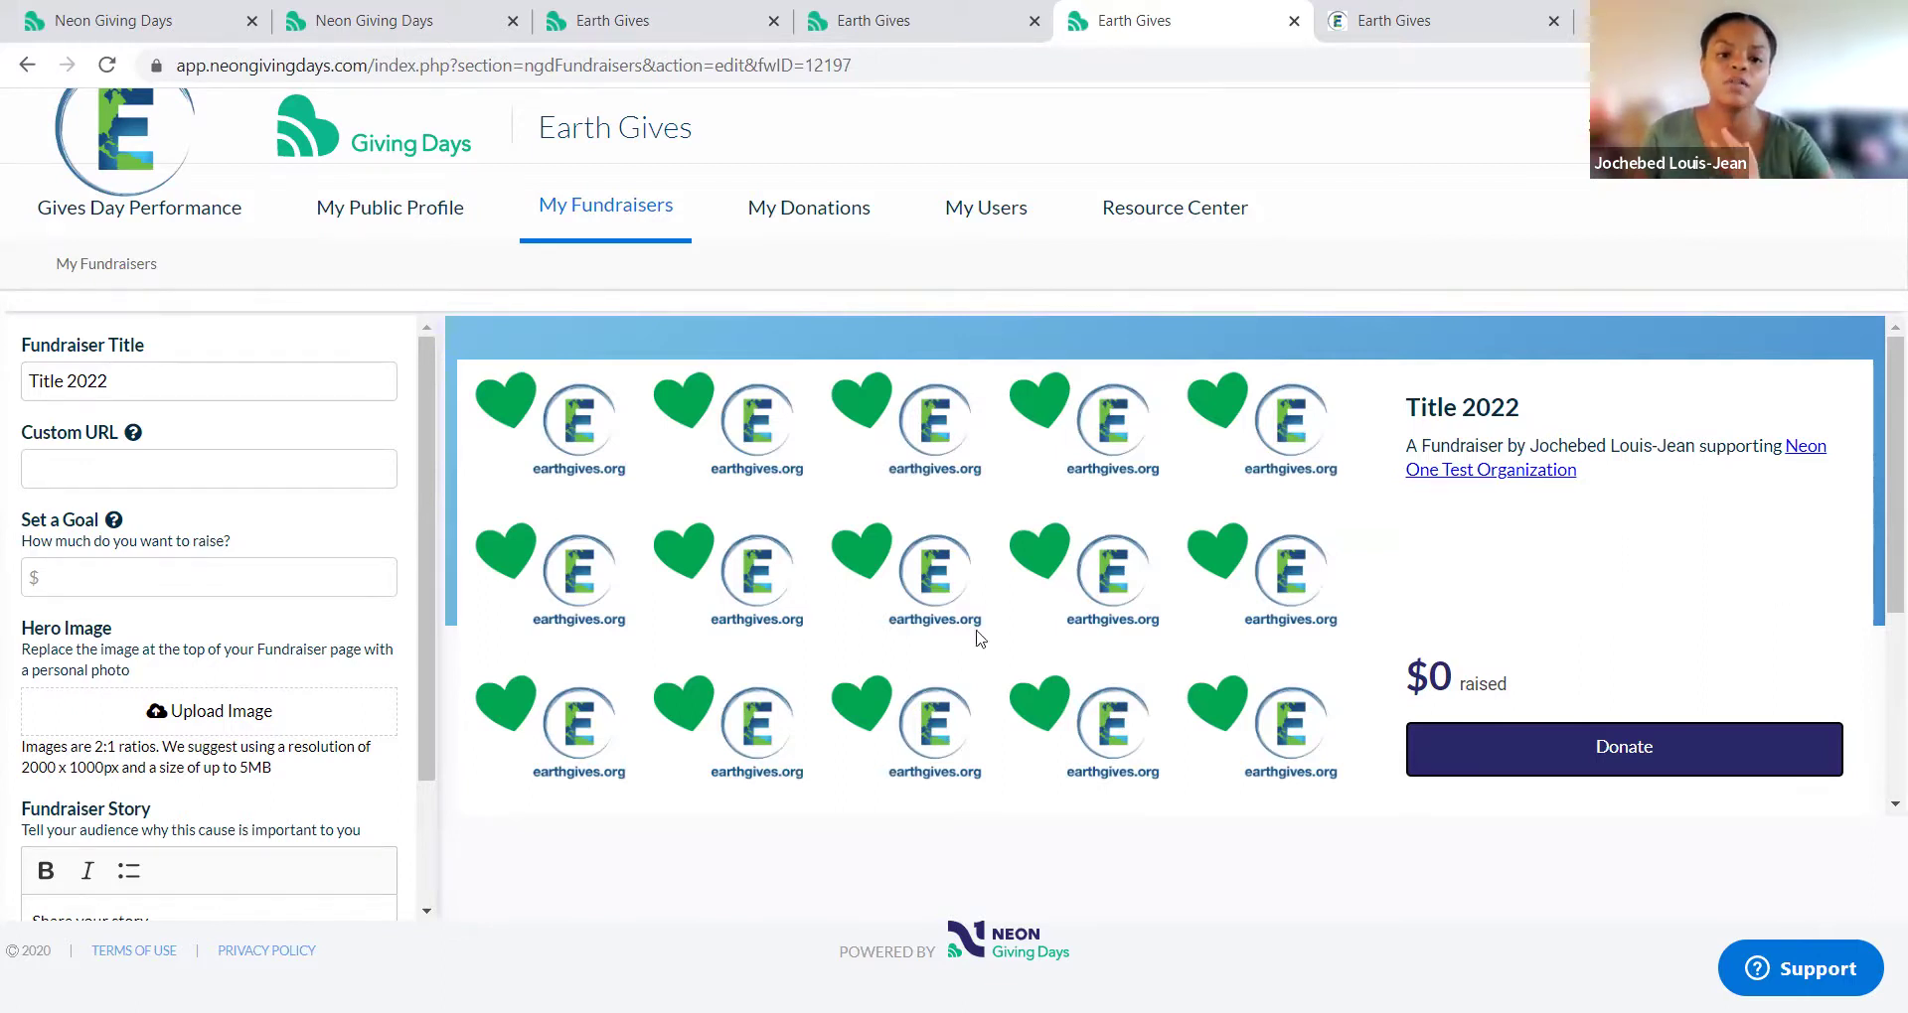
click(322, 711)
double_click(328, 242)
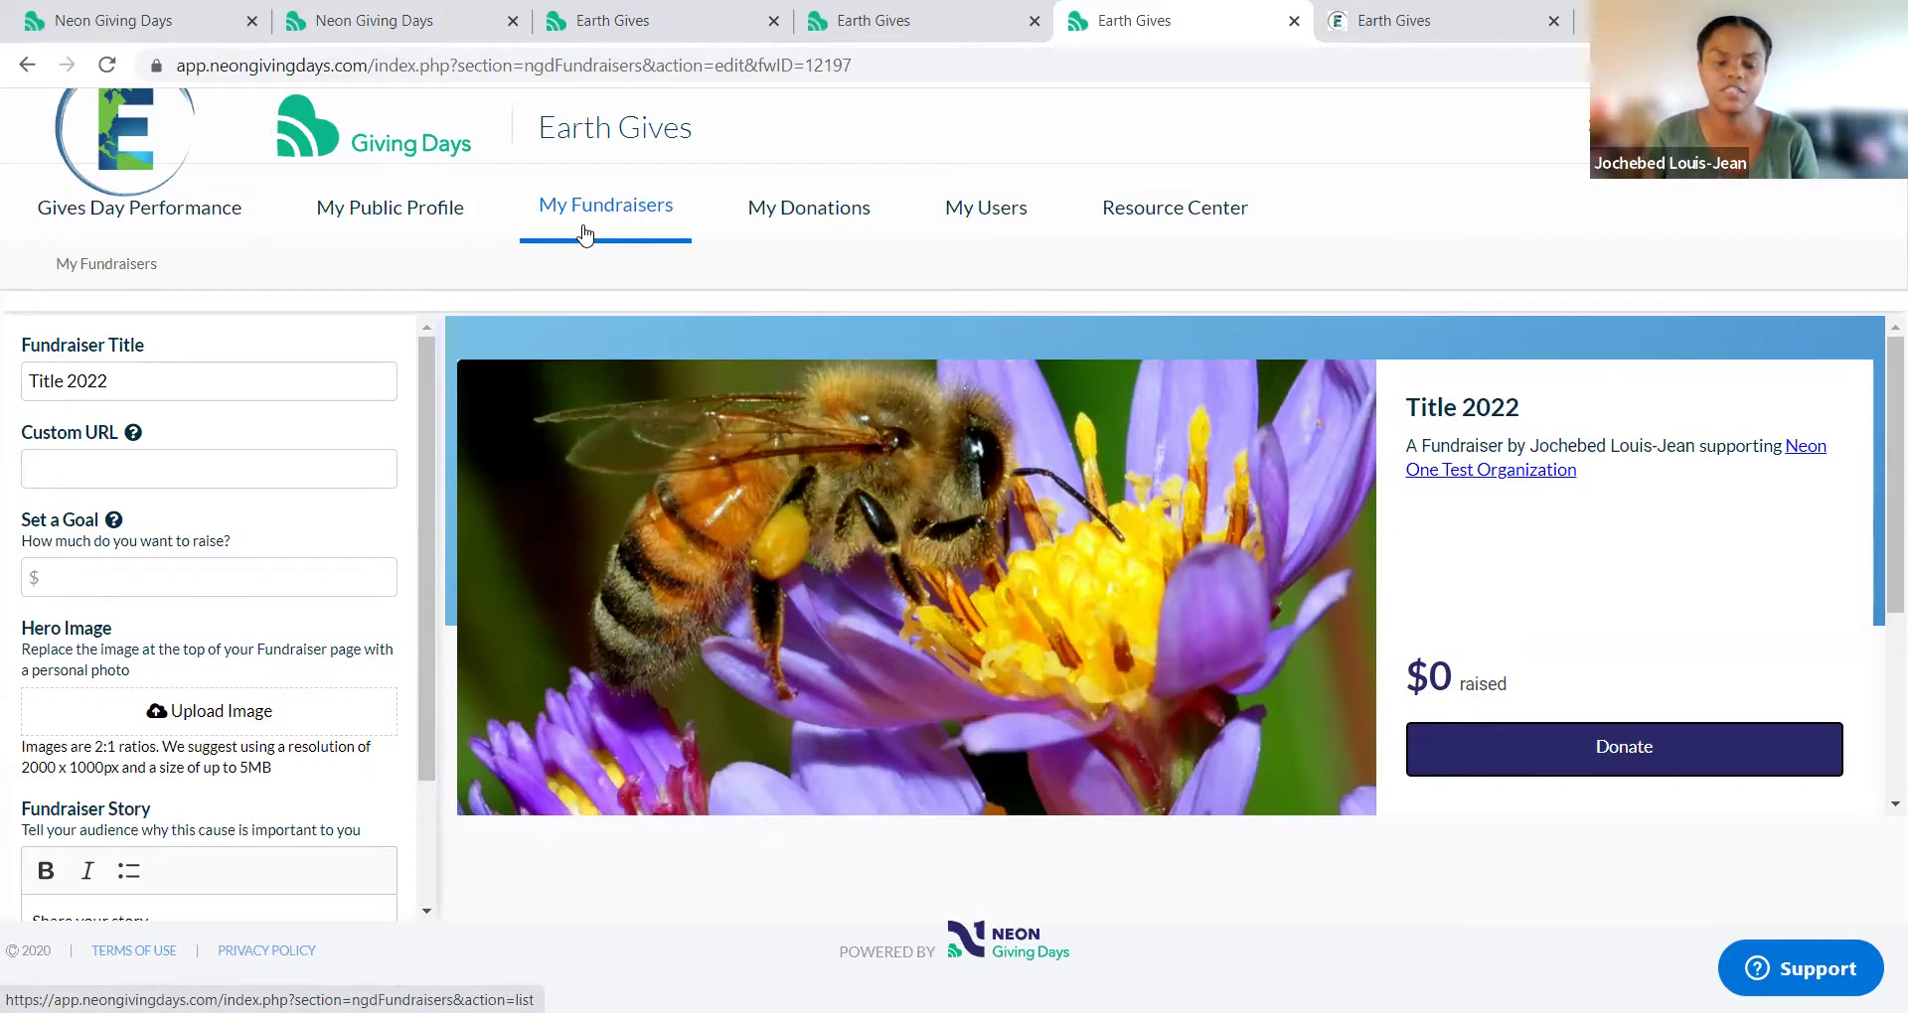
click(585, 235)
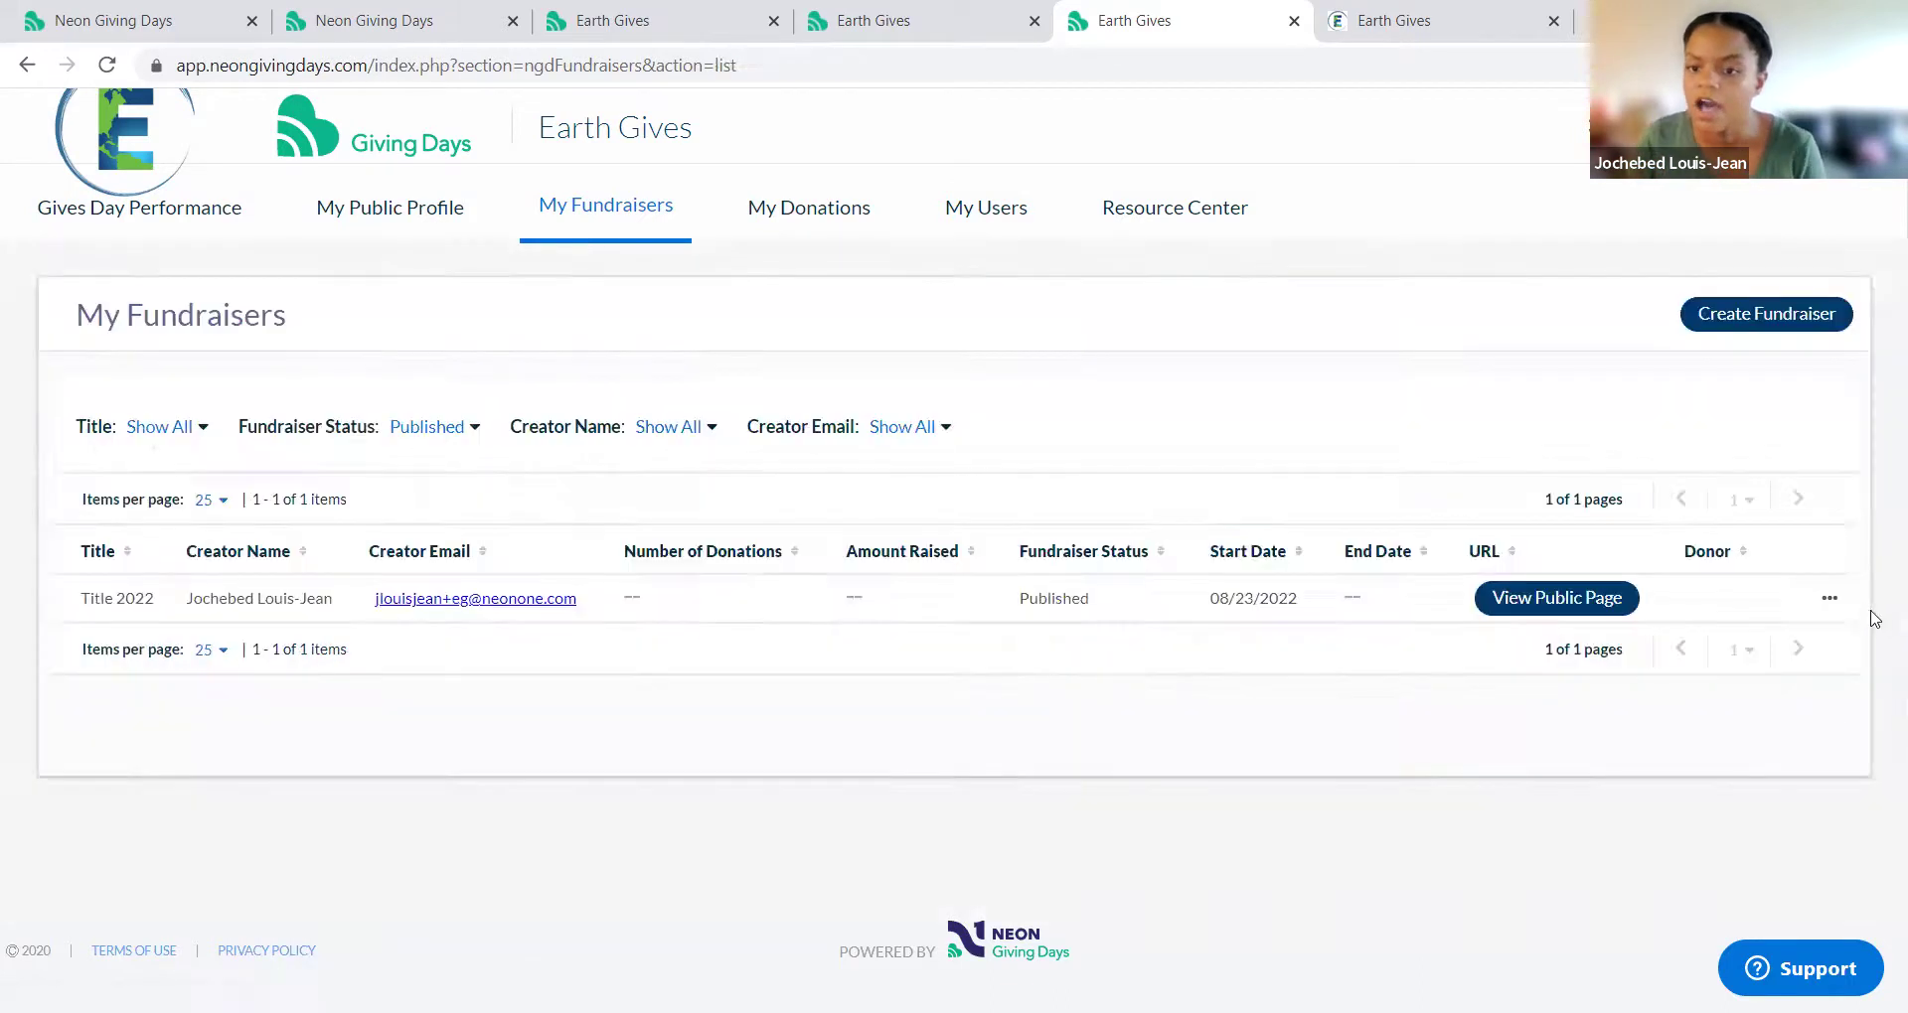
click(1829, 599)
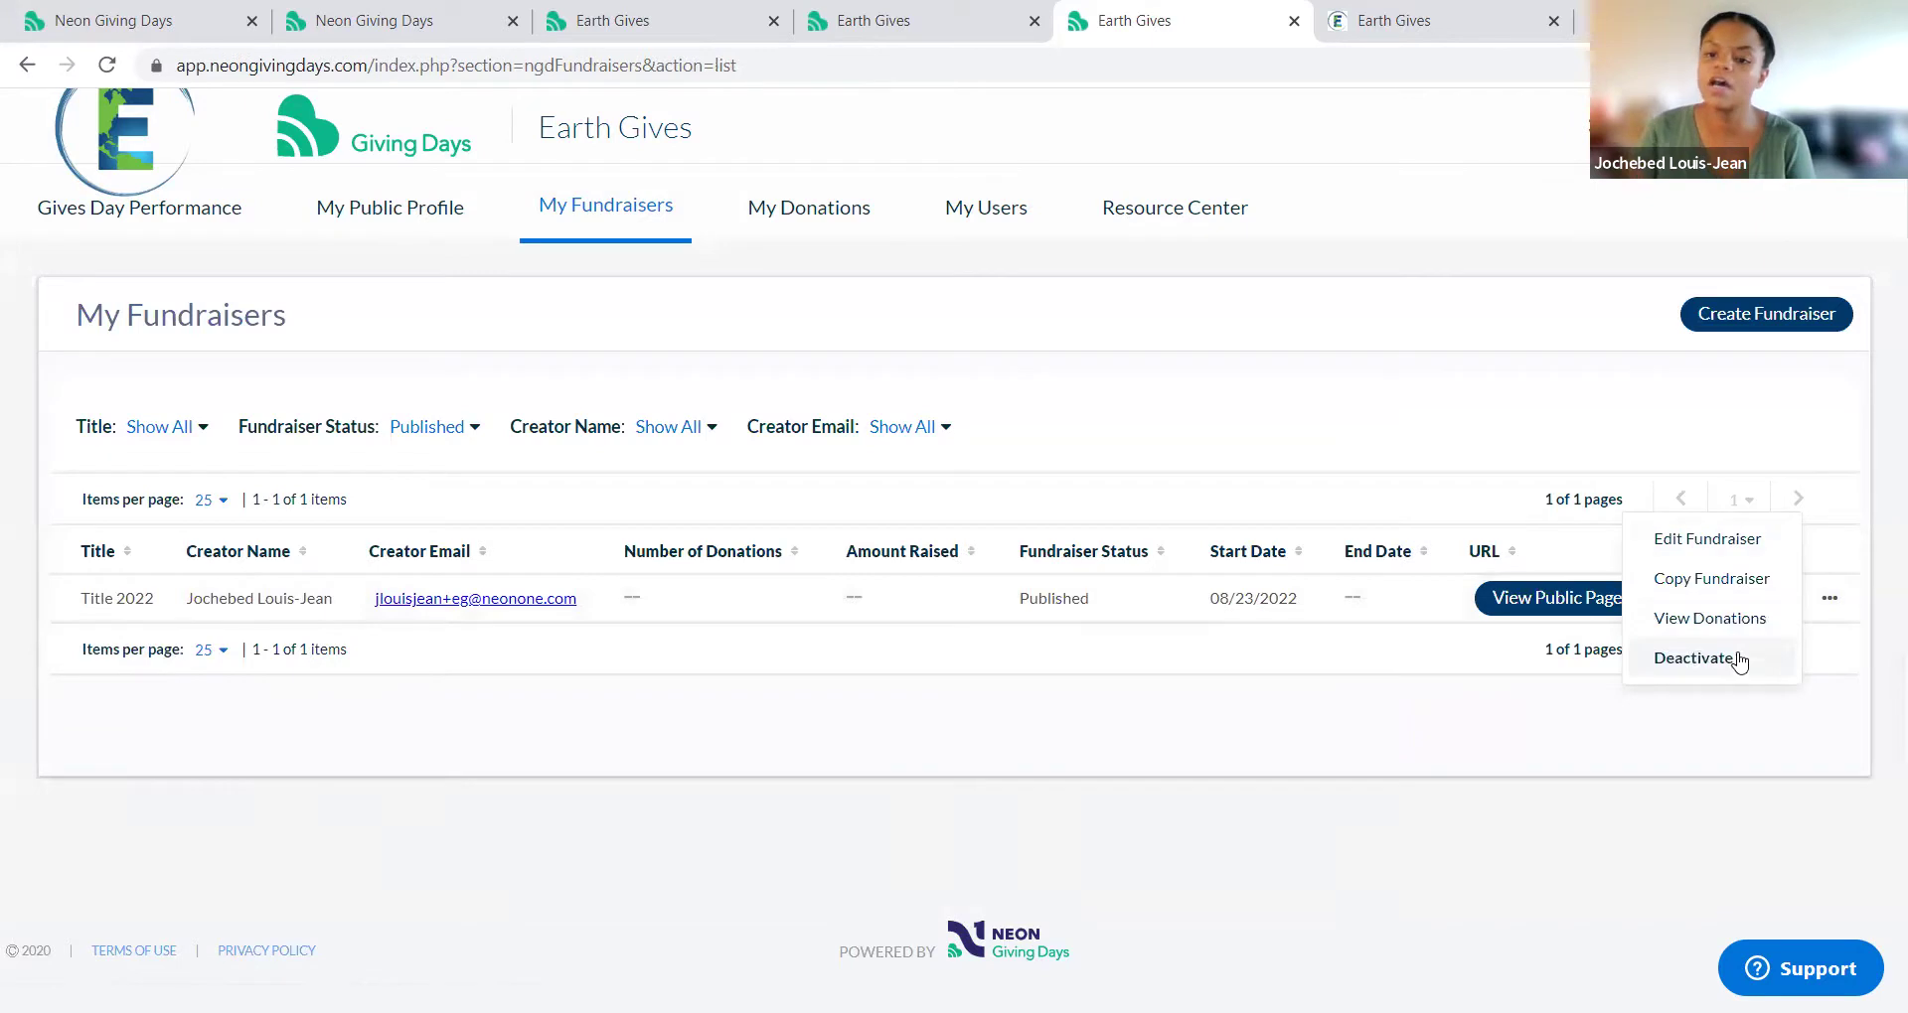
click(1739, 620)
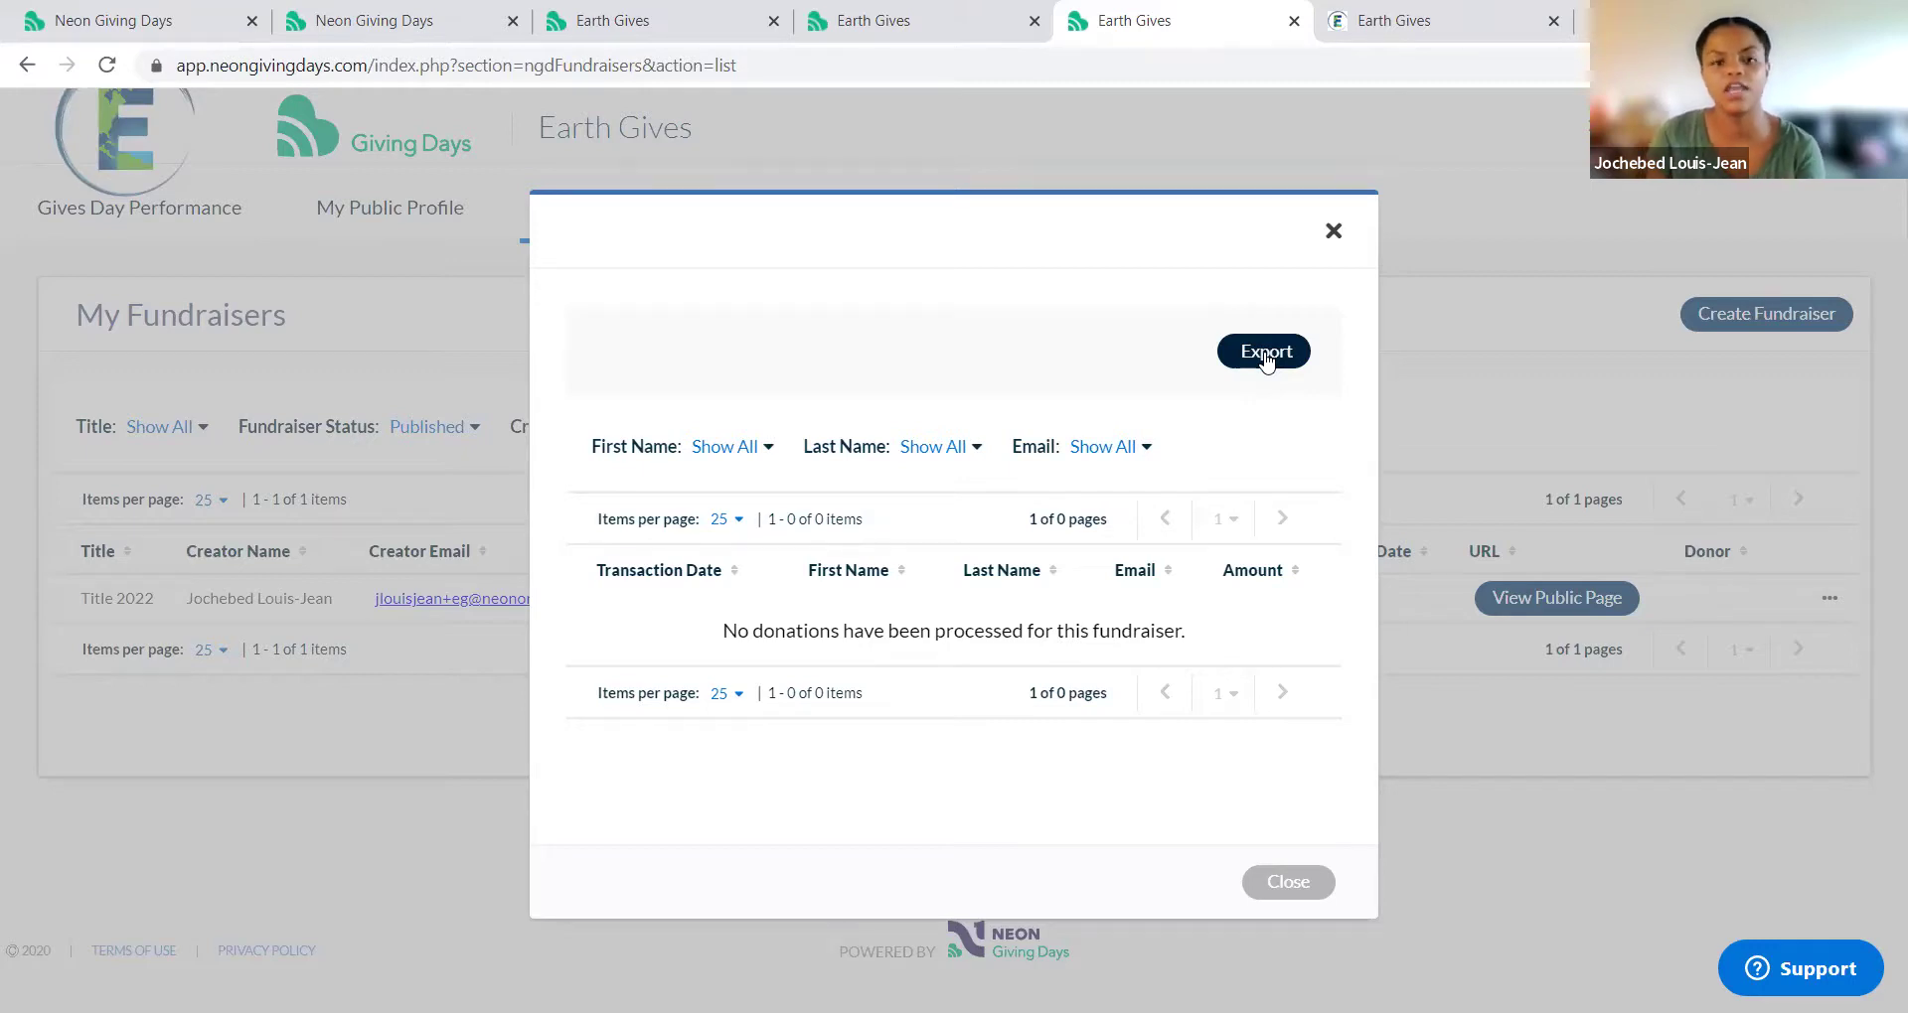
click(1301, 883)
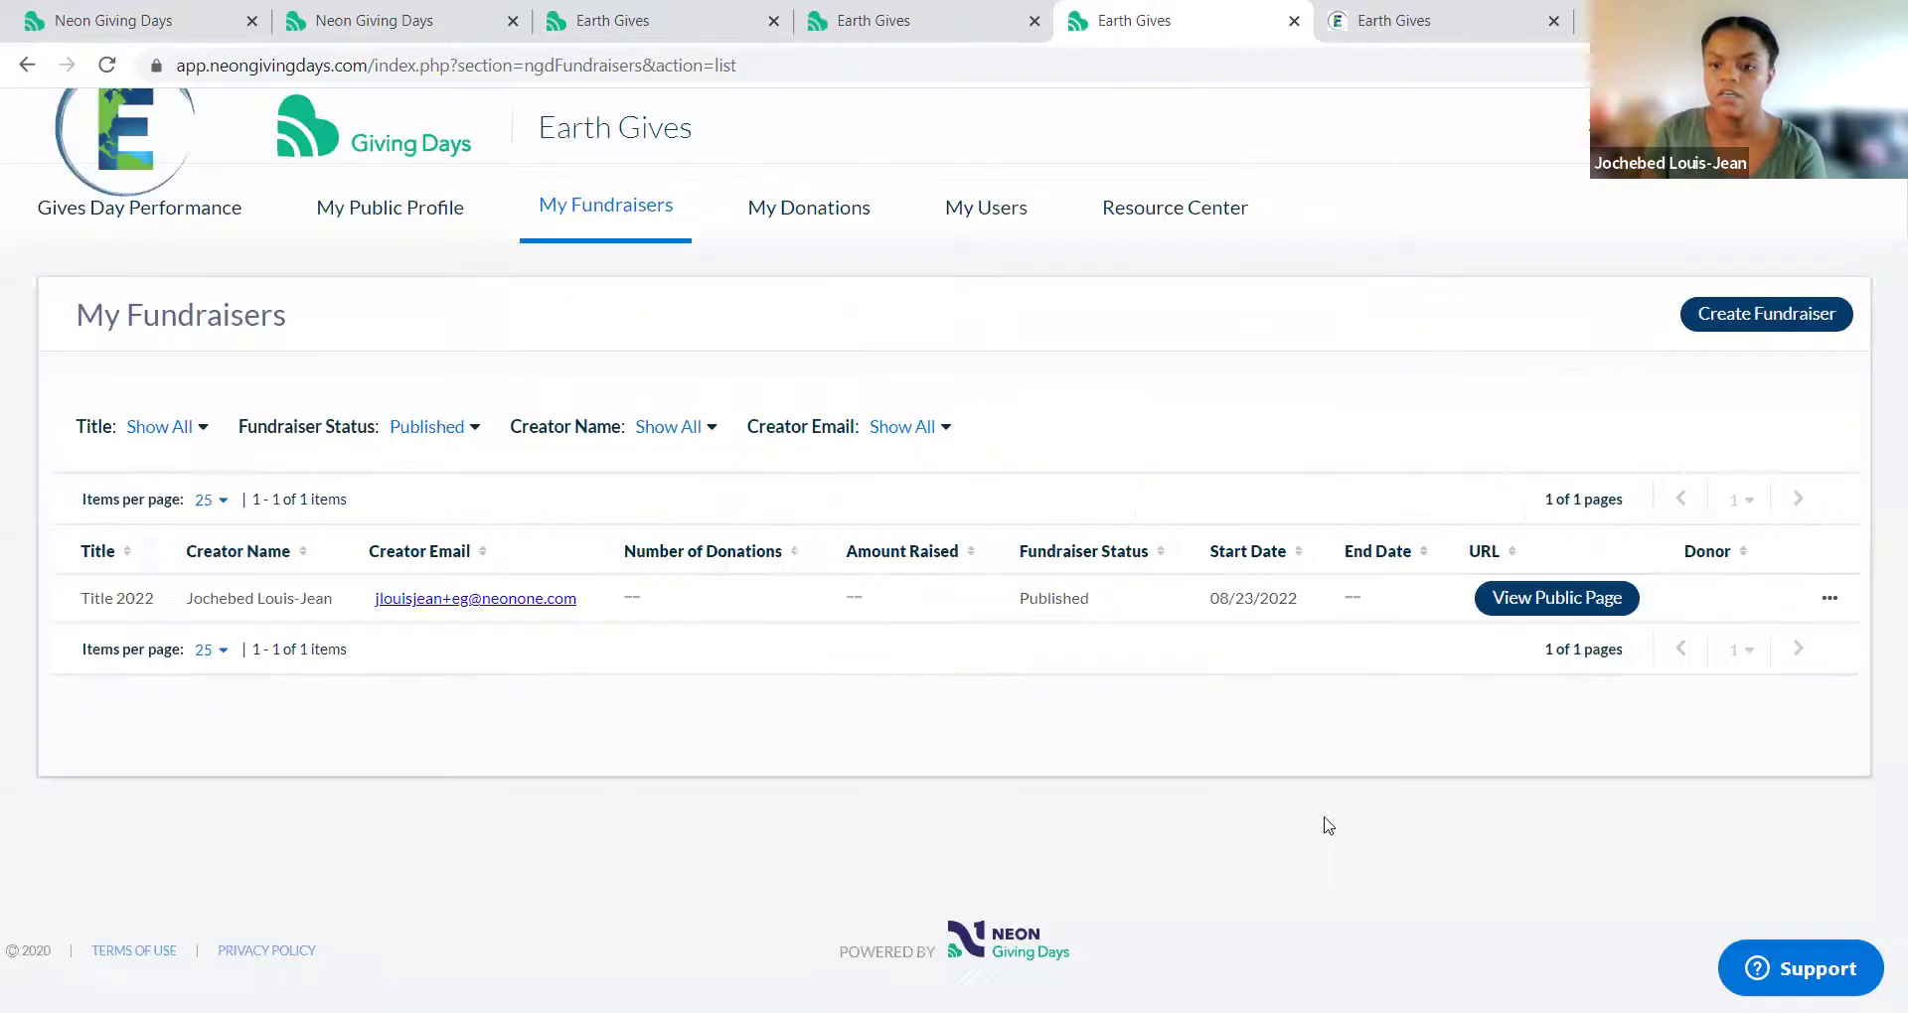
click(1828, 602)
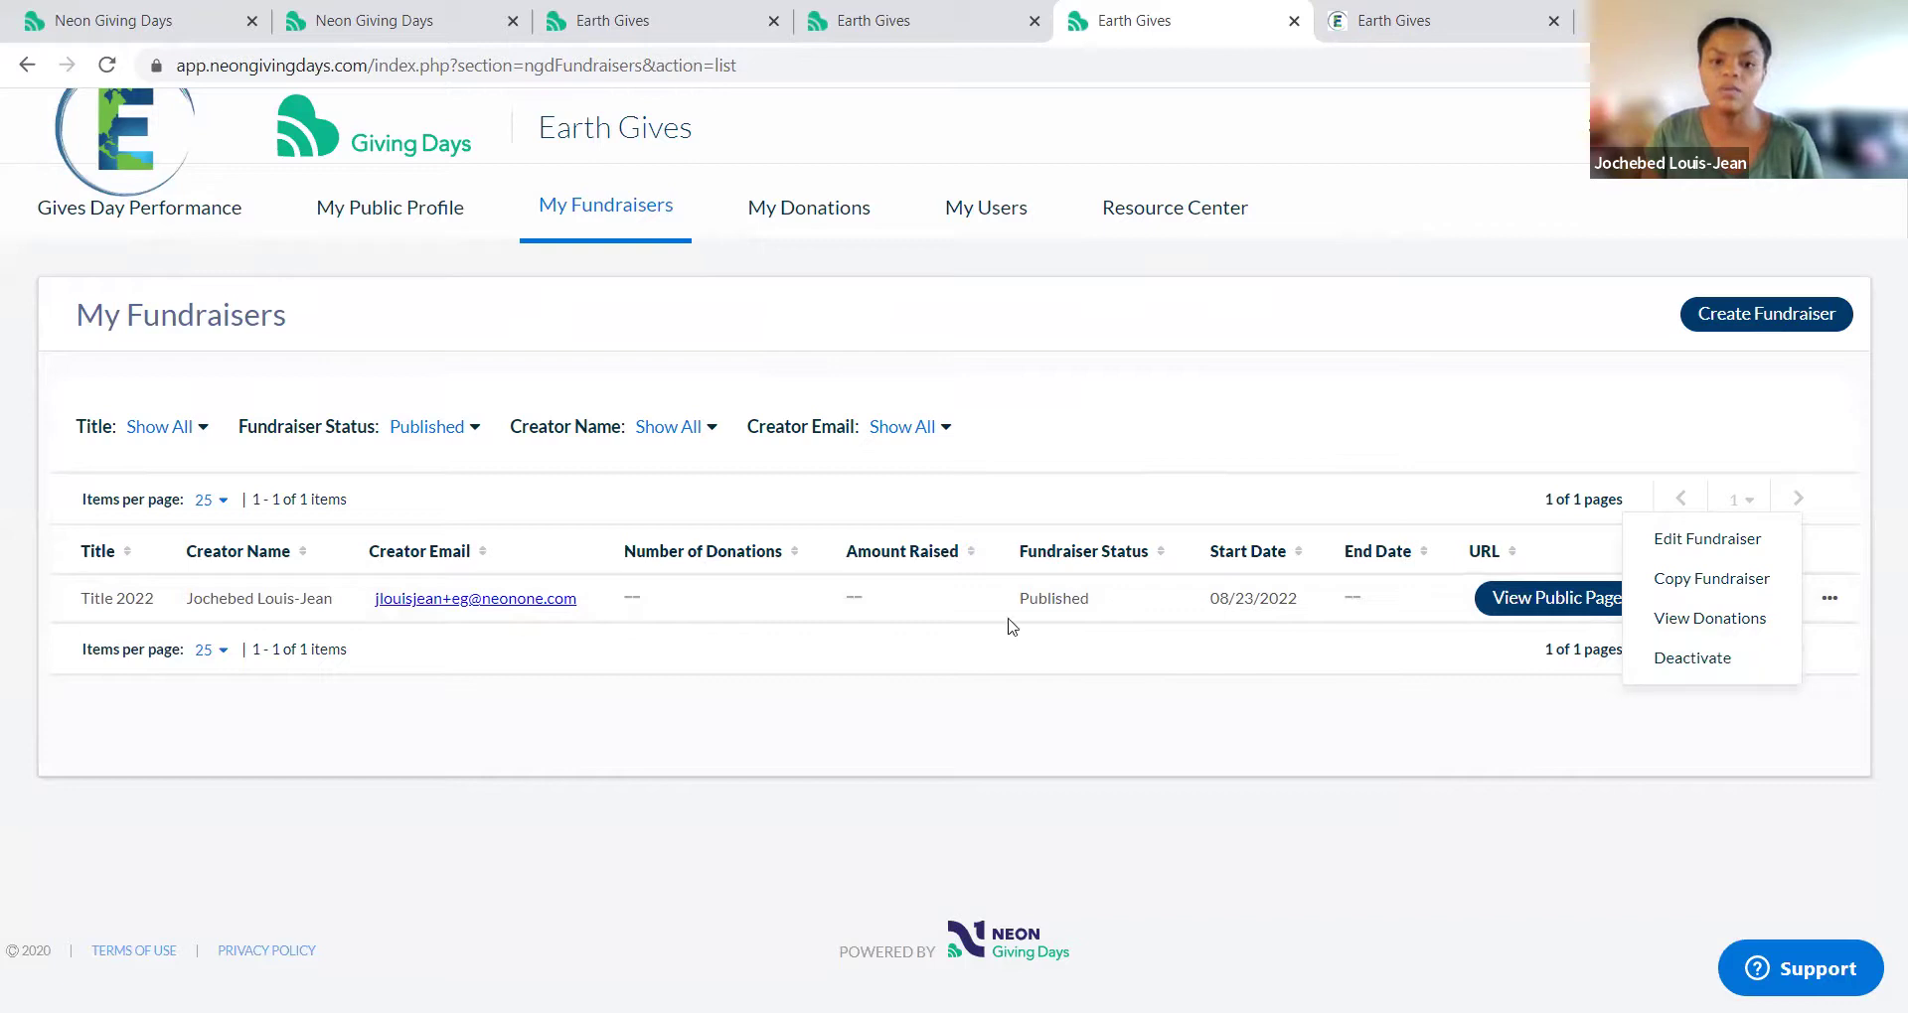
click(476, 428)
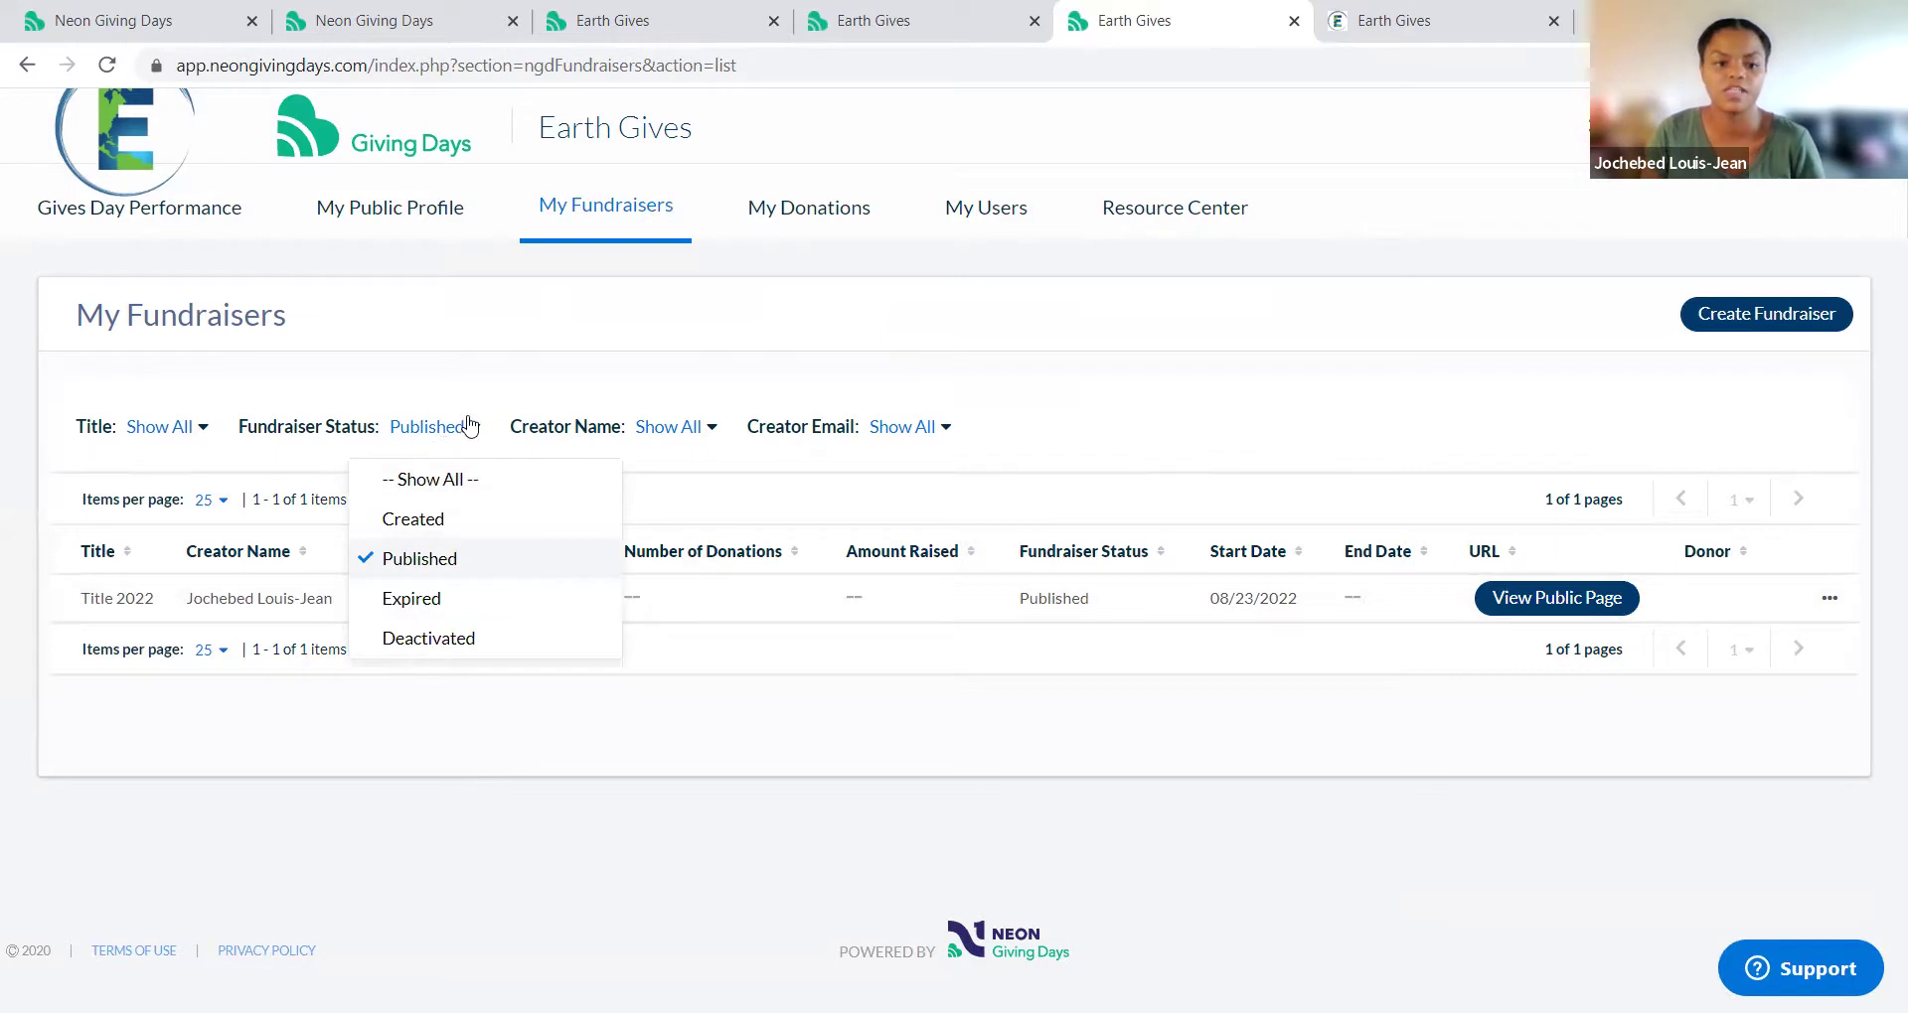
click(418, 641)
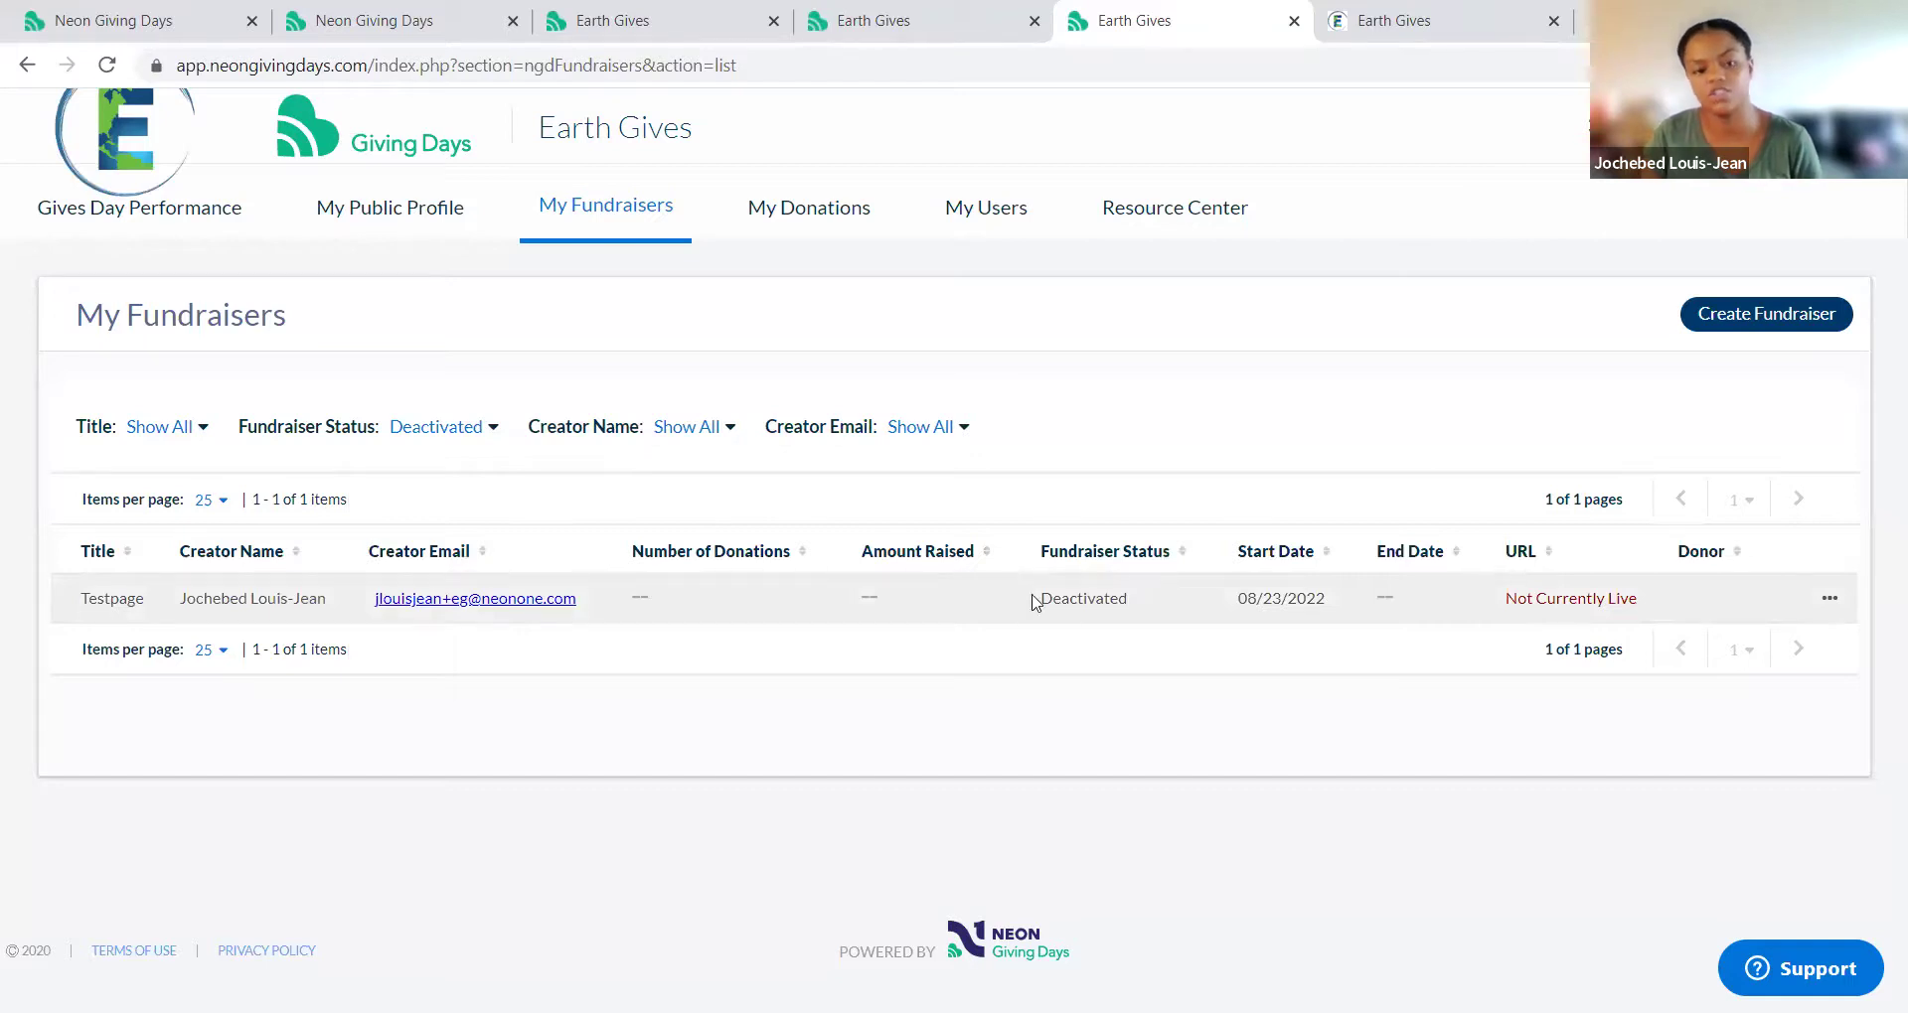
click(492, 429)
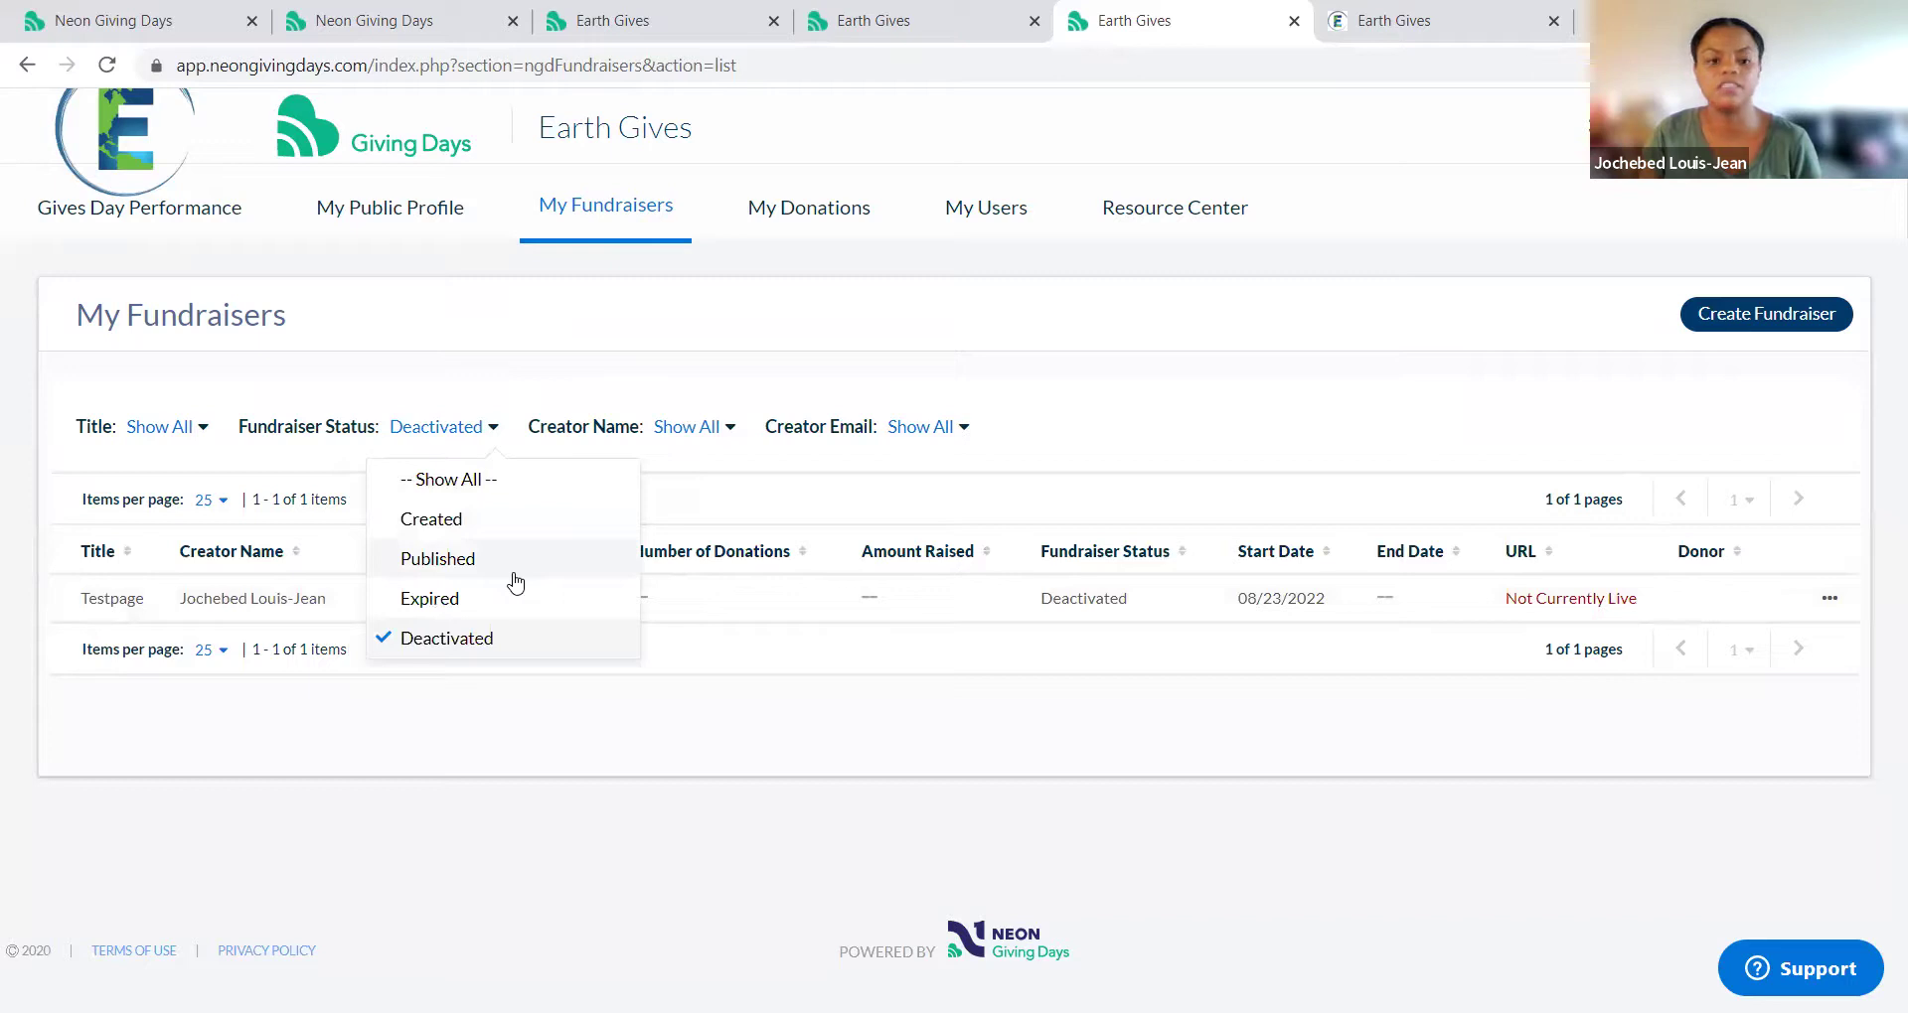
click(437, 559)
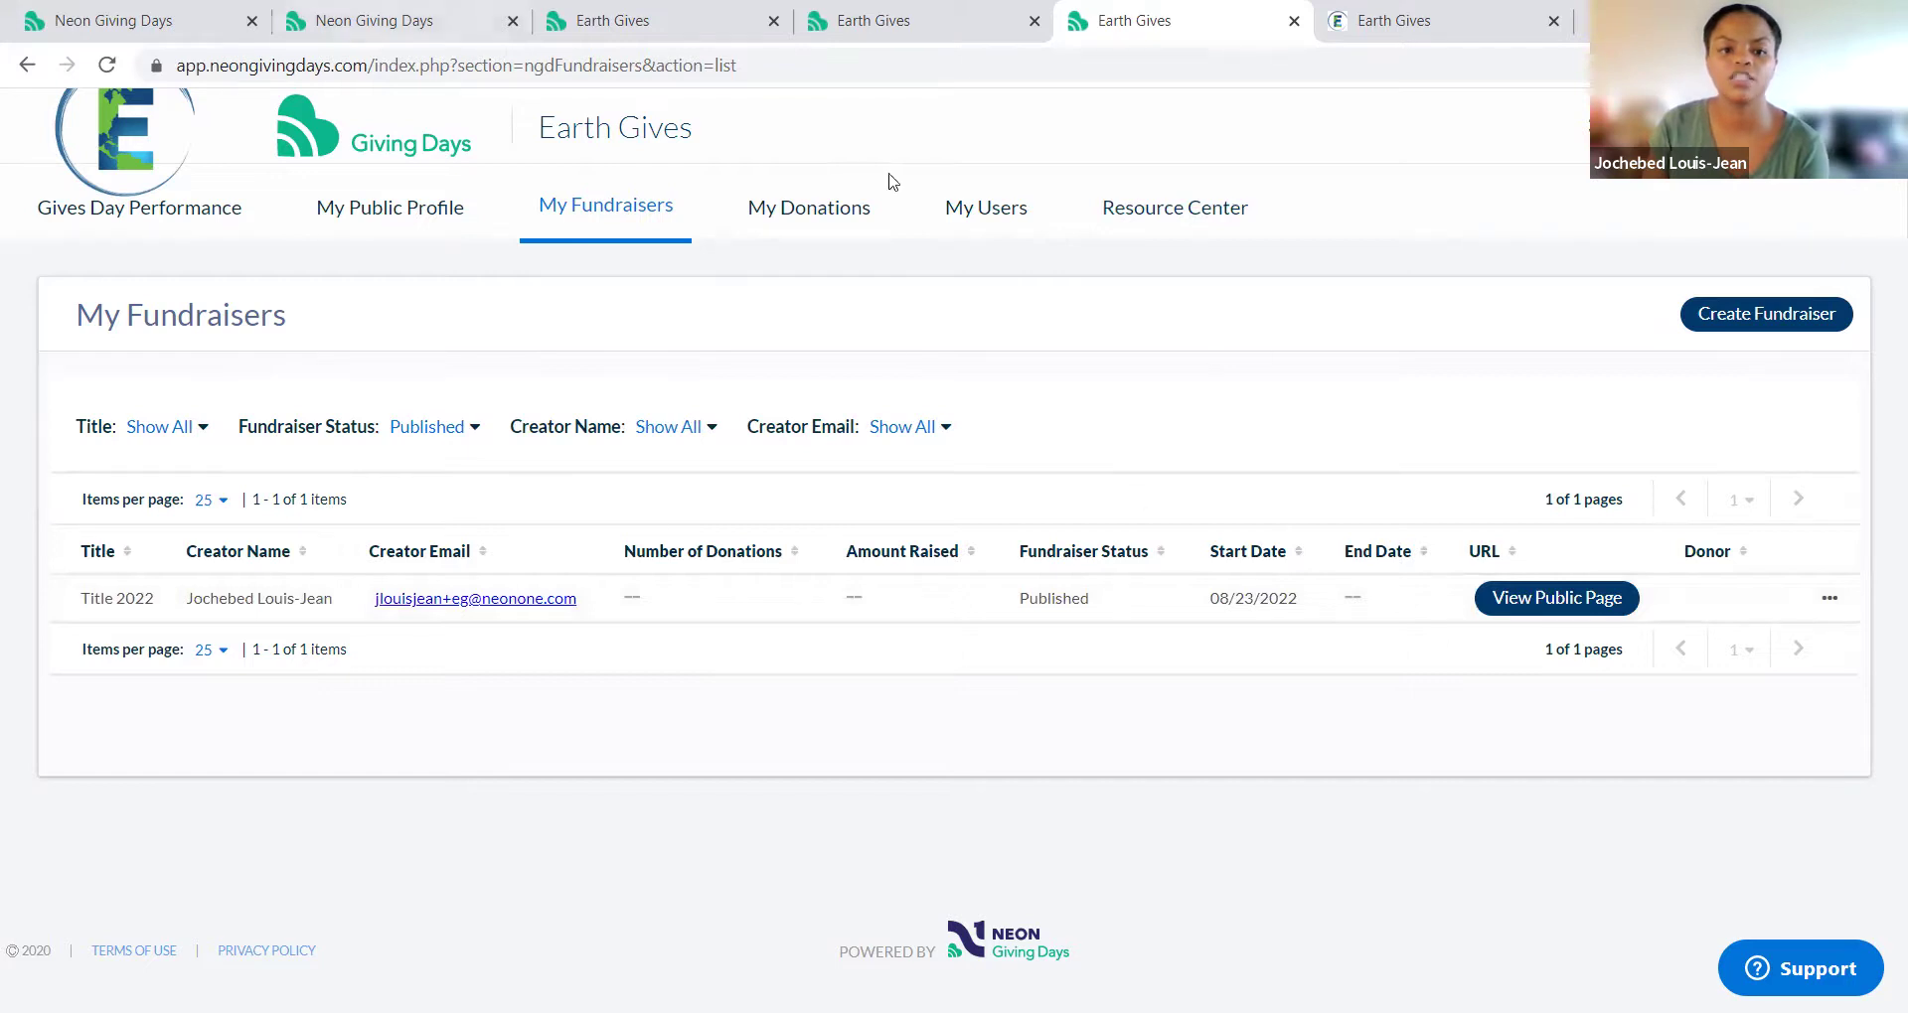
Step: Look through the Processed Donations under My Donations, then go to My Users
click(847, 225)
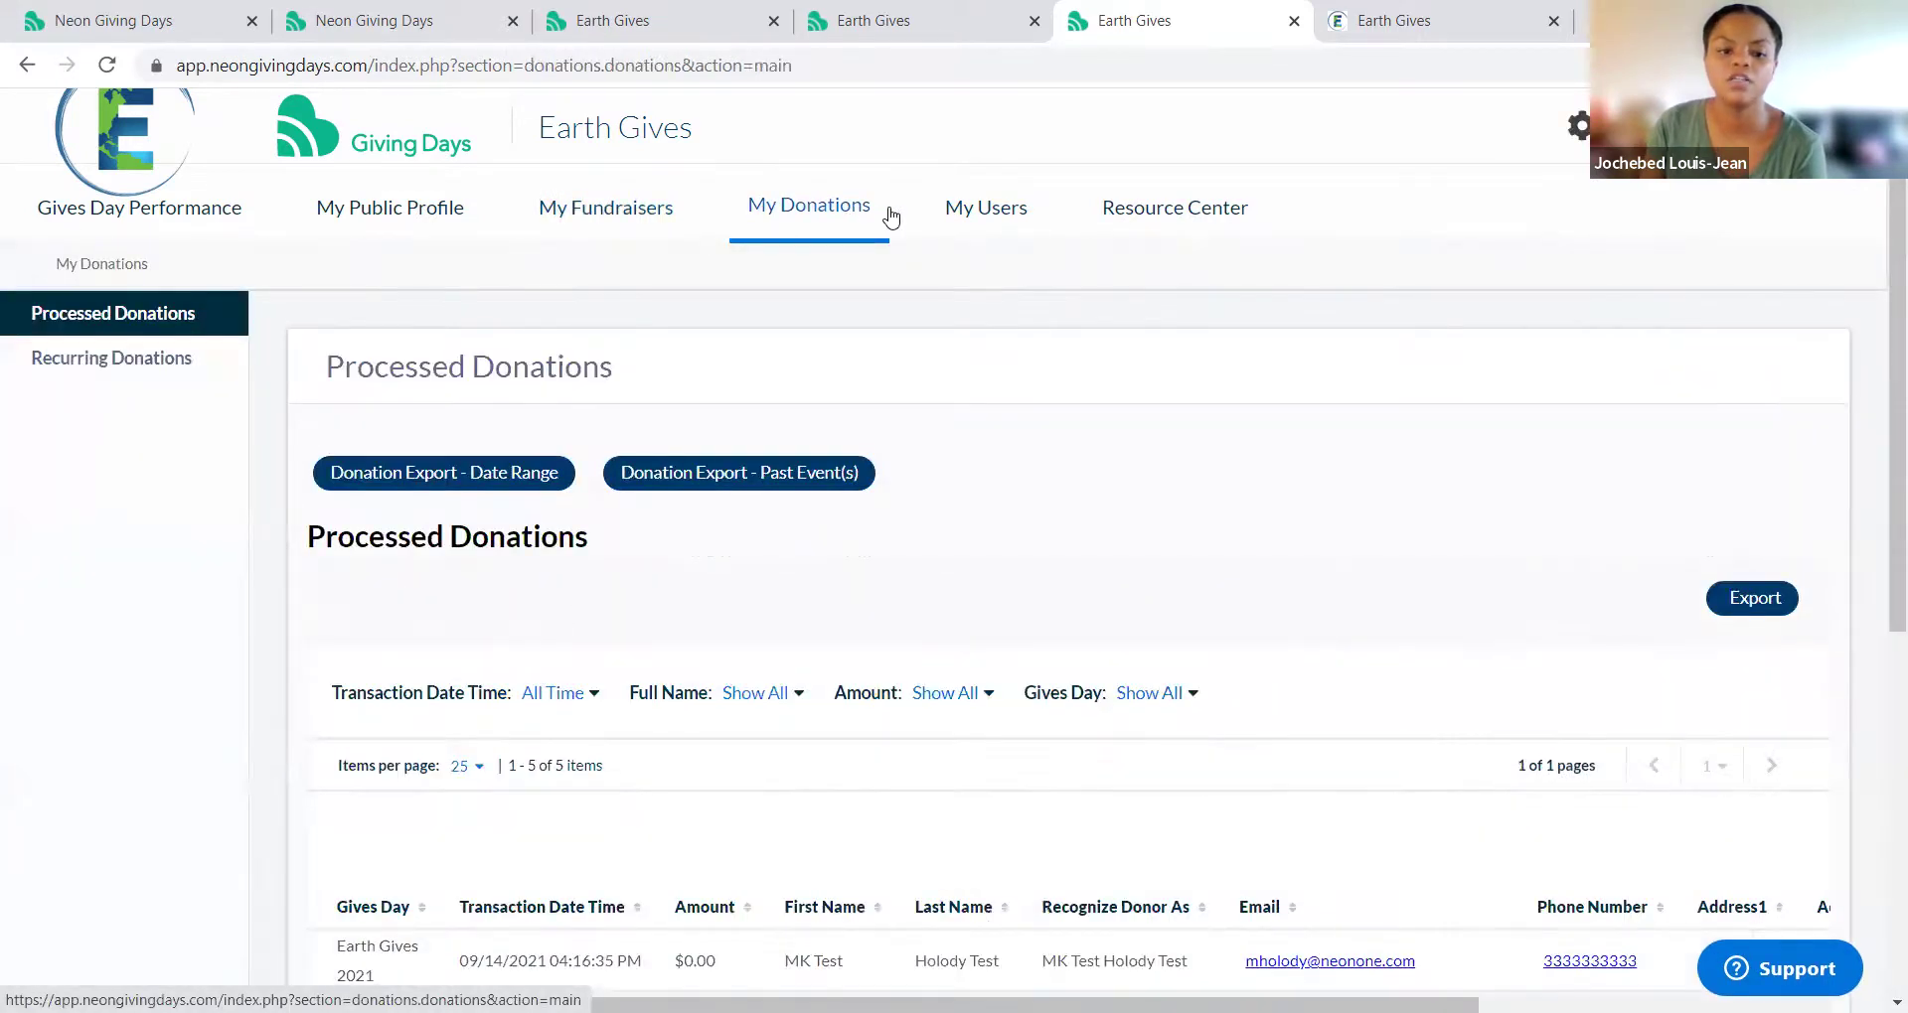
scroll(830, 497, down, 4)
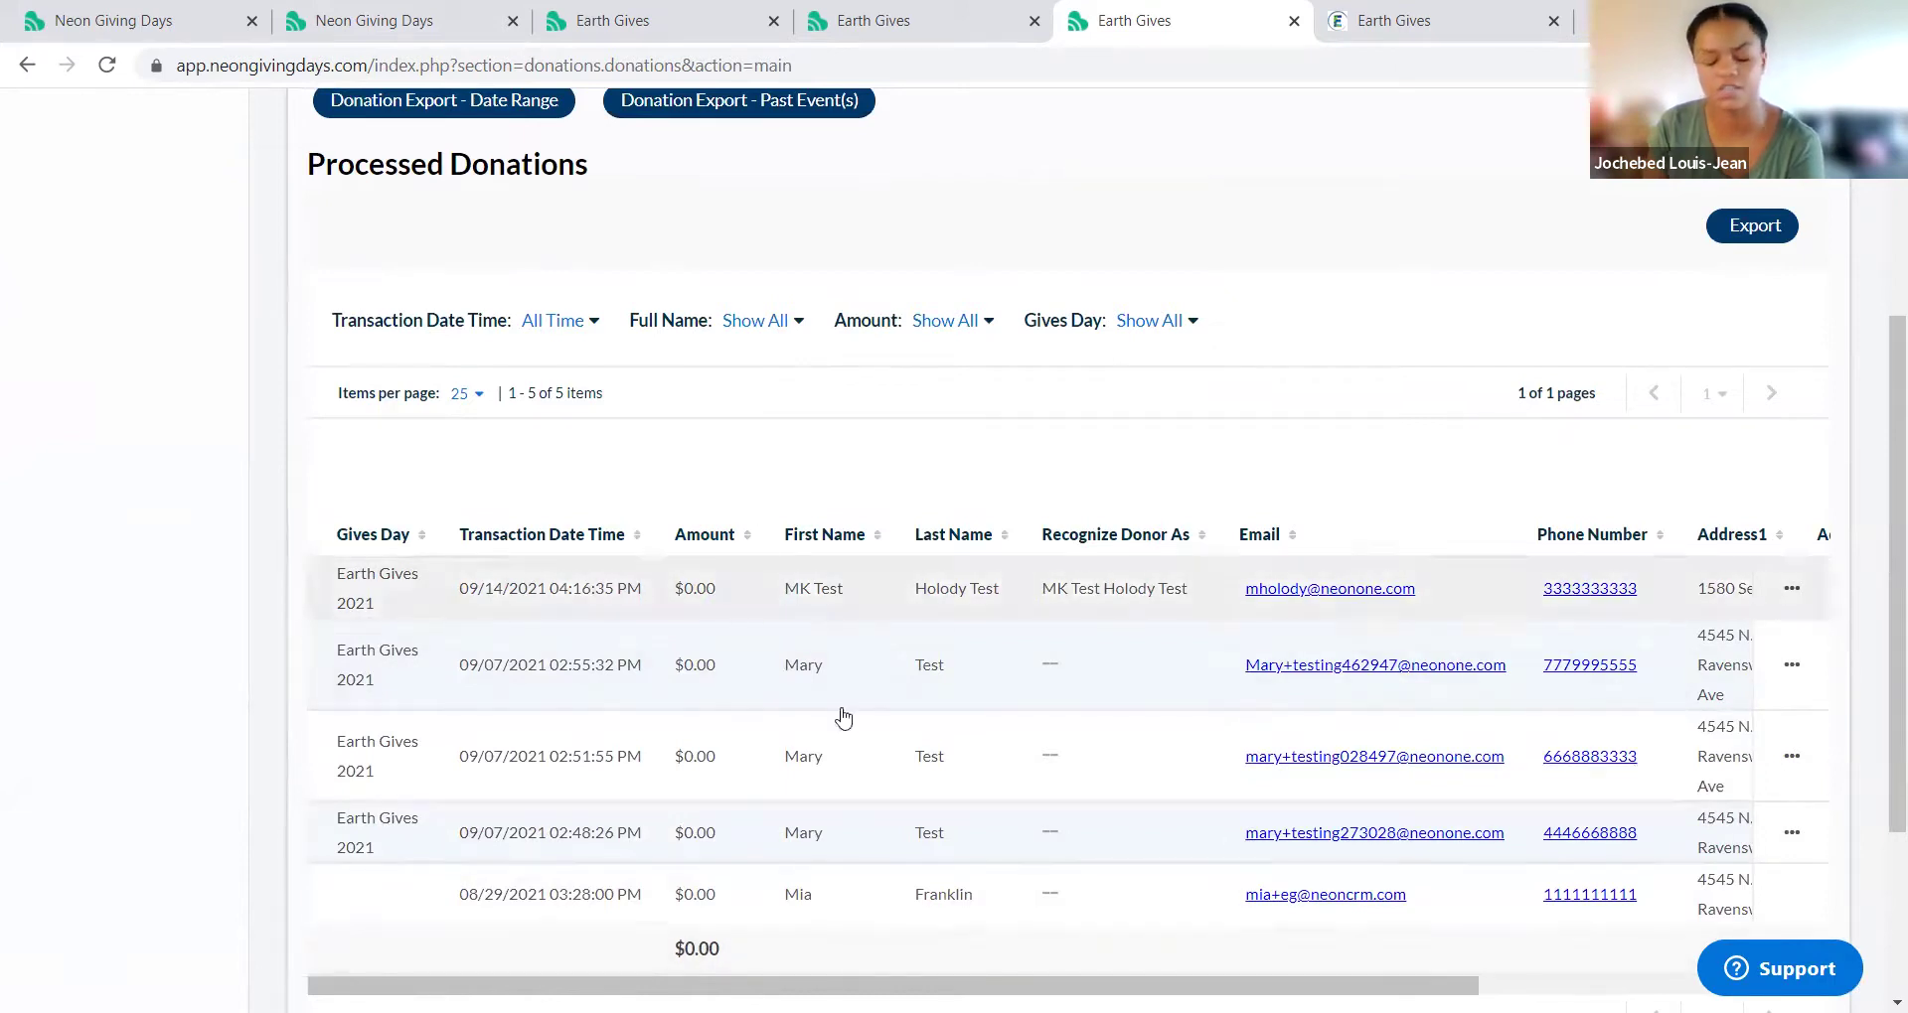
scroll(641, 835, up, 3)
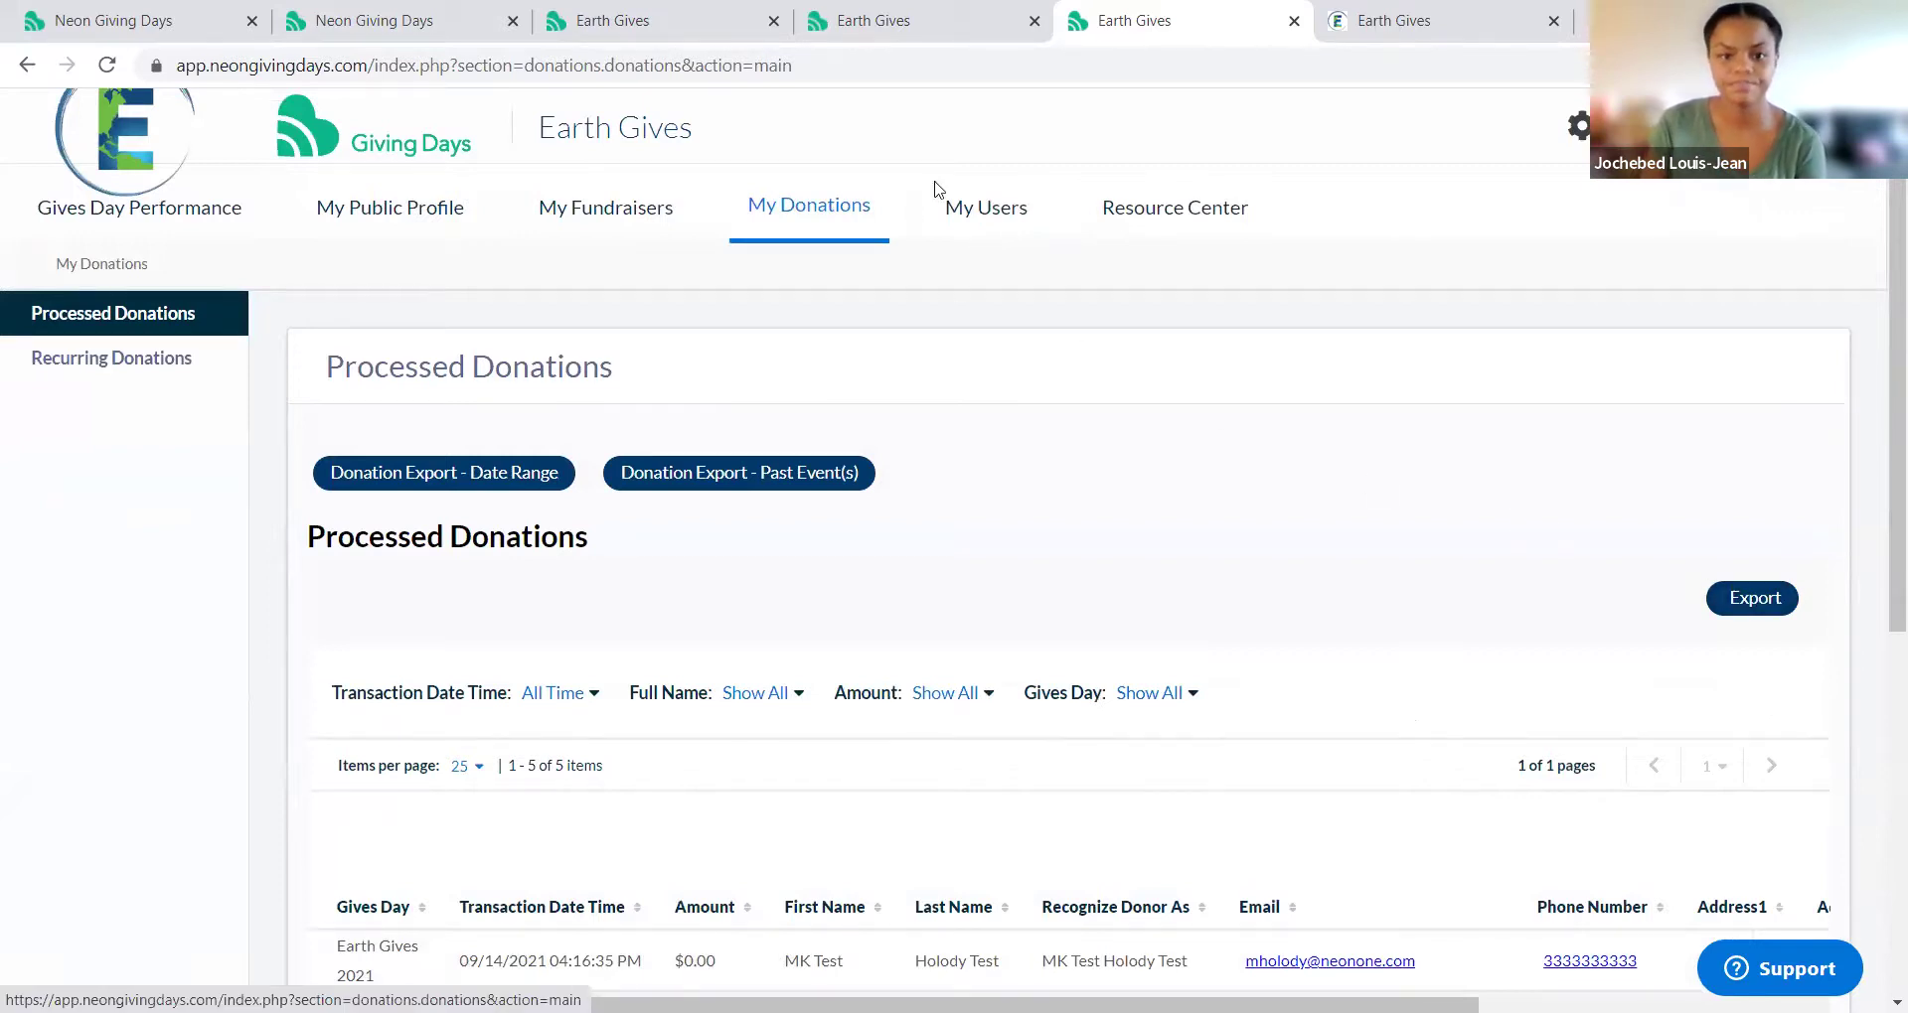
click(1001, 213)
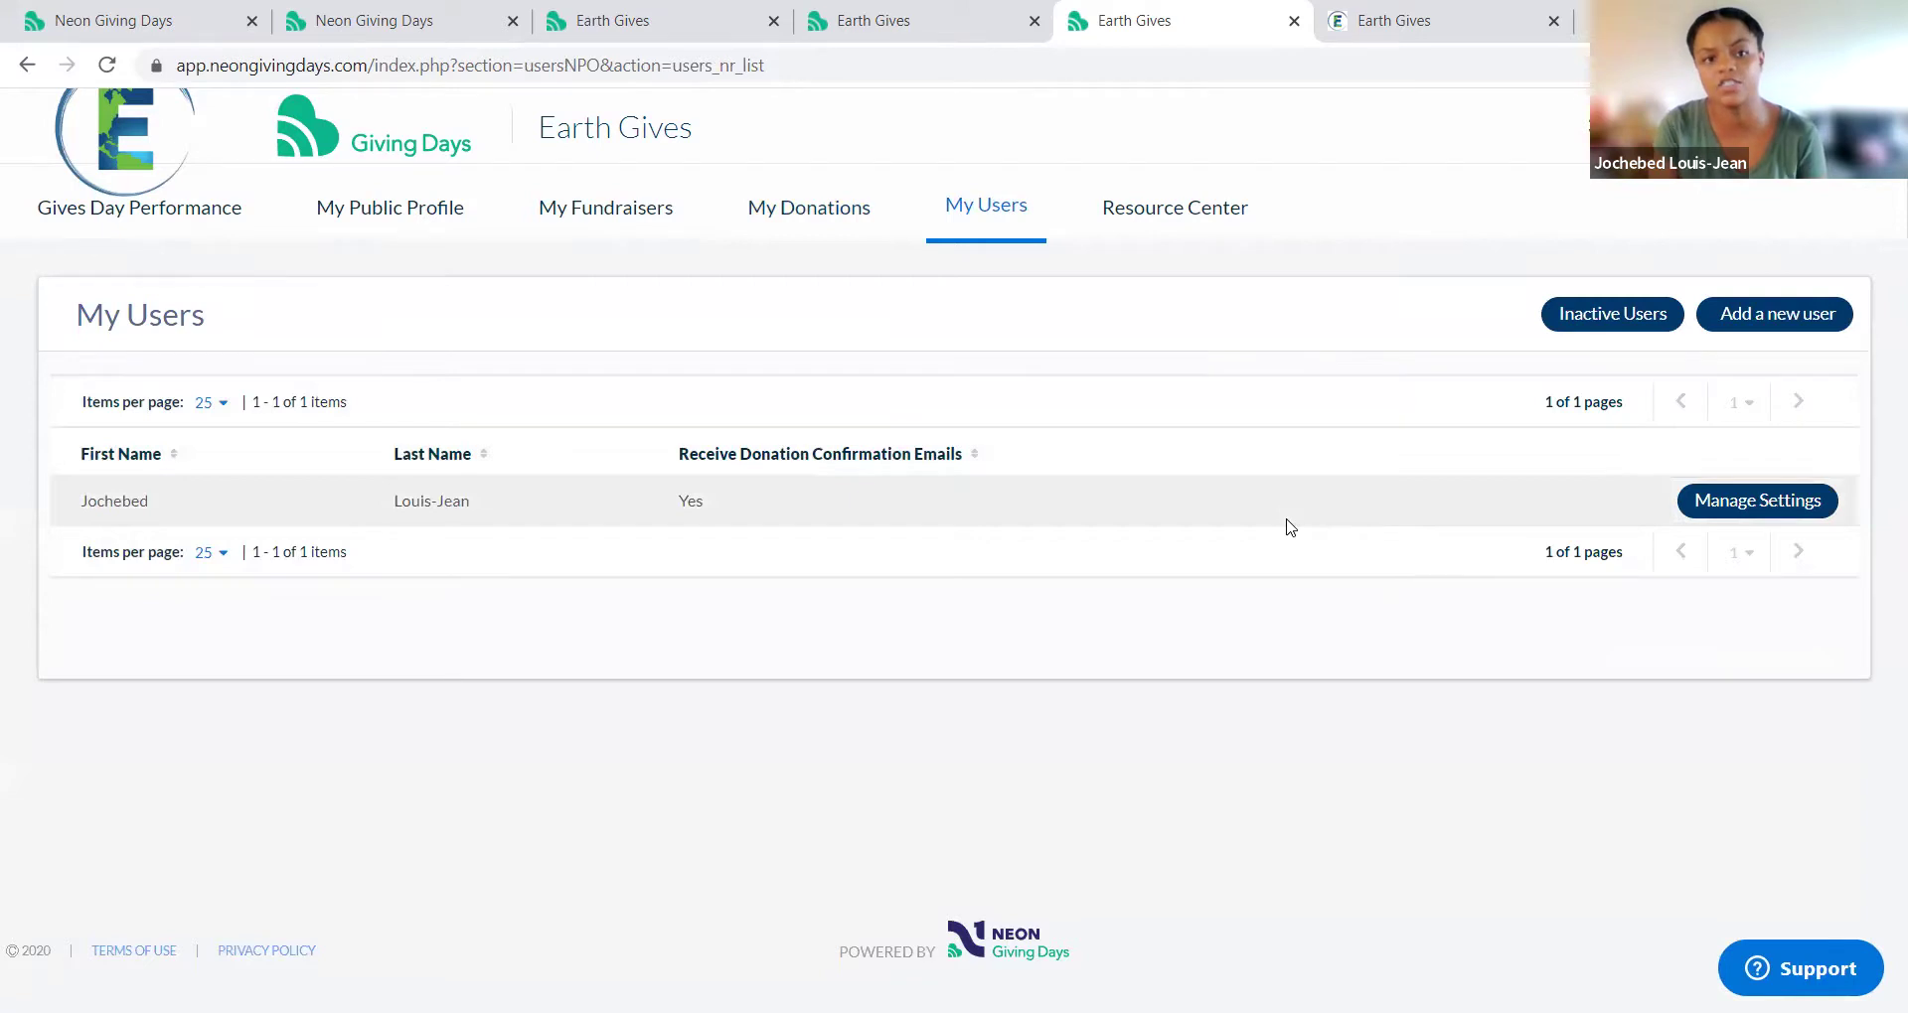
Step: Open the 'Add a new user' form on the My Users page
click(1821, 322)
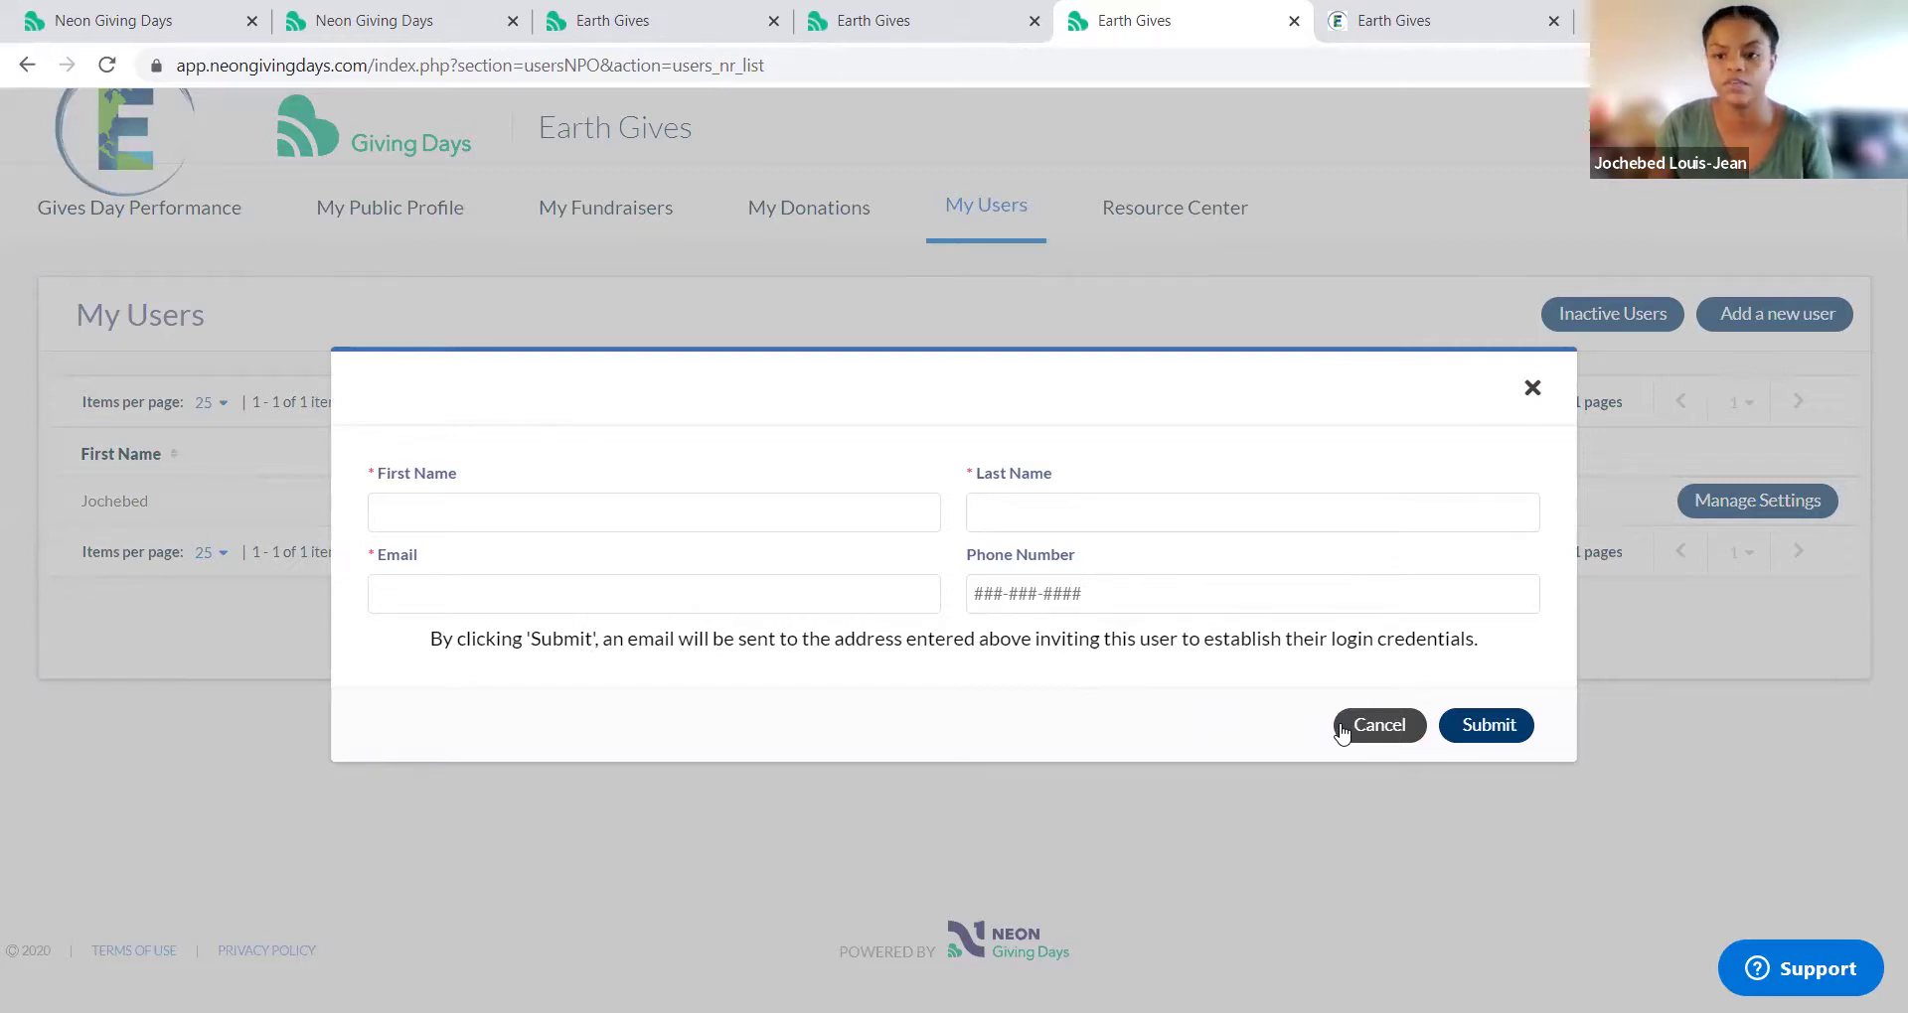
Step: Cancel the add-user form without submitting it
click(1378, 726)
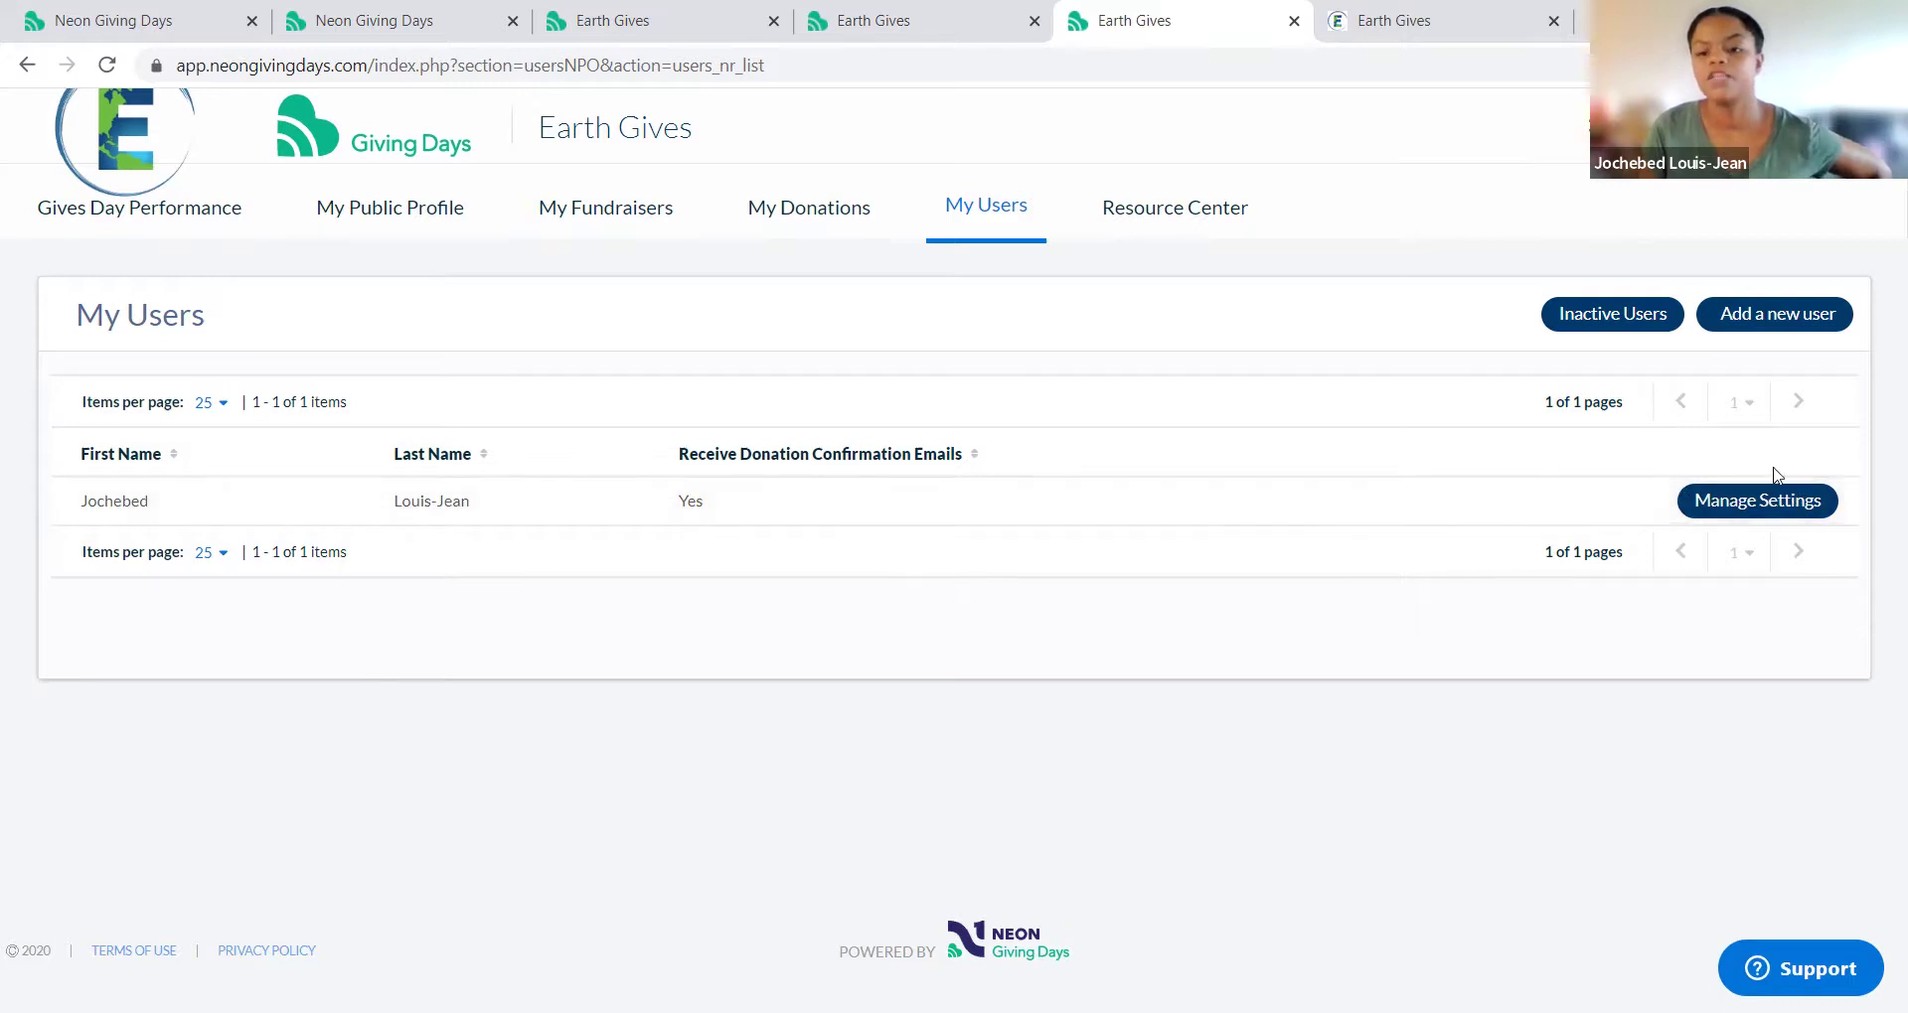
Step: Check the existing user's Manage Settings dialog, close it, and go to the Resource Center
click(1766, 508)
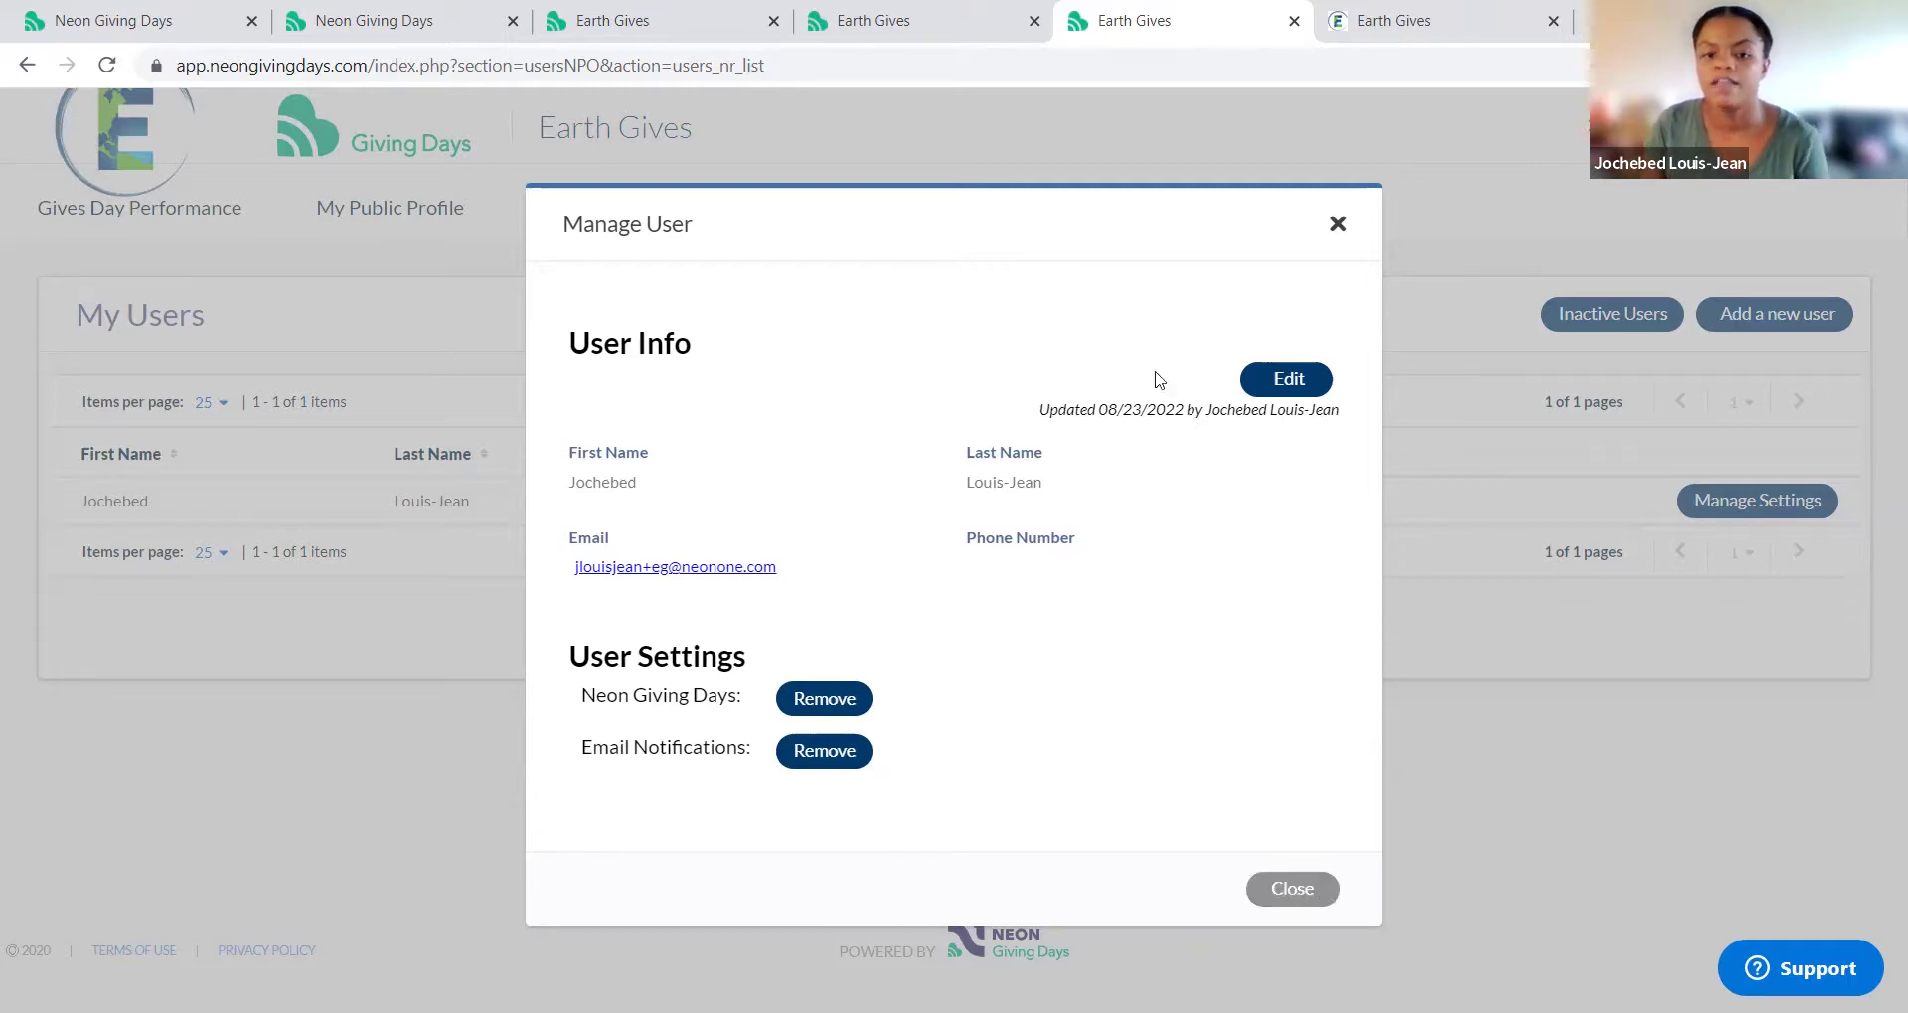
key(Escape)
click(1173, 201)
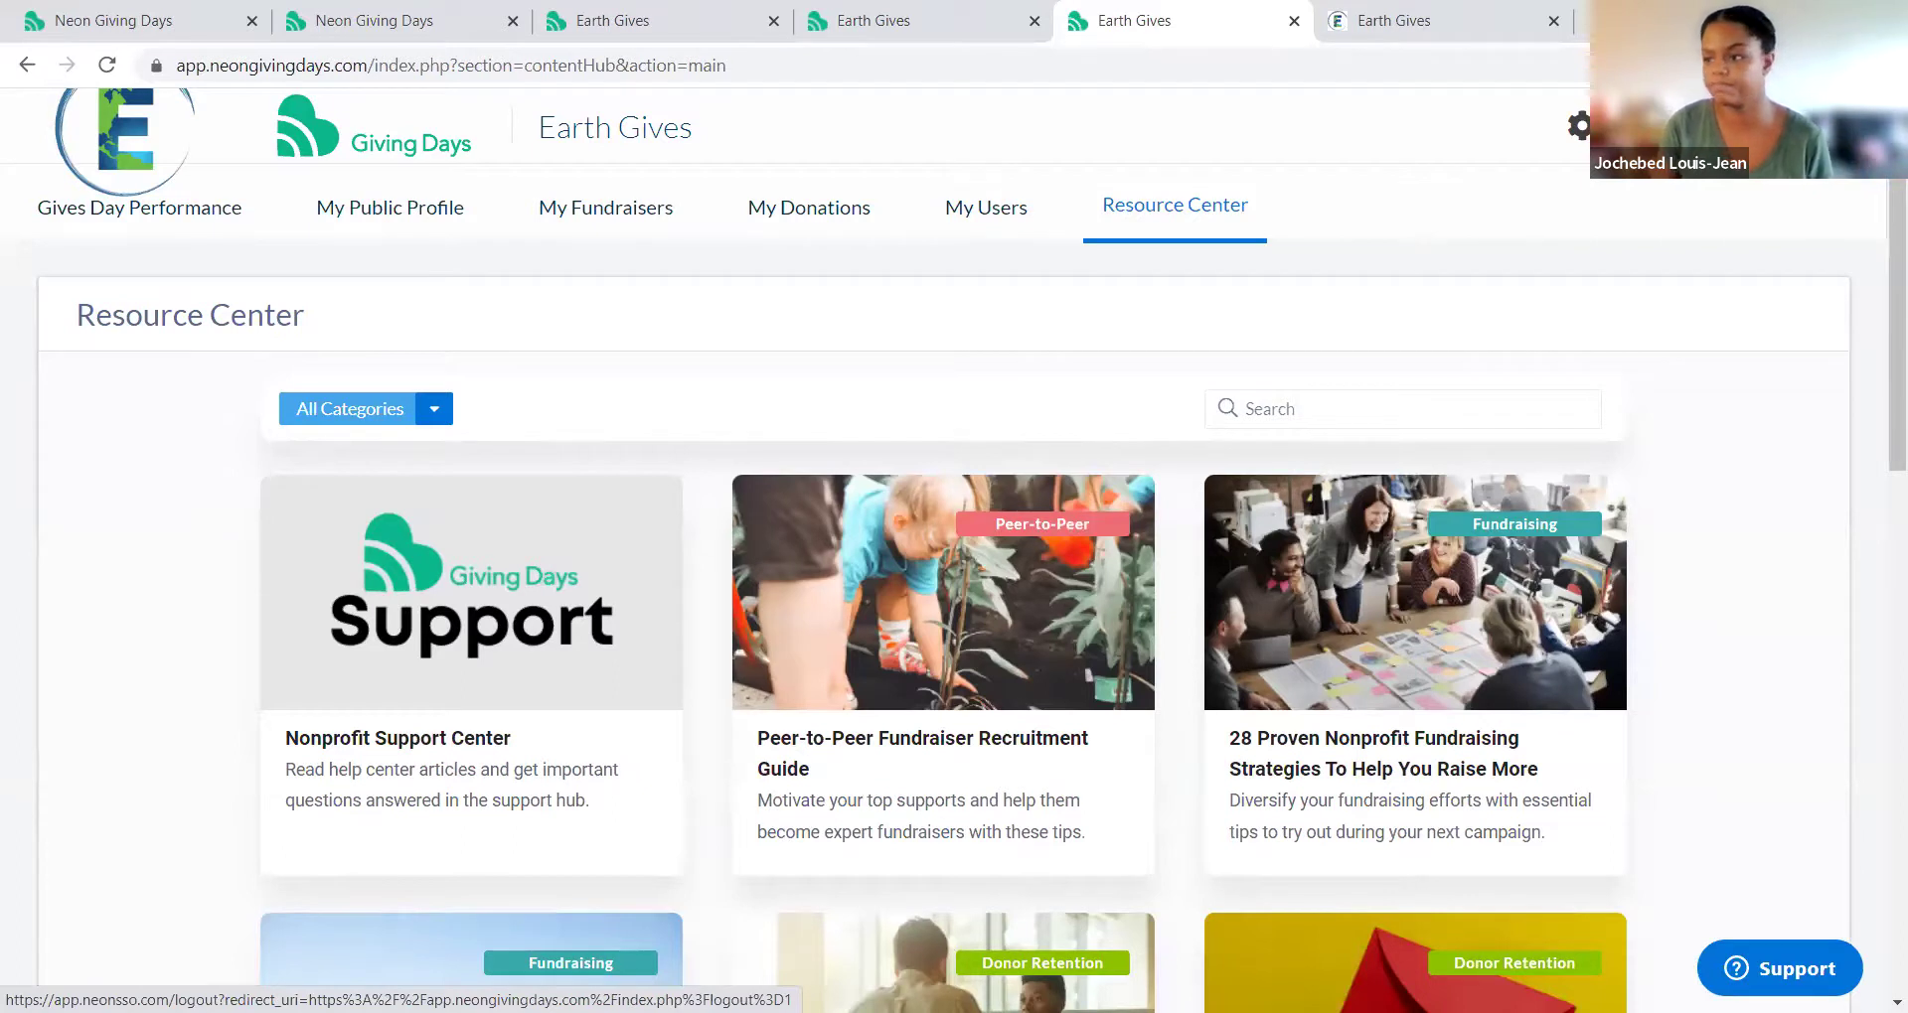
Step: Log out of the Earth Gives account from the settings gear menu
click(1630, 125)
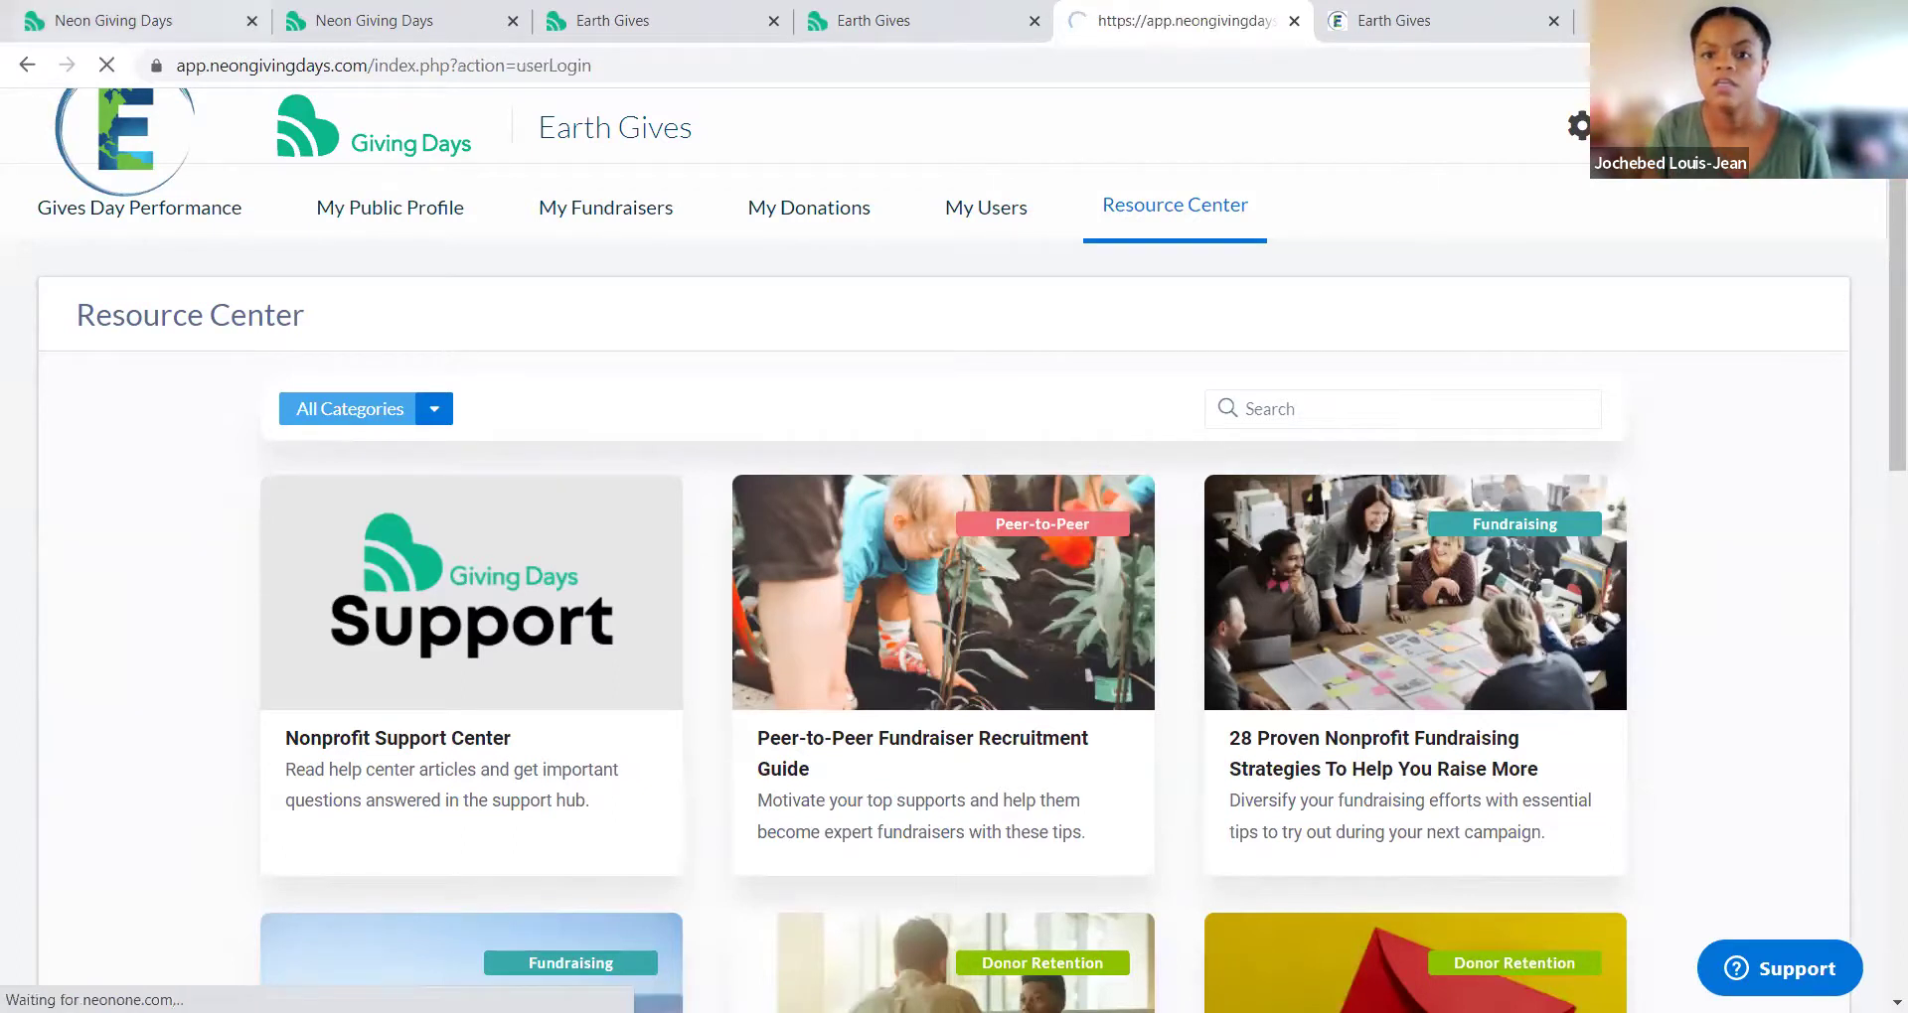
Step: From the Title 2022 fundraiser tab, go to the Earth Gives home page via its logo
click(1508, 28)
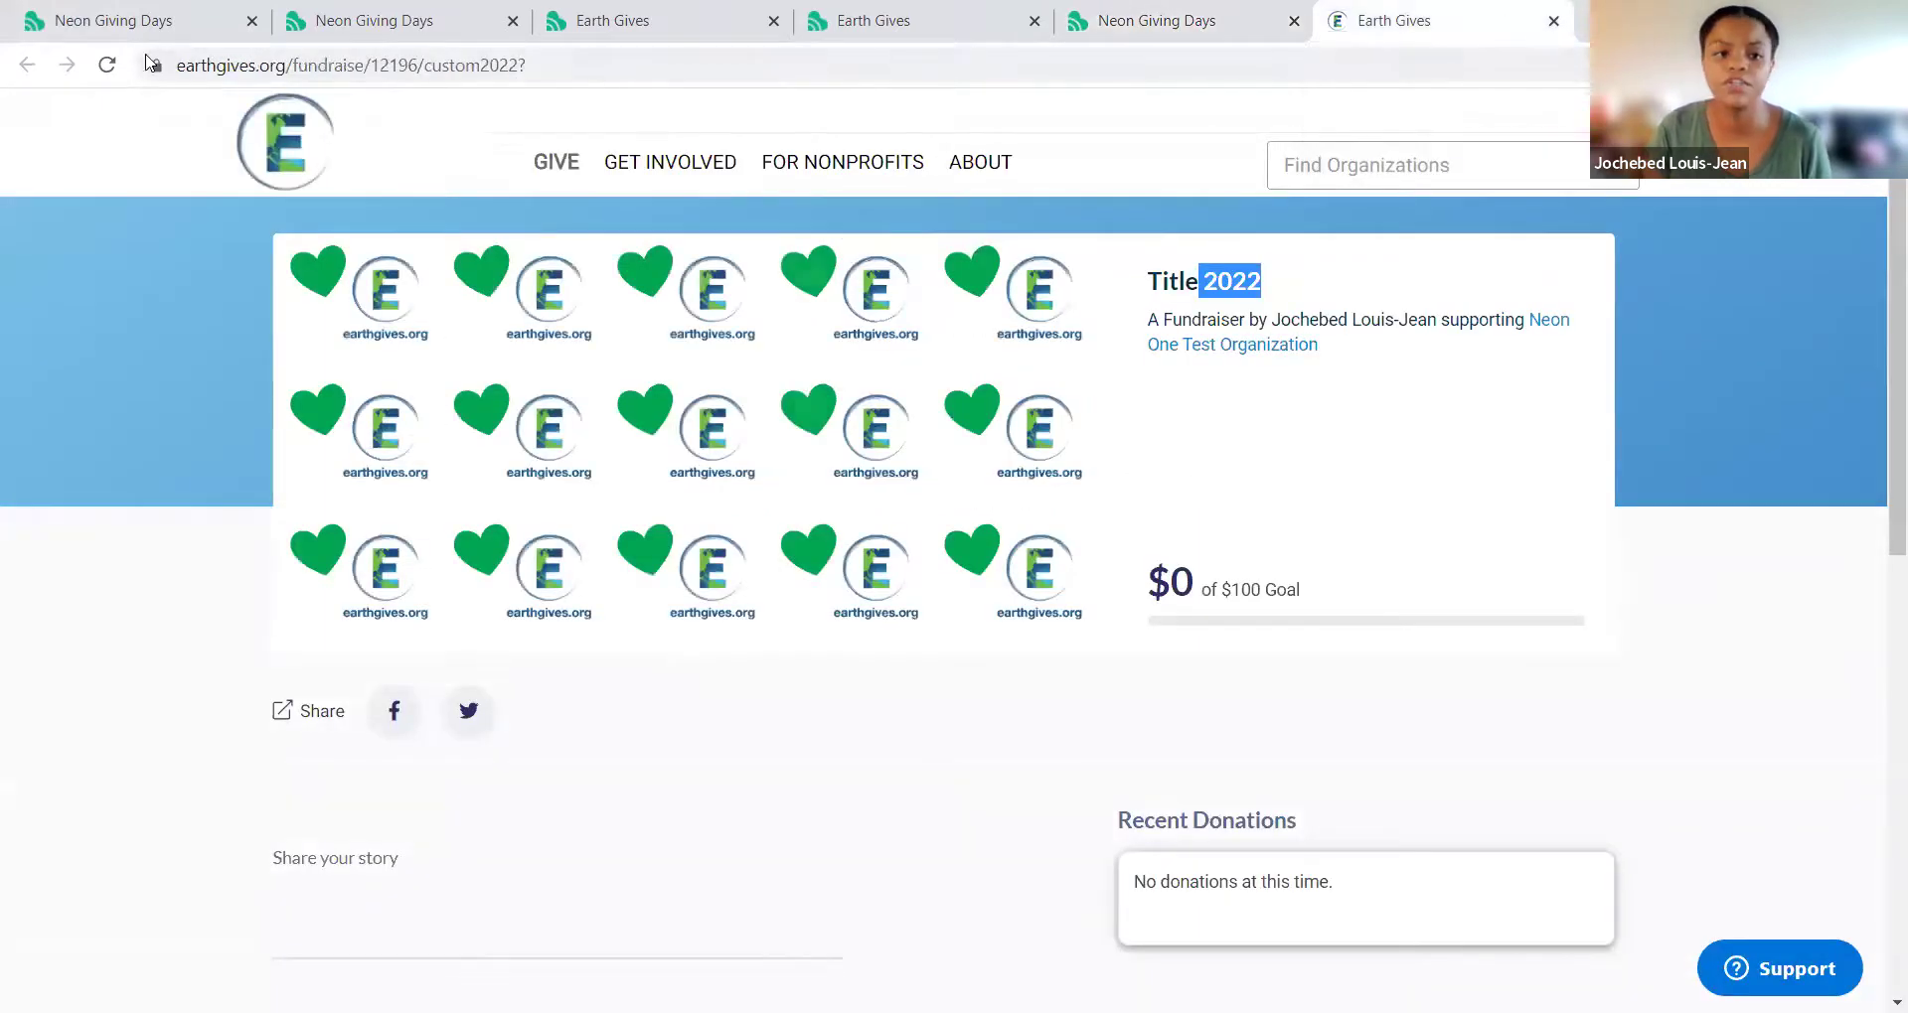
click(260, 137)
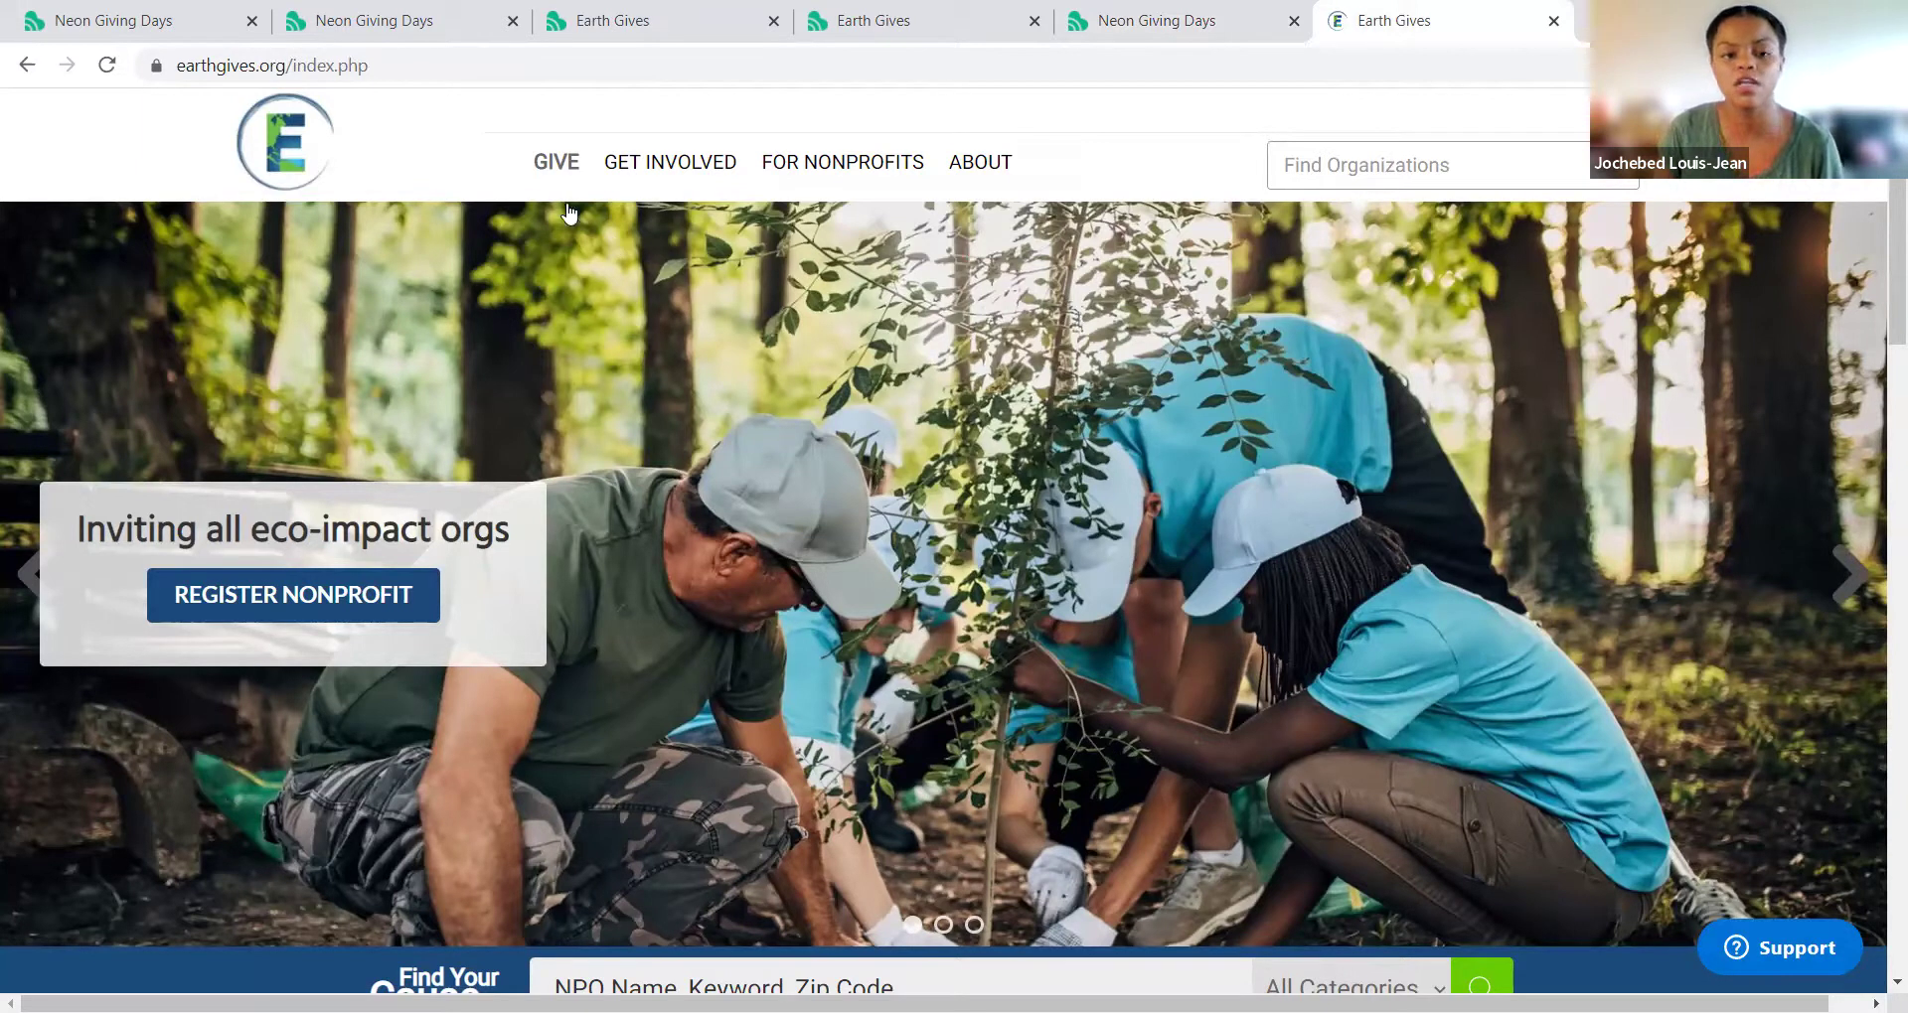
mouse_move(556, 177)
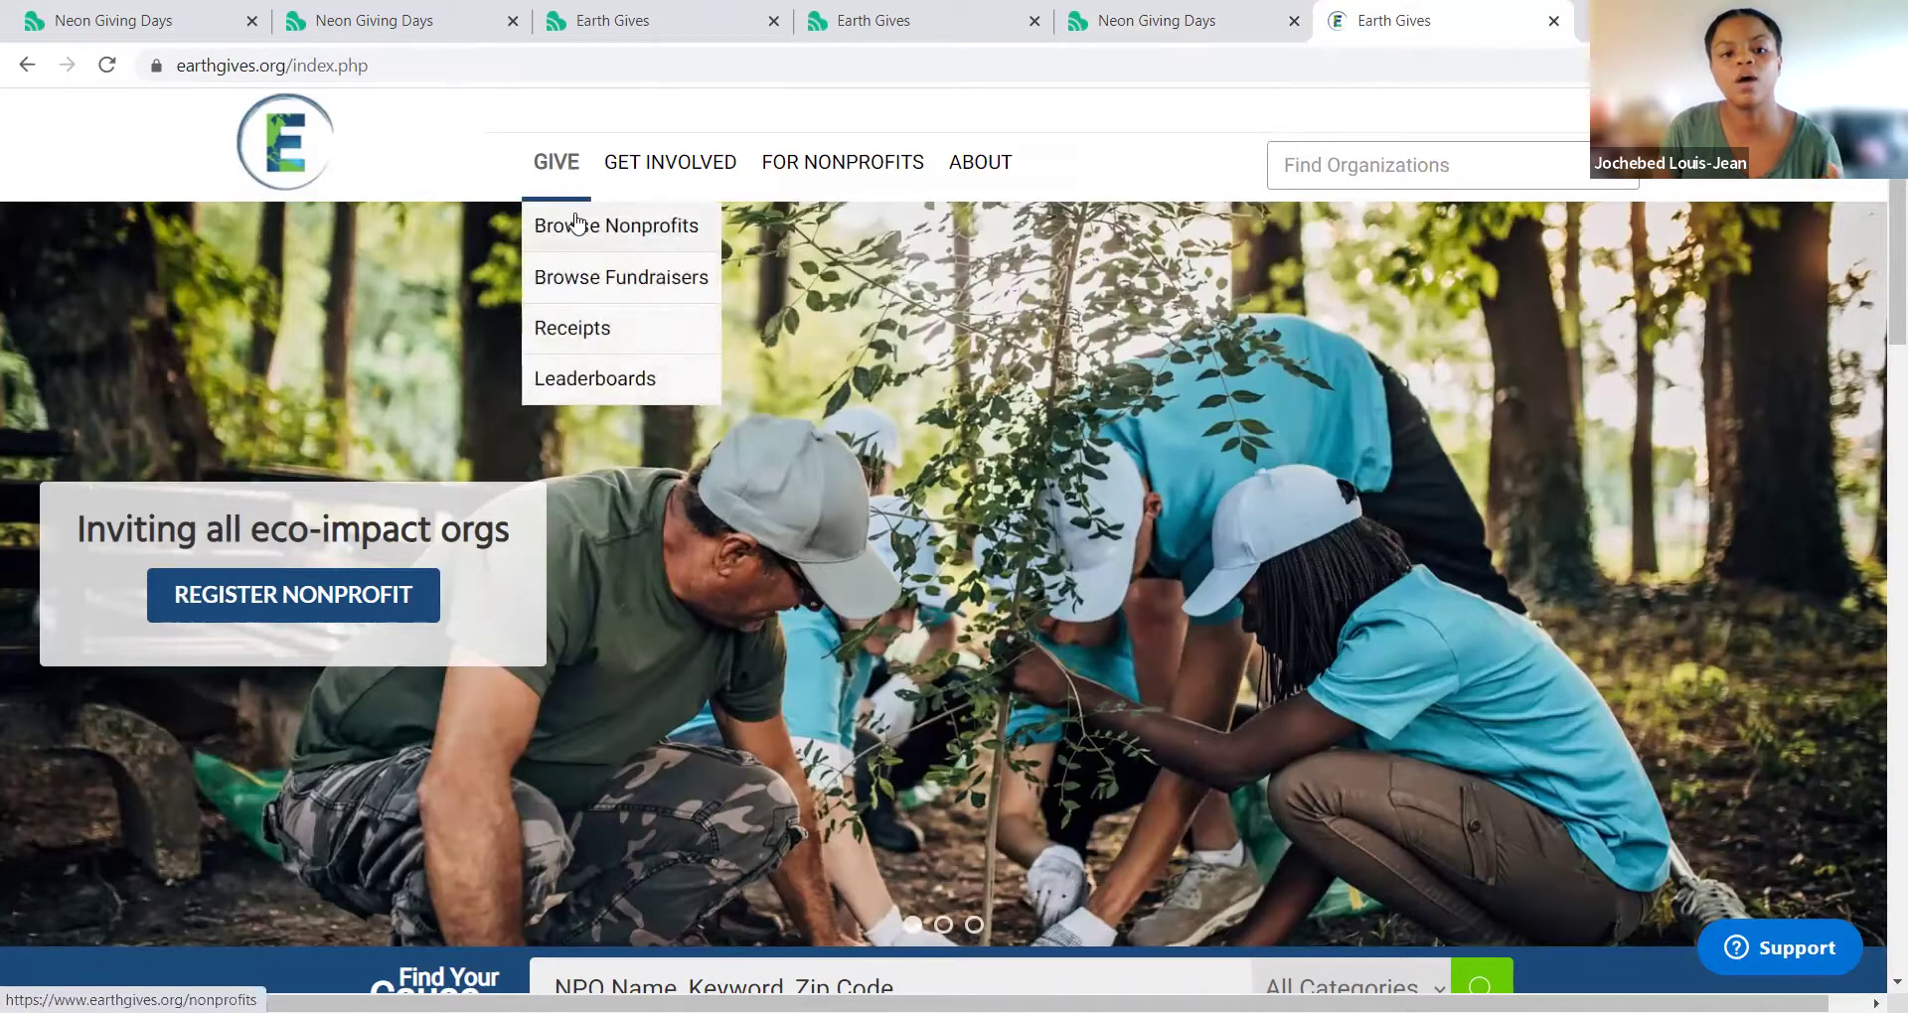
Step: Browse the nonprofits, open Neon One Test Organization, and start a fundraiser for it
click(577, 224)
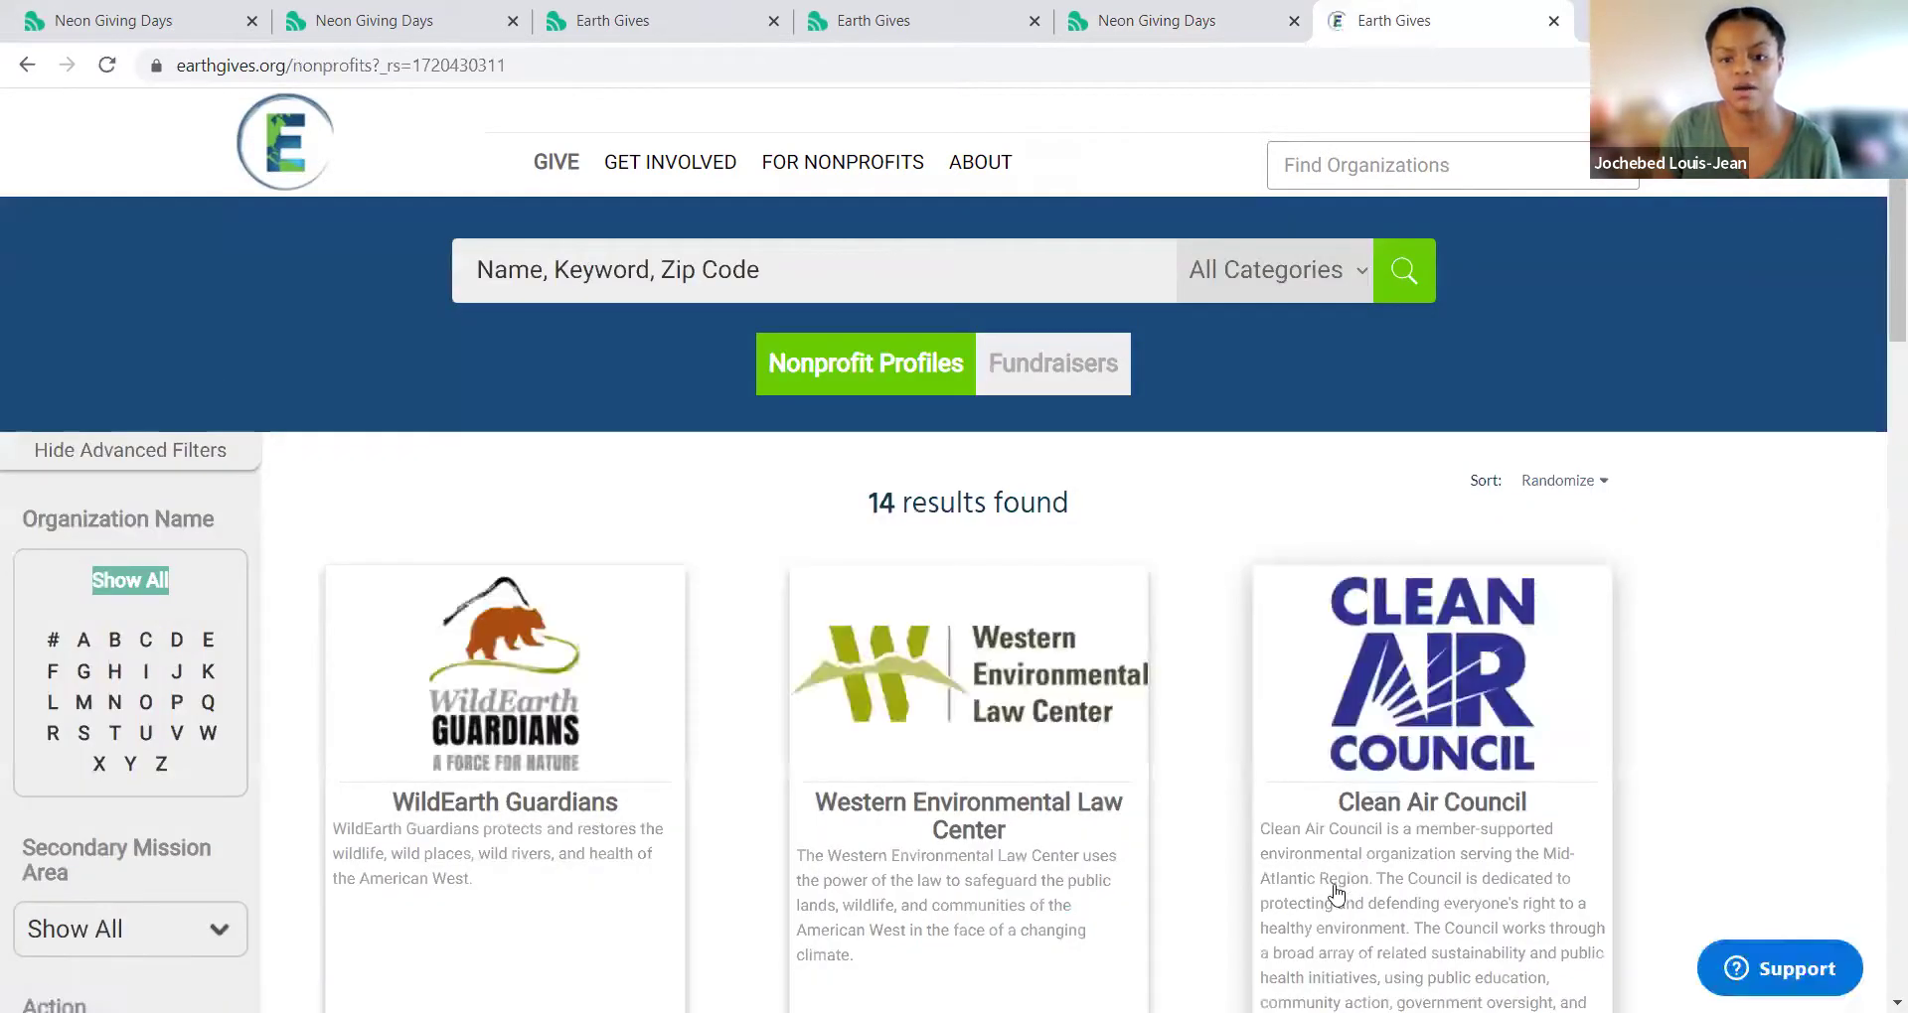
scroll(1336, 894, down, 15)
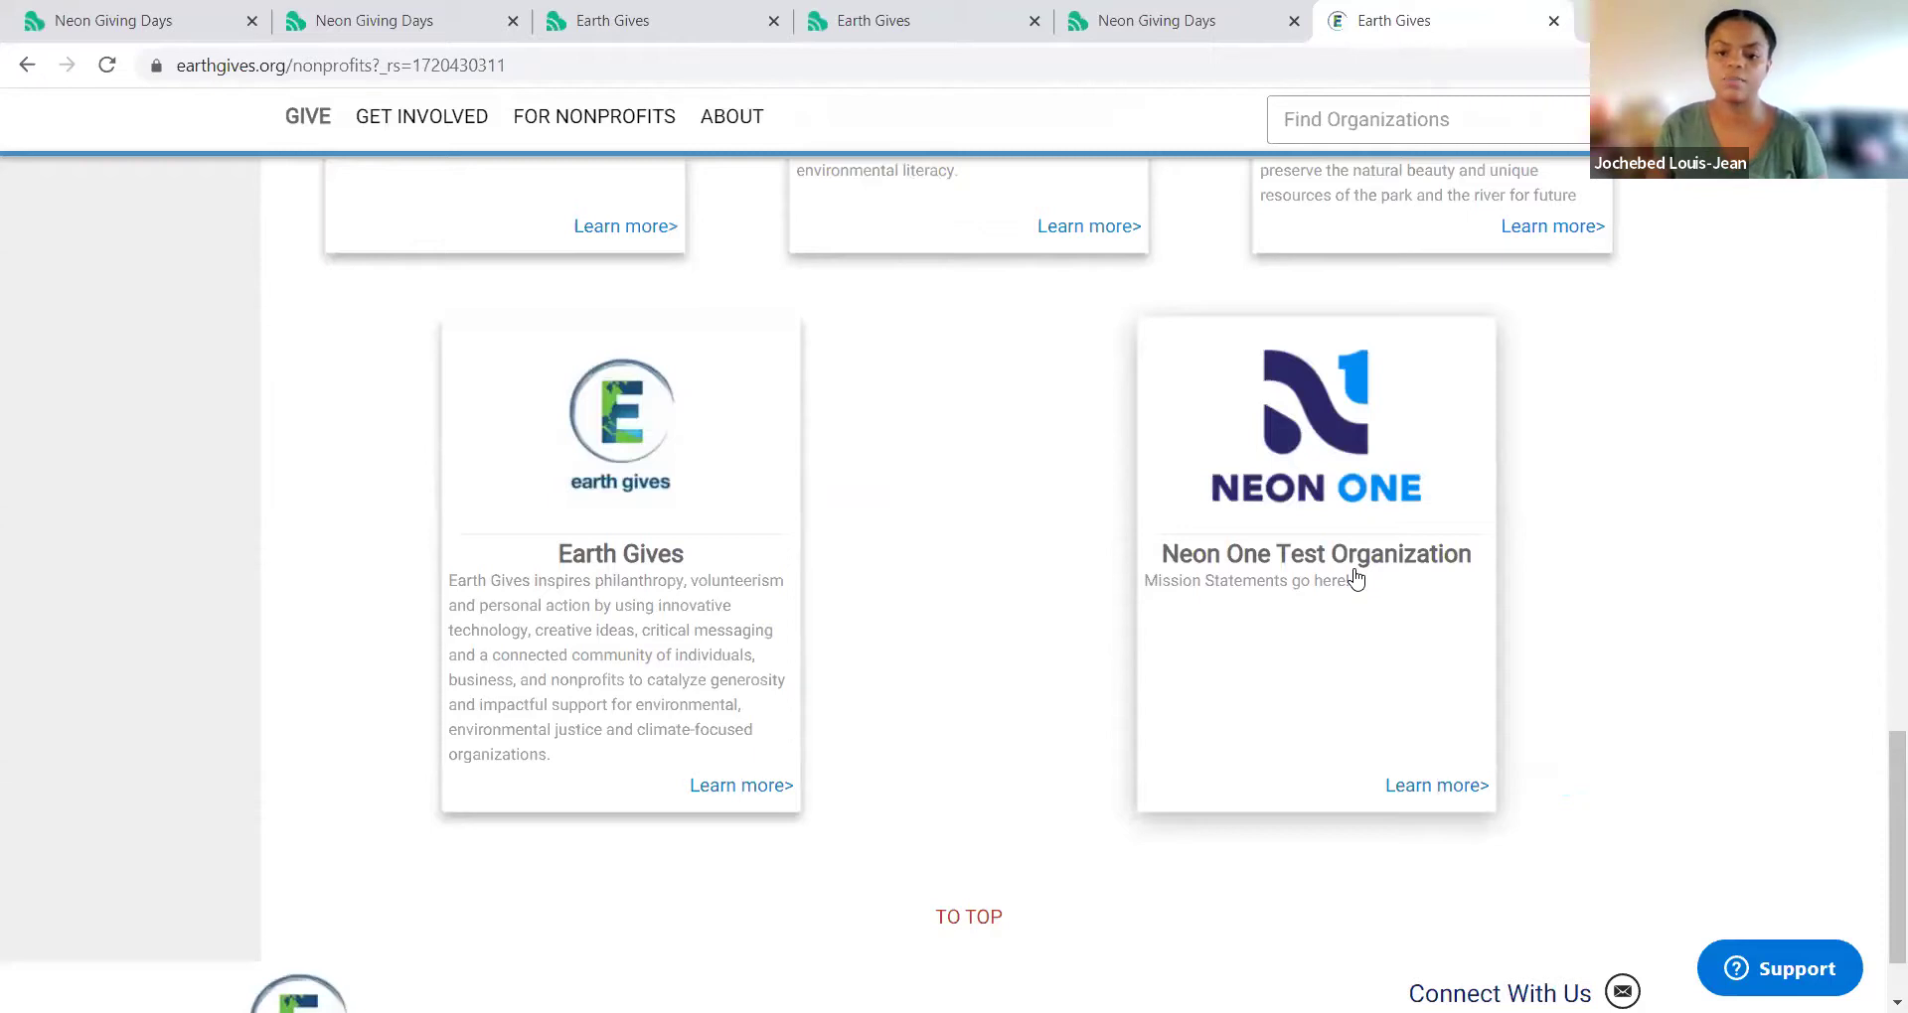
click(1356, 578)
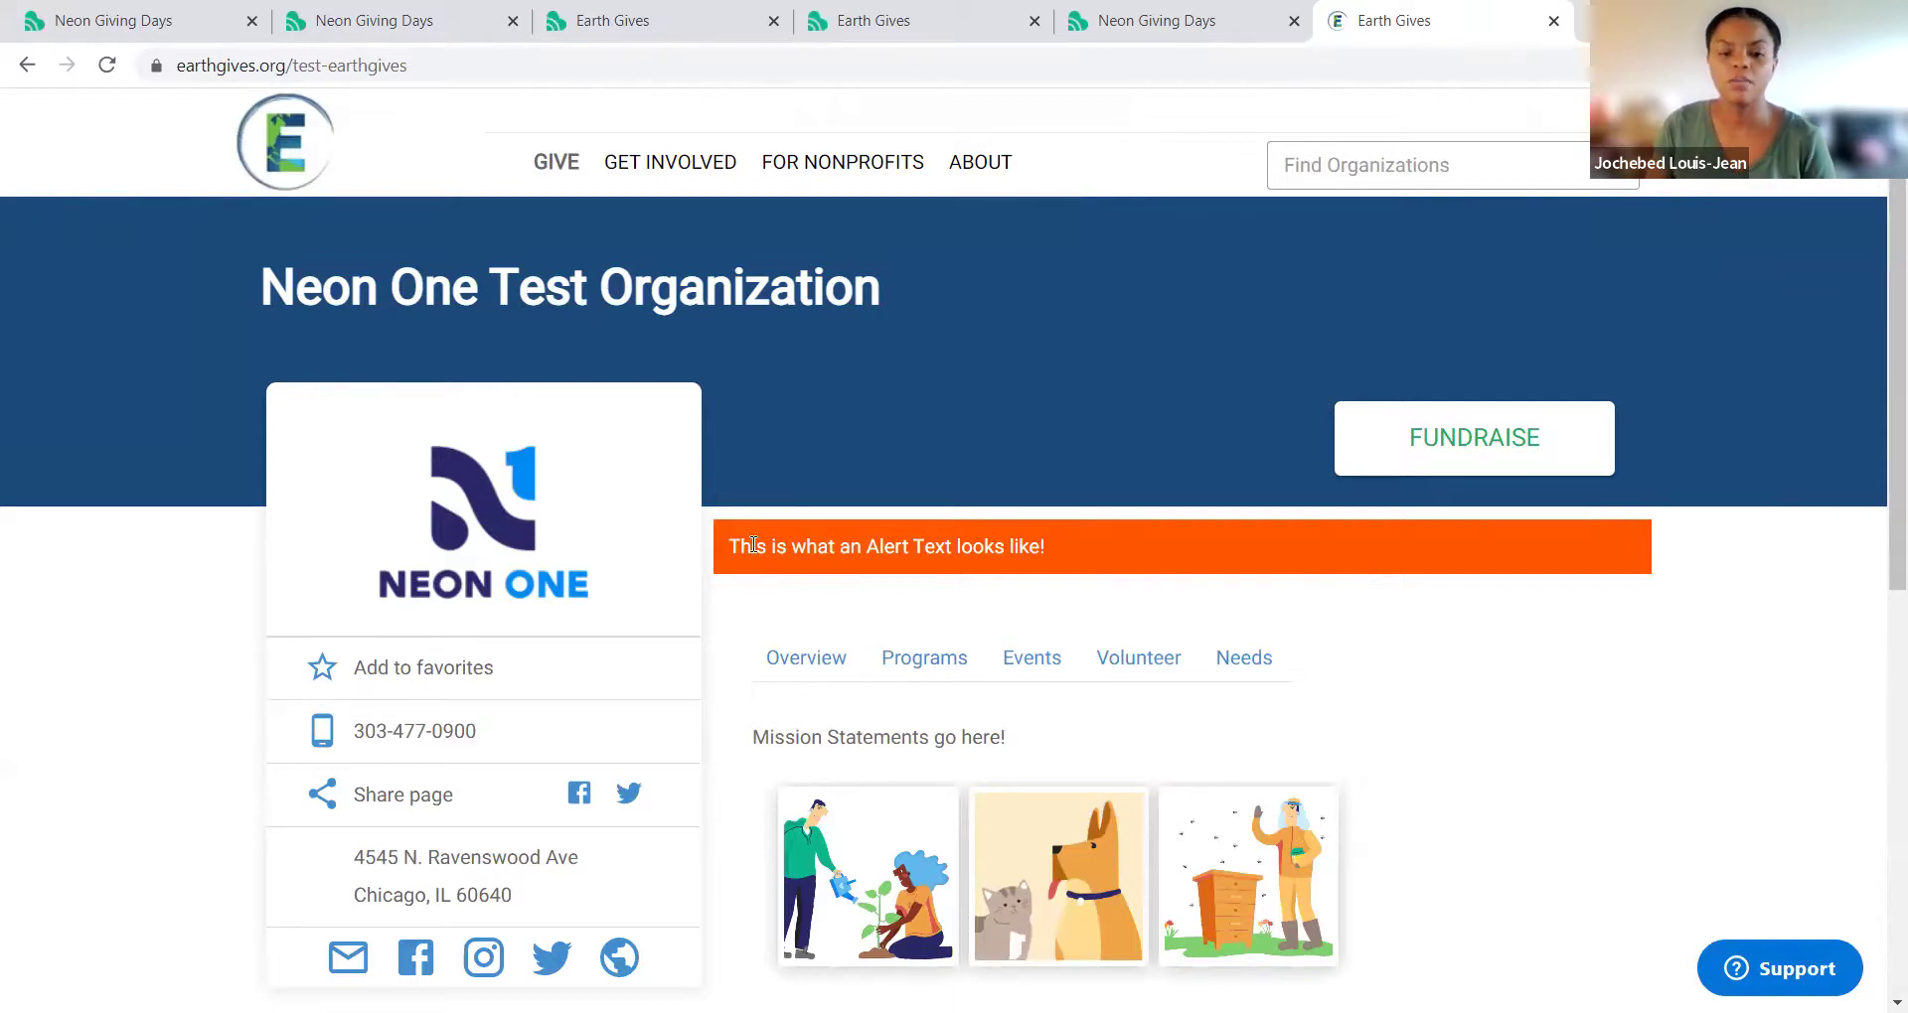
click(1443, 449)
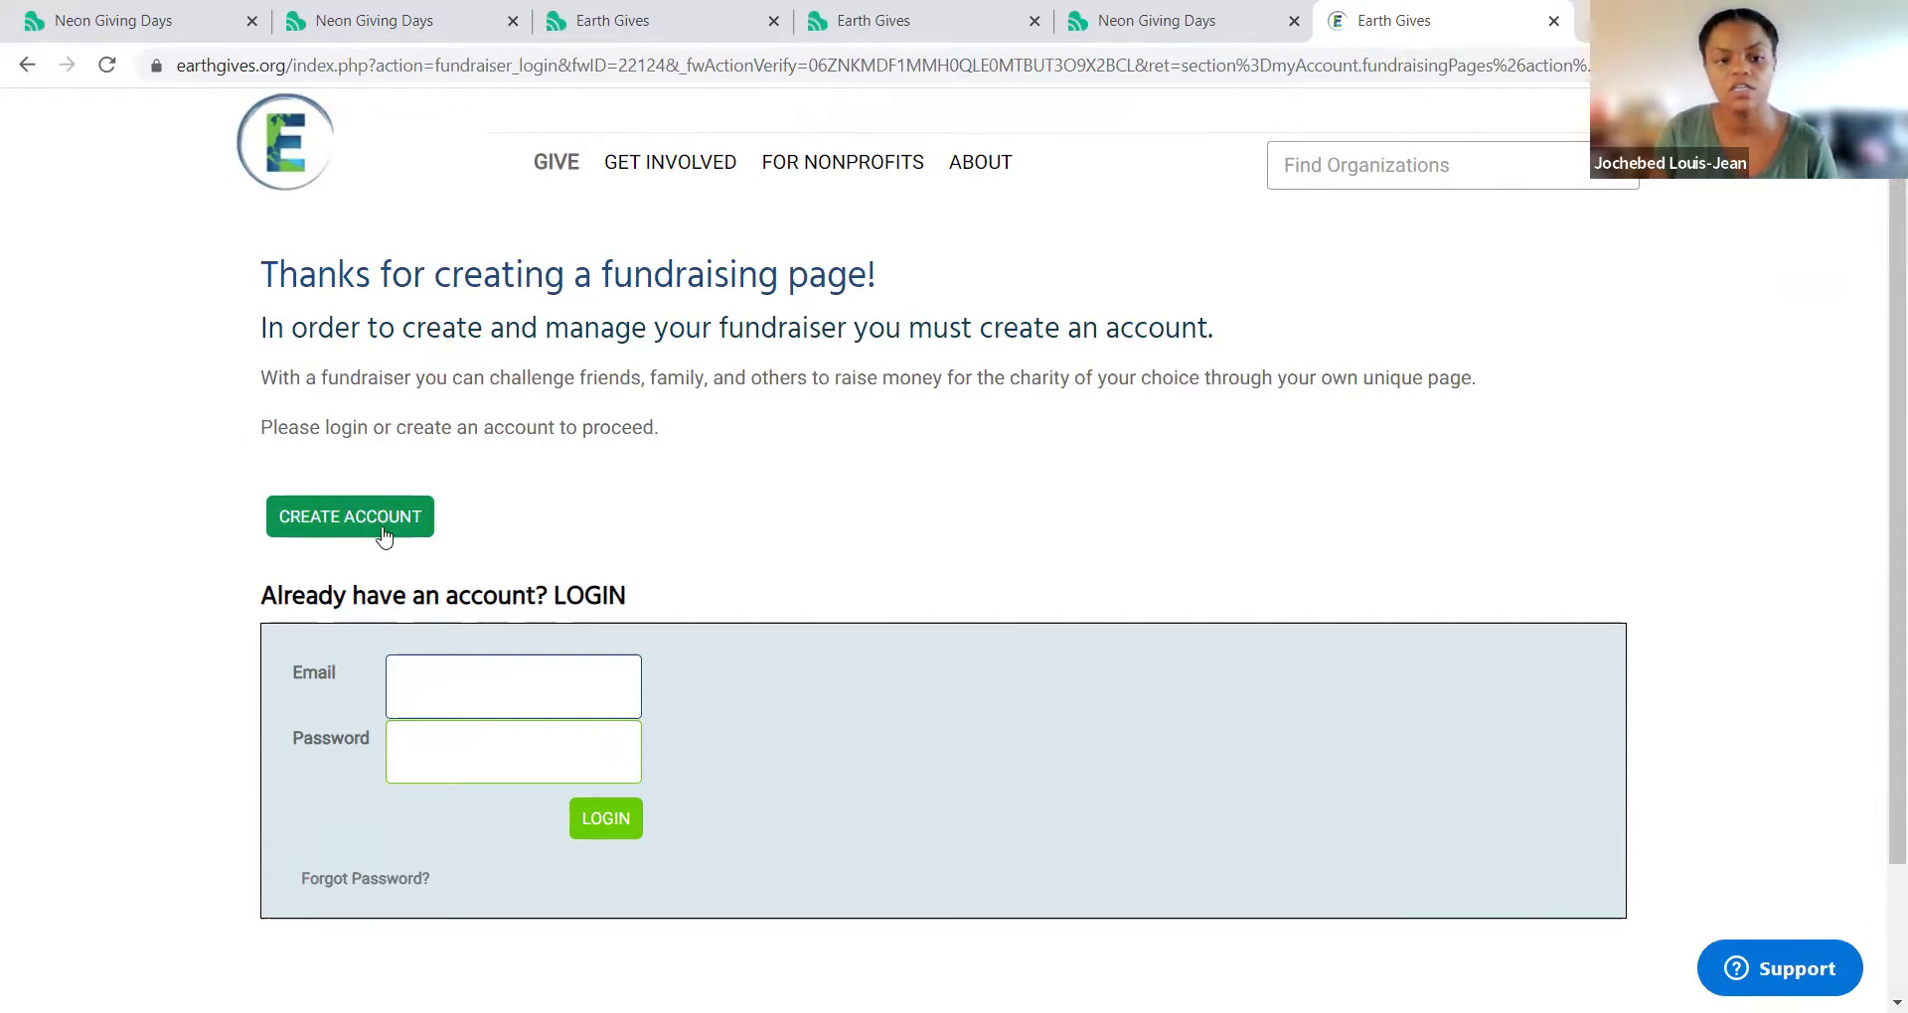
Step: Open the new-account form, cancel it, and bring up the top-right account menu
click(384, 536)
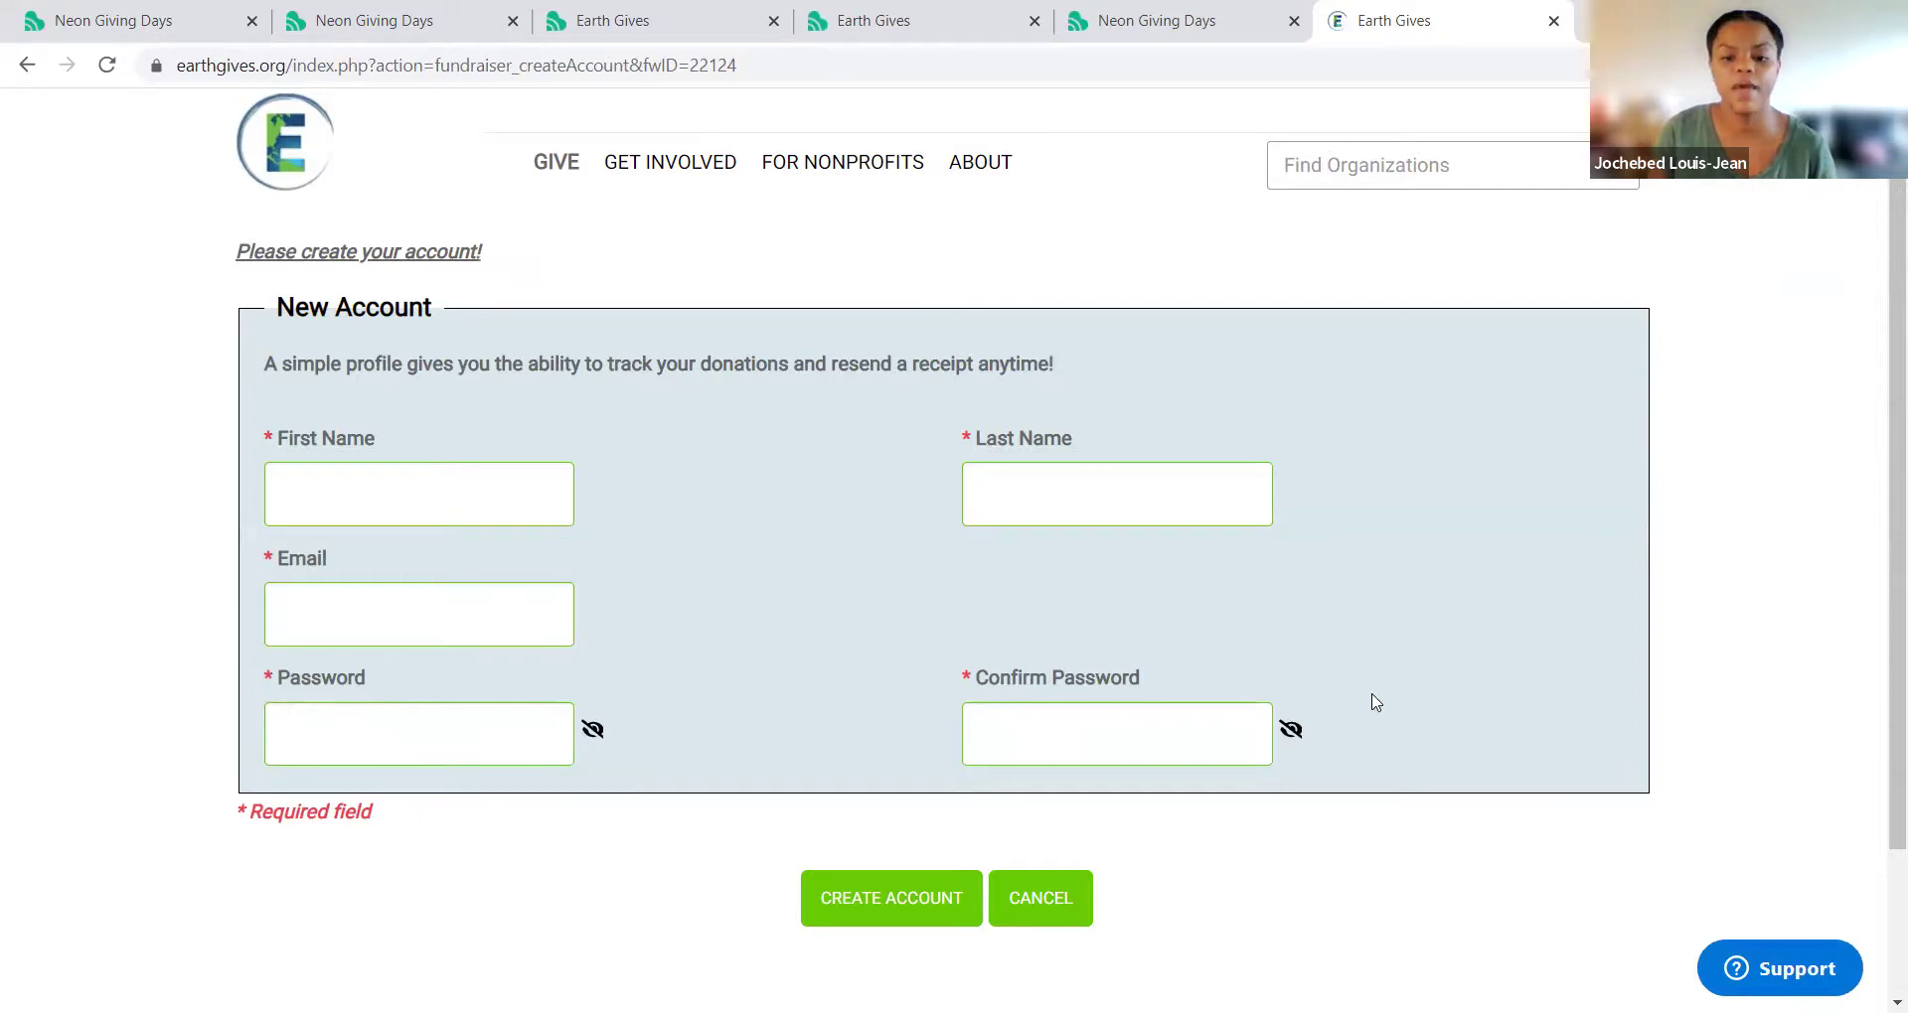
click(1041, 900)
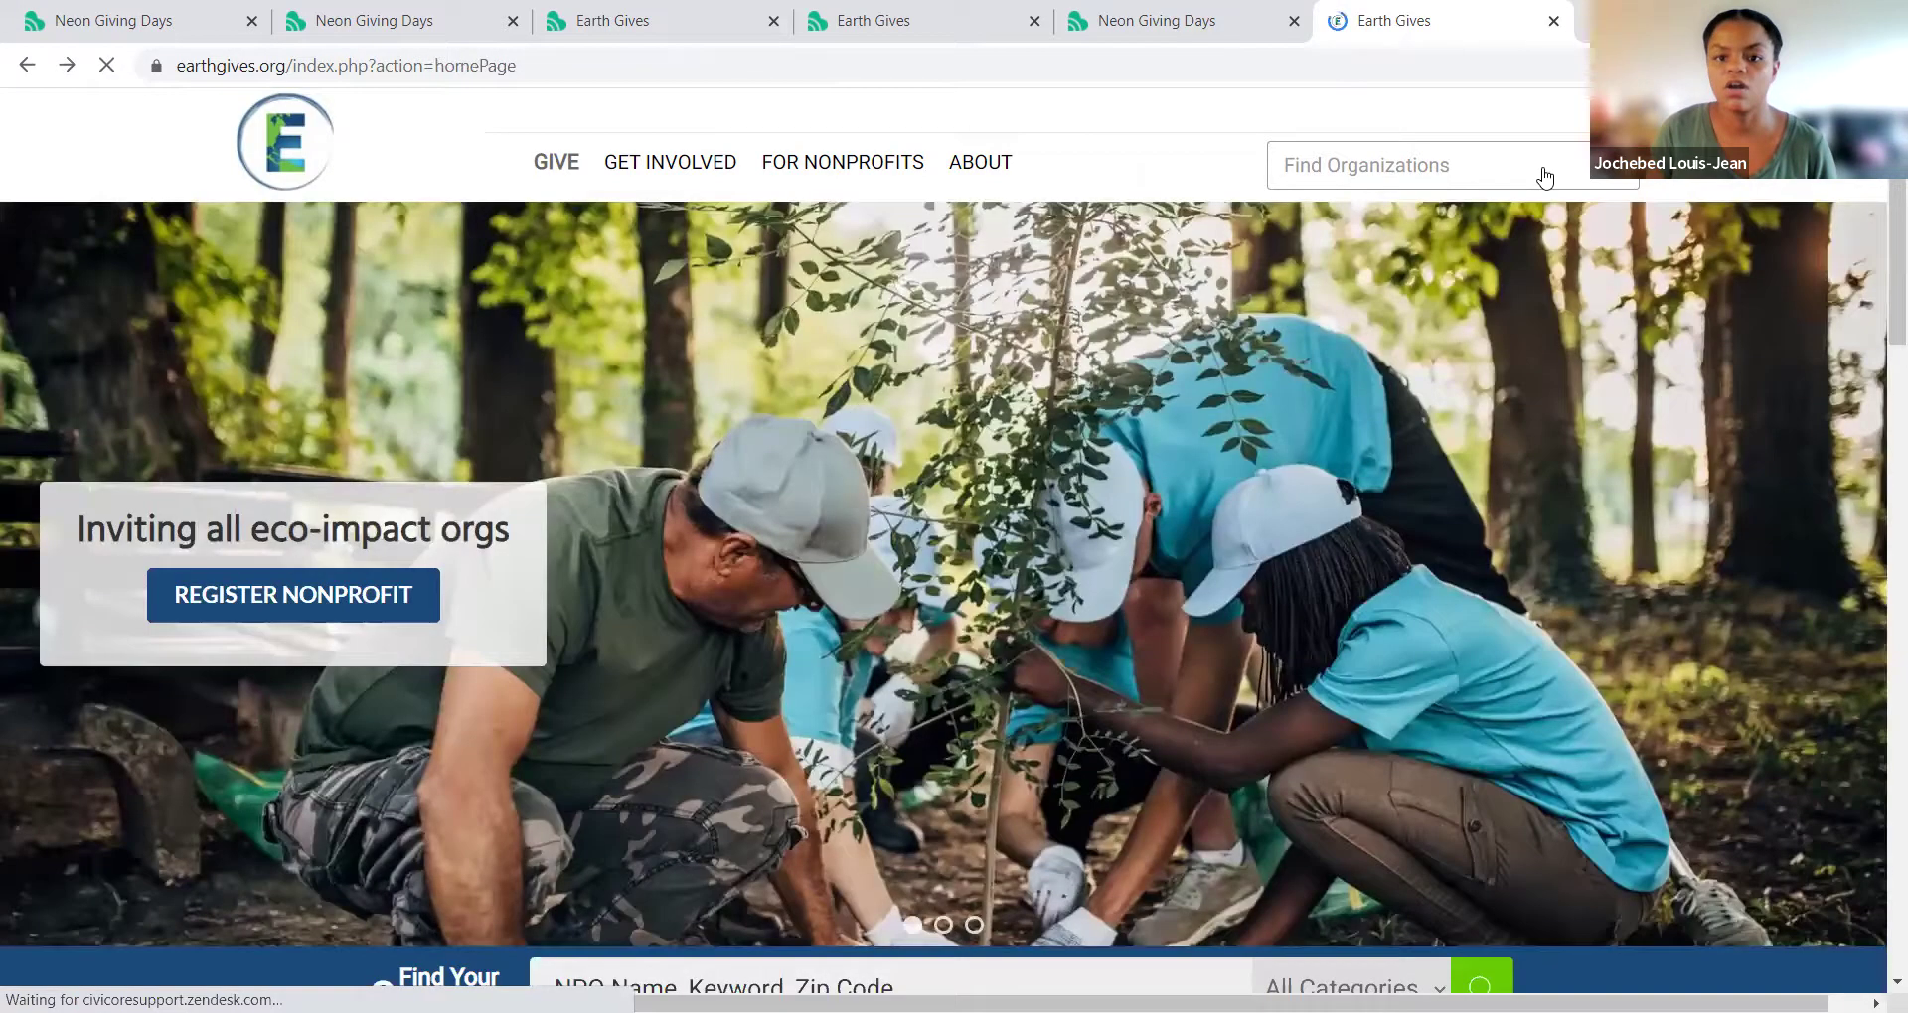
mouse_move(1582, 147)
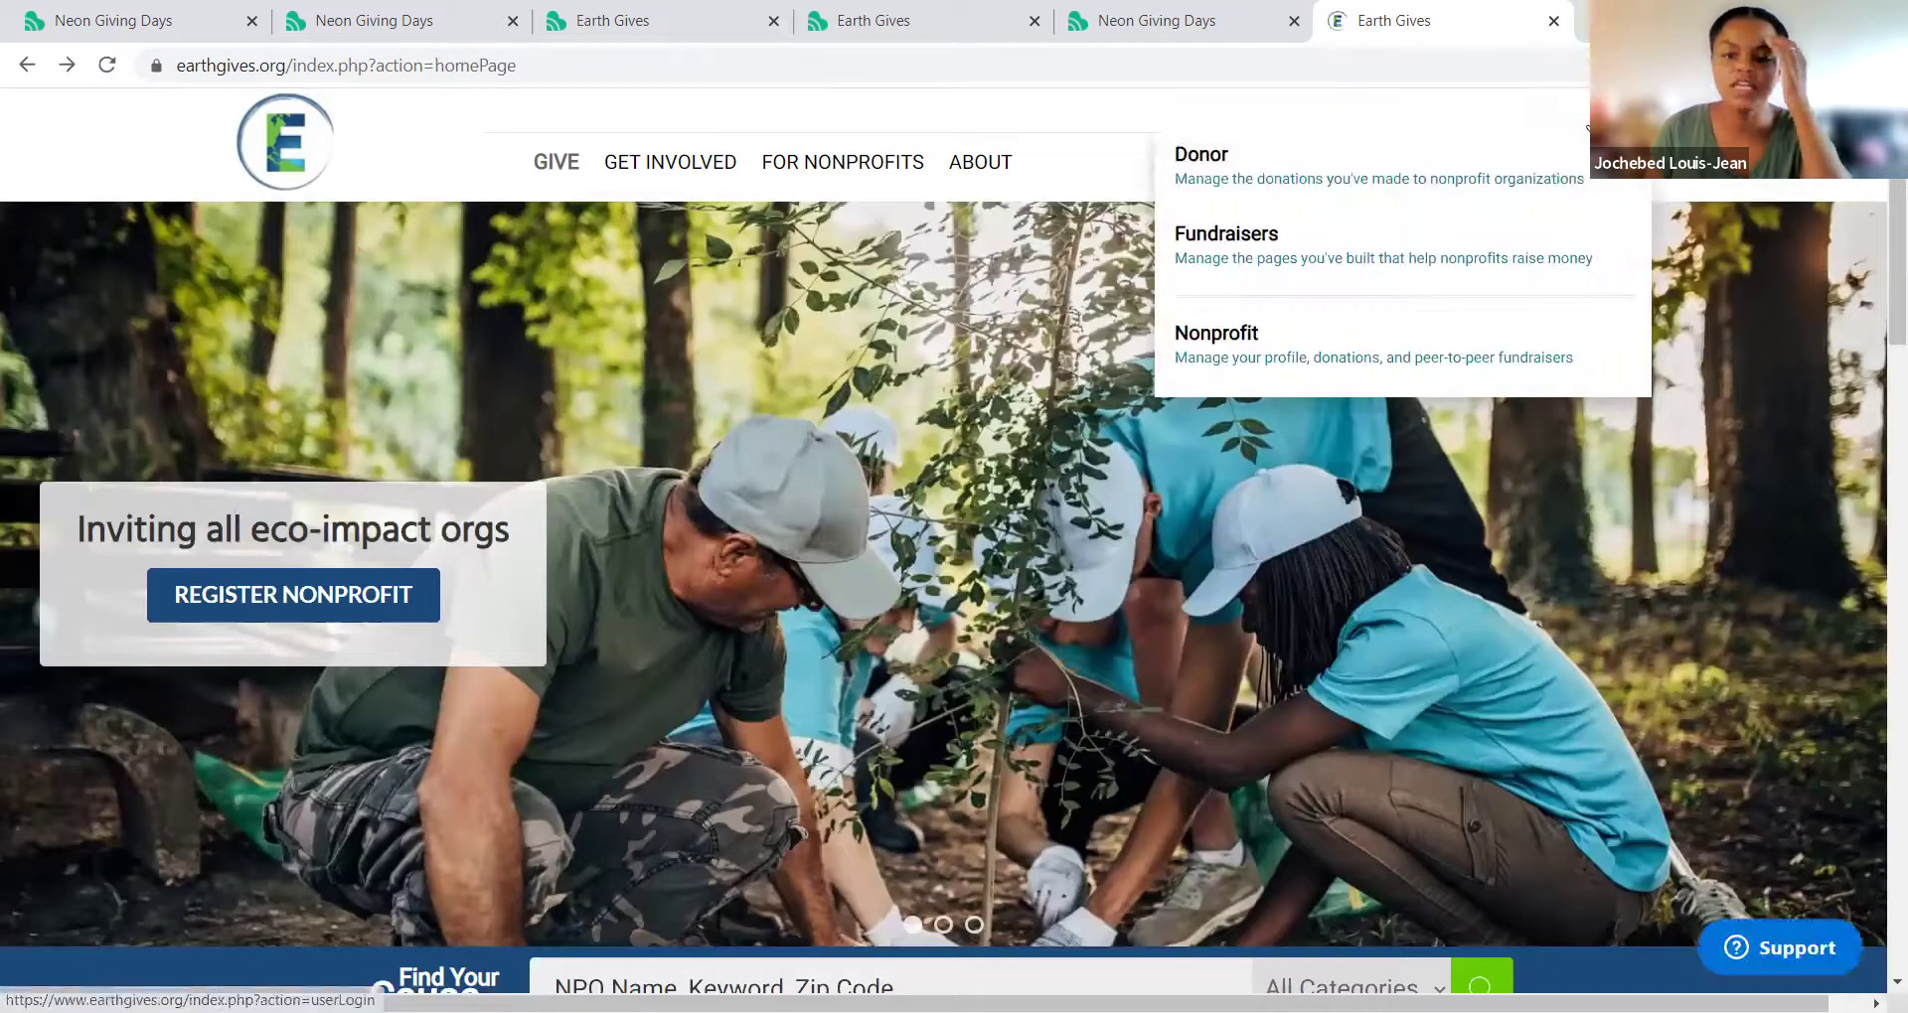
Step: Log in to the donor and fundraiser account with its email address and password
click(1542, 176)
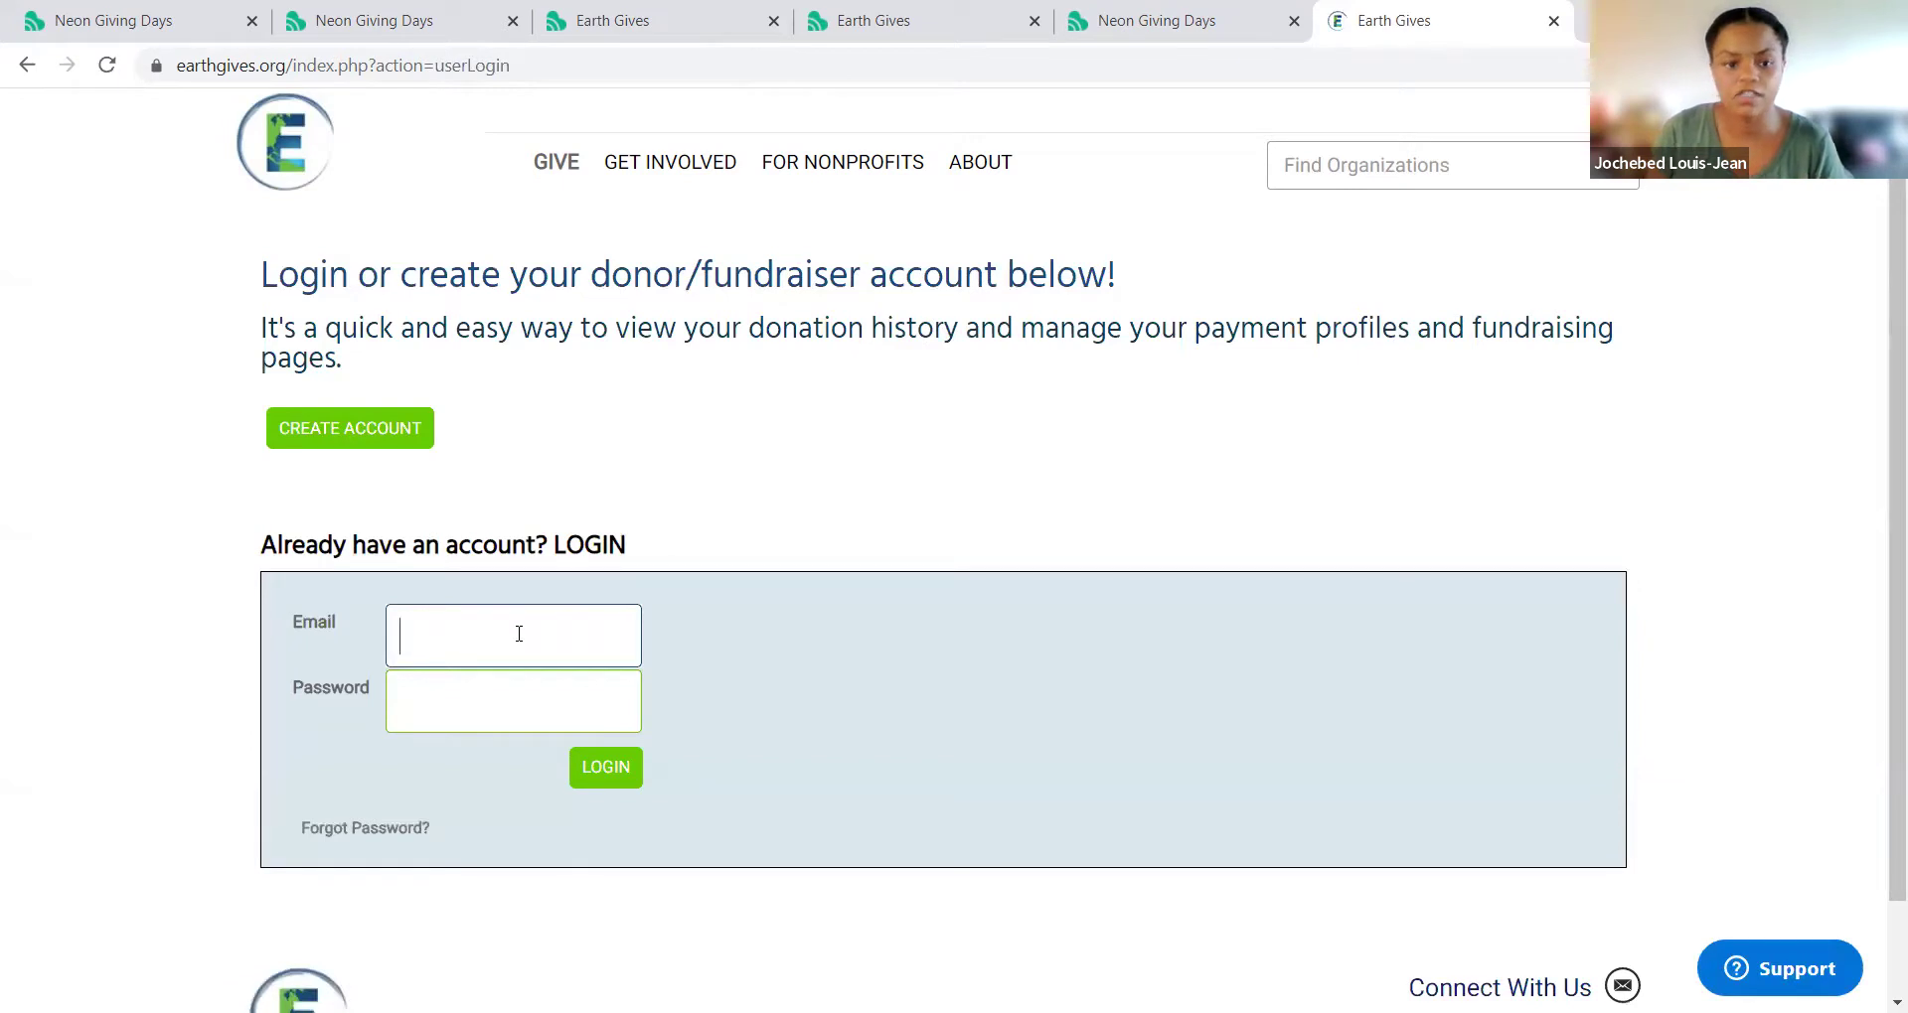
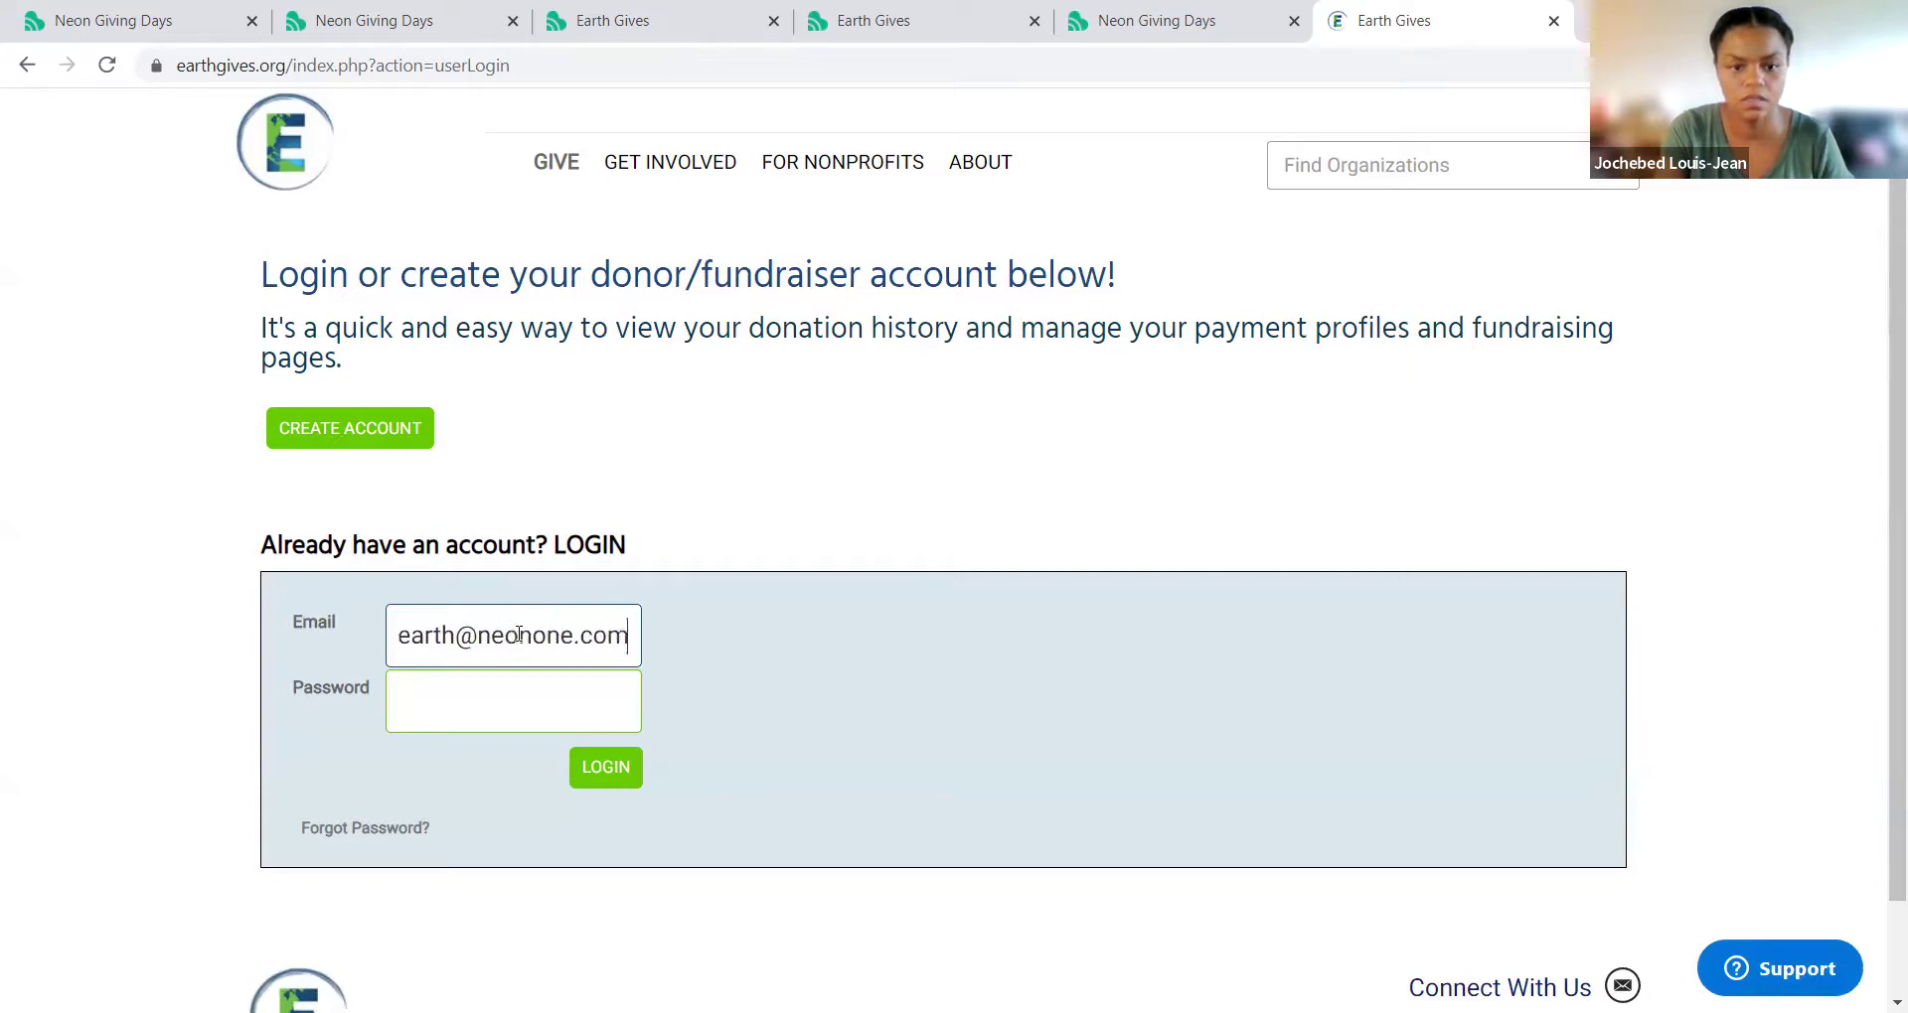
key(Tab)
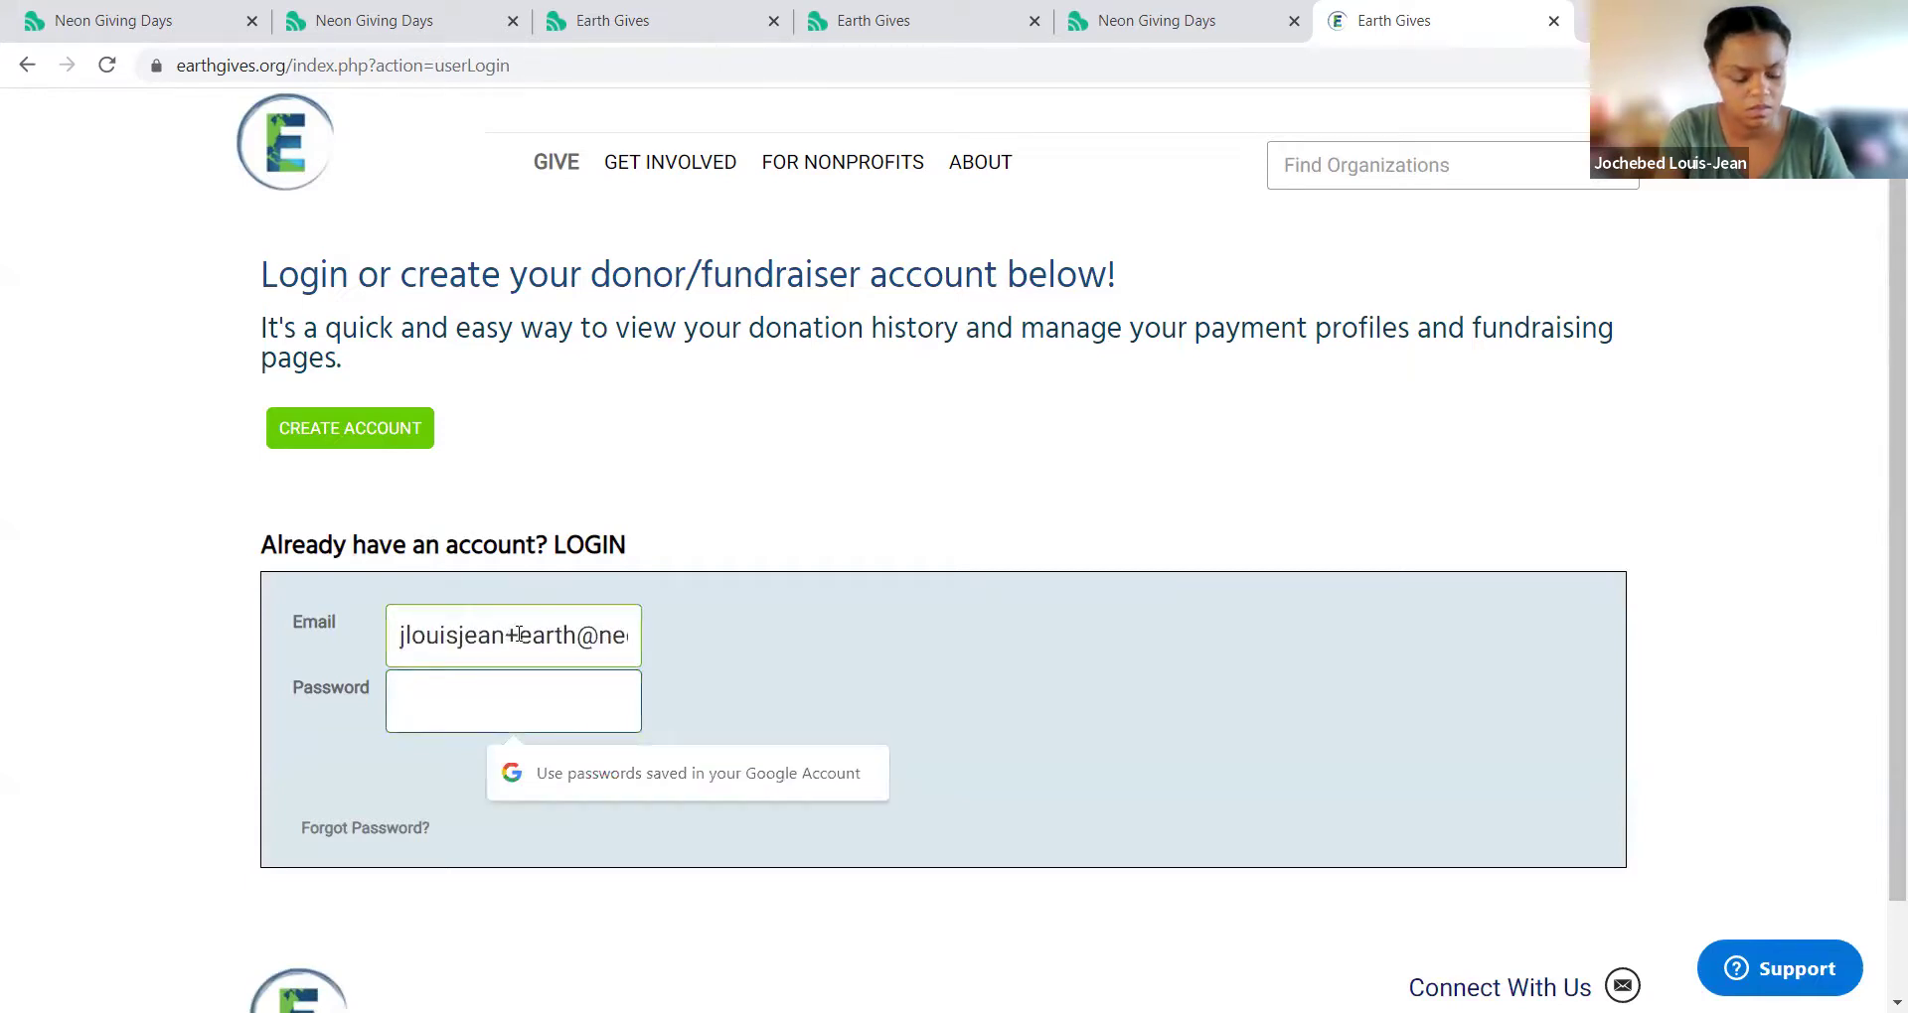
text(••••••••••)
key(Return)
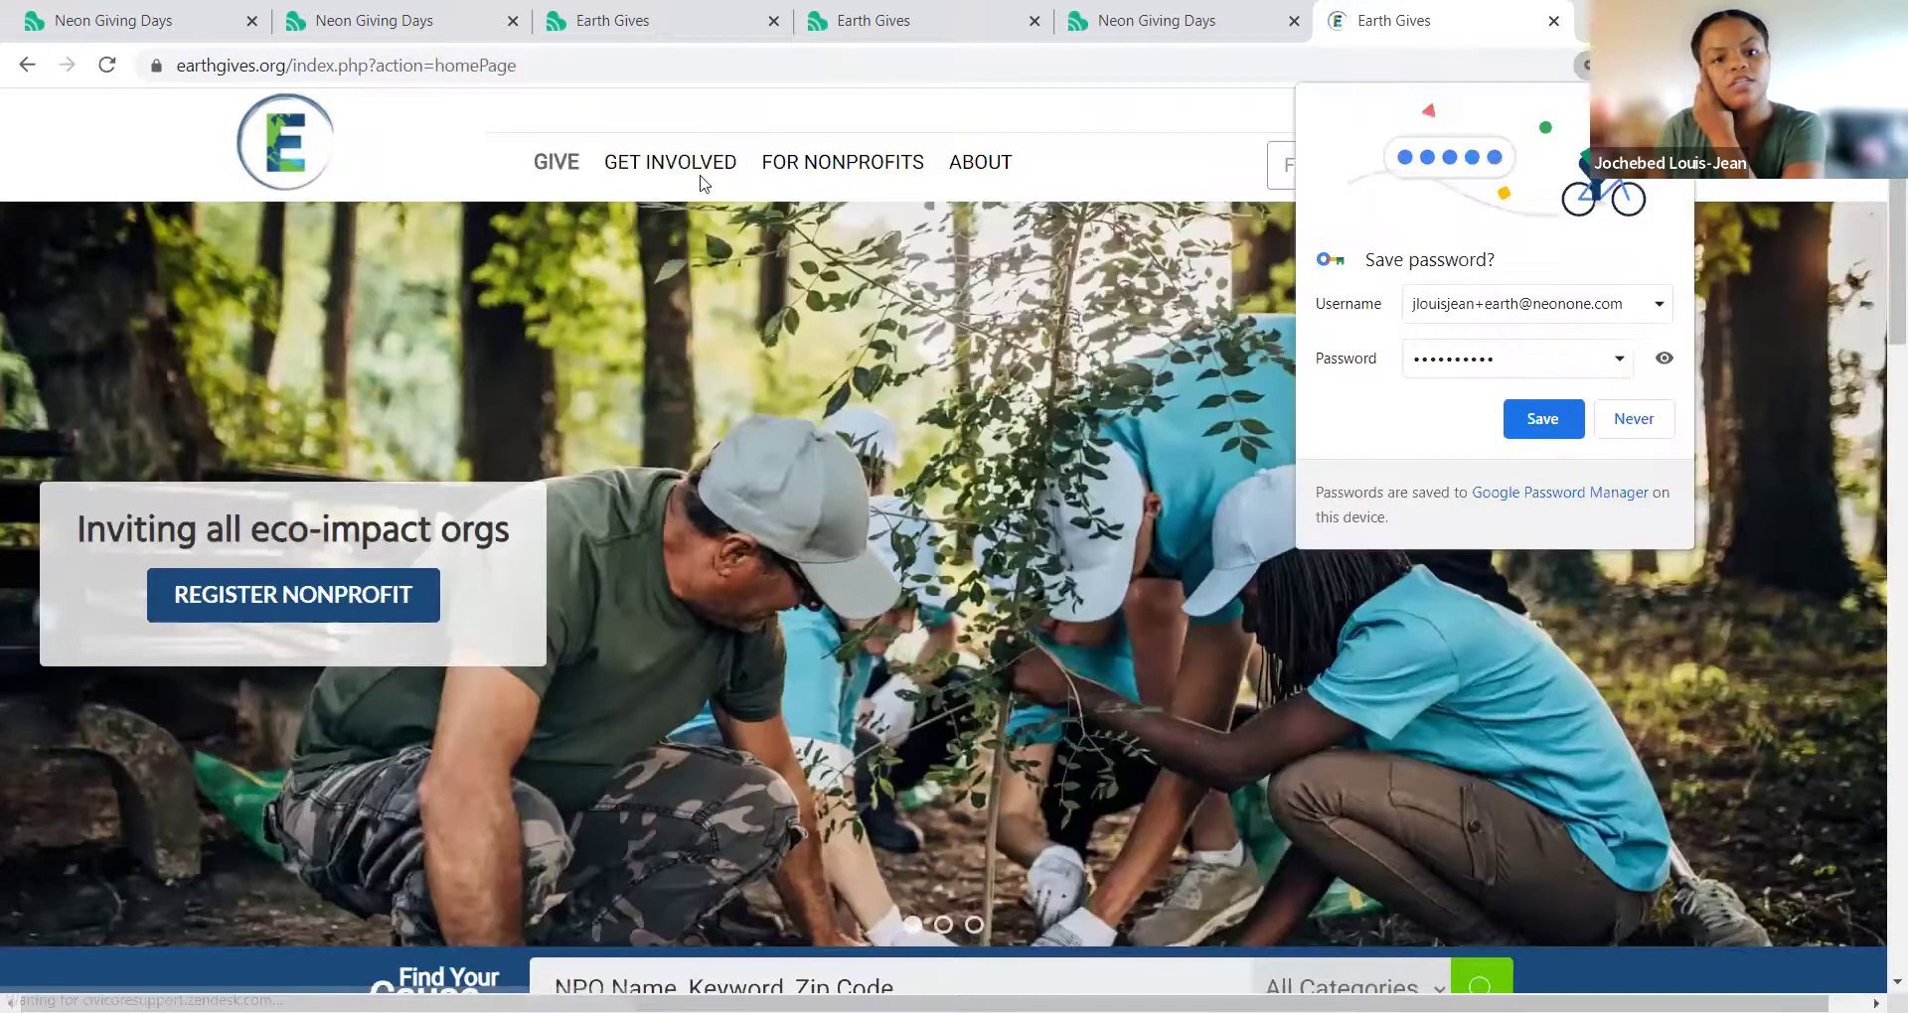
Step: Search the nonprofits for 'test', open Neon One Test Organization, and start a fundraiser
mouse_move(558, 183)
click(566, 219)
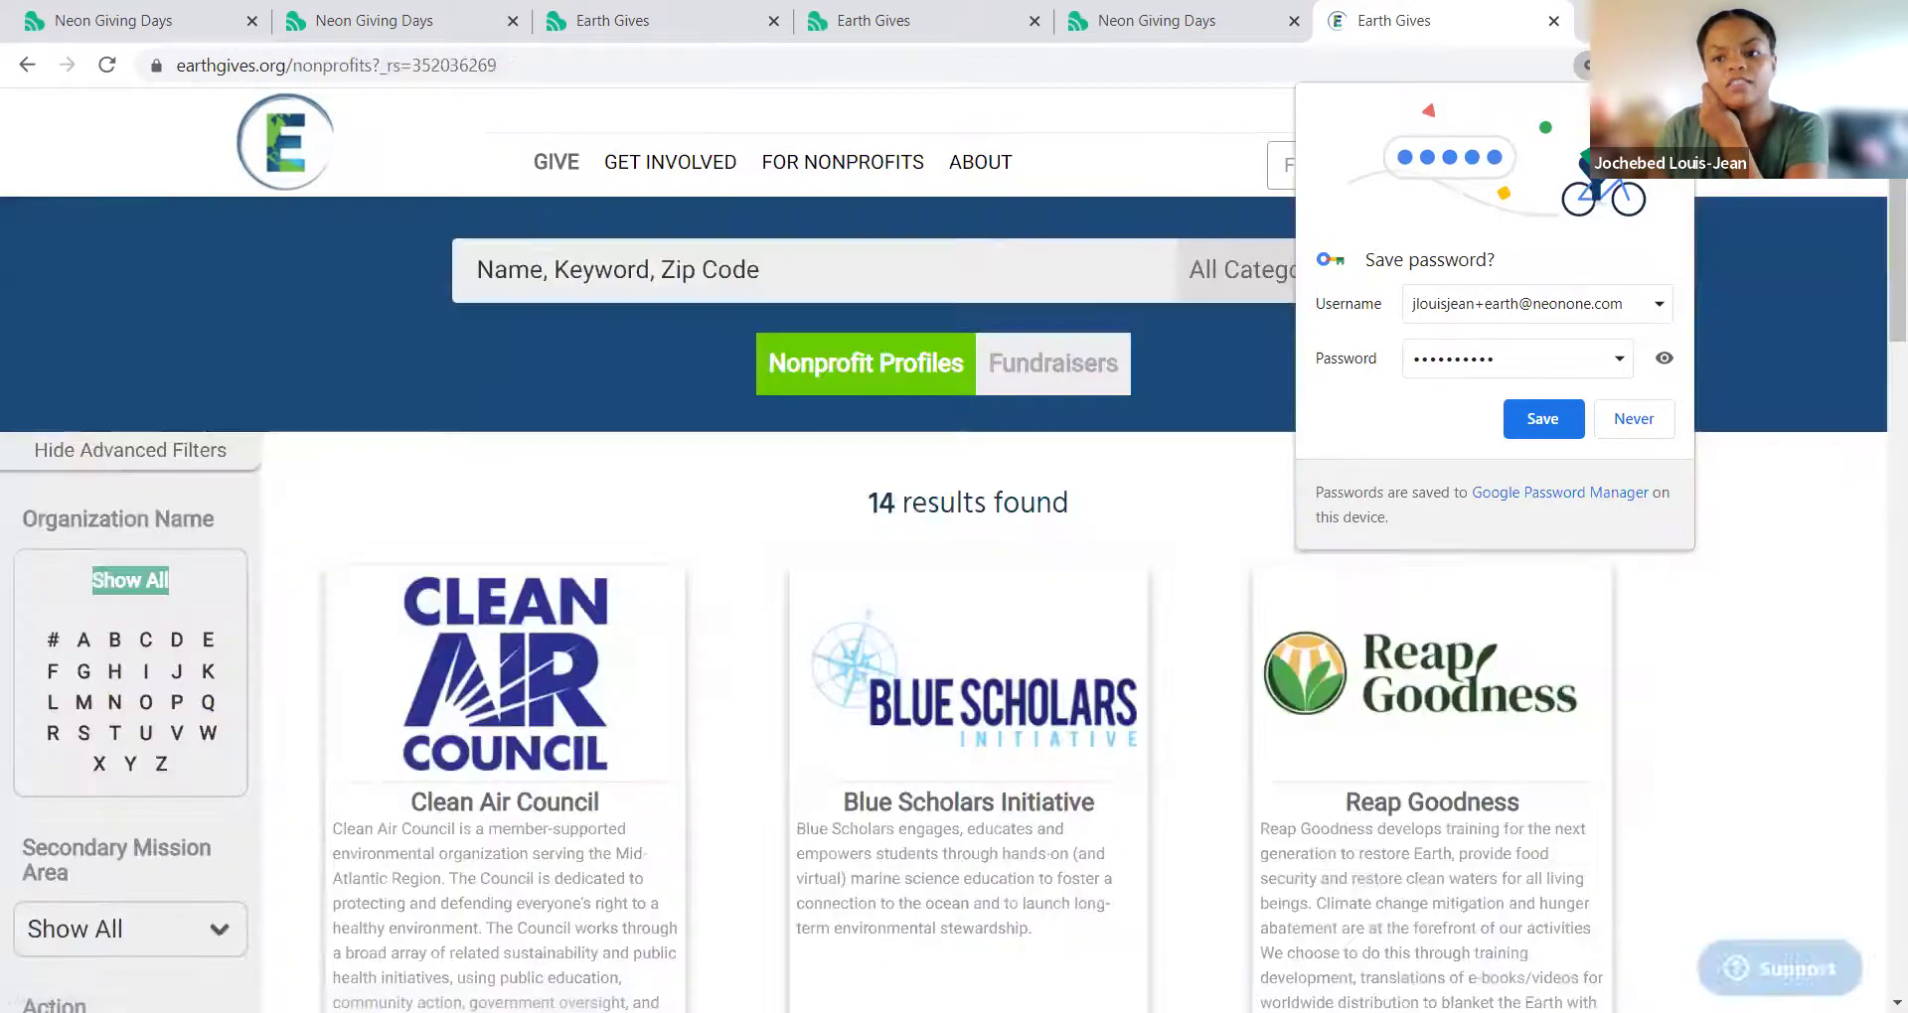
click(817, 265)
text(test)
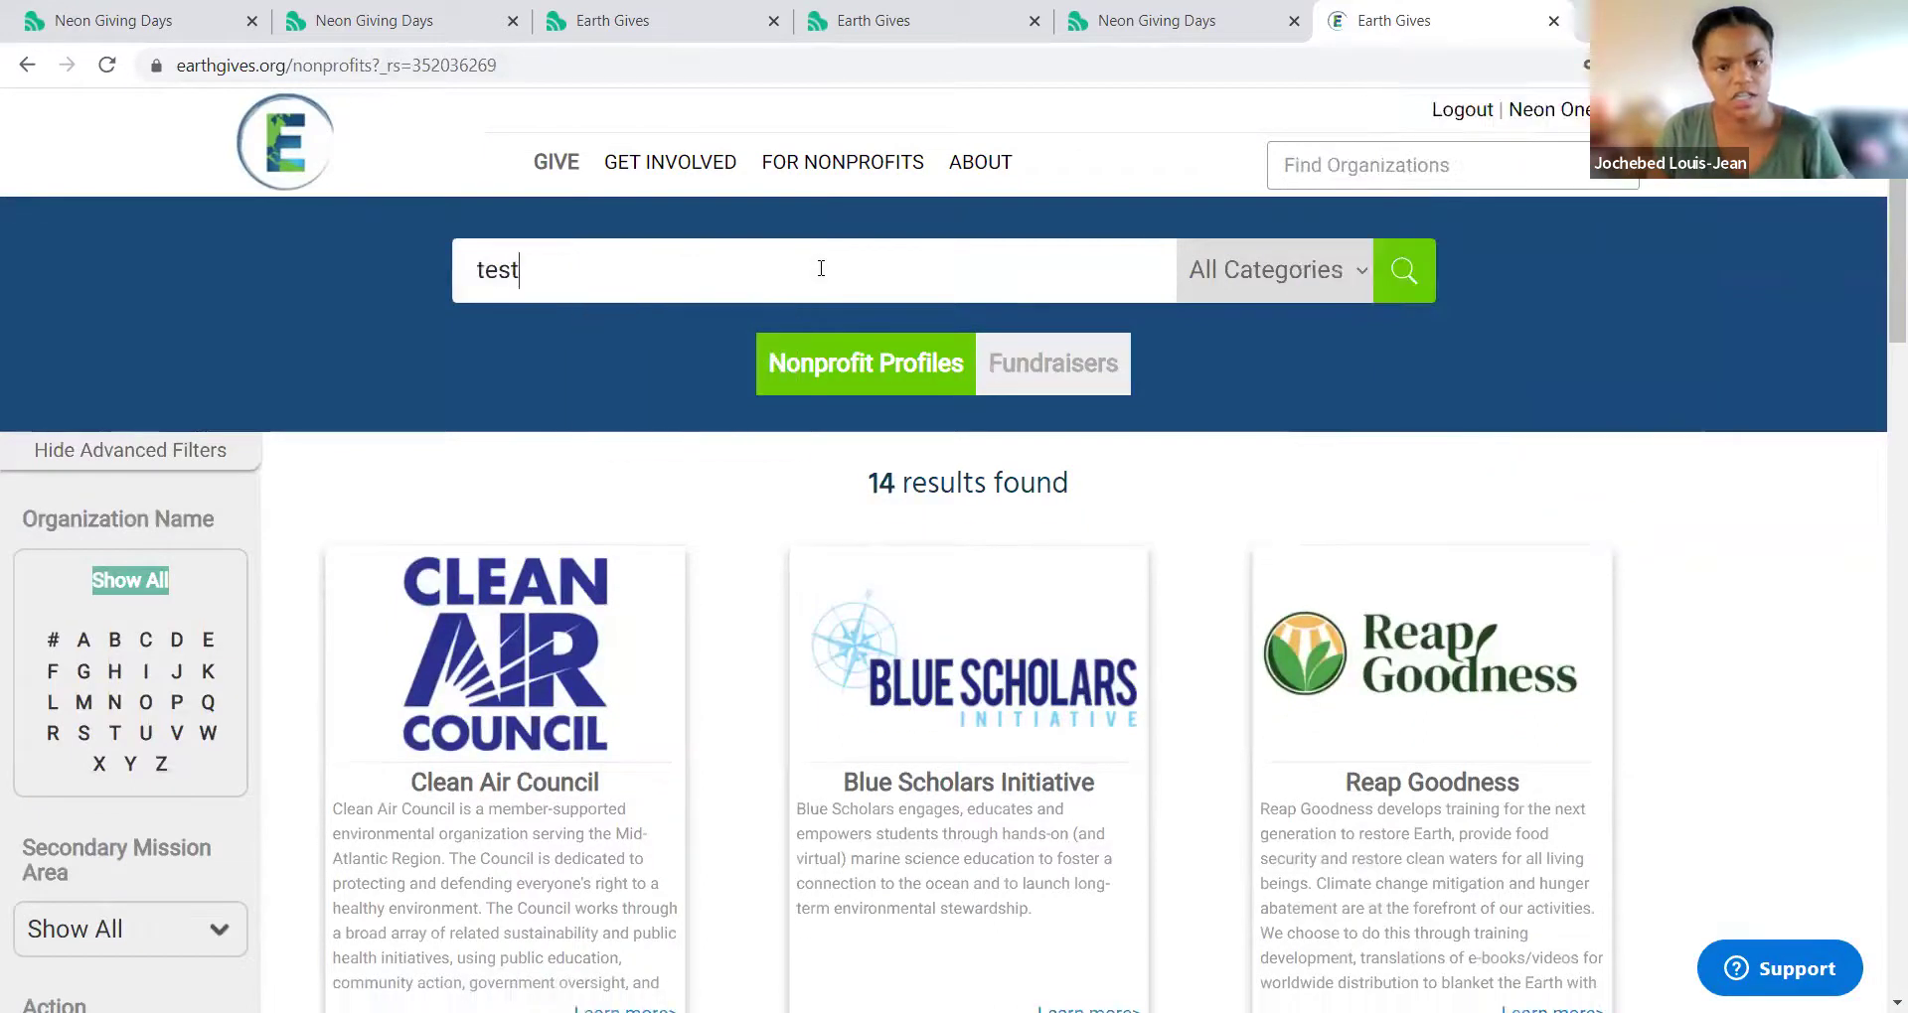
key(Return)
click(981, 682)
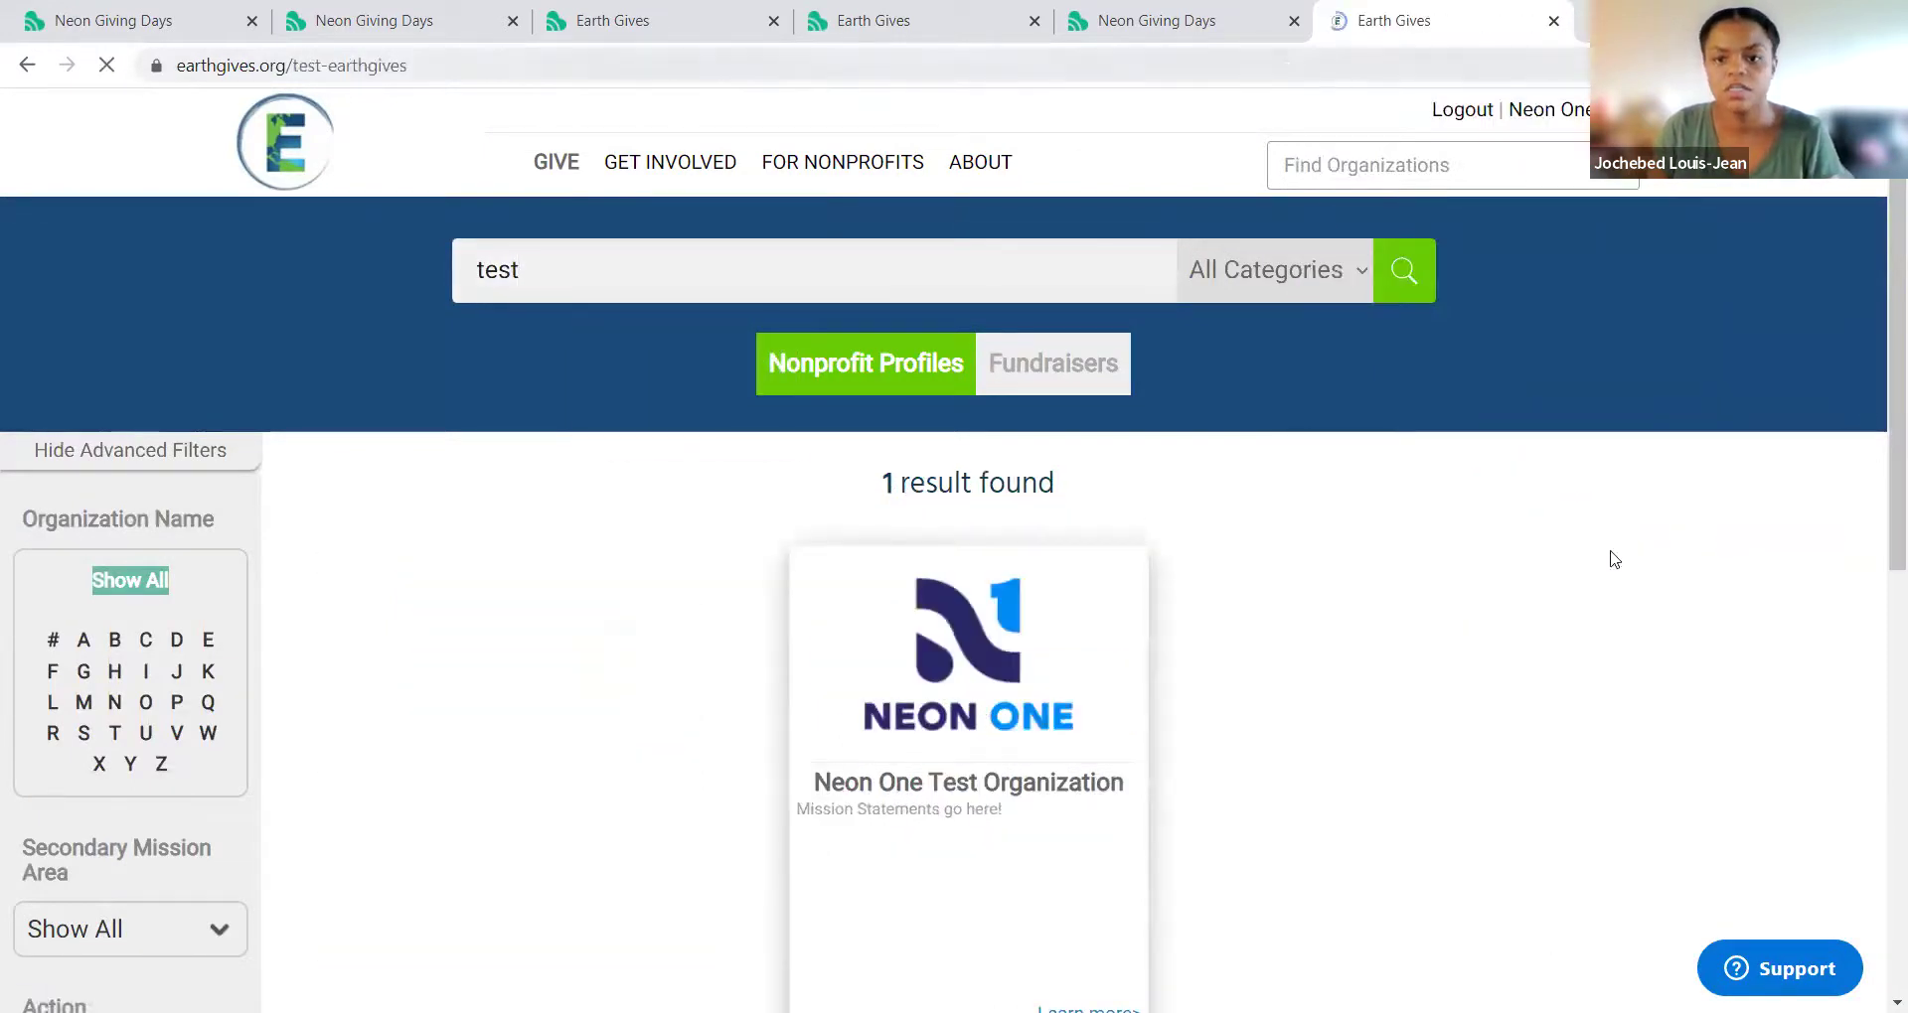
click(1473, 440)
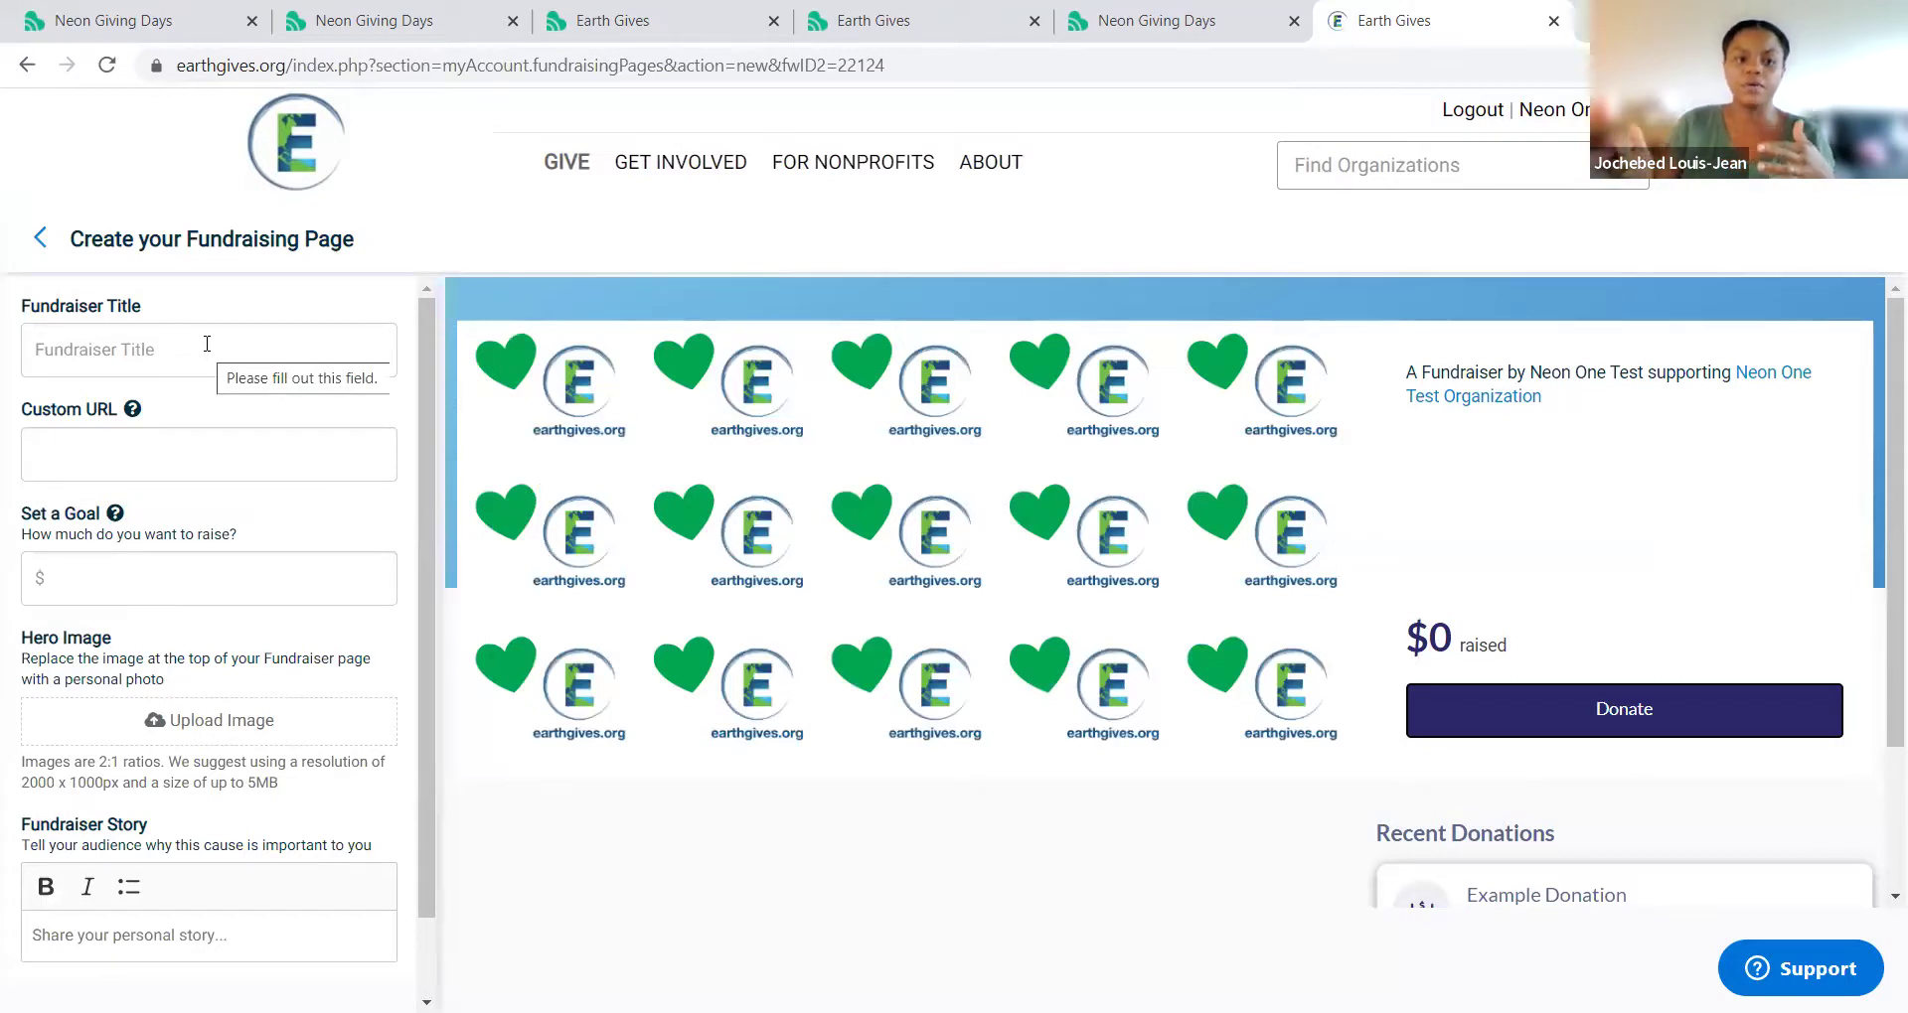
Step: Enter the fundraiser title 'Title', correcting the 'Tile' typo
click(207, 344)
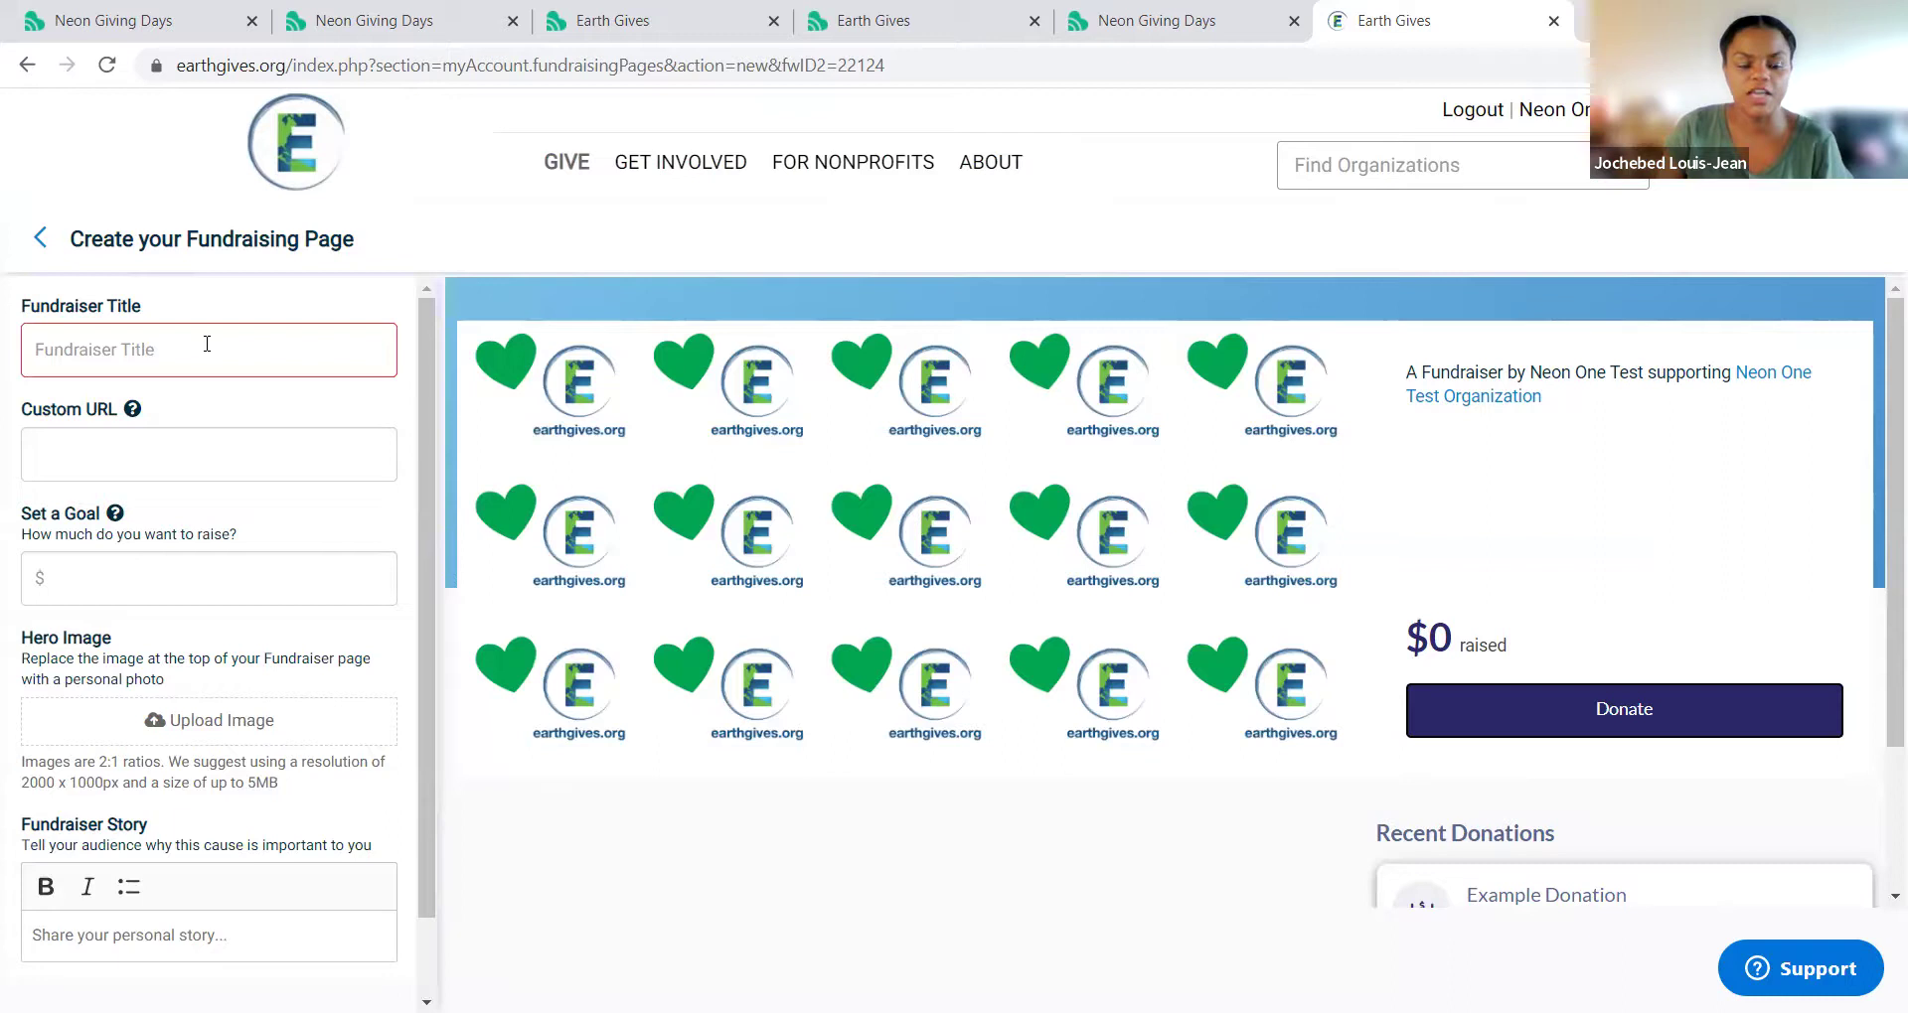
text(Tile)
key(Tab)
click(141, 363)
key(BackSpace)
key(BackSpace)
text(tle)
Step: Set the custom URL to customurl2022 and the fundraising goal to $100
click(262, 449)
text(customurl2022)
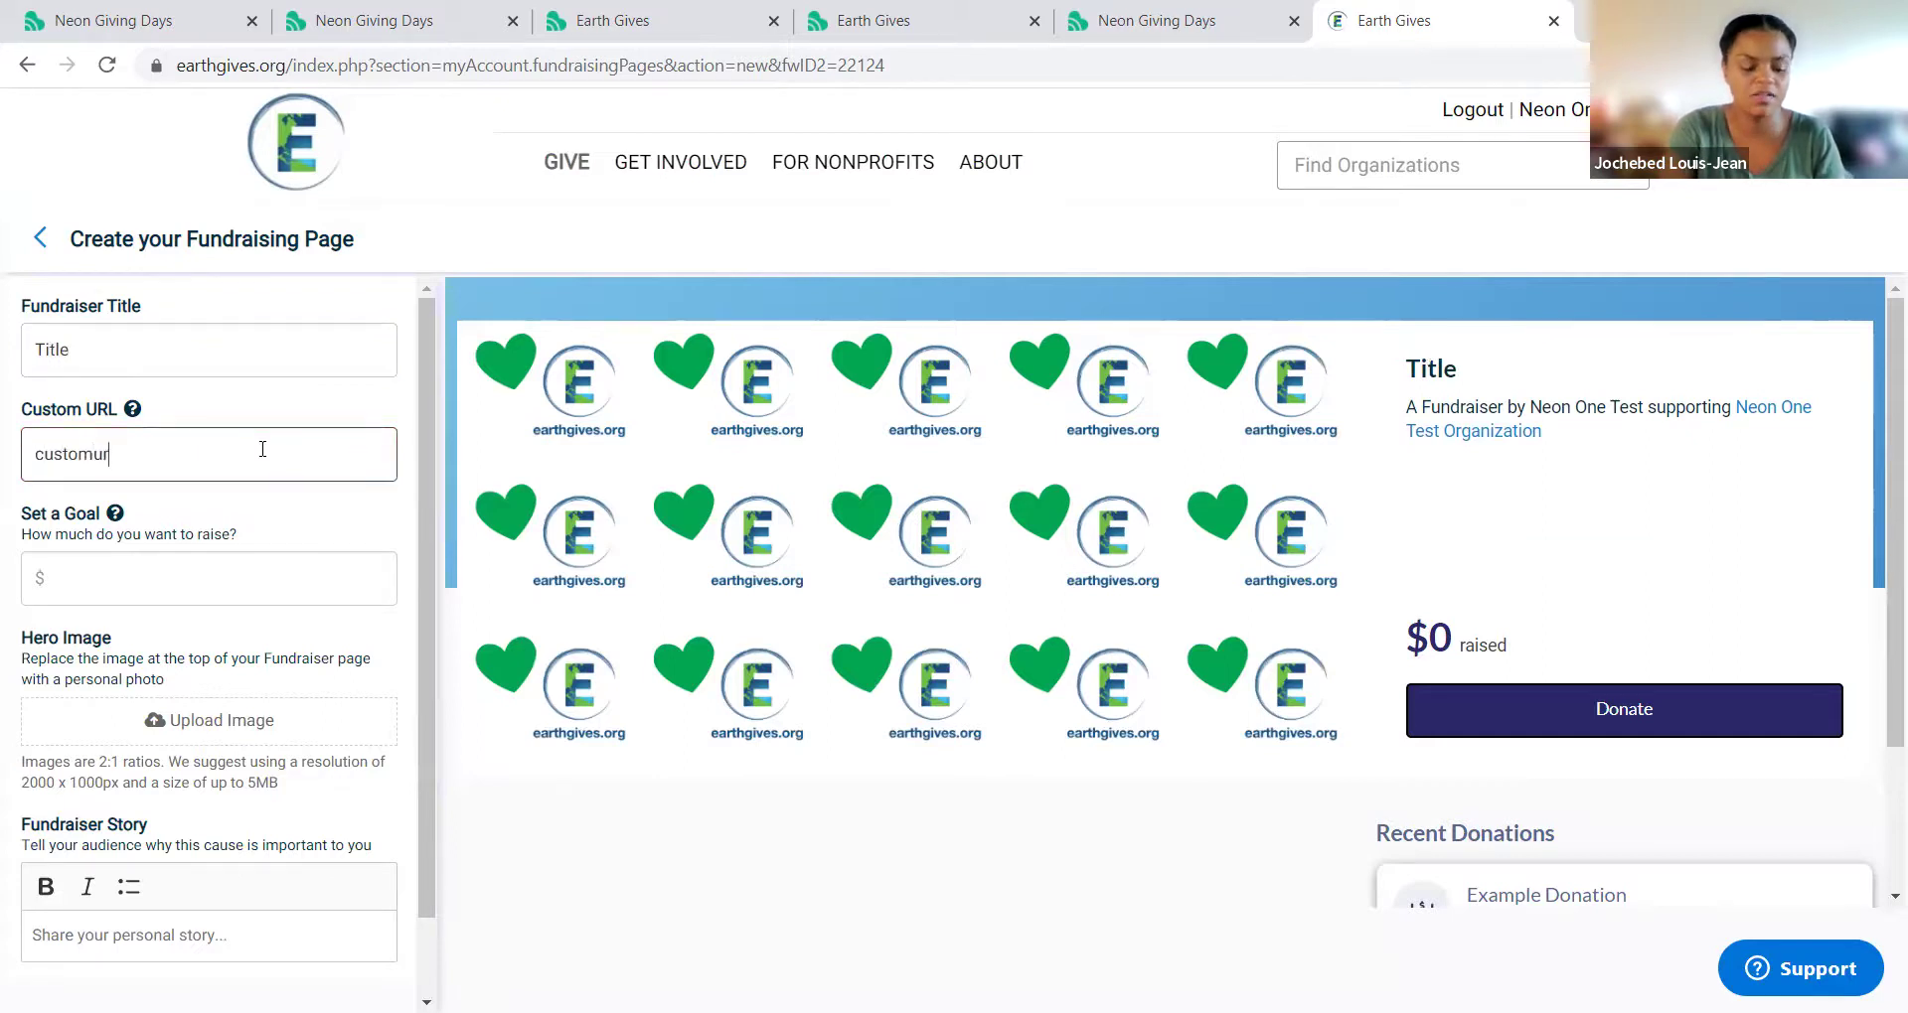
click(195, 587)
text(100)
Step: Upload the animal rescue hero image, write the story 'Tell their story', and save the fundraiser
click(216, 735)
click(588, 228)
double_click(588, 228)
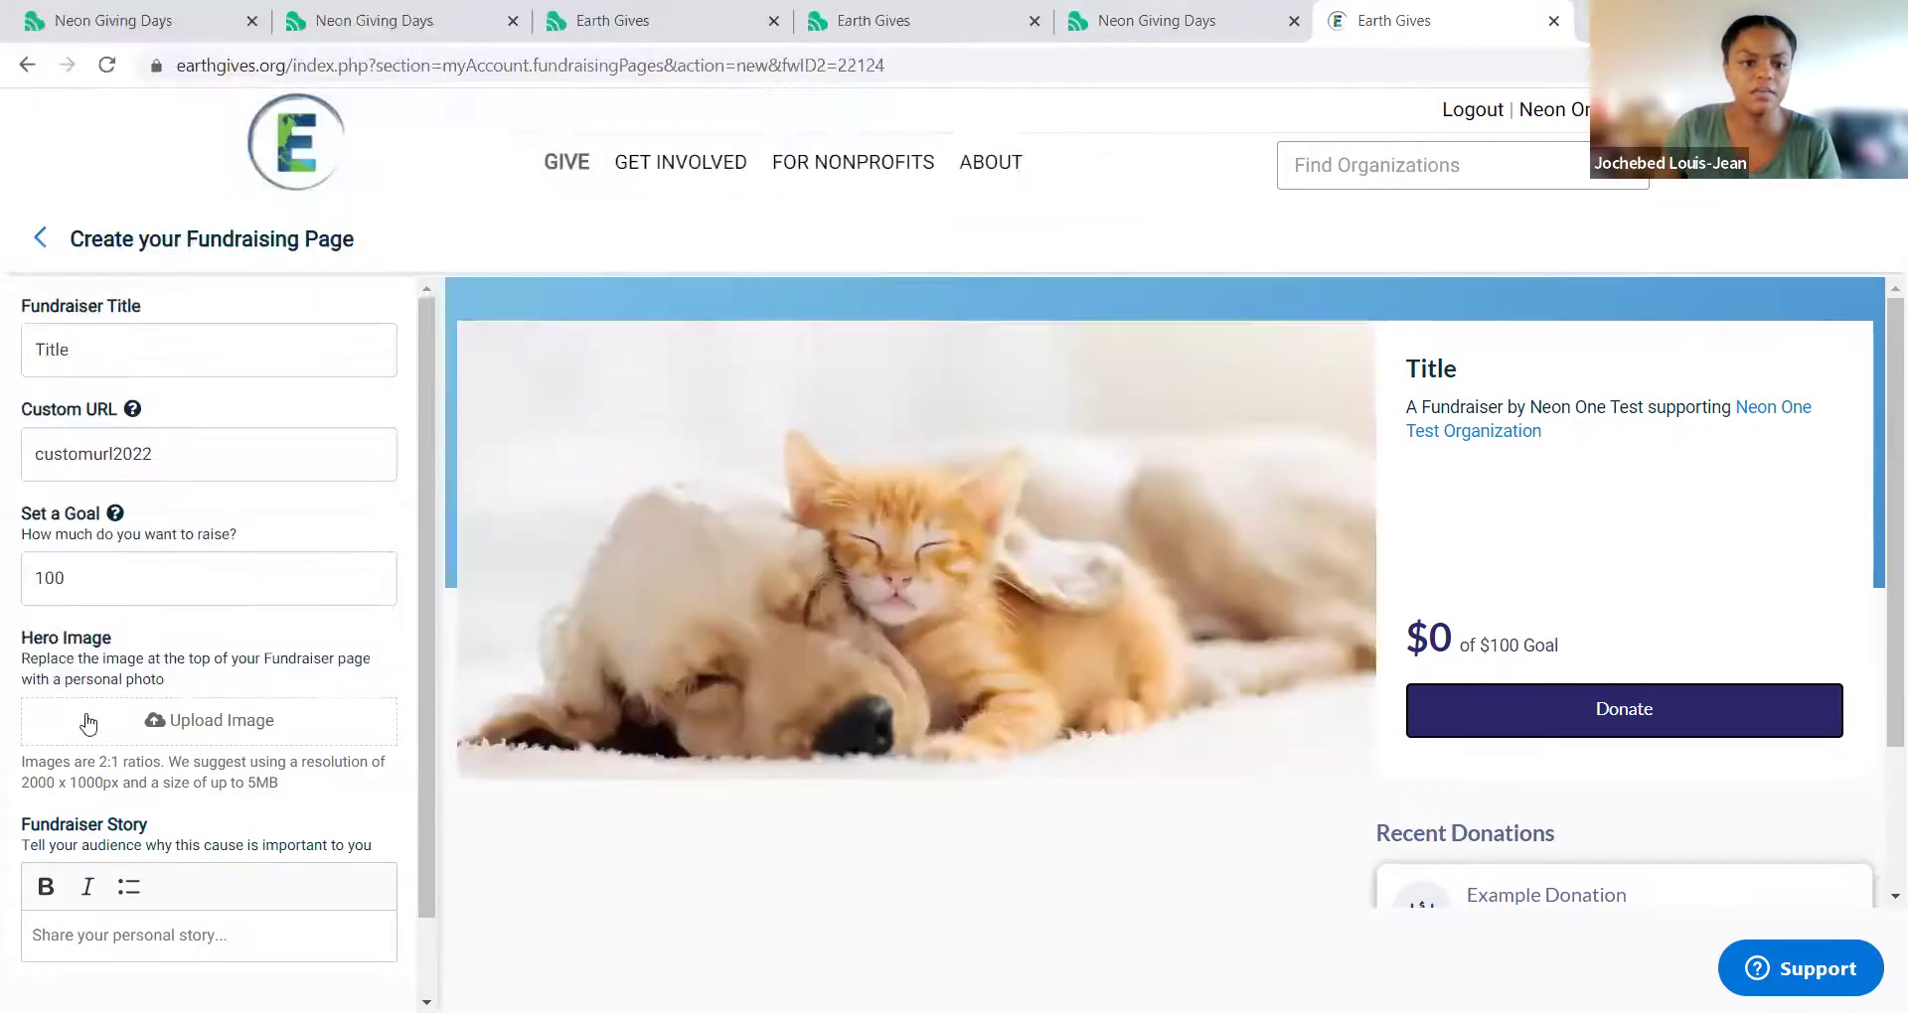
scroll(139, 847, down, 2)
click(155, 847)
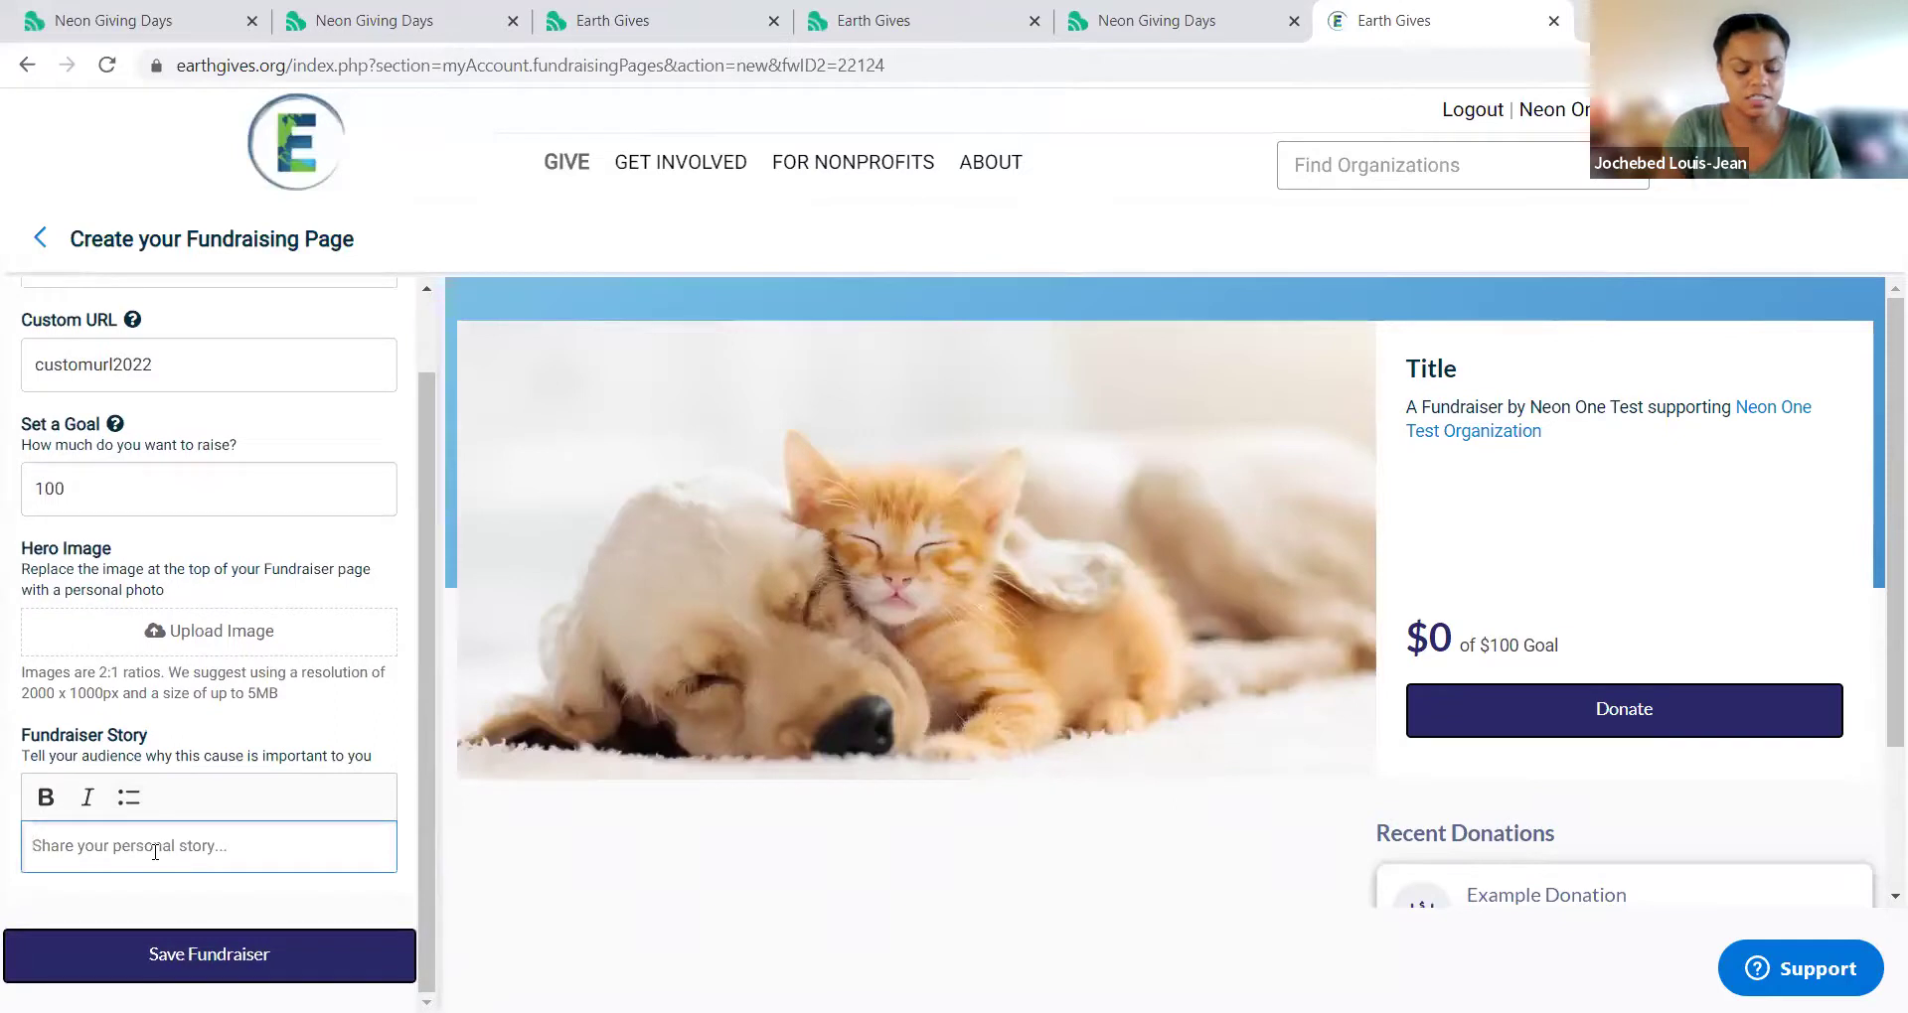
text(Tell their story)
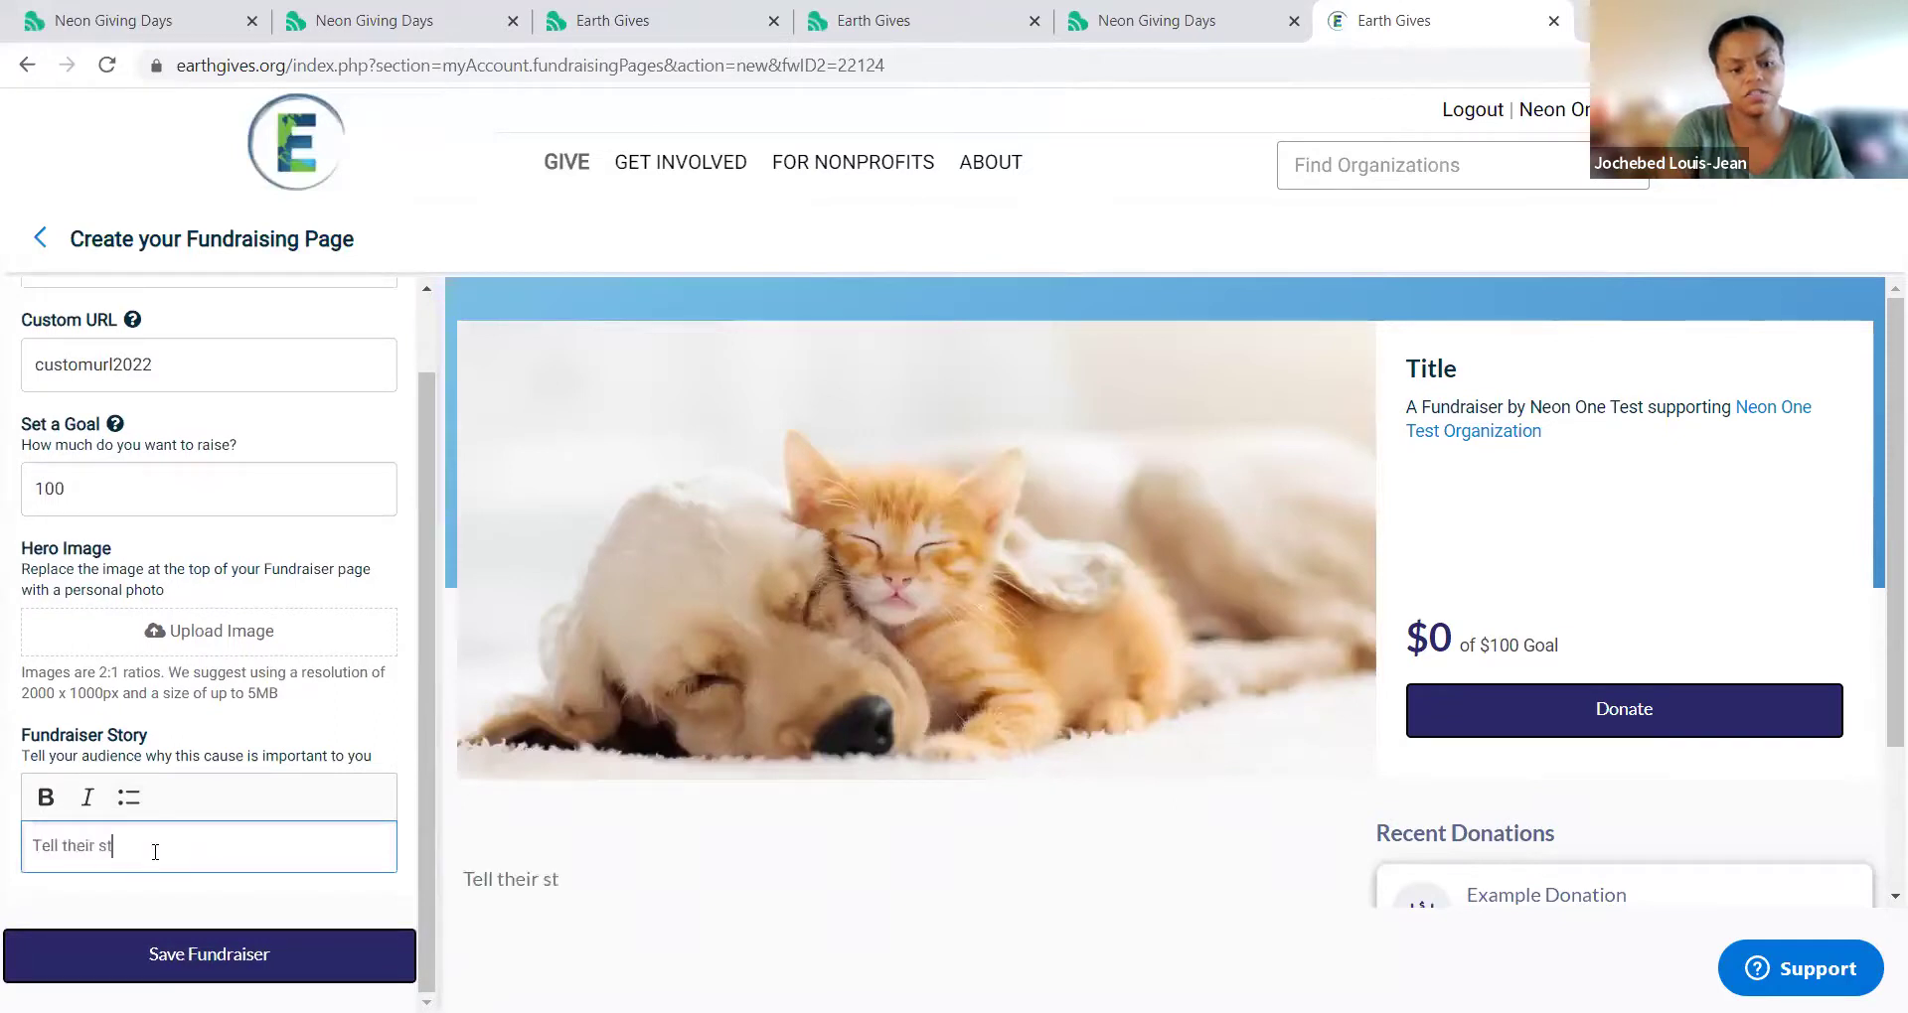
click(263, 956)
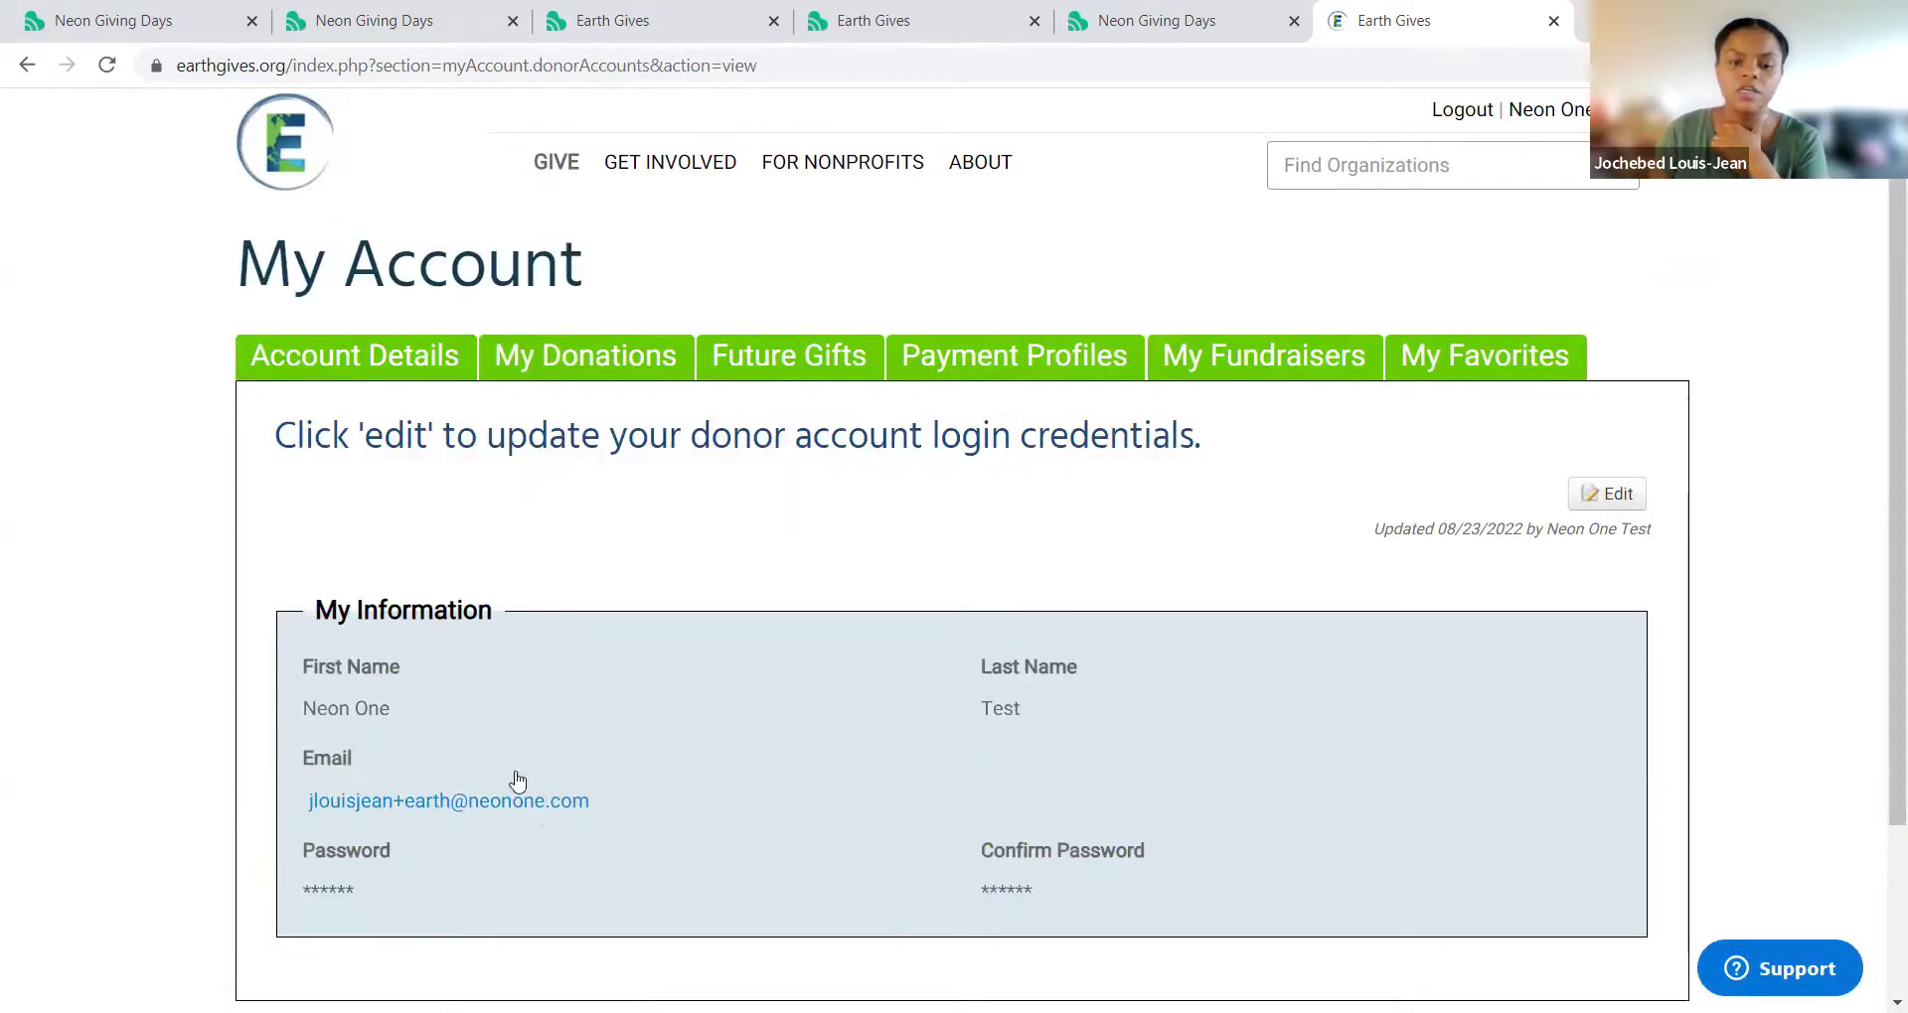
Step: Review the My Donations, Payment Profiles and Future Gifts tabs, ending on My Fundraisers
mouse_move(821, 260)
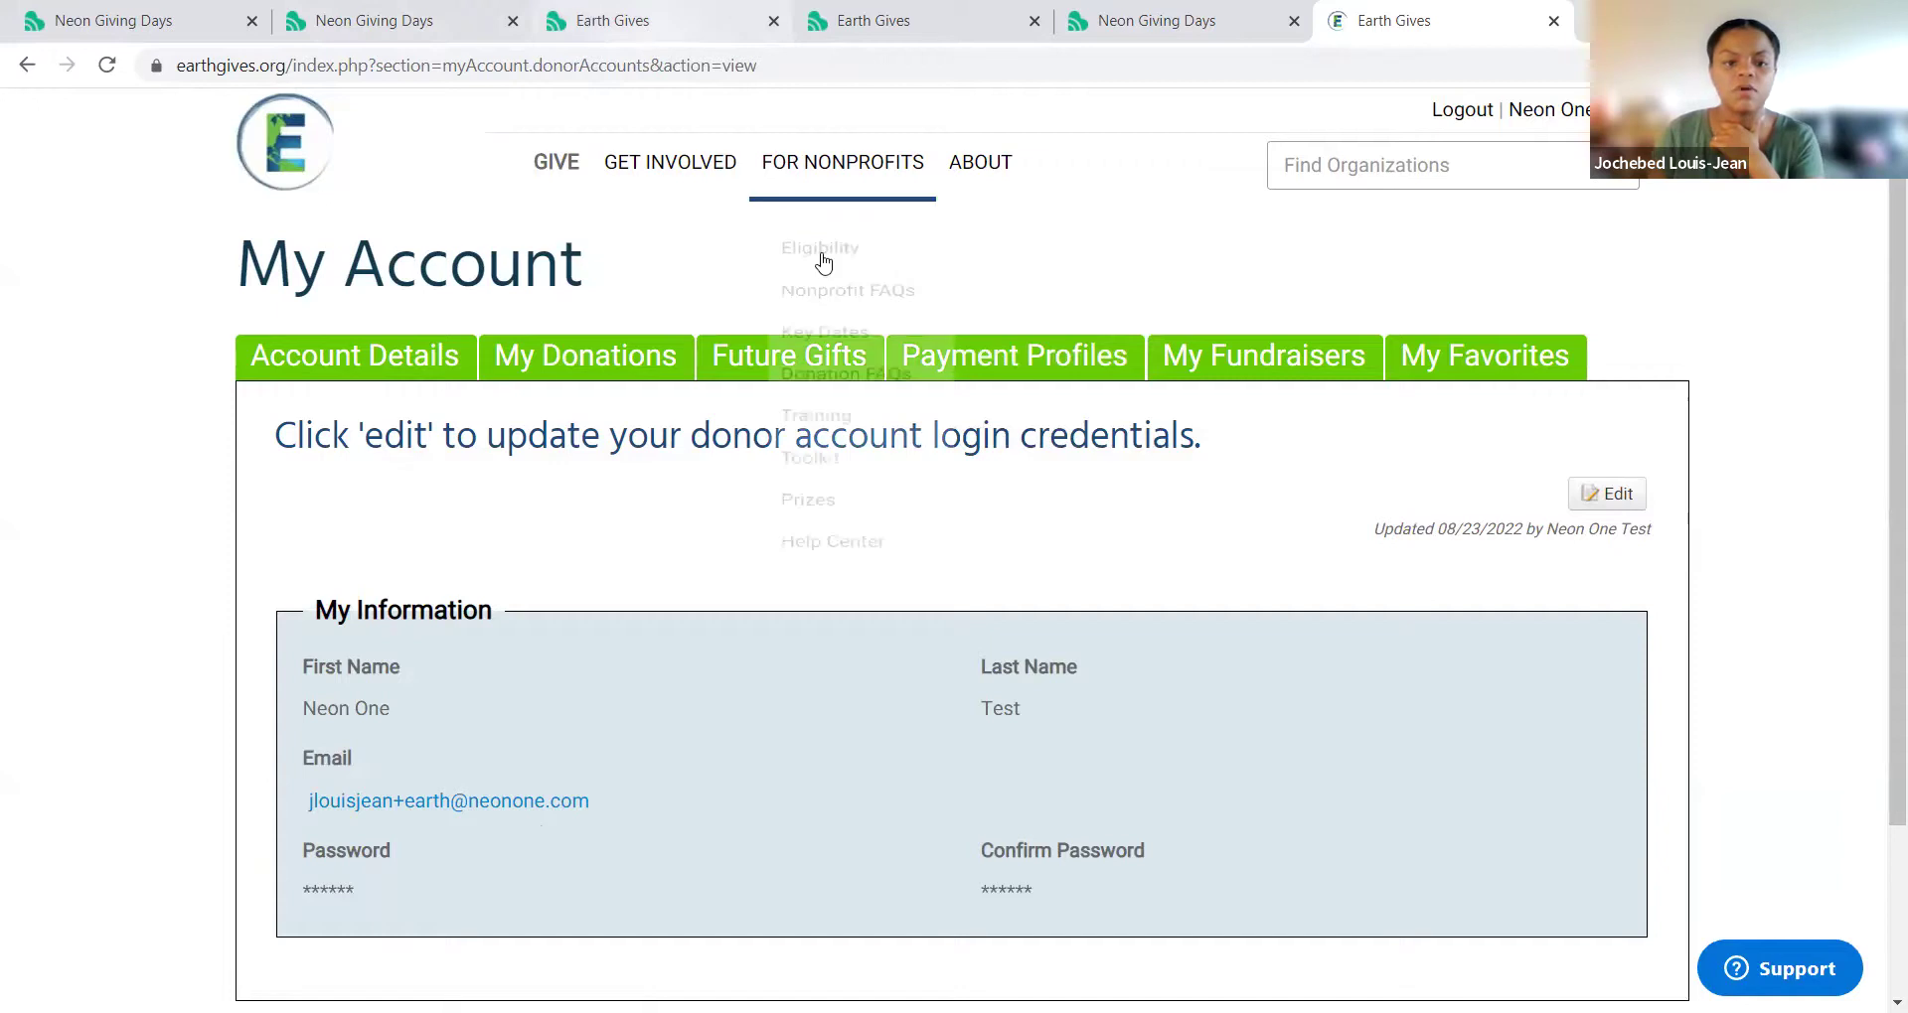
click(570, 393)
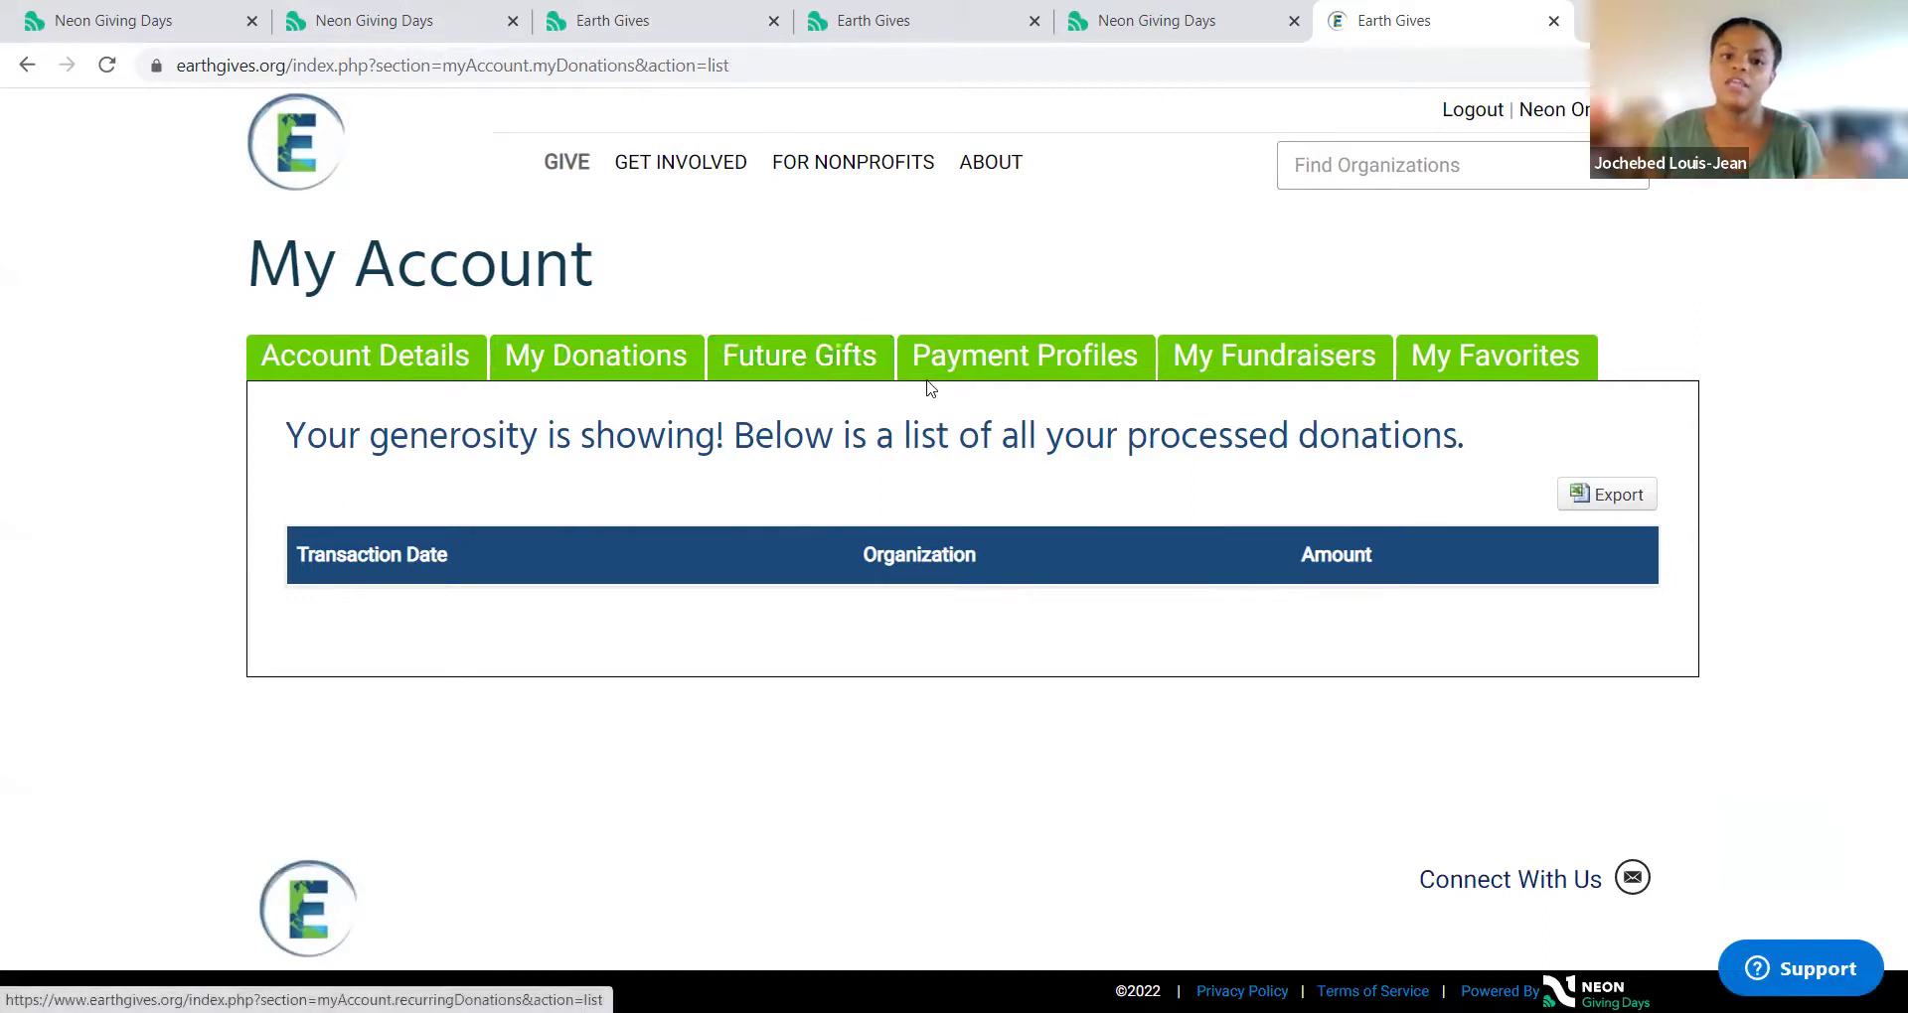
click(969, 370)
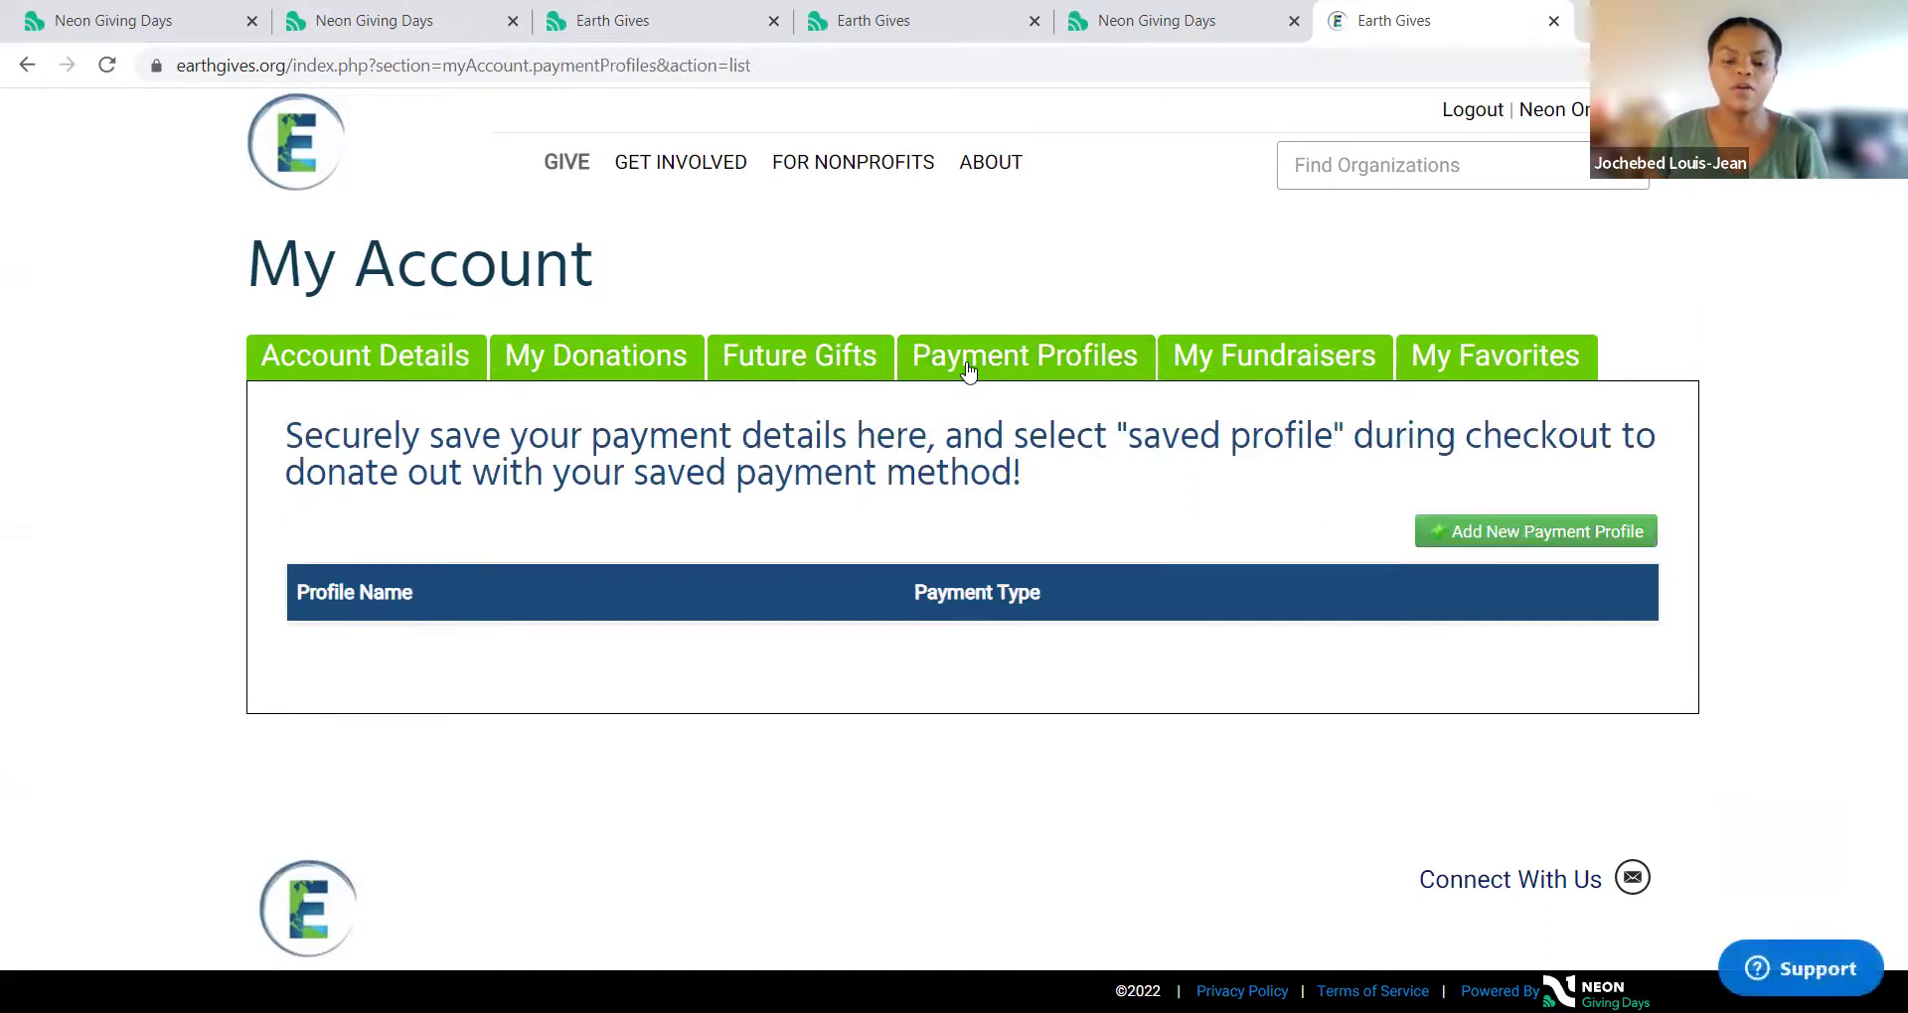
click(835, 374)
click(1329, 375)
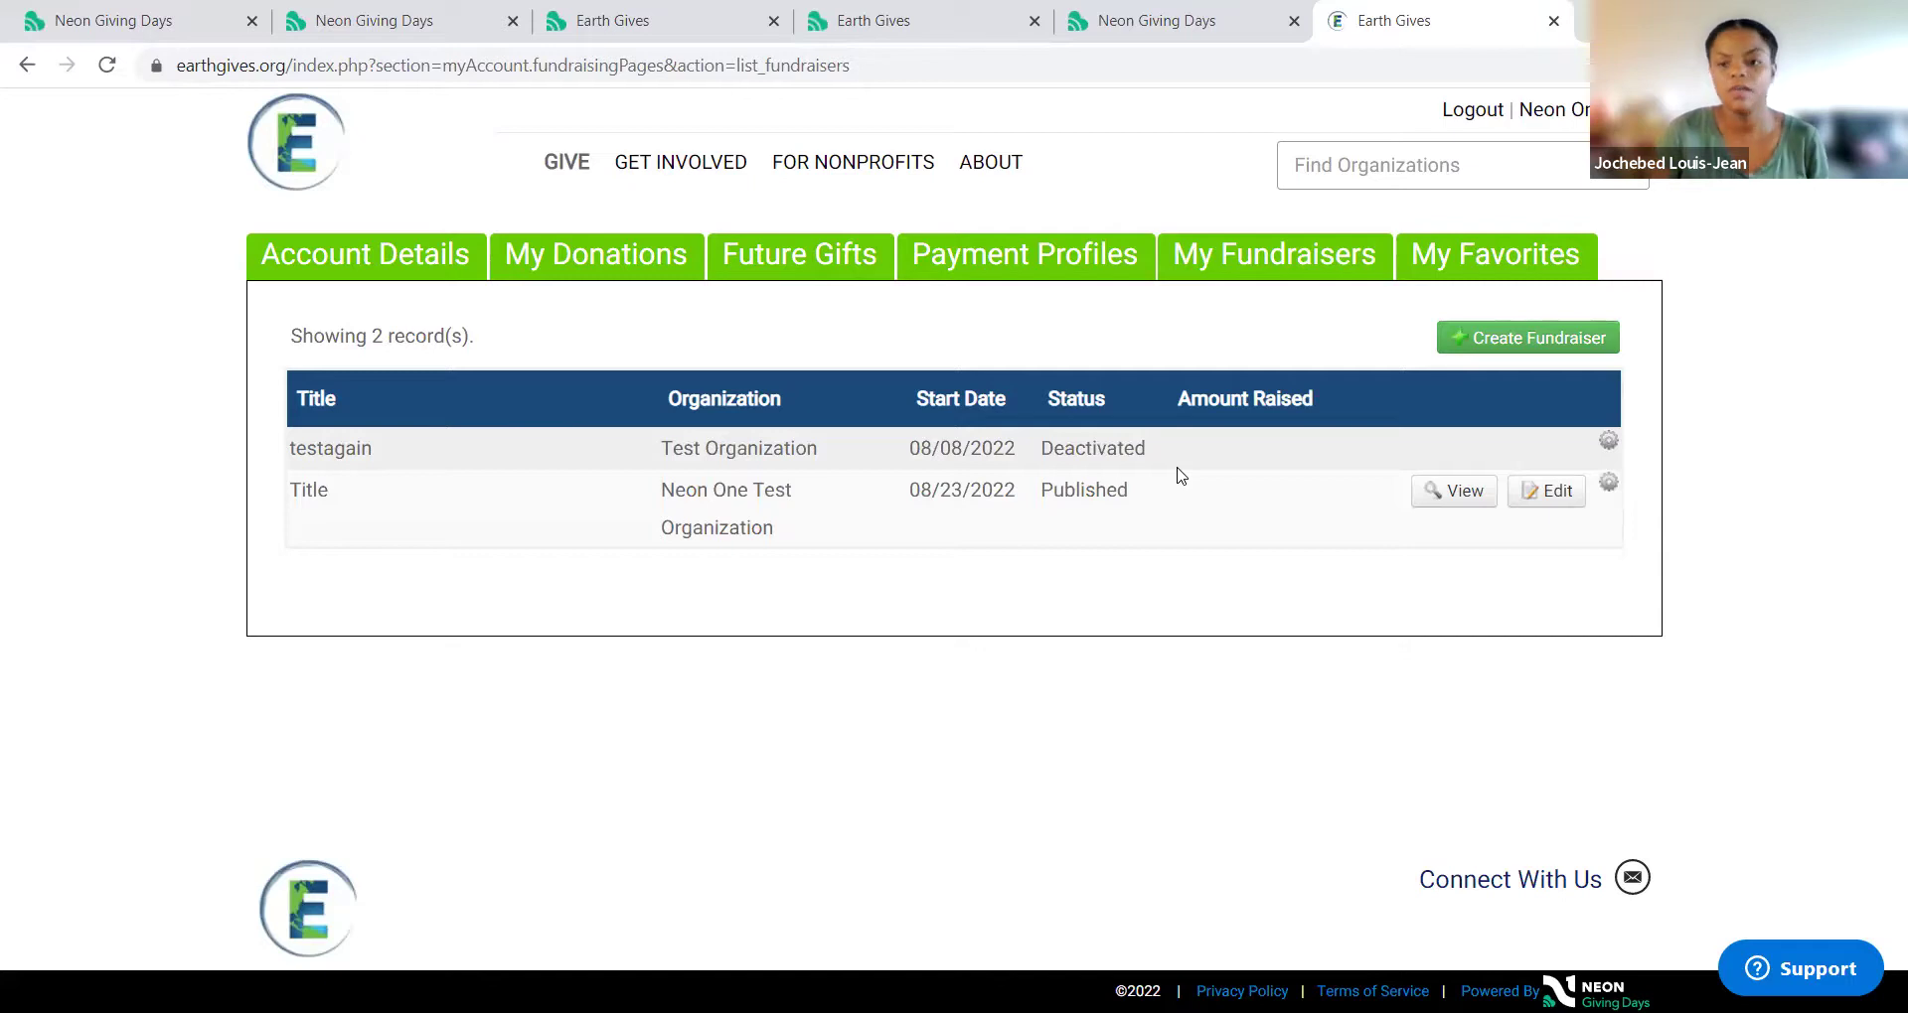
Step: View the Title fundraiser's public page and its editor, returning to the list each time
click(1457, 493)
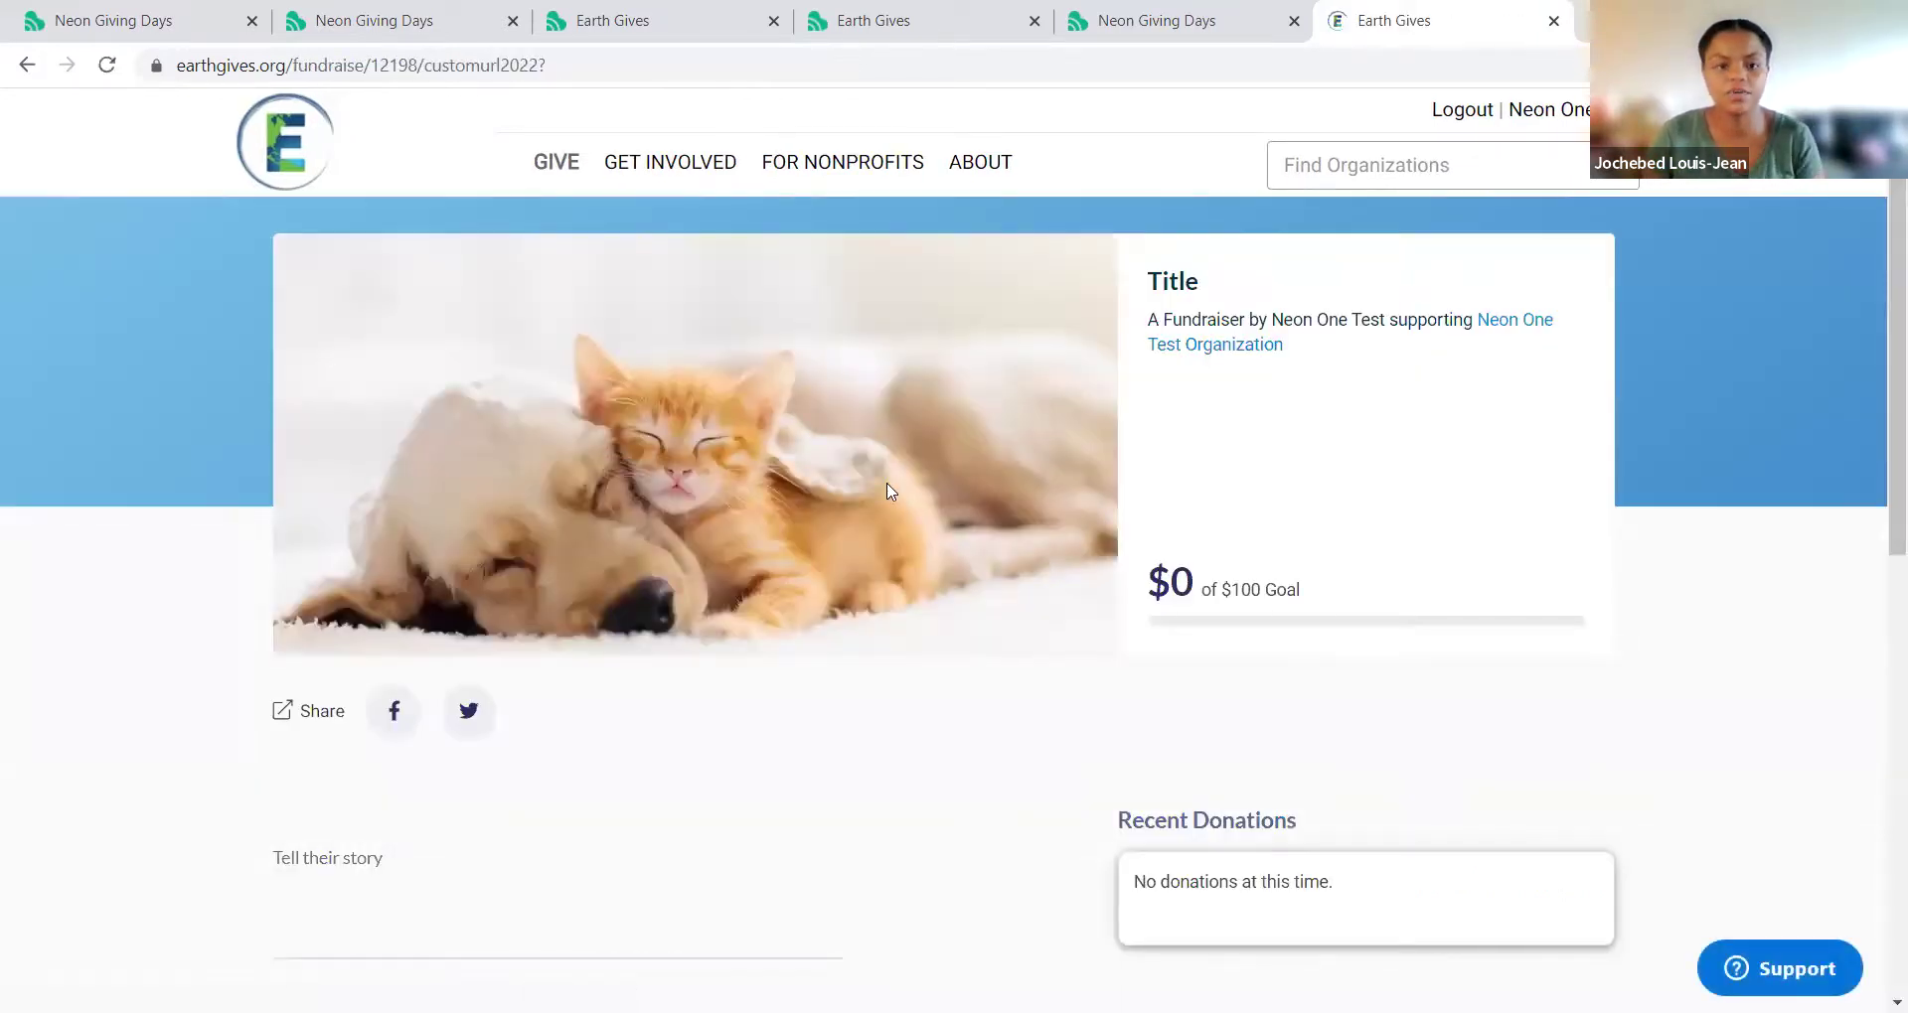
click(22, 75)
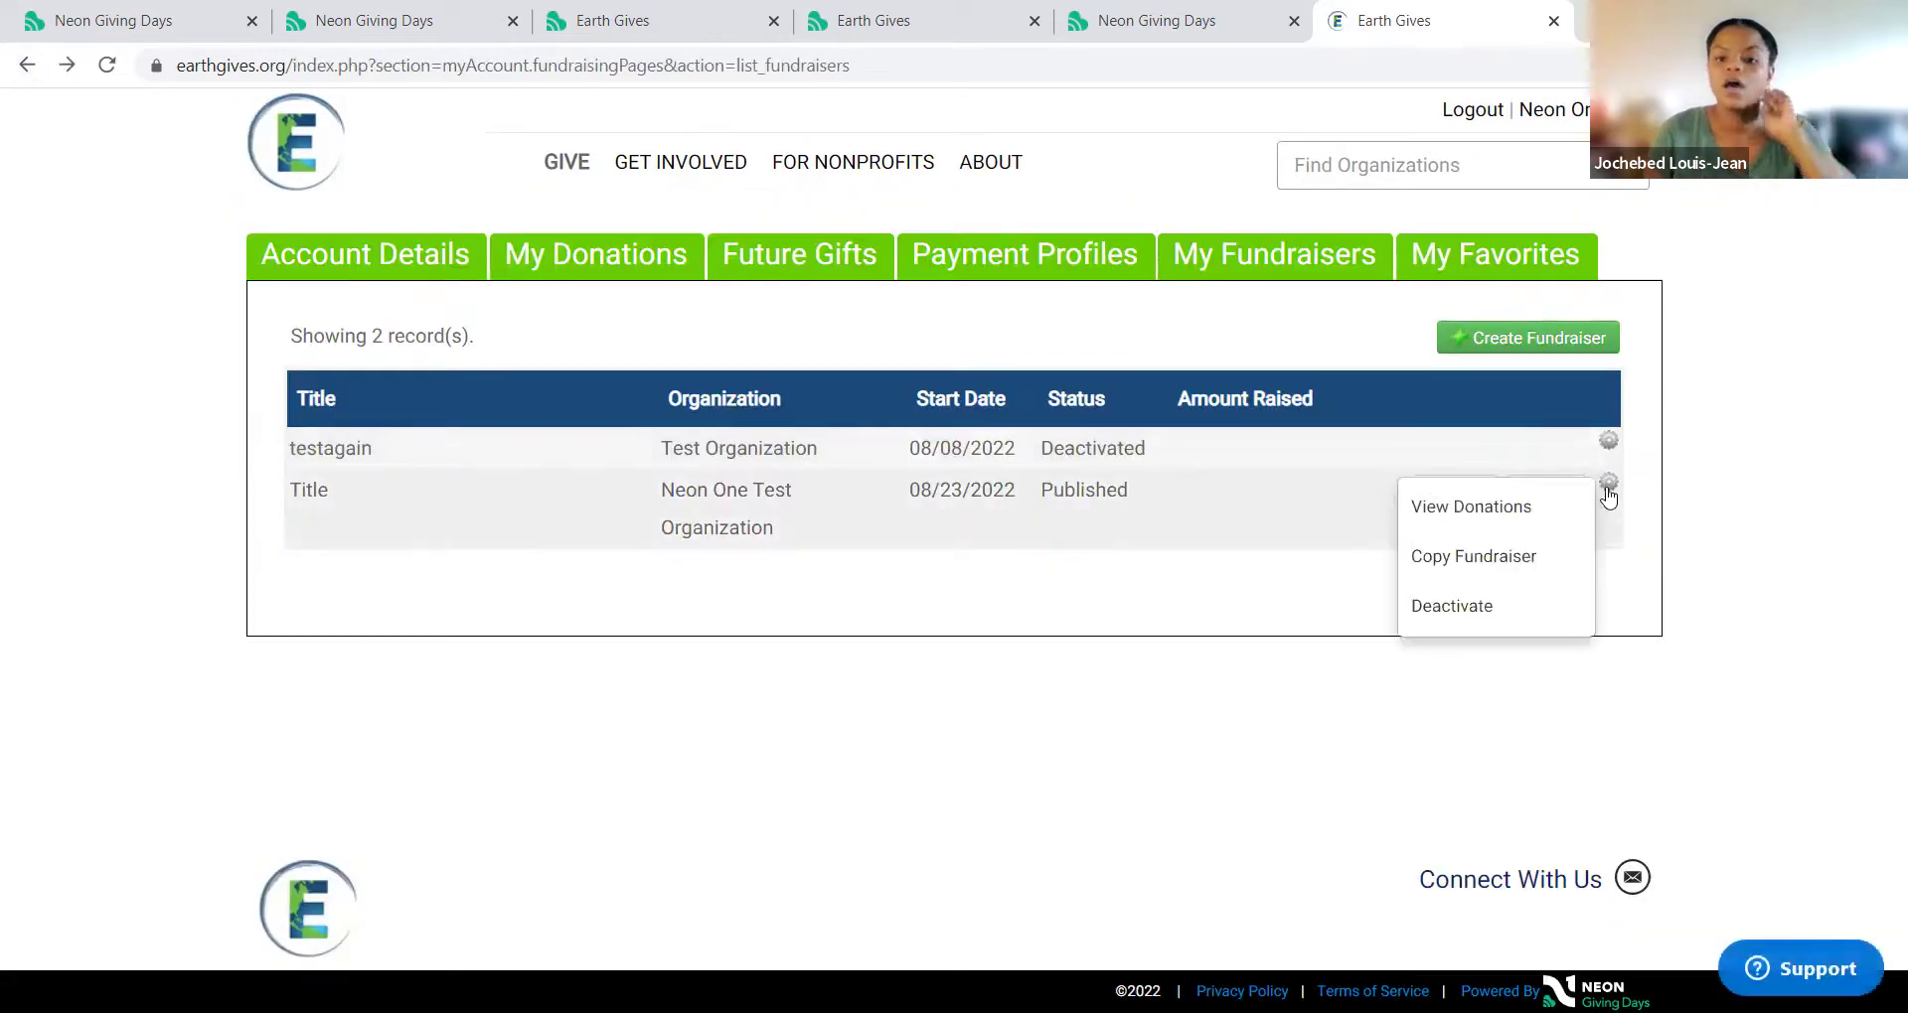
click(1558, 493)
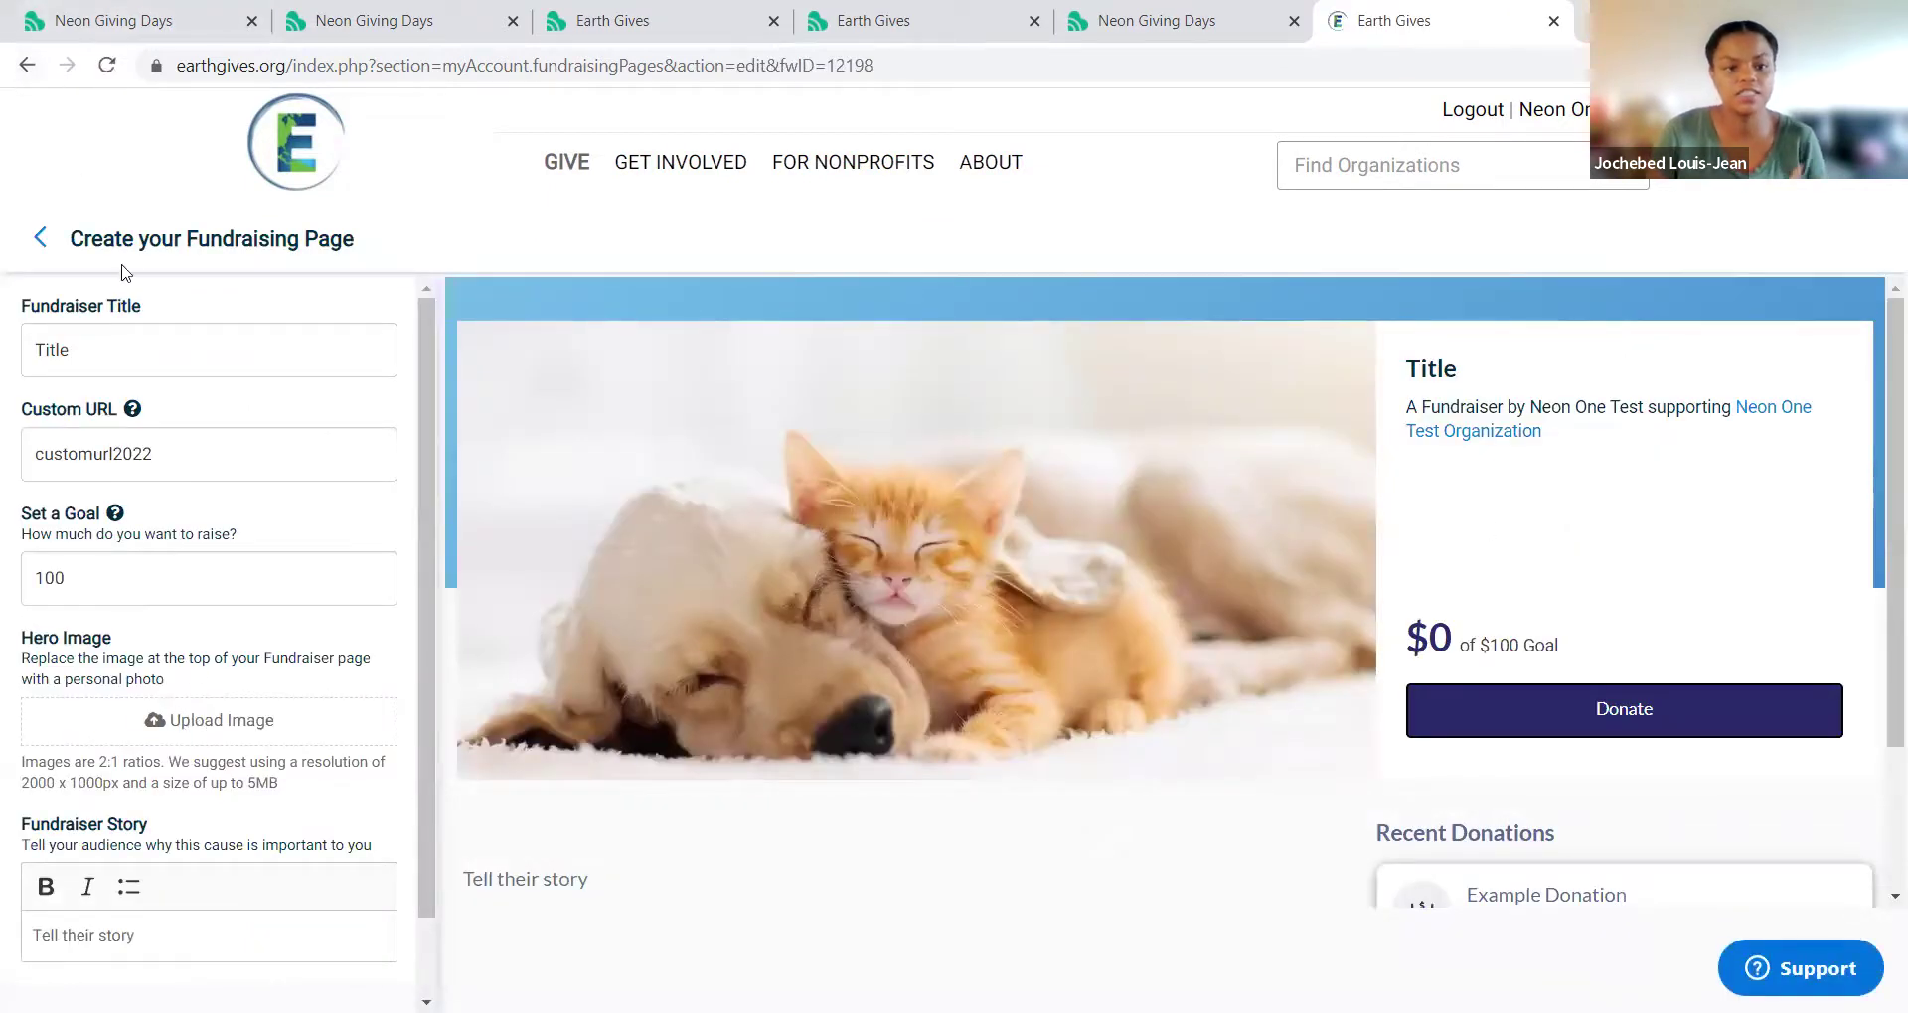
click(26, 65)
Step: Check the donations made to the Title fundraiser, then close that window
click(1607, 486)
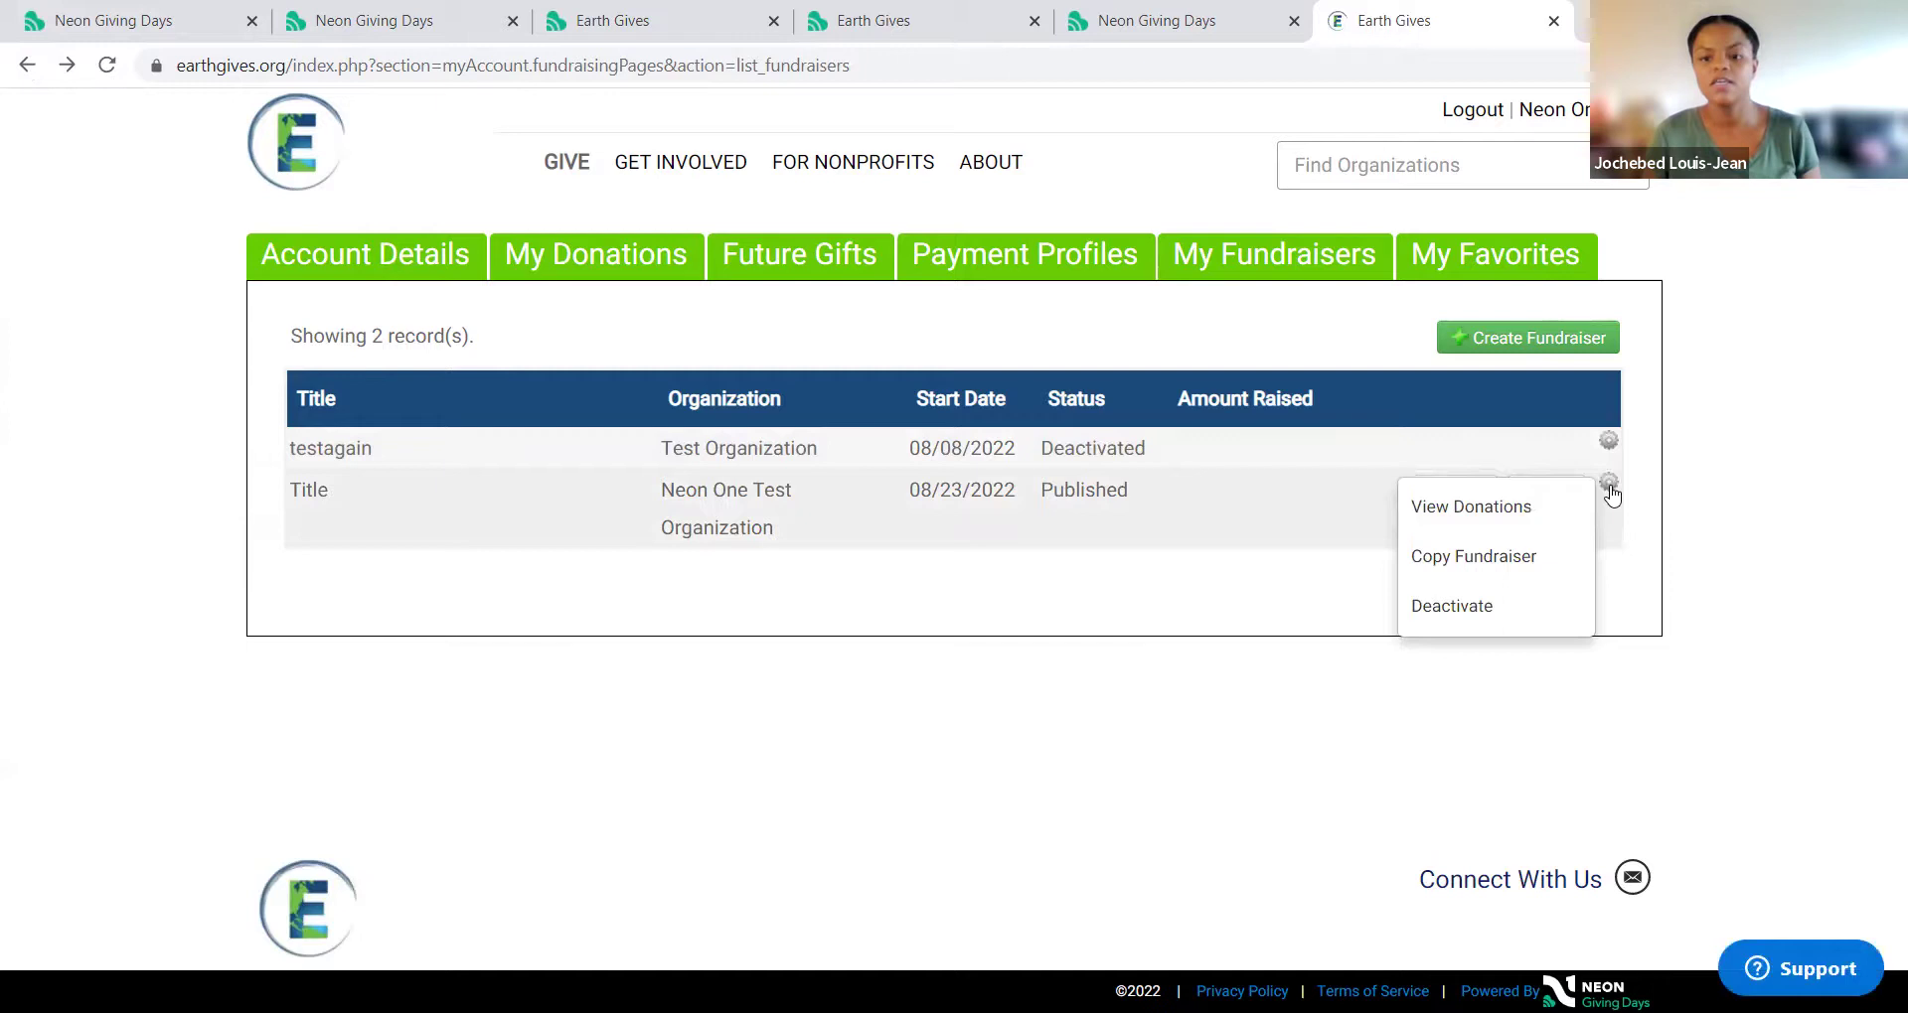
click(1609, 487)
click(1608, 487)
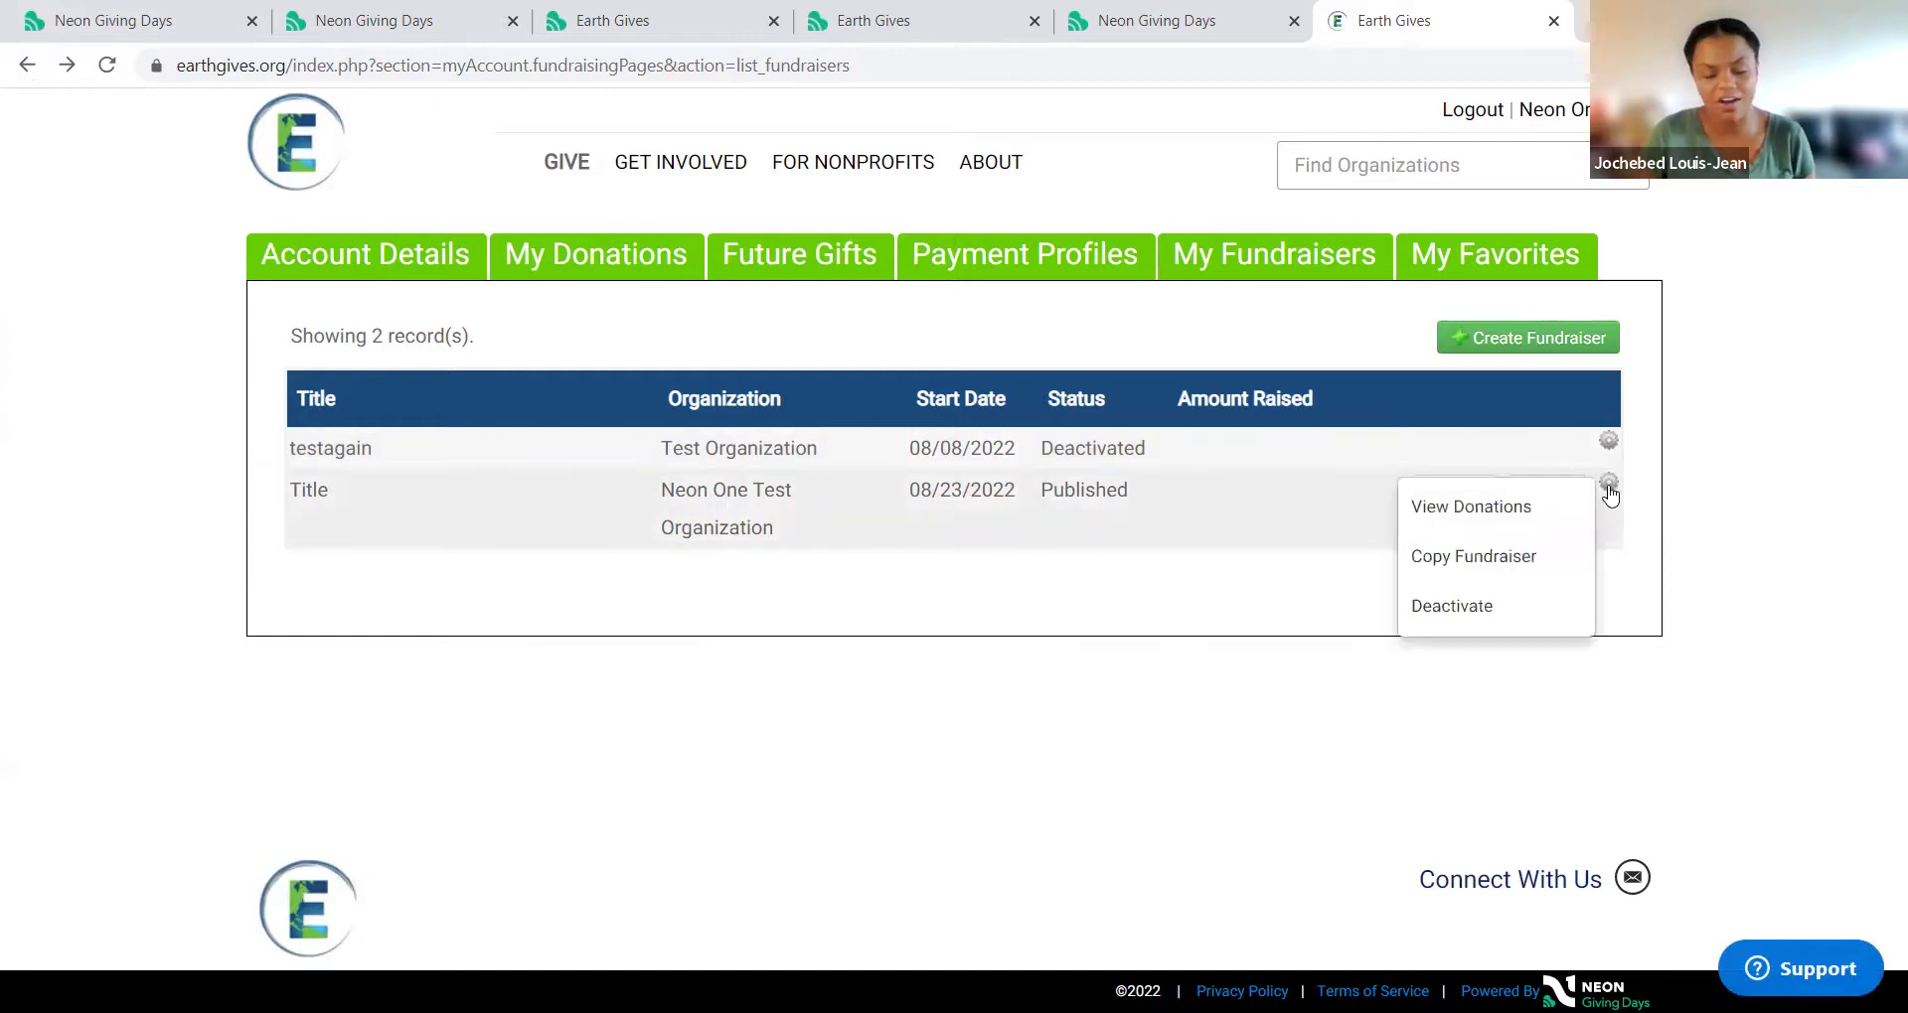
click(1566, 515)
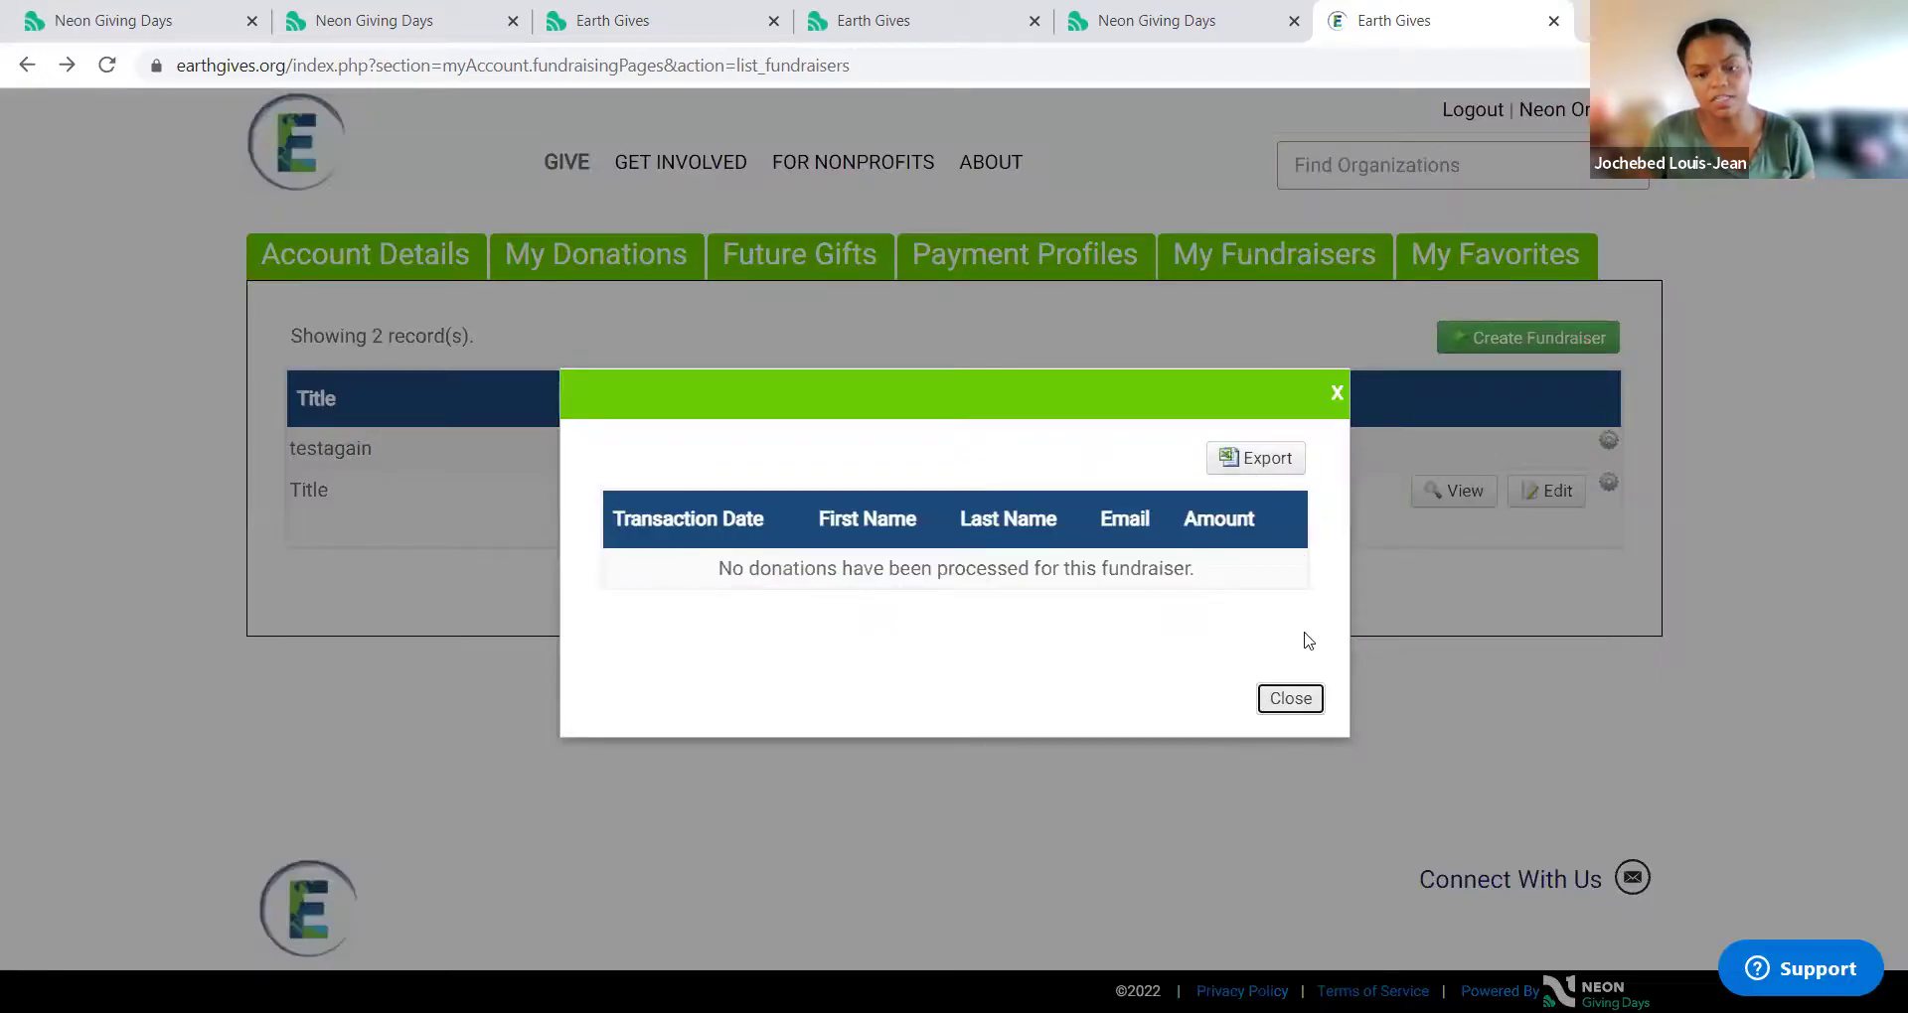
click(1299, 699)
Step: Copy the Title fundraiser and go back to the fundraisers list
click(1607, 482)
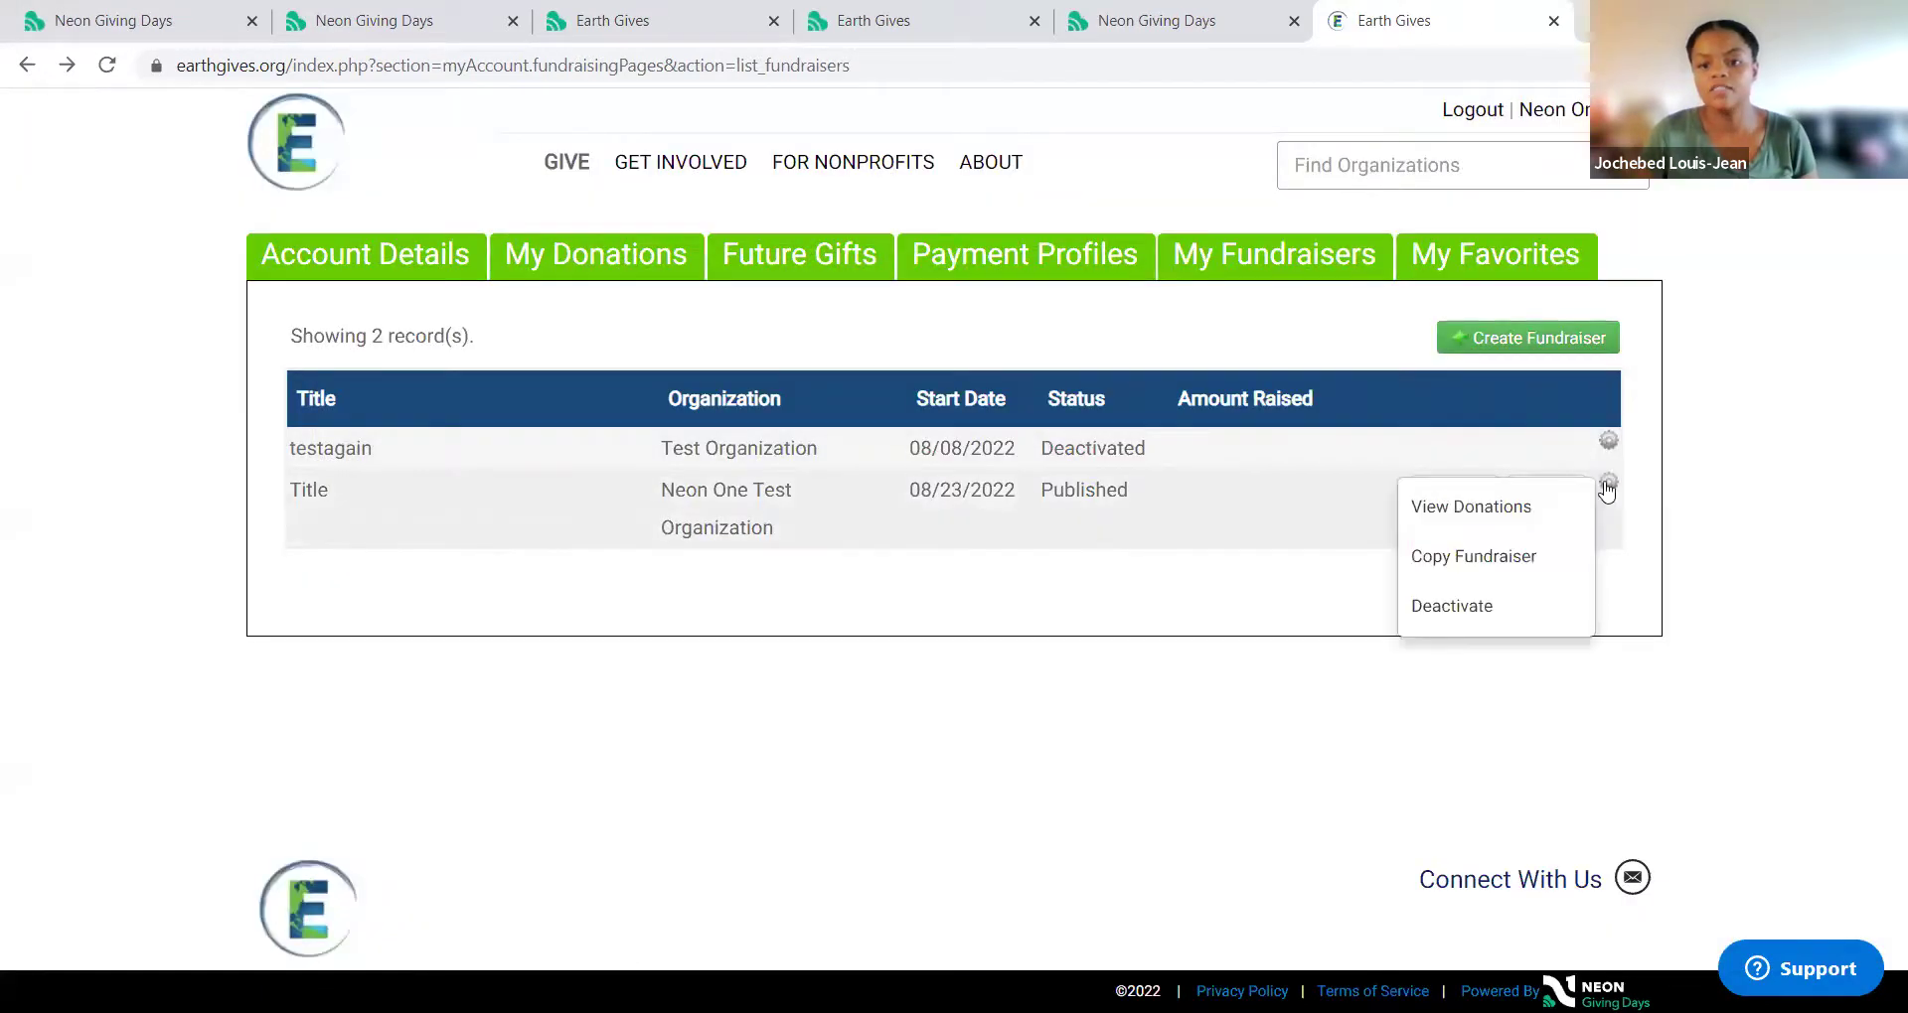
click(1536, 573)
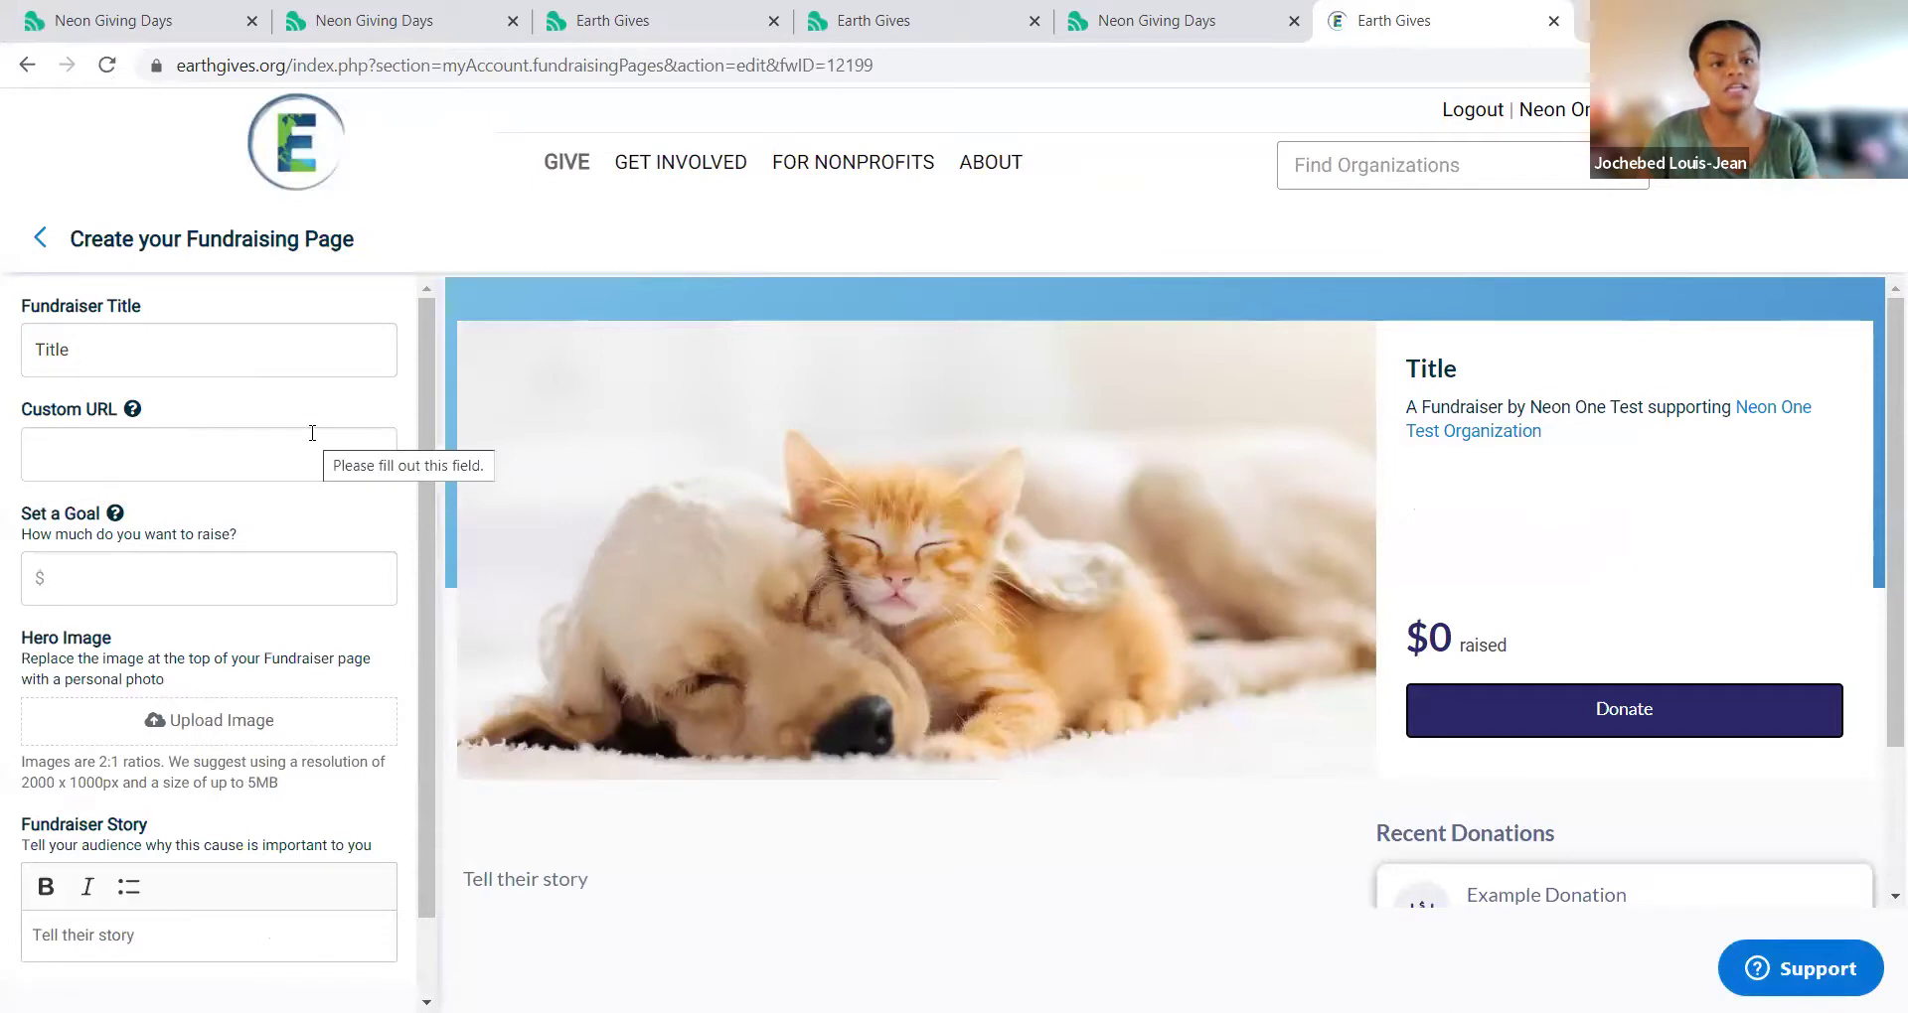
click(30, 79)
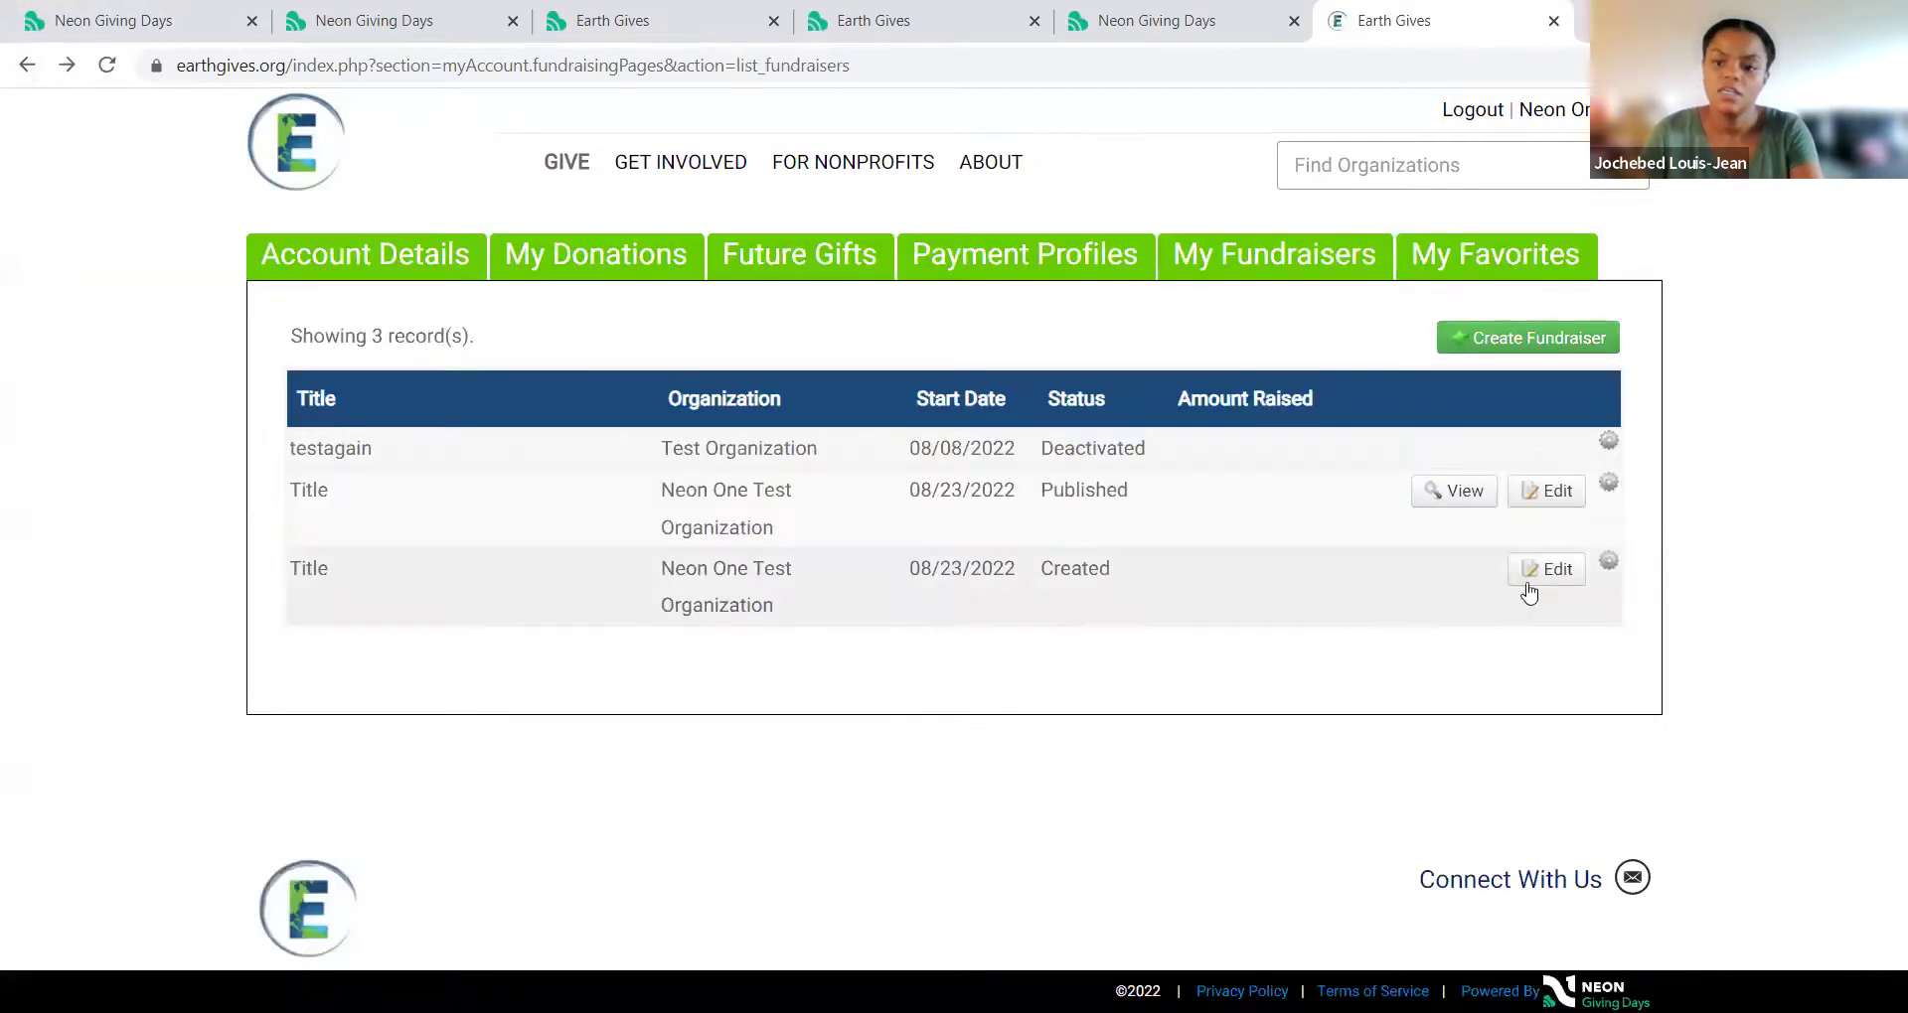
Step: Deactivate the copied Title fundraiser in the third row and close the popup
click(1608, 562)
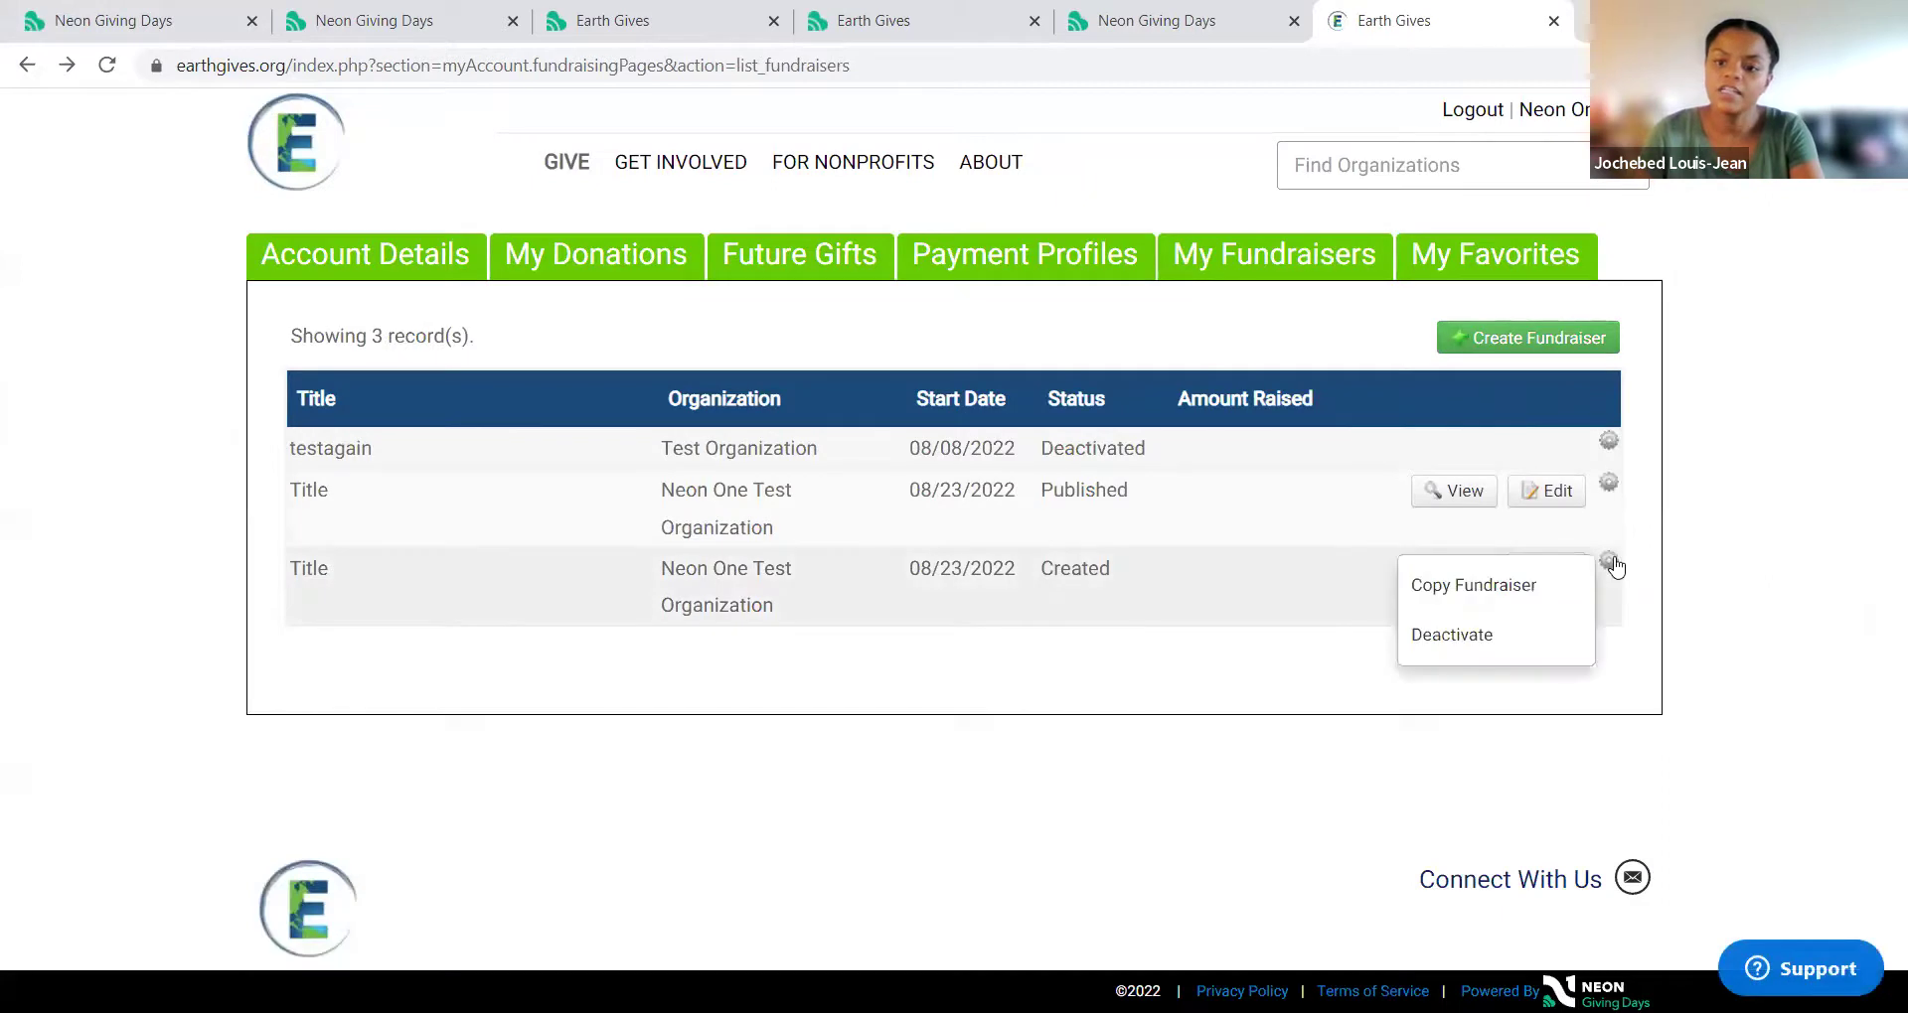
click(1580, 634)
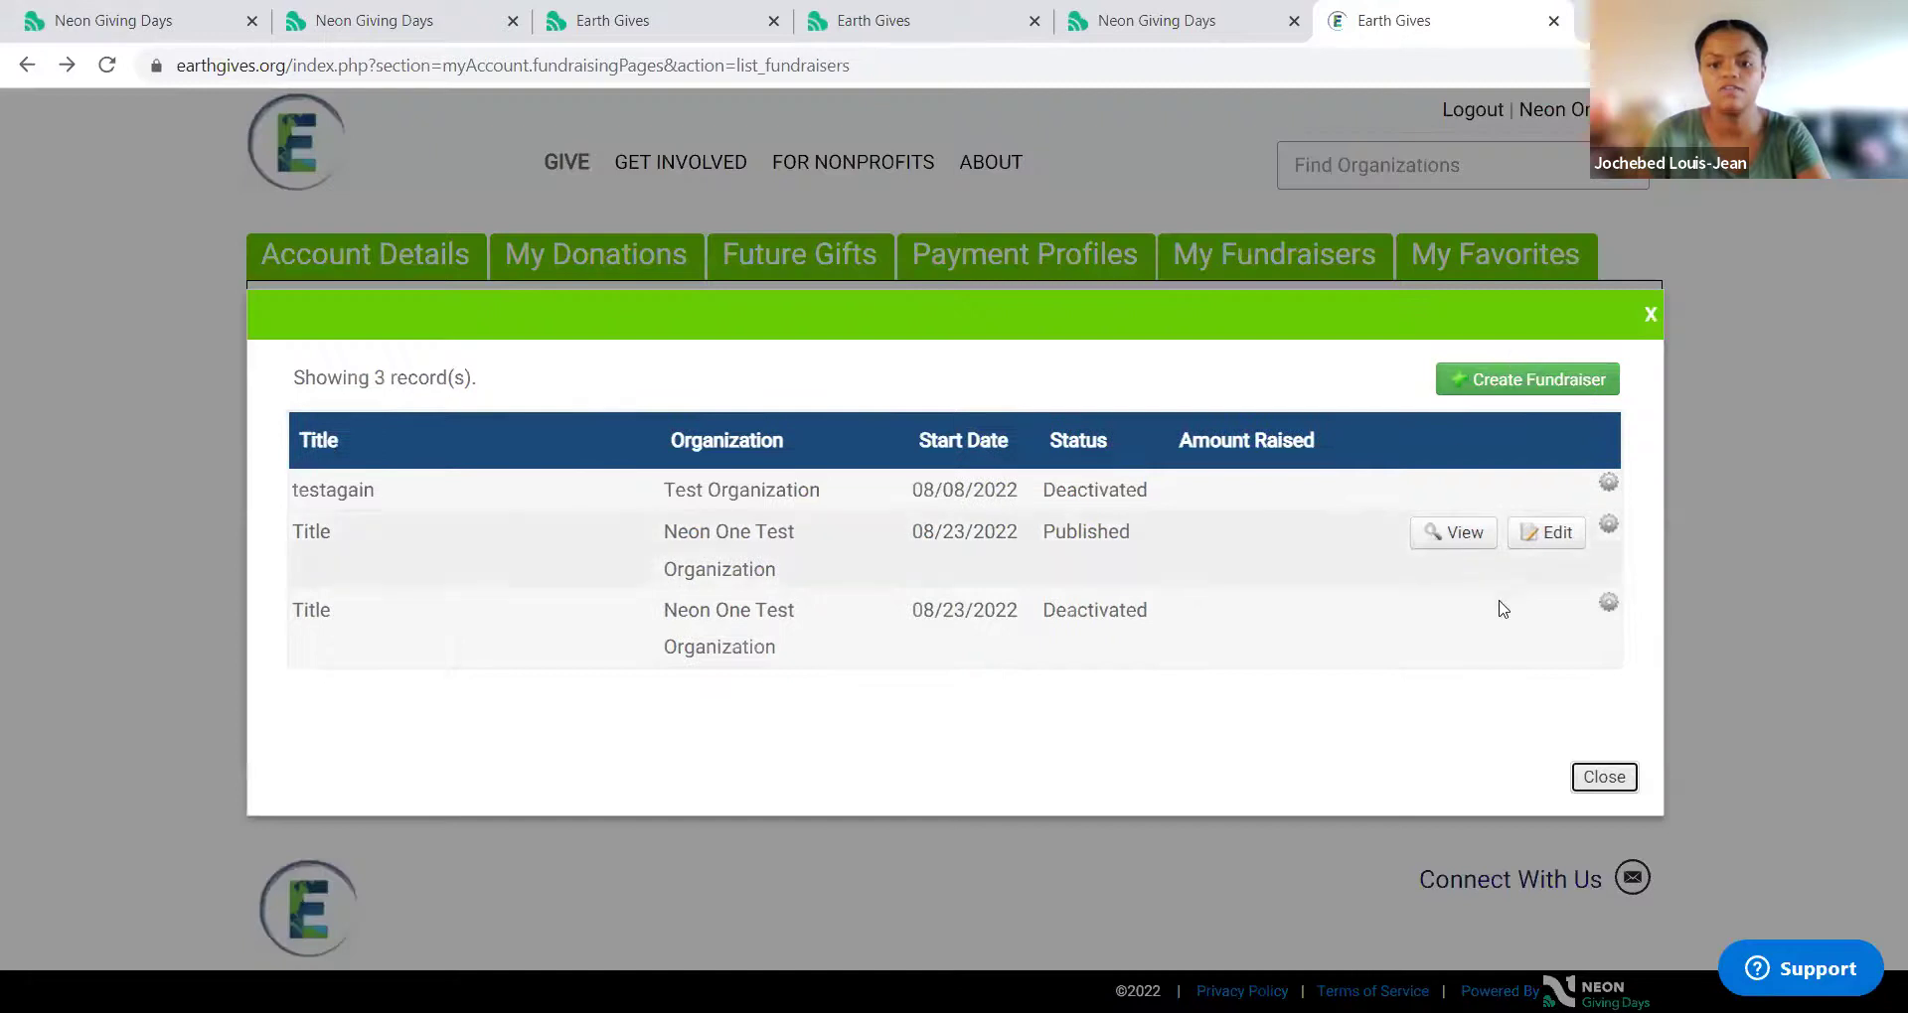
click(1607, 778)
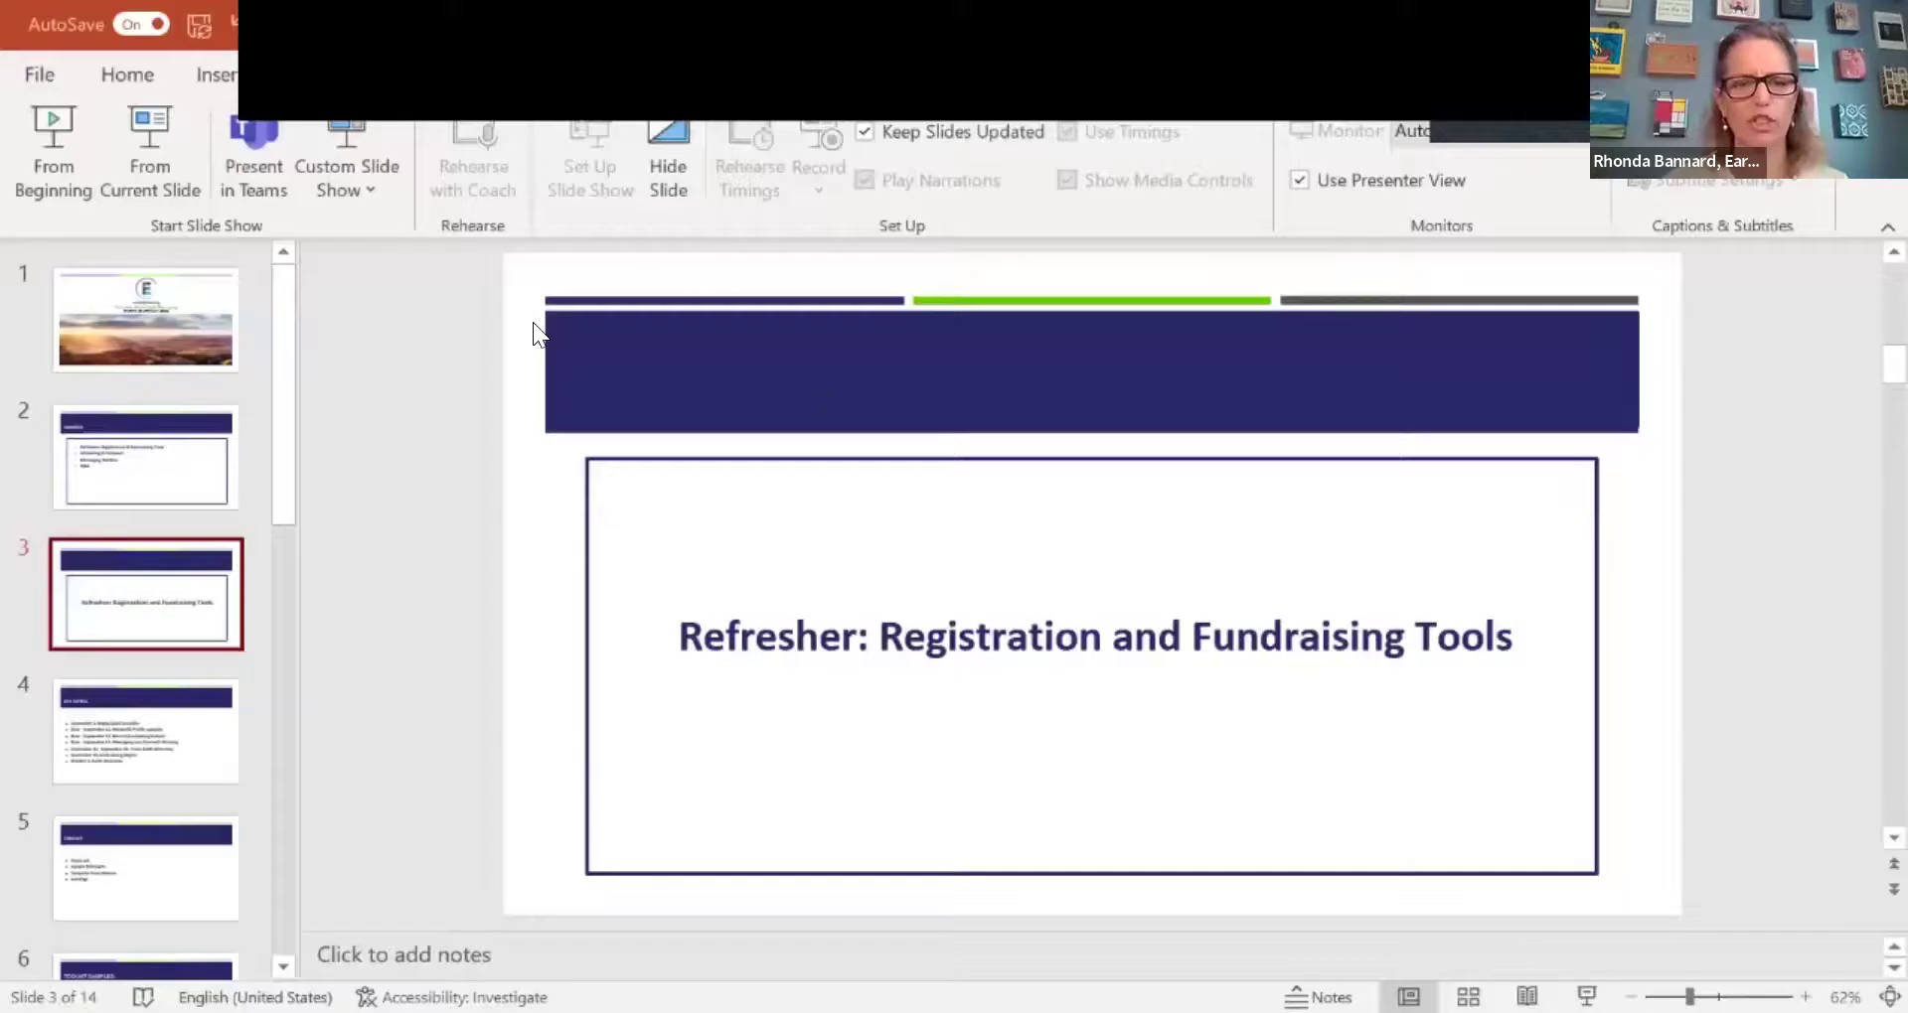
Step: Go to slide 4, 'Key Dates'
click(105, 724)
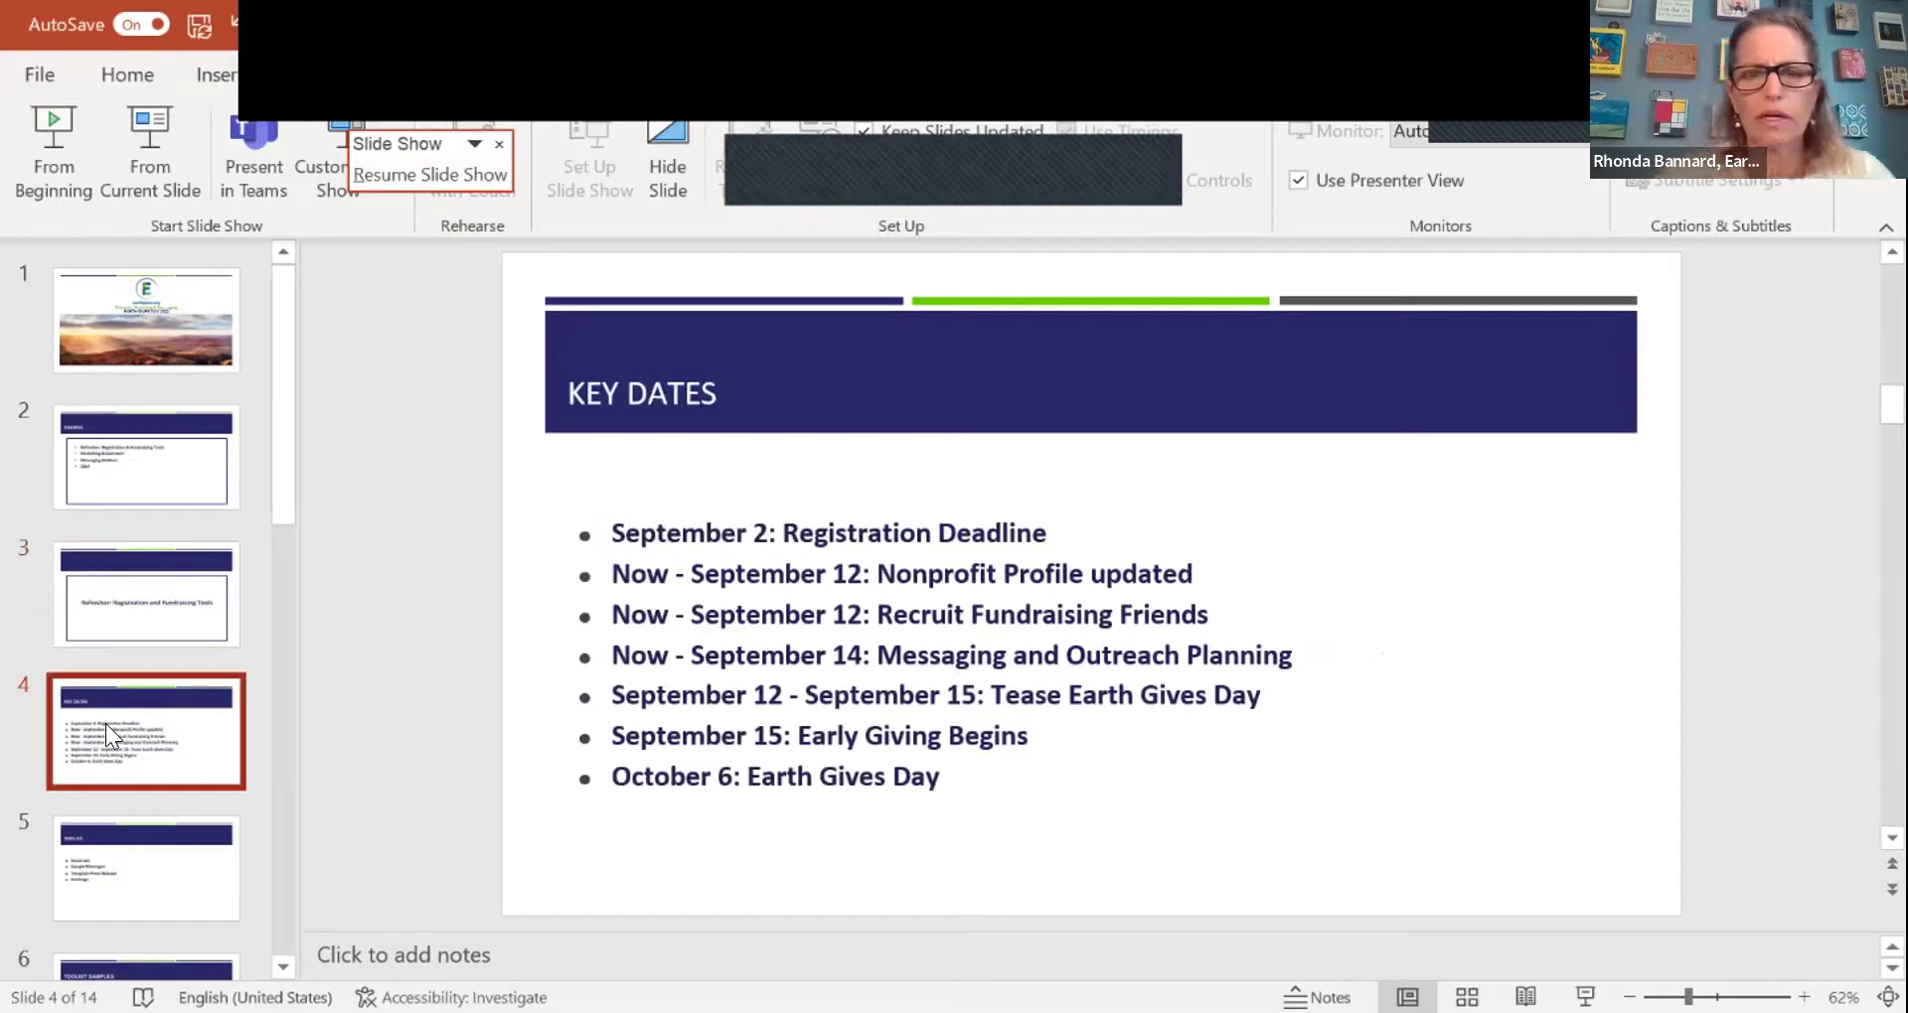